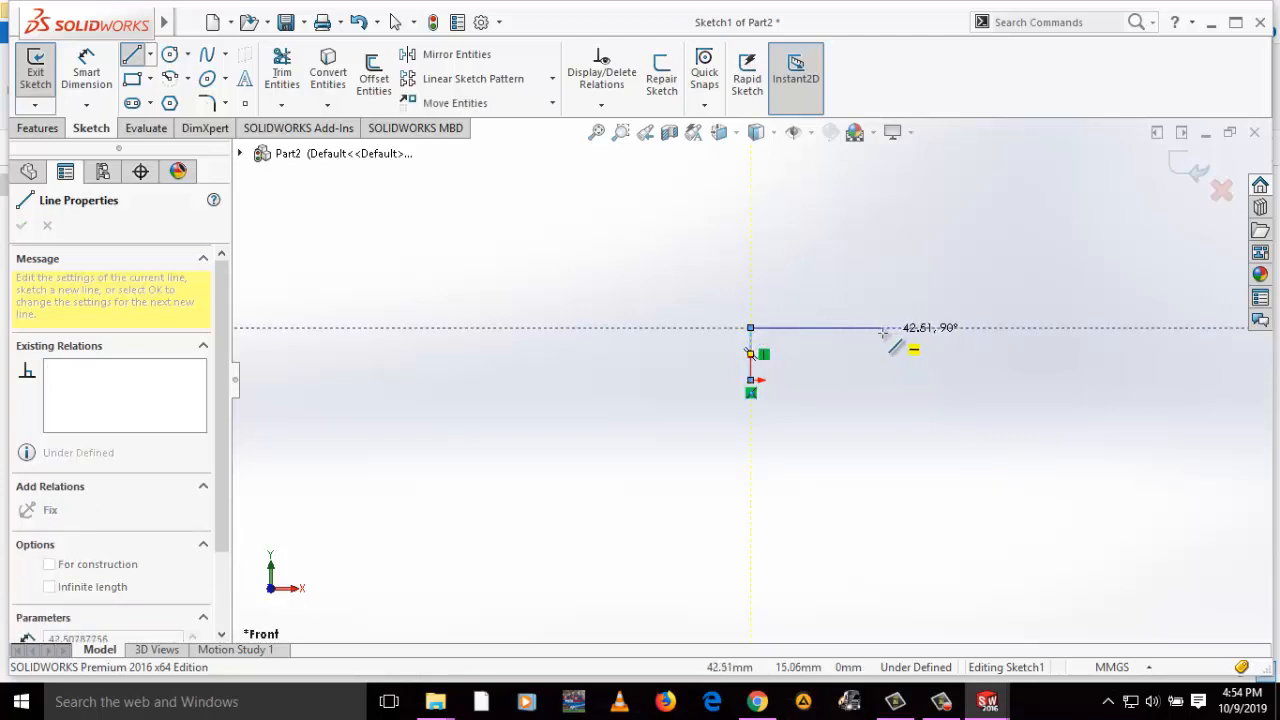
Sketch the remaining lines of a closed L-shaped profile ending at the origin, about 40 mm wide and 66 mm tall
{"action": "left_click", "coordinate": [839, 328]}
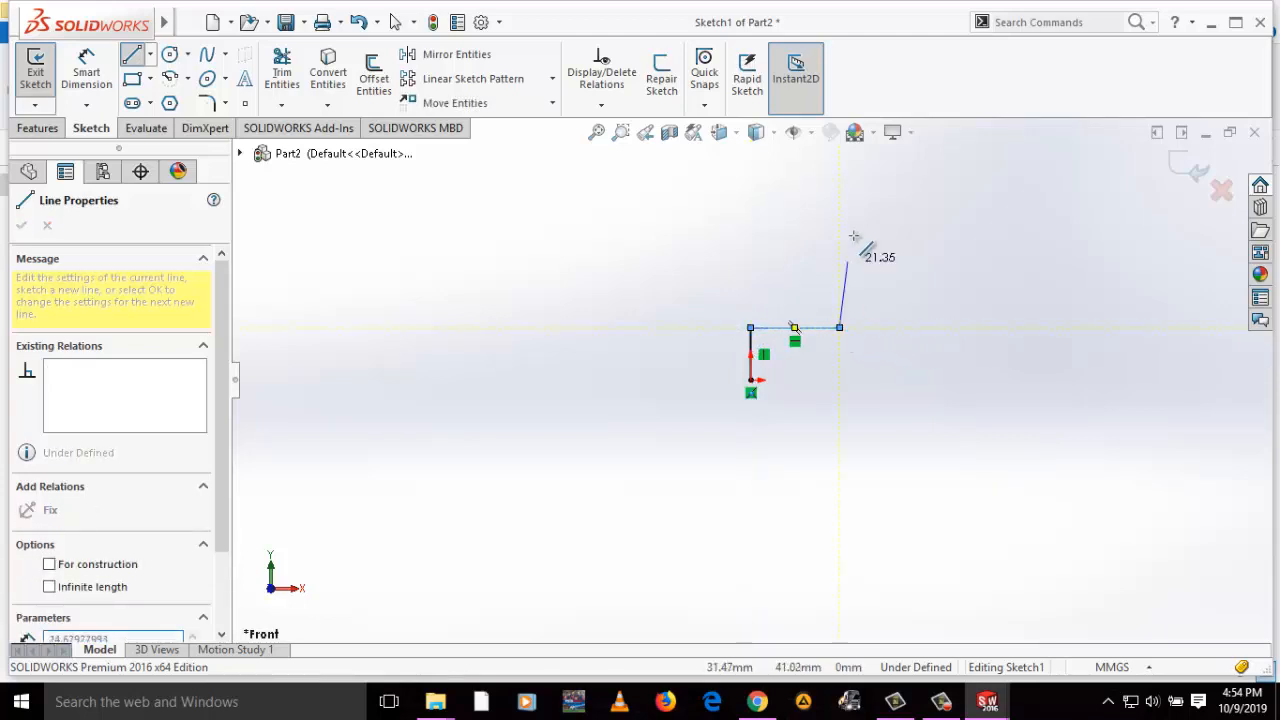
{"action": "left_click", "coordinate": [840, 172]}
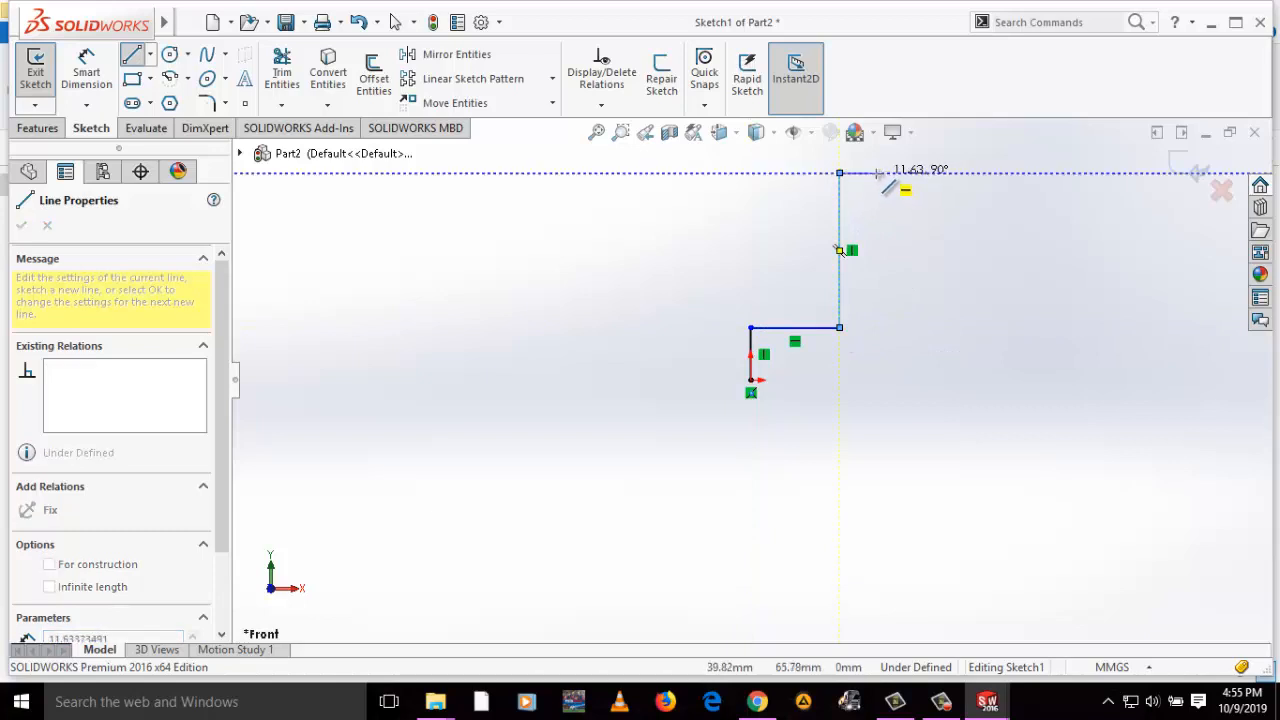
{"action": "left_click", "coordinate": [876, 173]}
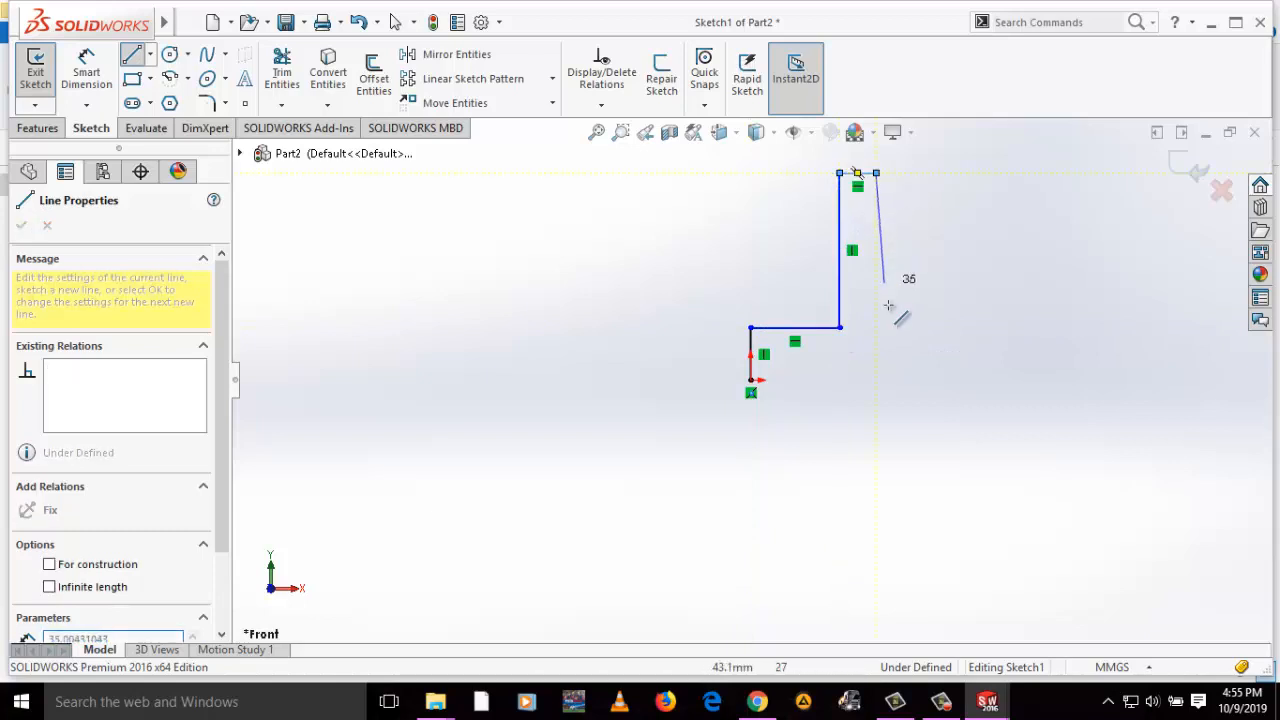
{"action": "left_click", "coordinate": [876, 381]}
{"action": "left_click", "coordinate": [753, 381]}
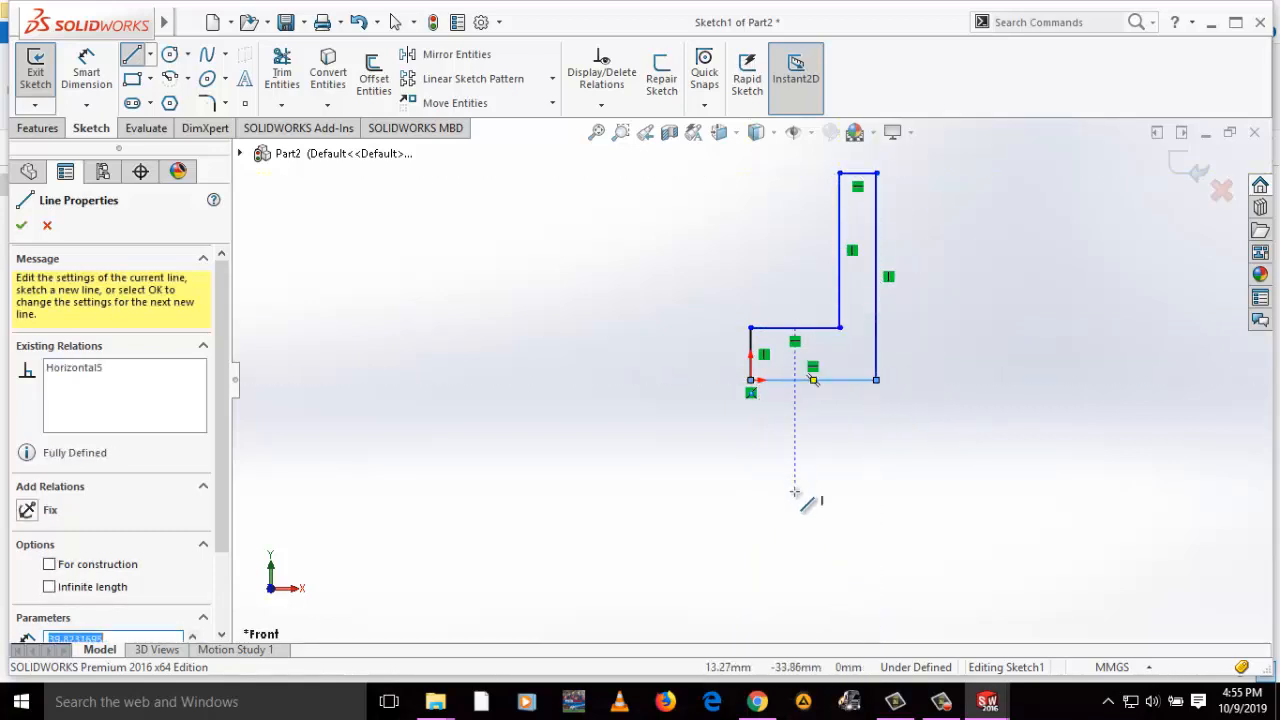
Dimension the profile's bottom edge and set its length to 32 mm
{"action": "right_click_drag", "start_coordinate": [791, 487], "coordinate": [823, 328]}
{"action": "left_click", "coordinate": [791, 381]}
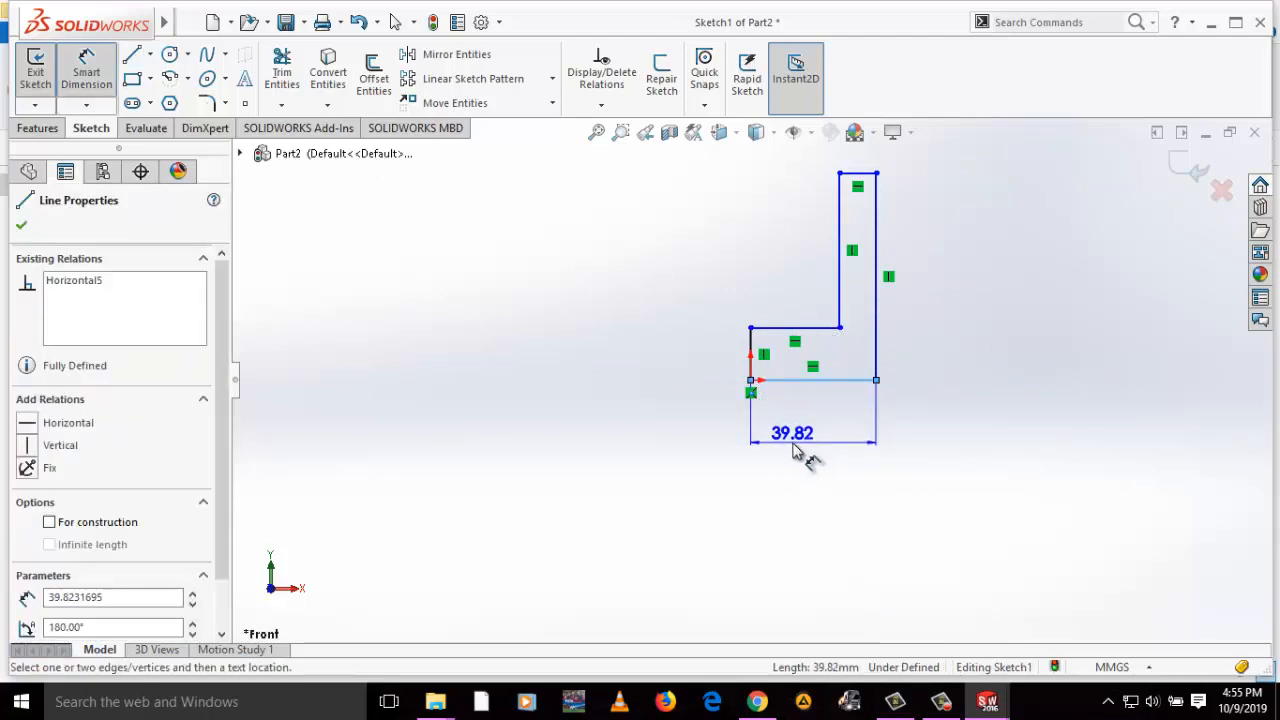
{"action": "left_click", "coordinate": [796, 452]}
{"action": "type", "text": "32"}
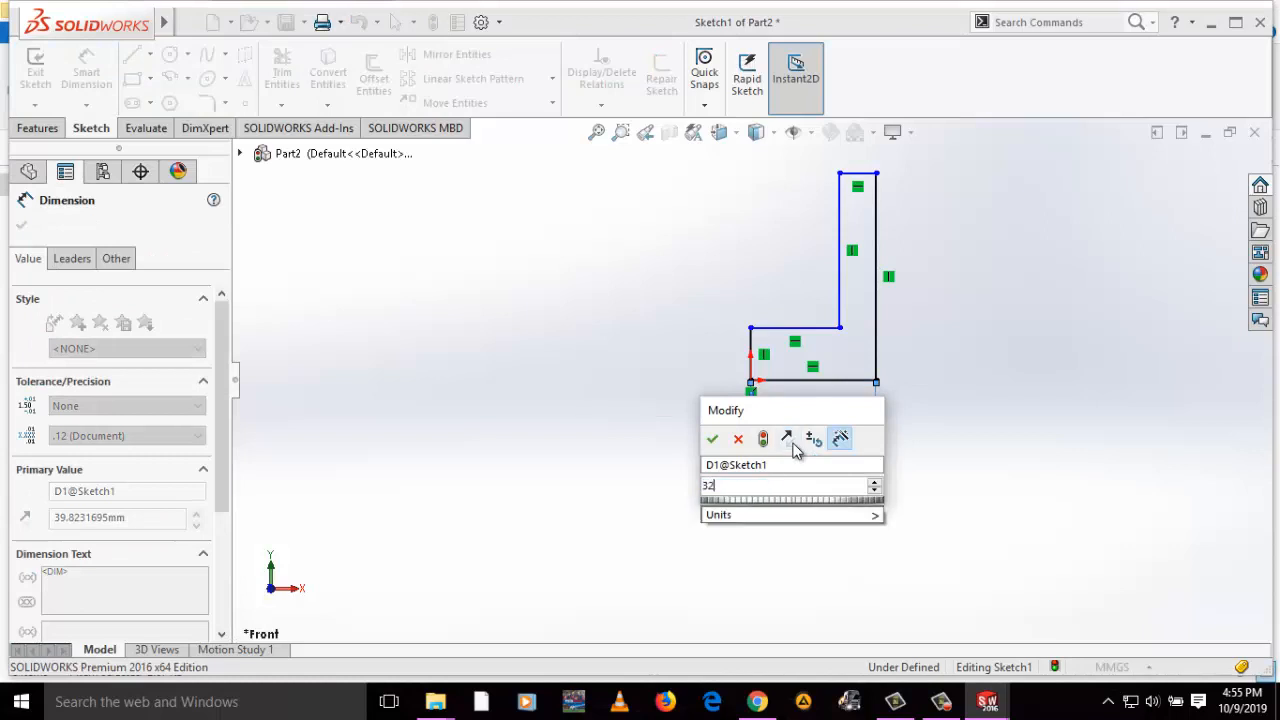
{"action": "left_click", "coordinate": [712, 438]}
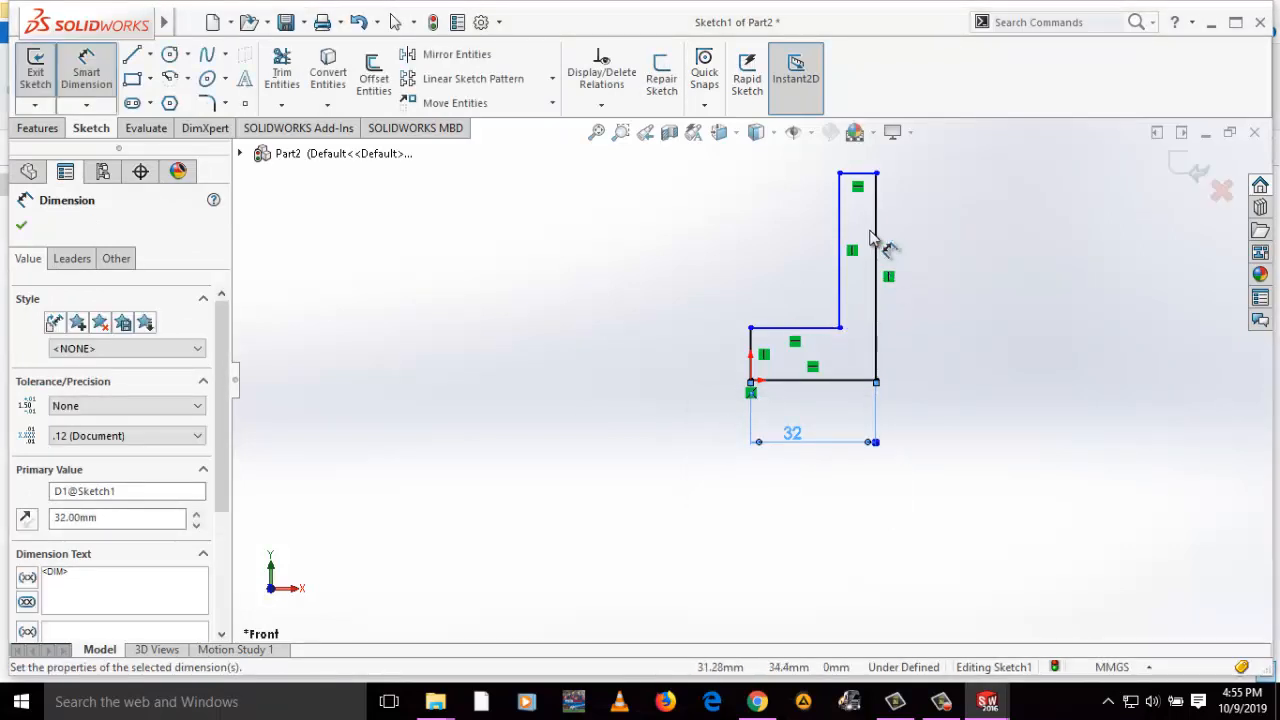
Dimension the short top edge of the upright leg and set it to 10 mm
{"action": "left_click", "coordinate": [857, 177]}
{"action": "left_click", "coordinate": [772, 179]}
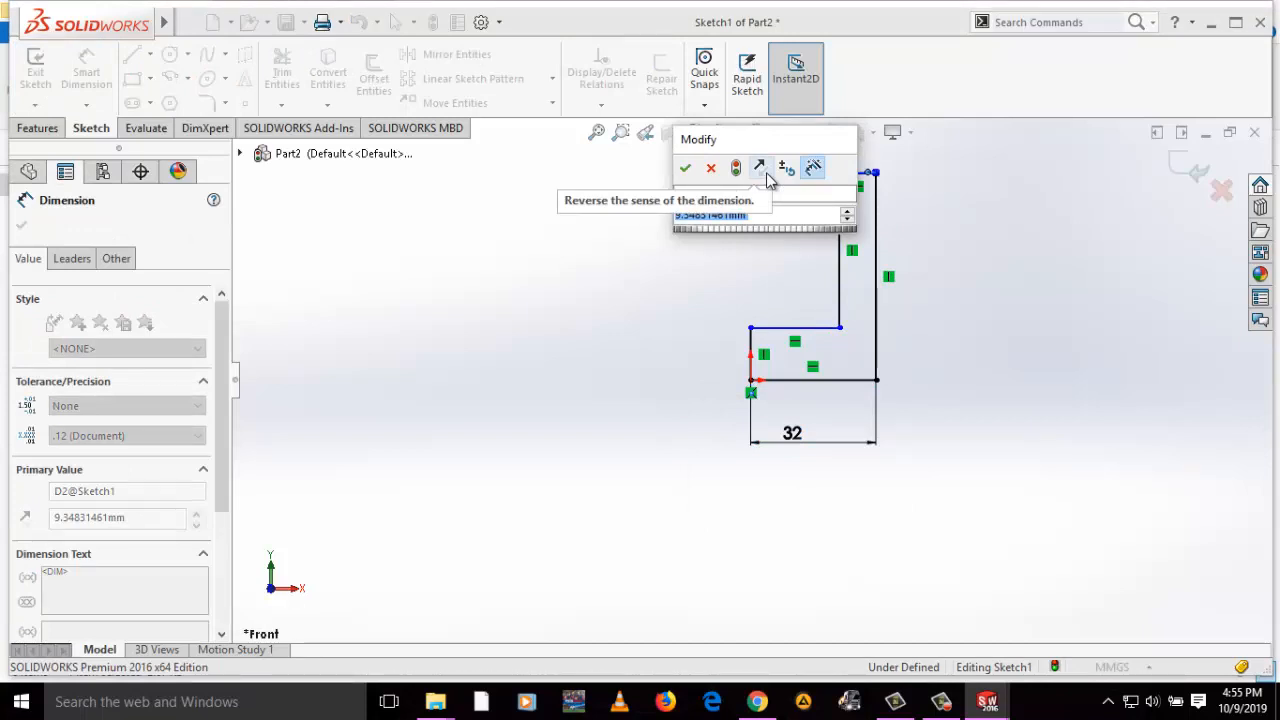
{"action": "type", "text": "10"}
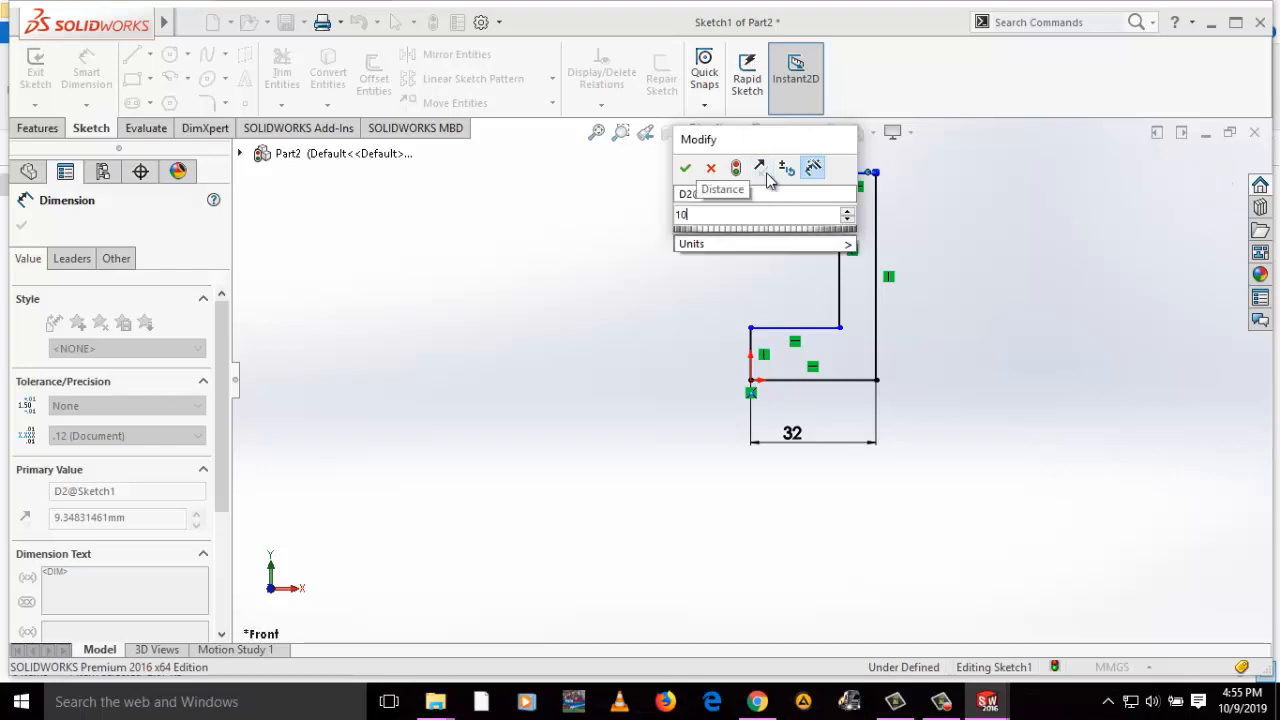
{"action": "key", "text": "Return"}
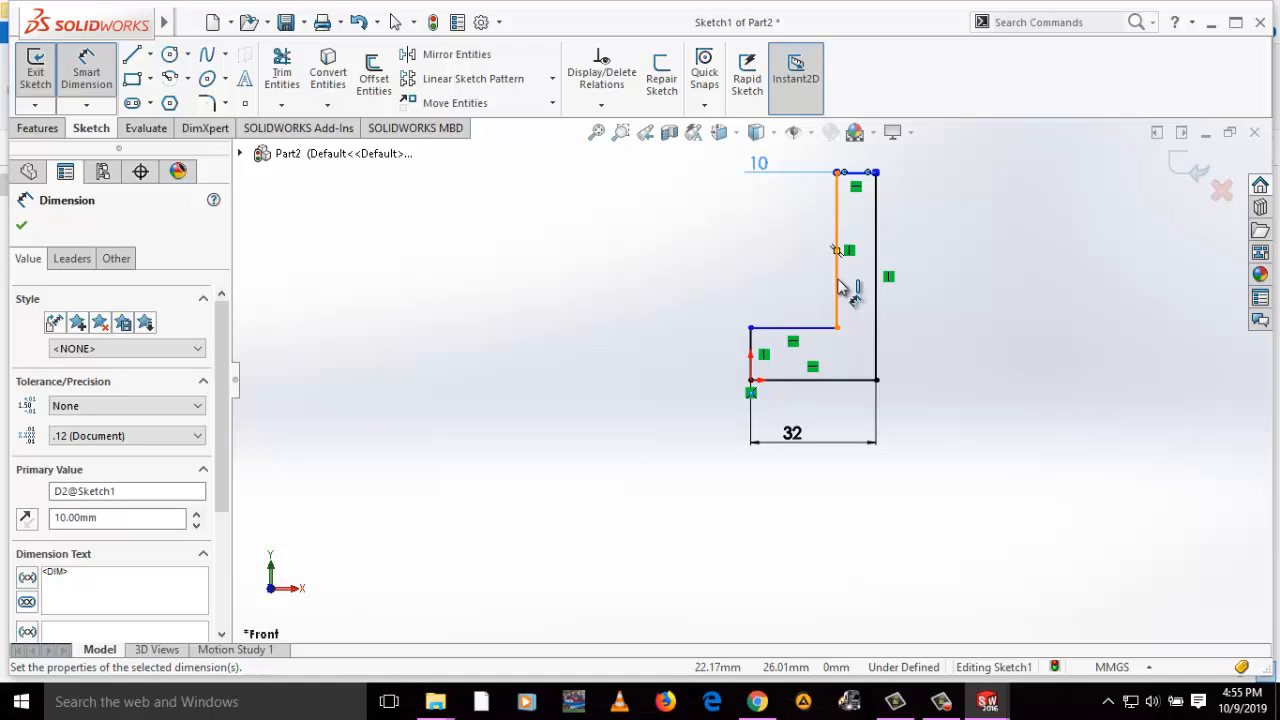
Dimension the outer vertical edge of the profile and set its height to 36 mm
{"action": "left_click", "coordinate": [876, 313]}
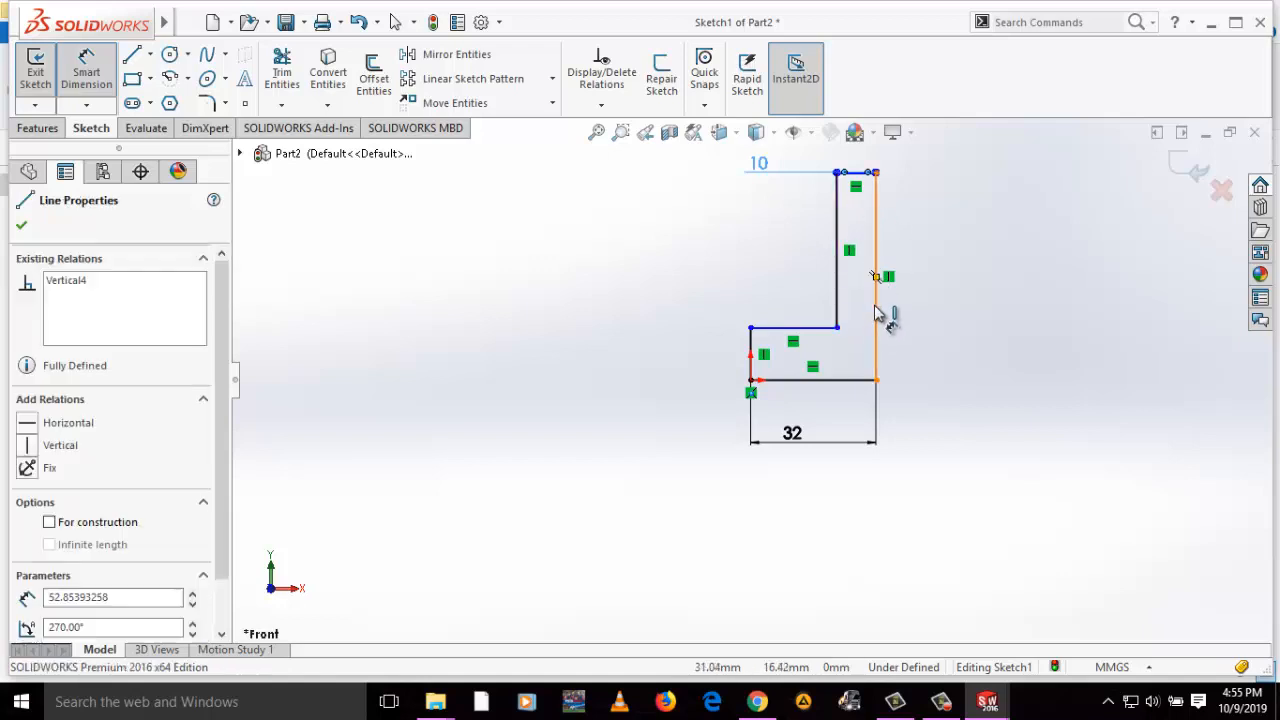
{"action": "left_click", "coordinate": [923, 288]}
{"action": "type", "text": "3"}
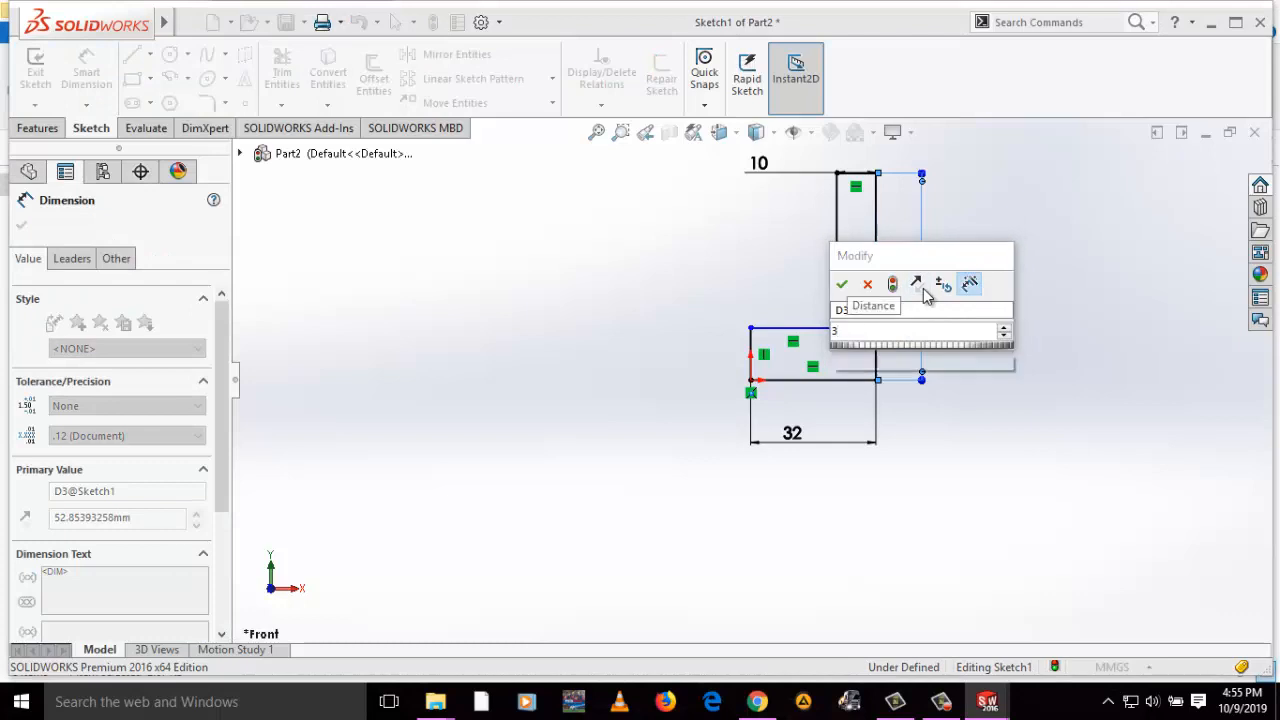
{"action": "type", "text": "6"}
{"action": "key", "text": "Return"}
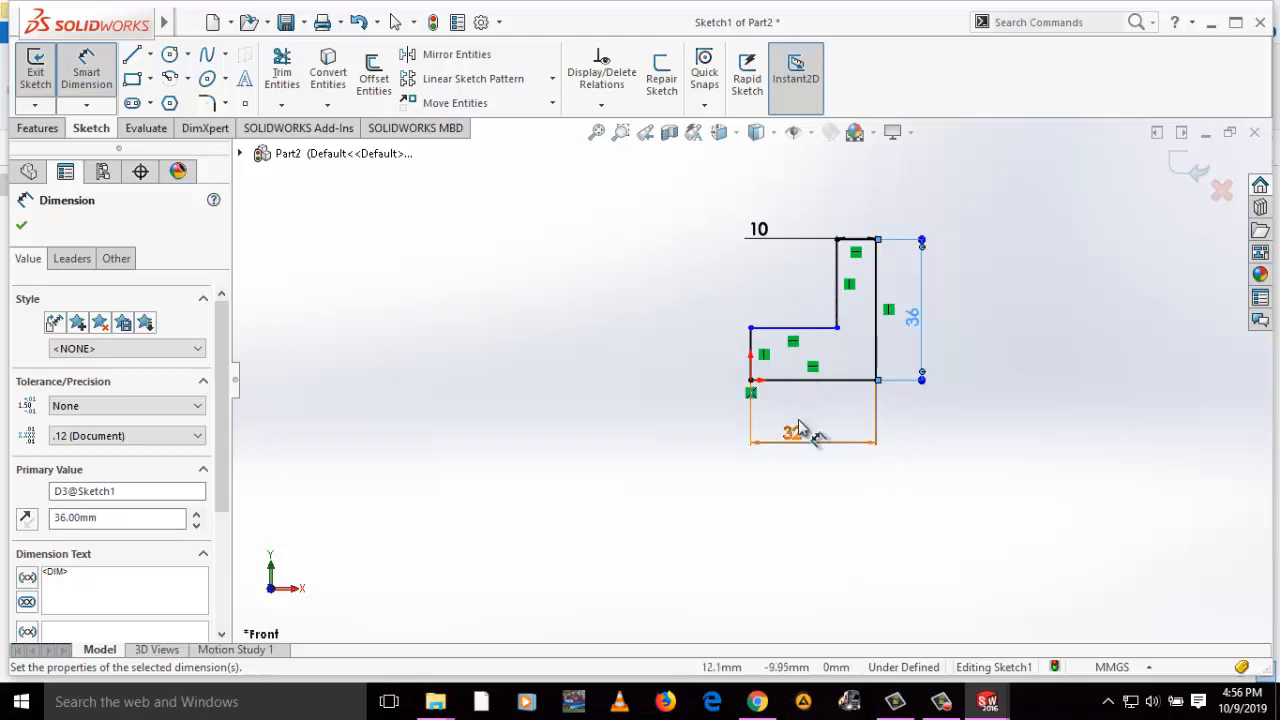
Move the 10 mm top-edge dimension upward, clear of the profile
{"action": "scroll", "coordinate": [846, 249], "scroll_direction": "down", "scroll_amount": 5}
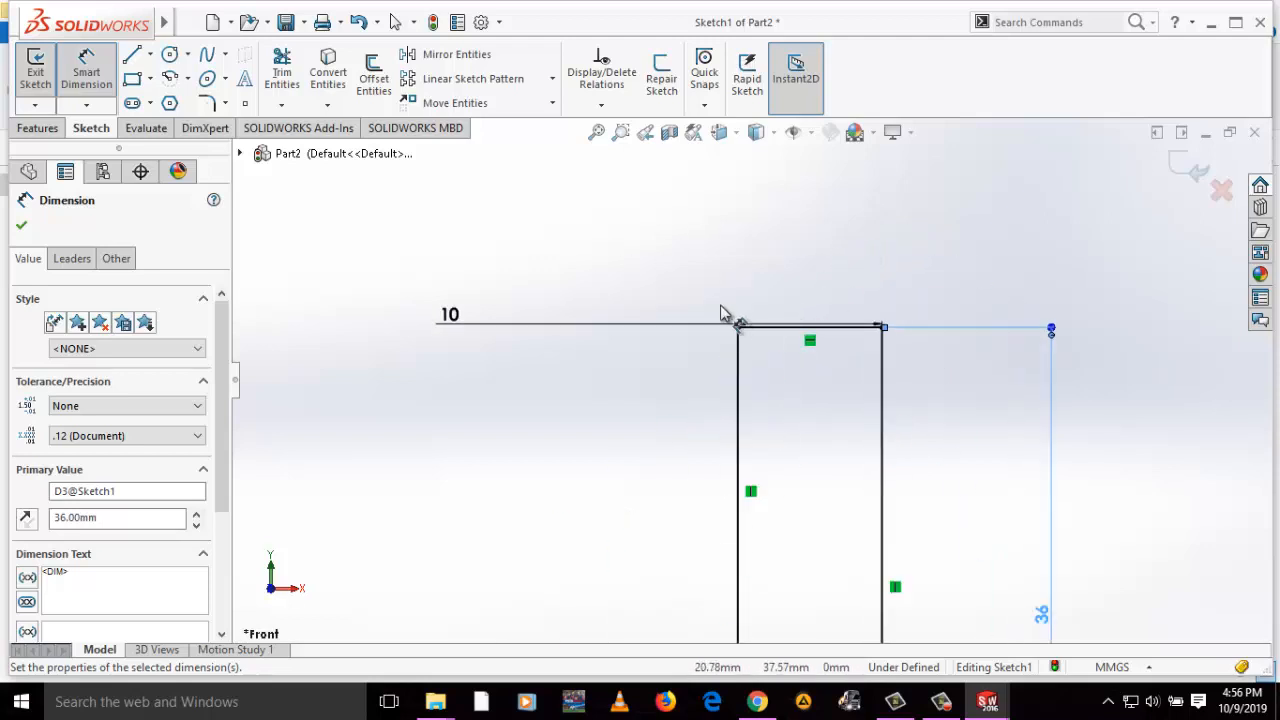
{"action": "left_click_drag", "start_coordinate": [712, 332], "coordinate": [709, 251]}
{"action": "scroll", "coordinate": [716, 390], "scroll_direction": "up", "scroll_amount": 5}
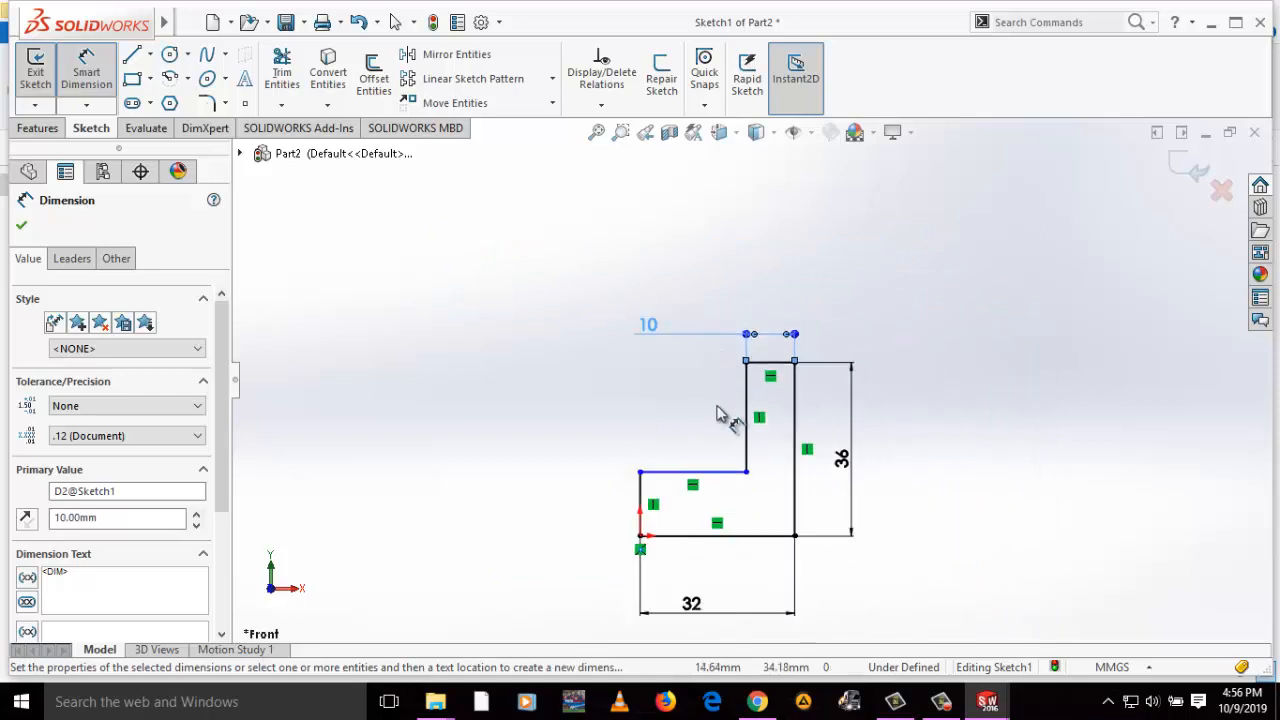
Dimension the short vertical edge at the origin and set the base leg's thickness to 10 mm
{"action": "scroll", "coordinate": [757, 380], "scroll_direction": "down", "scroll_amount": 5}
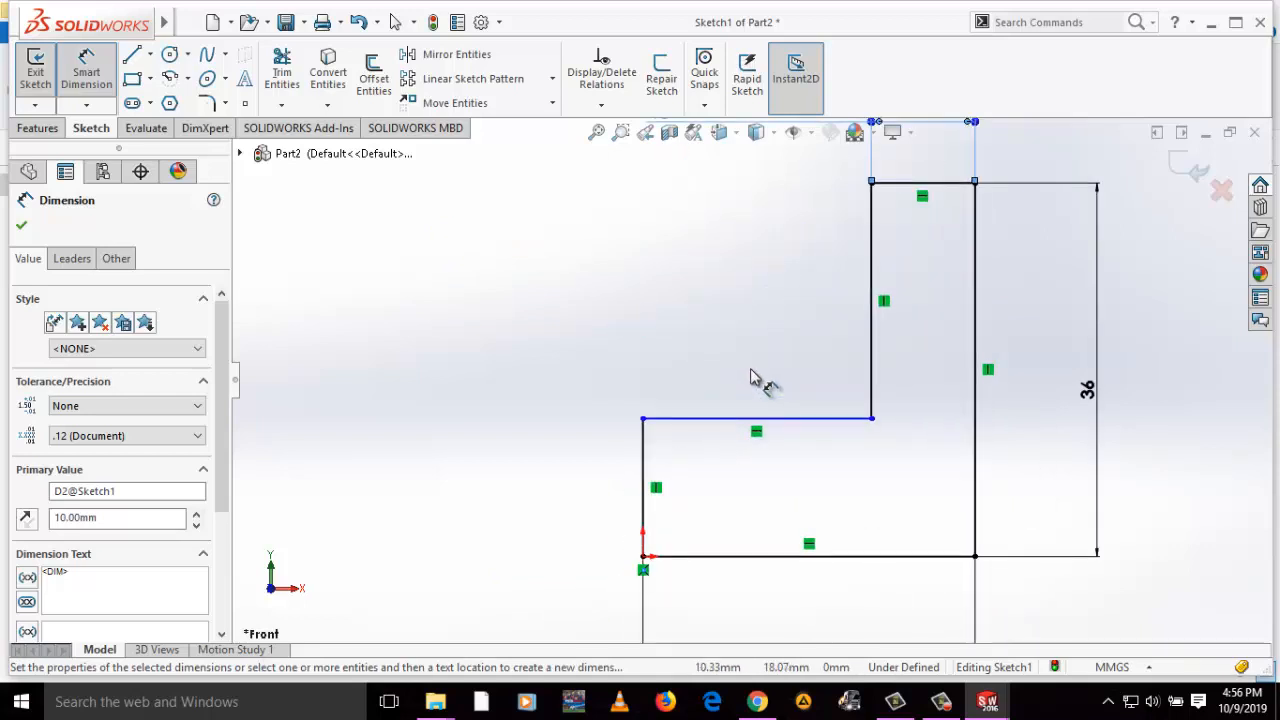
{"action": "left_click", "coordinate": [643, 466]}
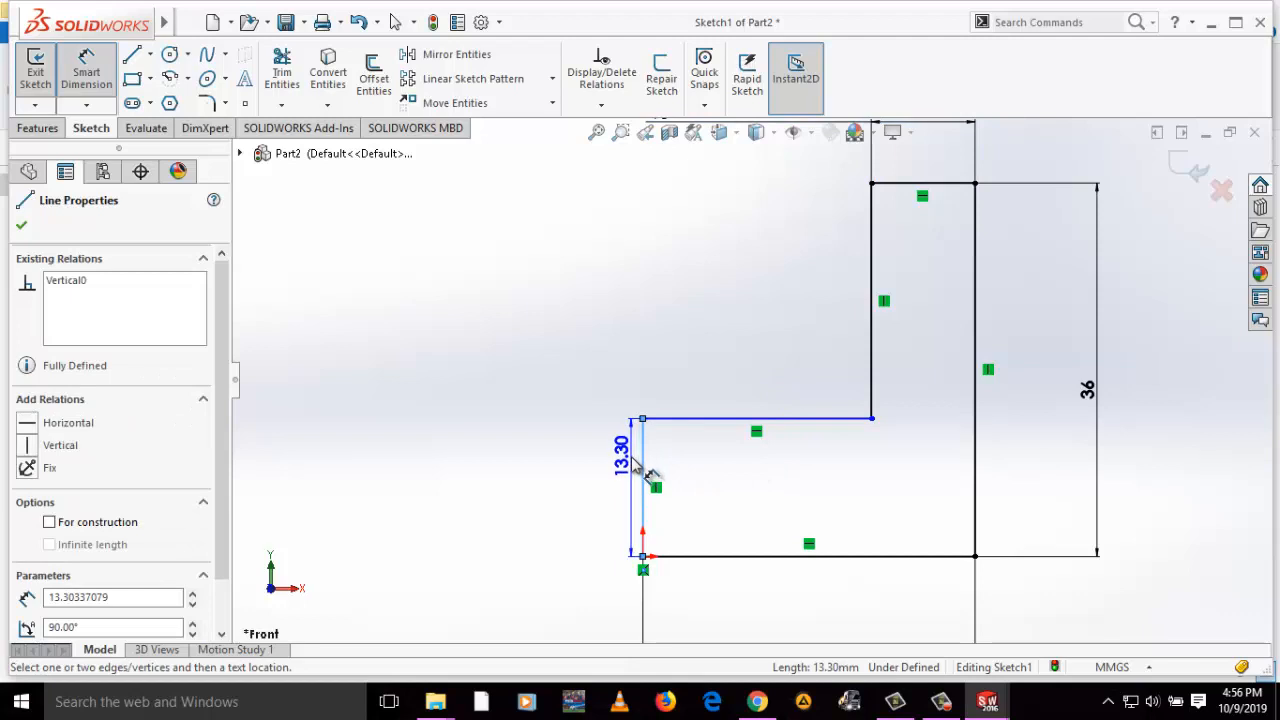
{"action": "left_click", "coordinate": [567, 497]}
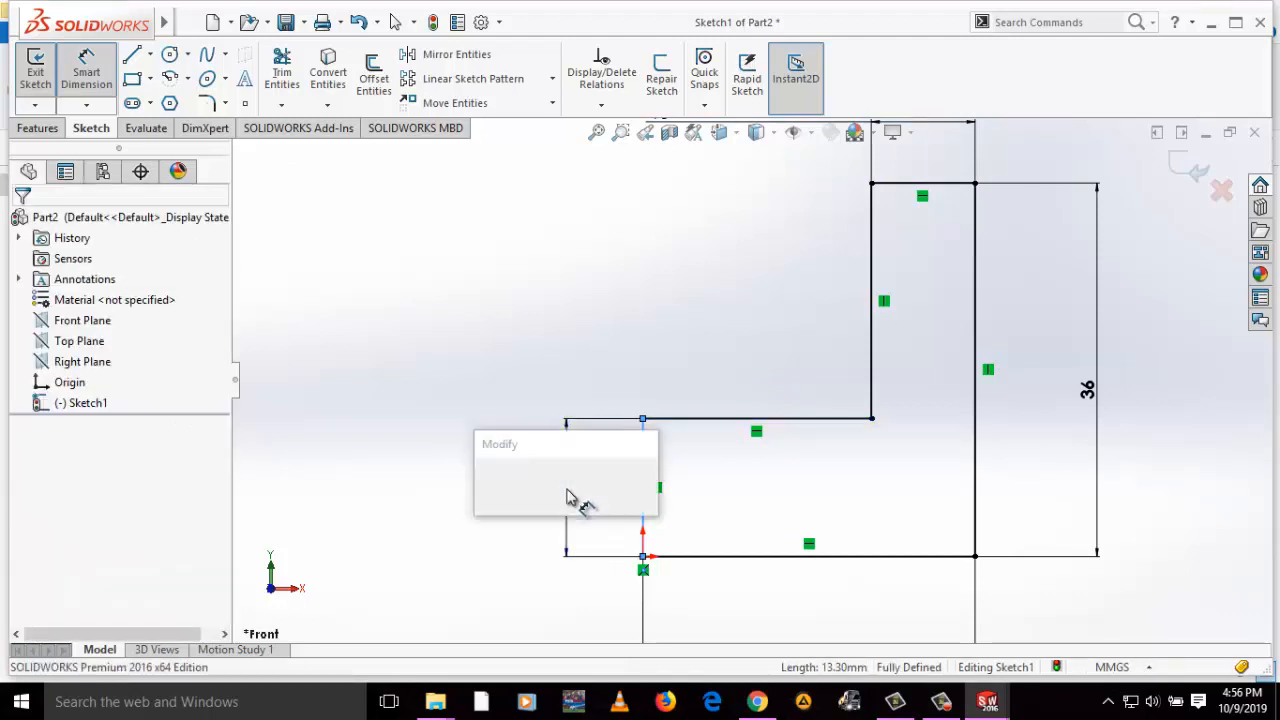
{"action": "type", "text": "10"}
{"action": "key", "text": "Return"}
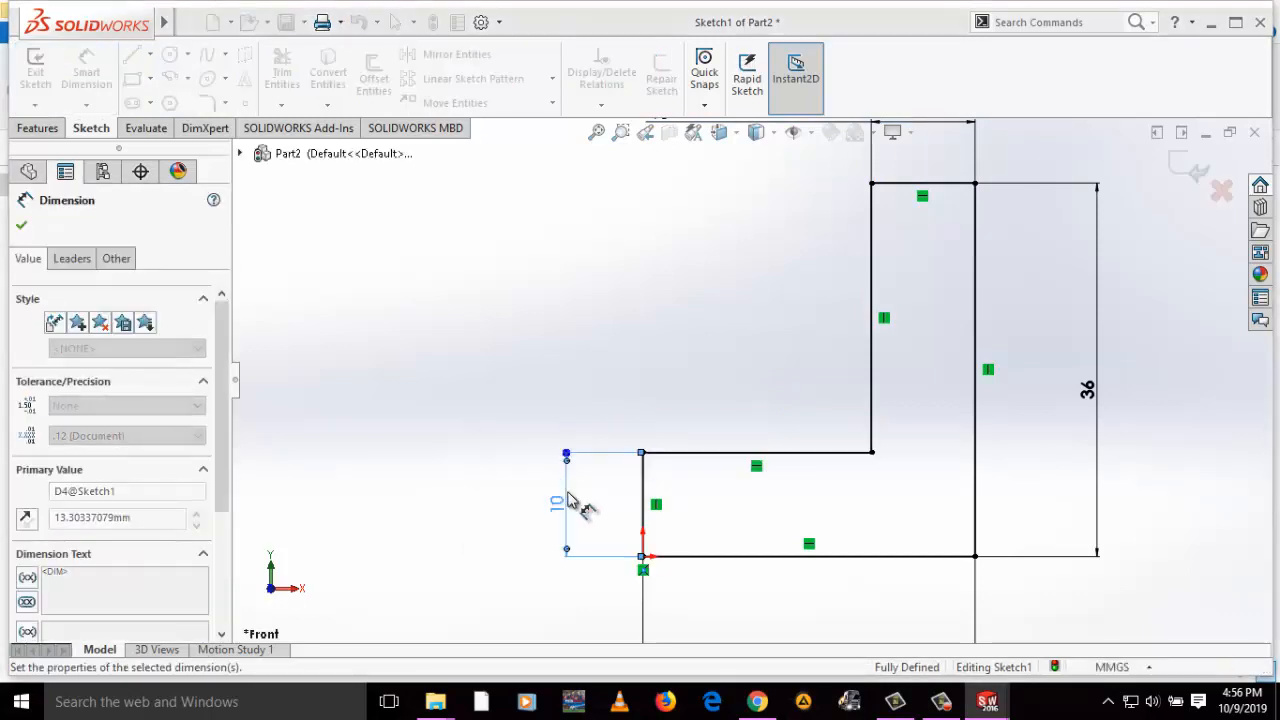
{"action": "scroll", "coordinate": [743, 500], "scroll_direction": "down", "scroll_amount": 2}
{"action": "scroll", "coordinate": [880, 443], "scroll_direction": "up", "scroll_amount": 6}
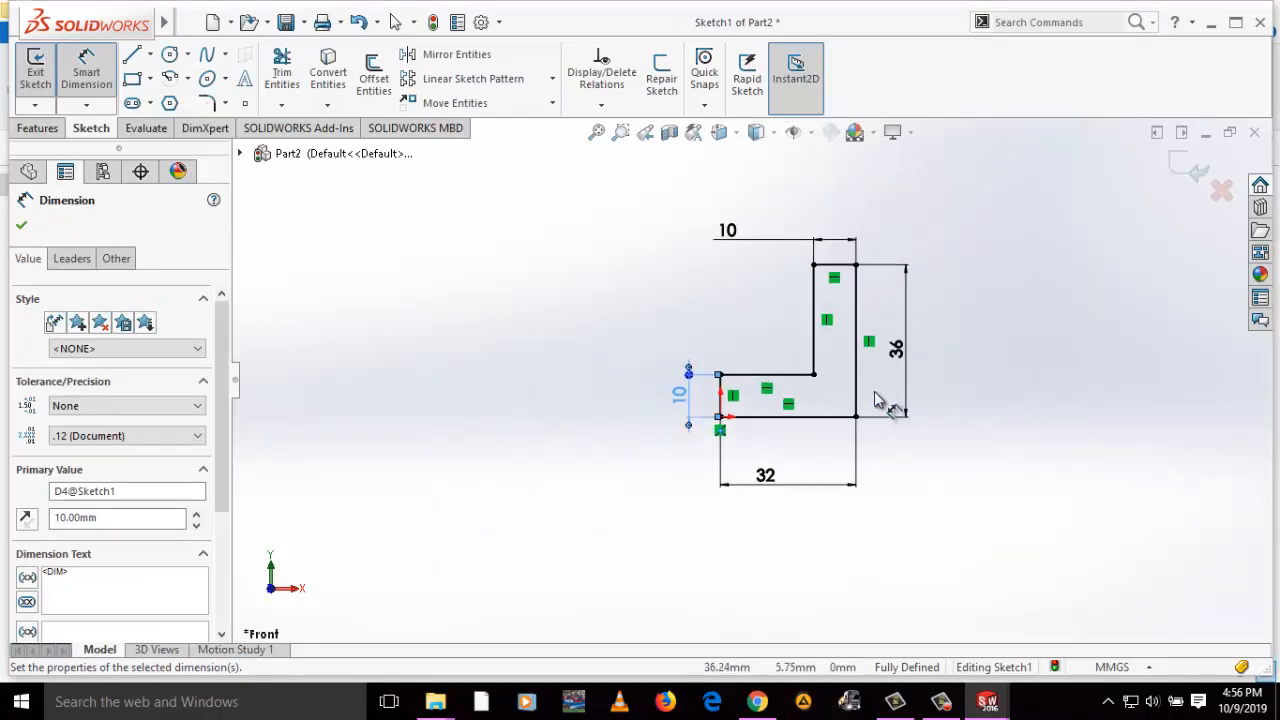
{"action": "scroll", "coordinate": [870, 398], "scroll_direction": "down", "scroll_amount": 2}
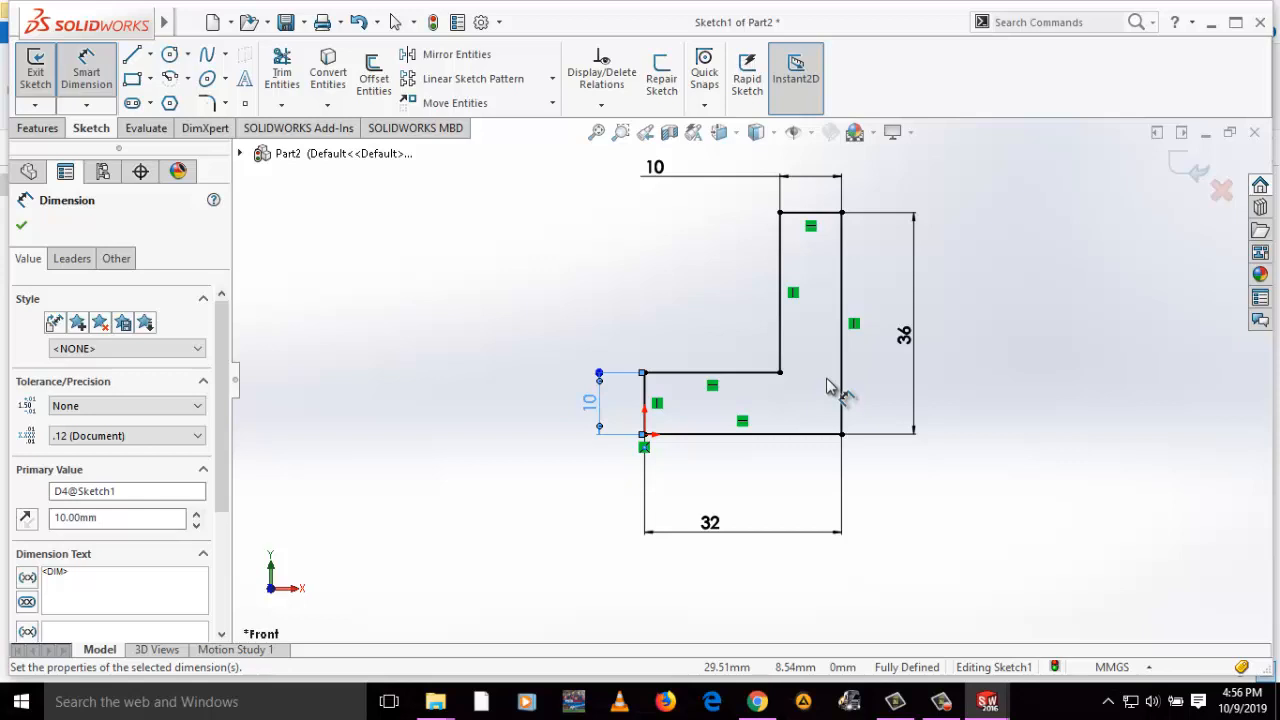
{"action": "left_click", "coordinate": [941, 701]}
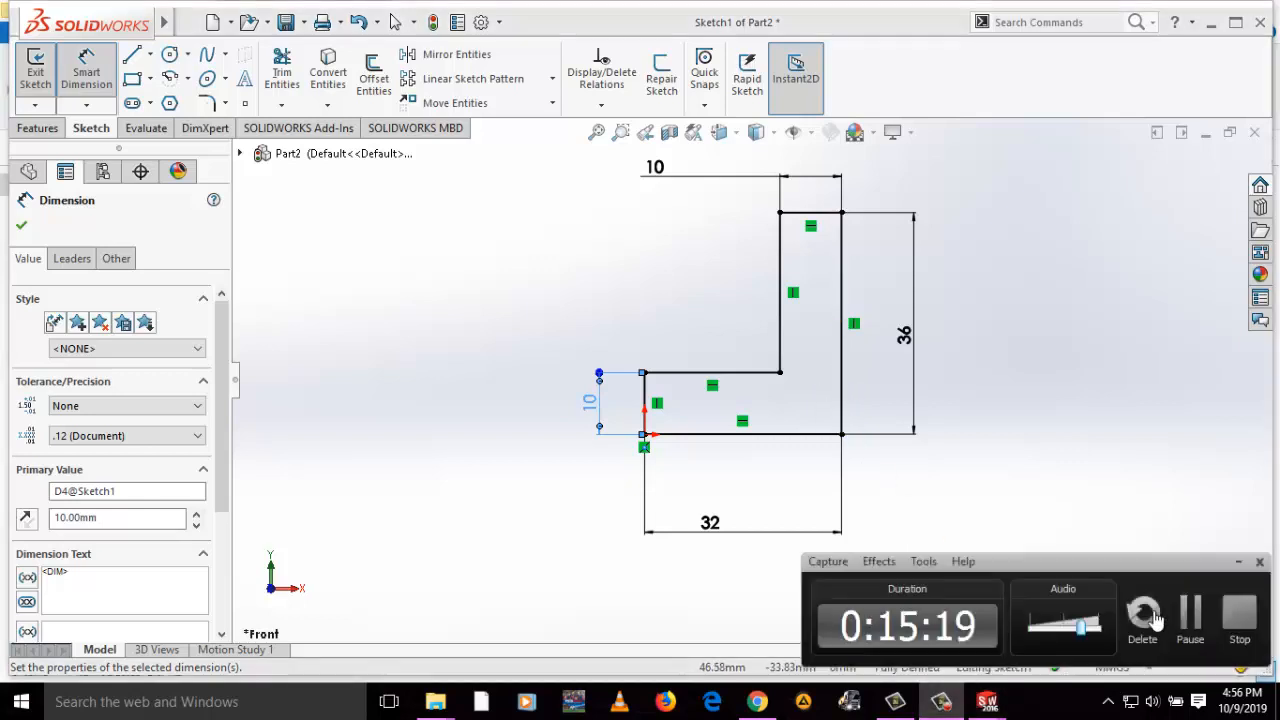
{"action": "left_click", "coordinate": [1190, 615]}
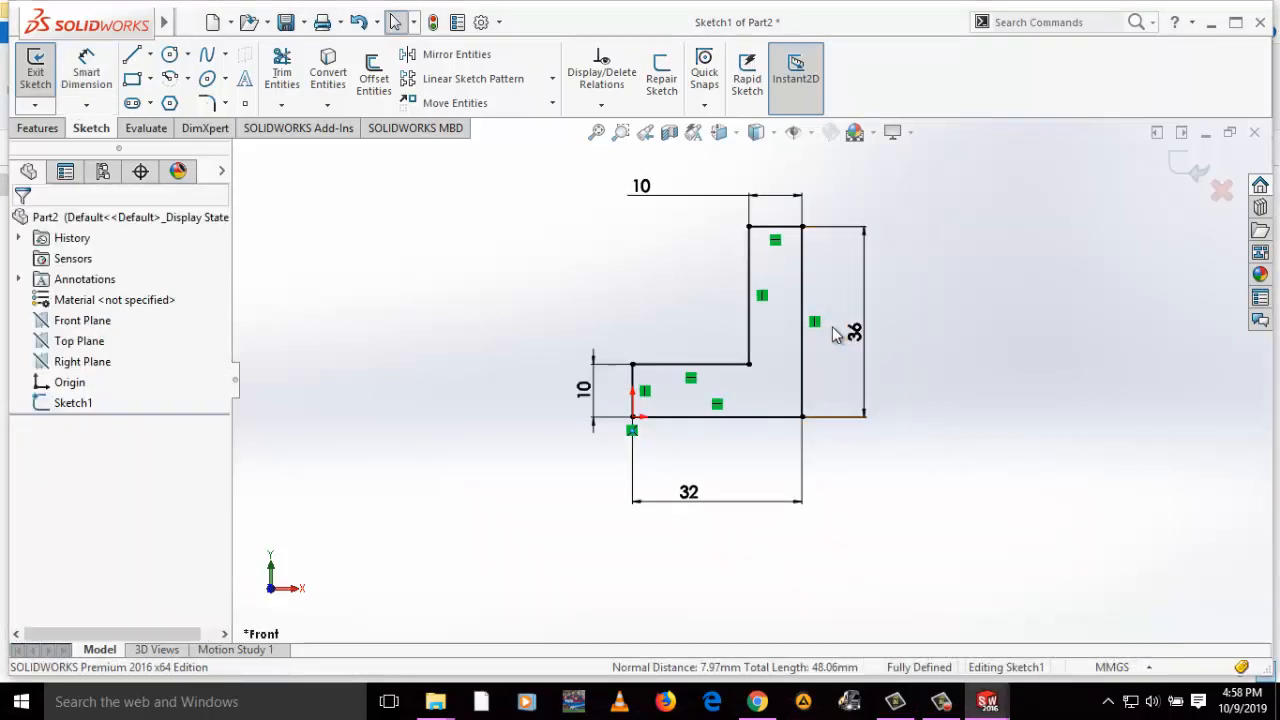
{"action": "scroll", "coordinate": [787, 347], "scroll_direction": "up", "scroll_amount": 2}
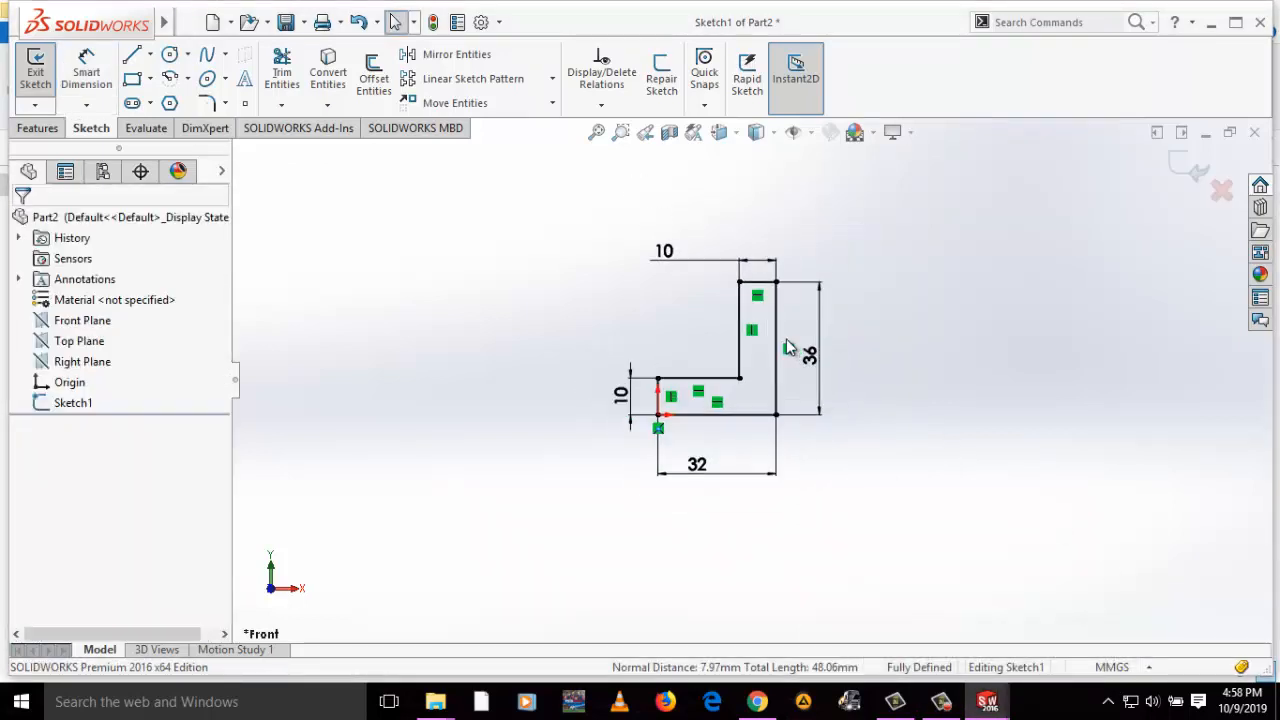
{"action": "scroll", "coordinate": [787, 347], "scroll_direction": "down", "scroll_amount": 2}
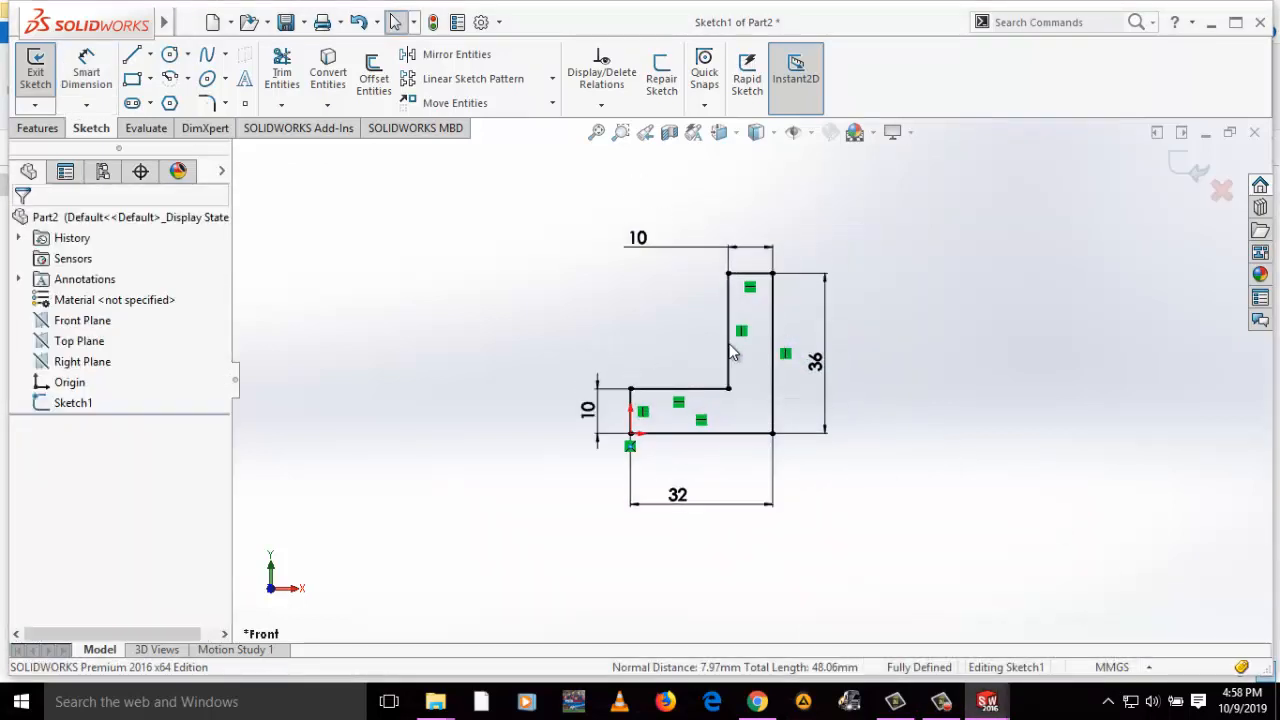
Extrude the L-shaped profile as a blind boss 64 mm deep
{"action": "left_click", "coordinate": [37, 128]}
{"action": "left_click", "coordinate": [43, 75]}
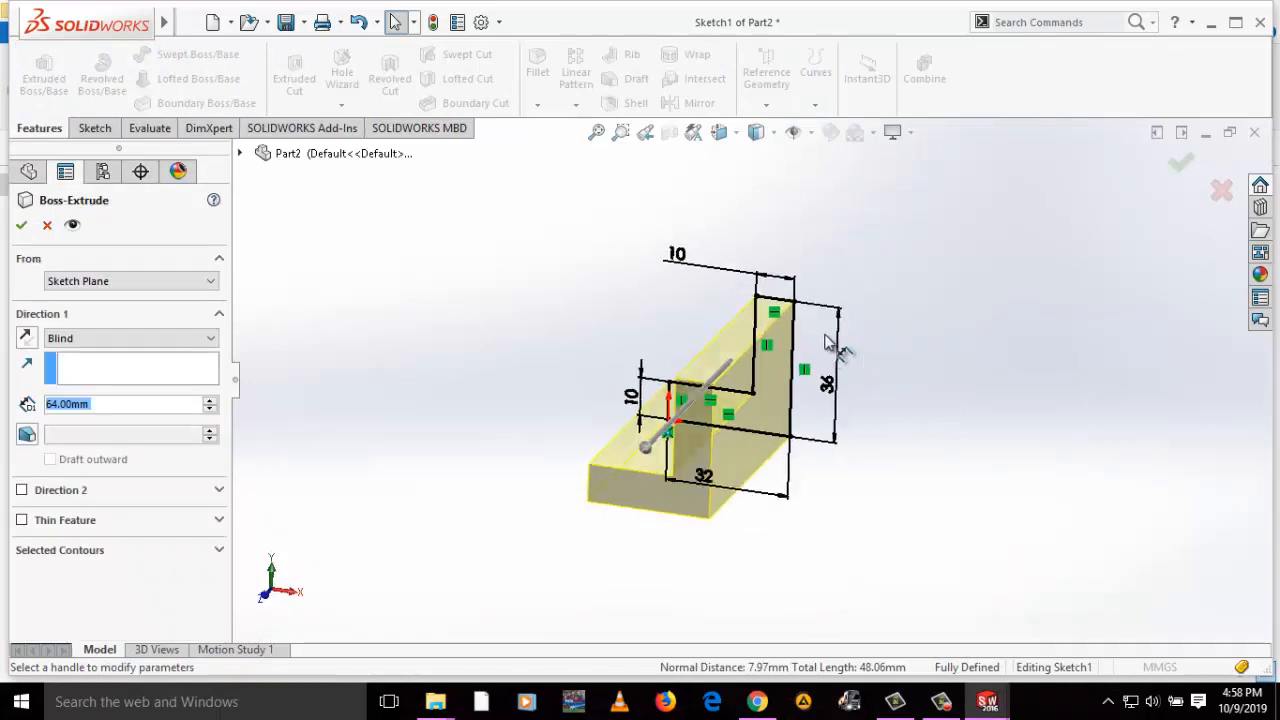
{"action": "left_click", "coordinate": [21, 225]}
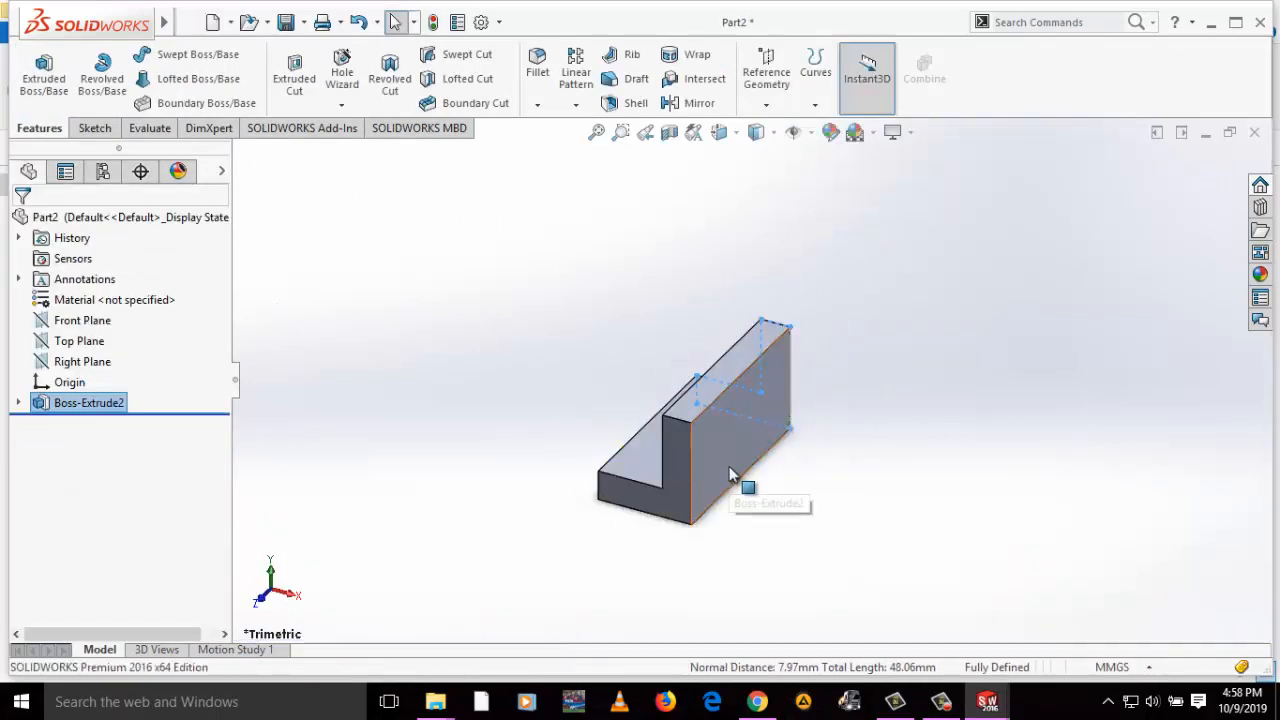
Start a sketch on the narrow 10 mm high end face of the base leg and view it straight on
{"action": "middle_click_drag", "start_coordinate": [729, 466], "coordinate": [777, 531]}
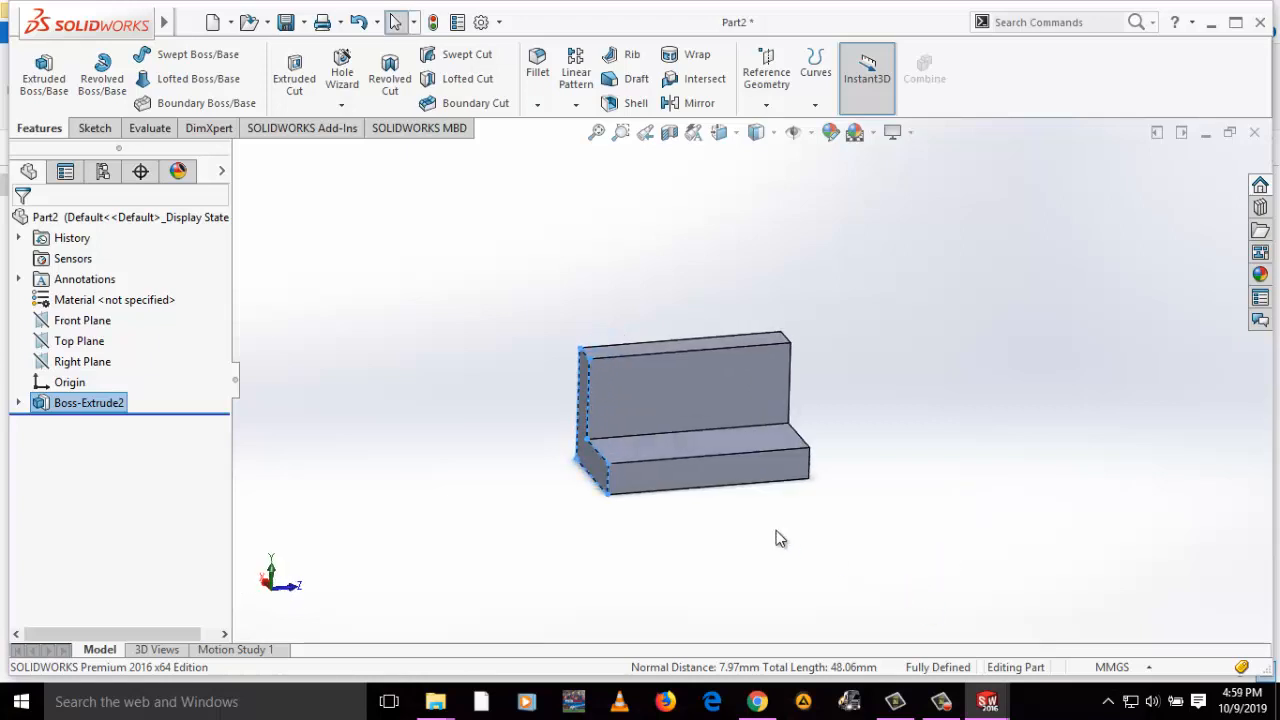
{"action": "left_click", "coordinate": [740, 480]}
{"action": "left_click", "coordinate": [807, 424]}
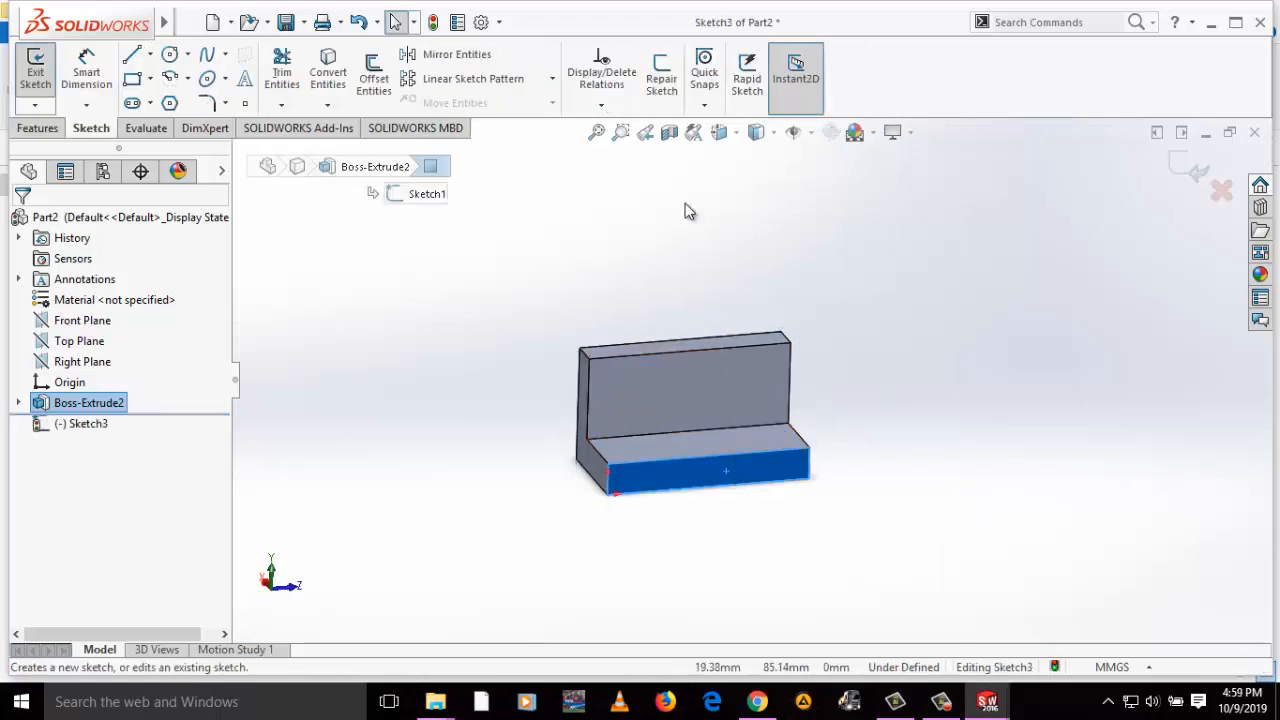
{"action": "left_click", "coordinate": [719, 132]}
{"action": "left_click", "coordinate": [822, 244]}
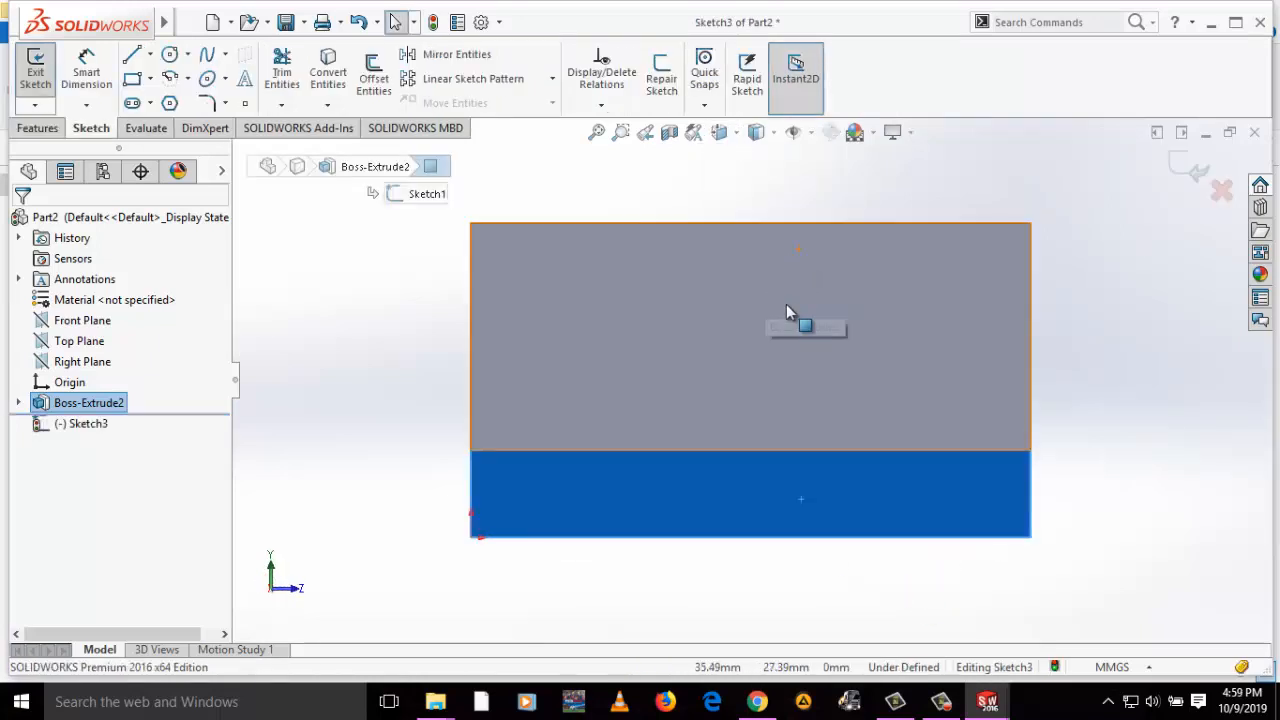
Draw a vertical centerline downward from the midpoint of the face's lower edge
{"action": "left_click", "coordinate": [150, 54]}
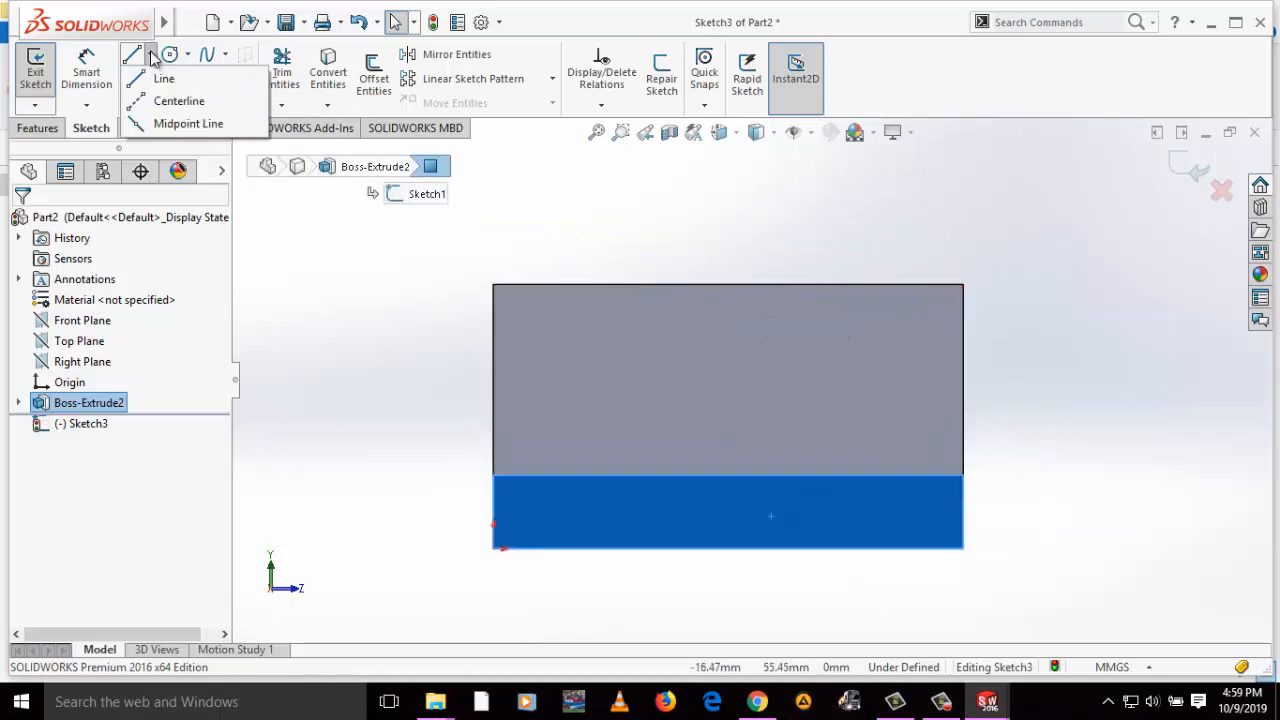
{"action": "left_click", "coordinate": [172, 103]}
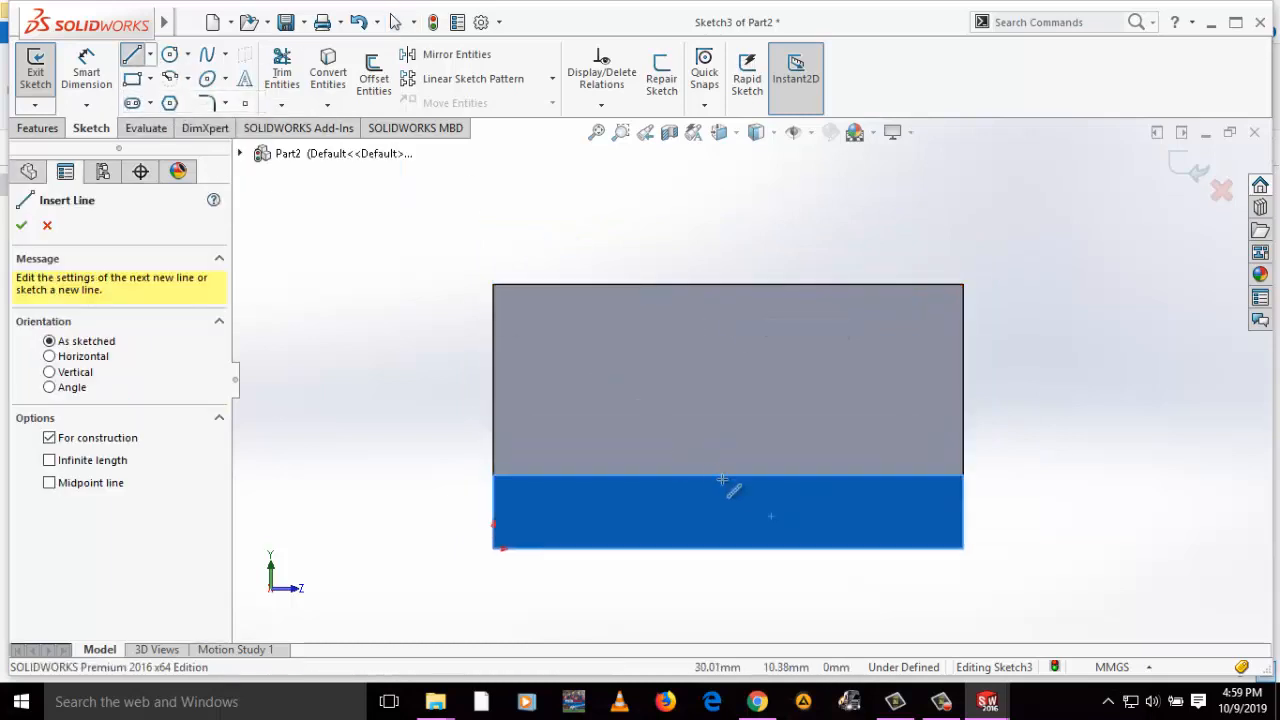
{"action": "left_click", "coordinate": [728, 549]}
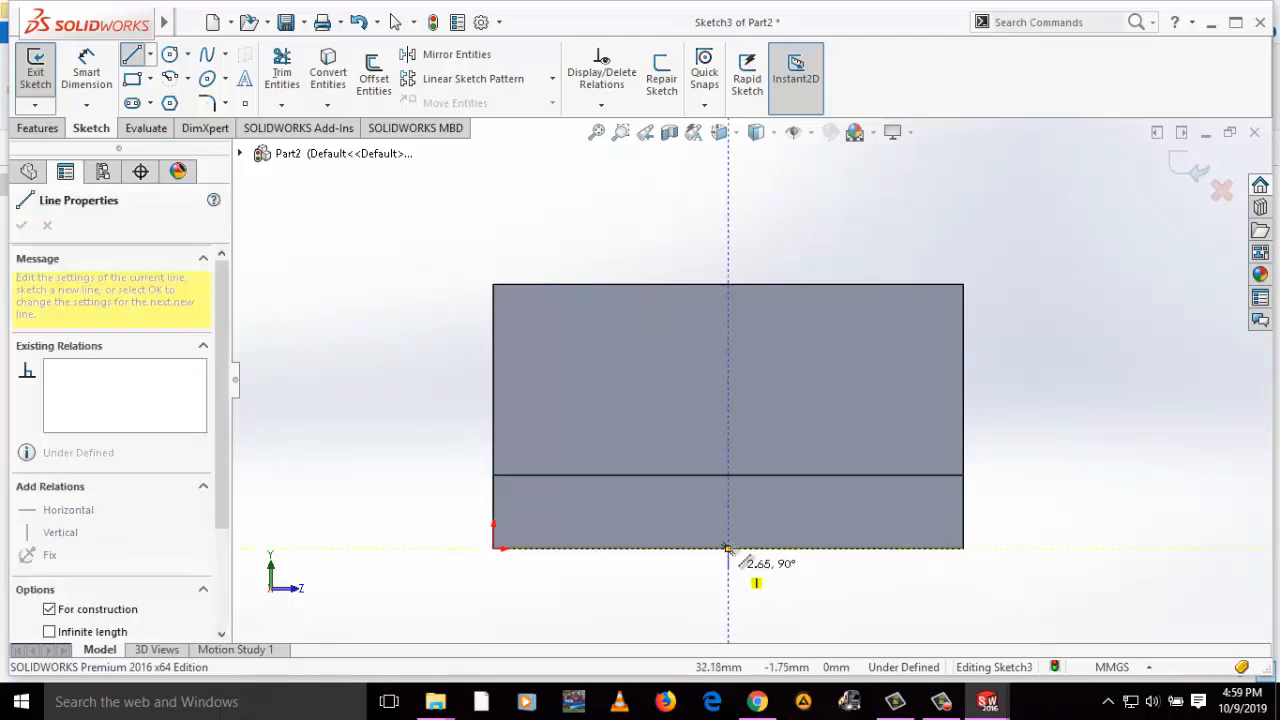
{"action": "scroll", "coordinate": [745, 437], "scroll_direction": "up", "scroll_amount": 3}
{"action": "left_click", "coordinate": [744, 477]}
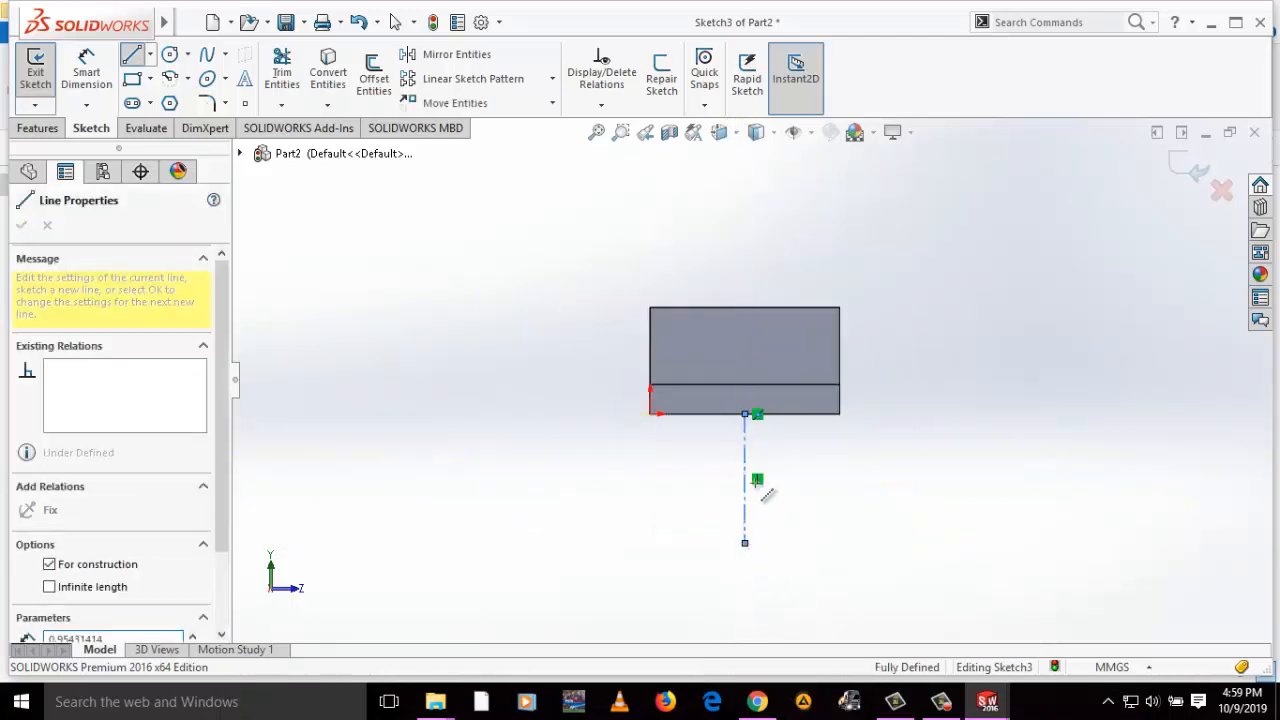
{"action": "scroll", "coordinate": [751, 476], "scroll_direction": "down", "scroll_amount": 5}
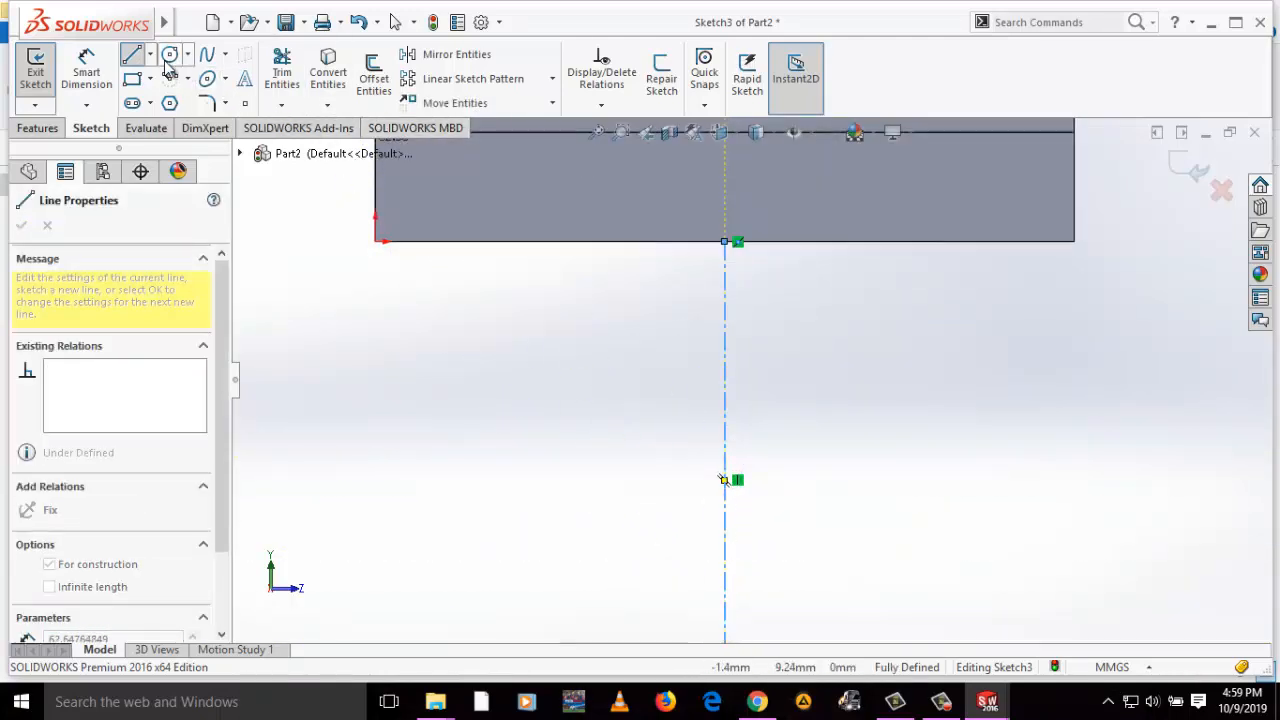
Draw a vertical line about 17 mm long downward from the face's lower edge, about 7 mm from the centerline on the origin side
{"action": "left_click", "coordinate": [134, 57]}
{"action": "left_click", "coordinate": [136, 60]}
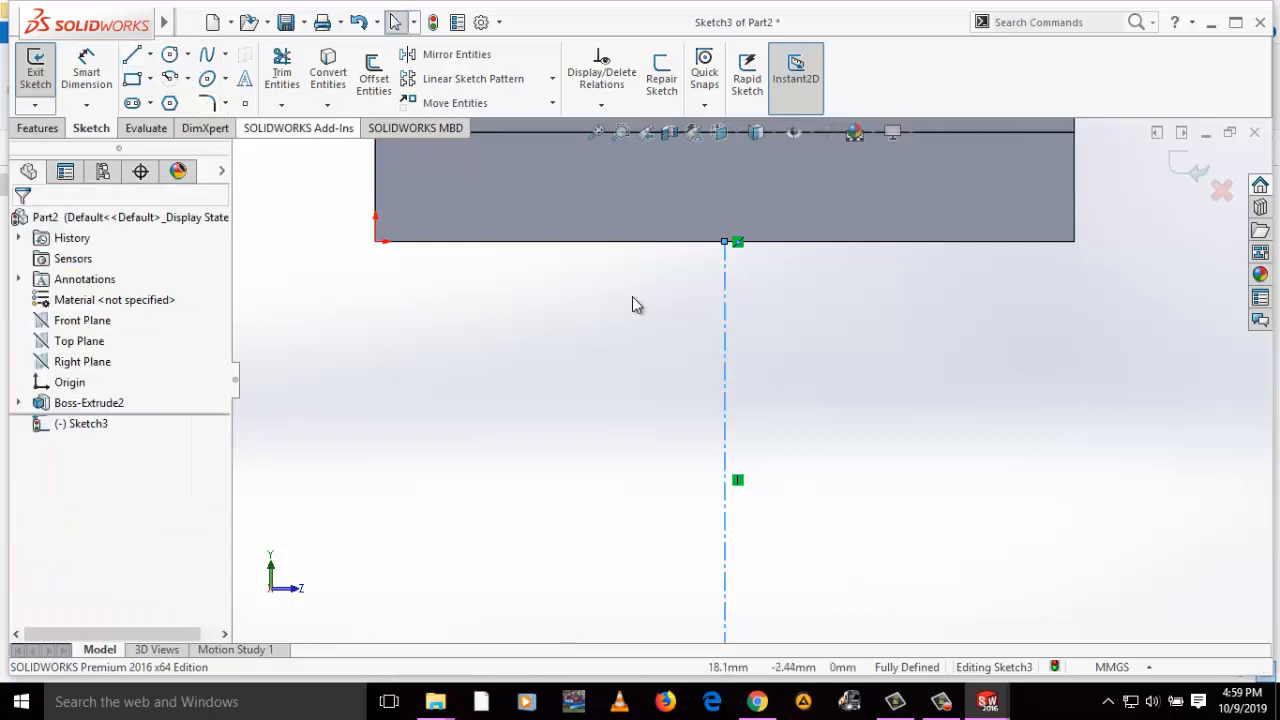
{"action": "left_click", "coordinate": [651, 243]}
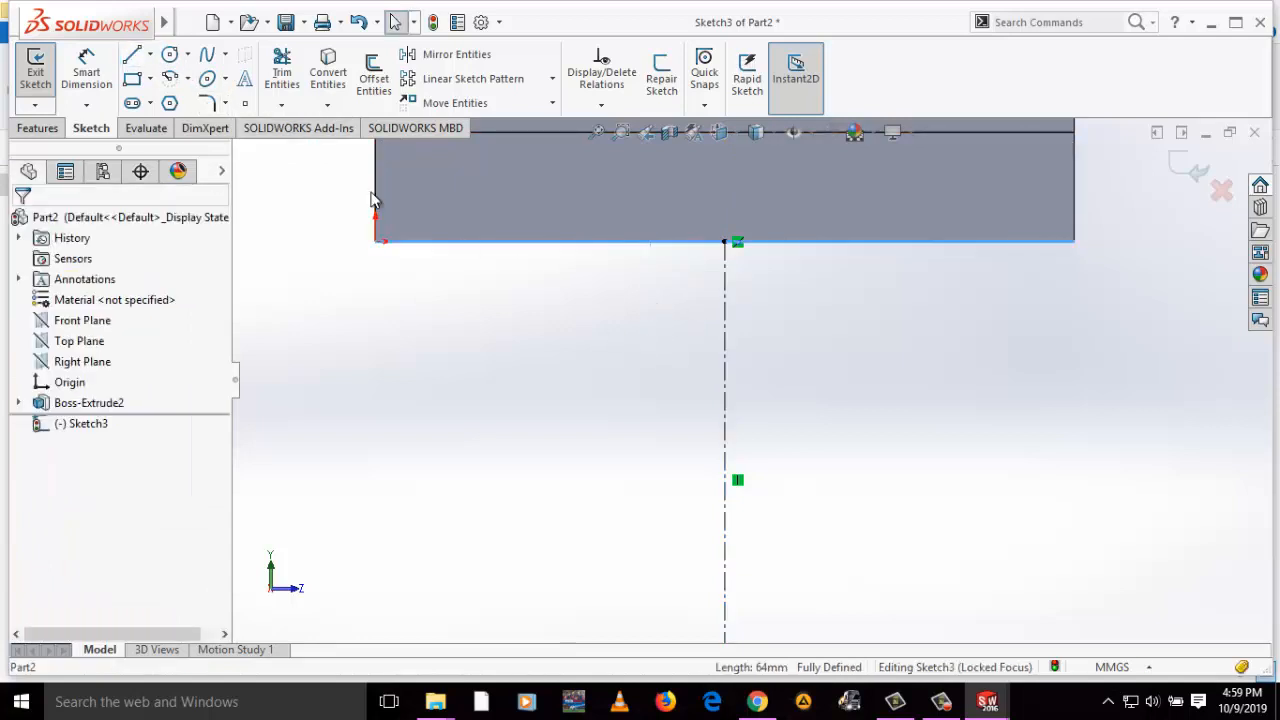
{"action": "key", "text": "l"}
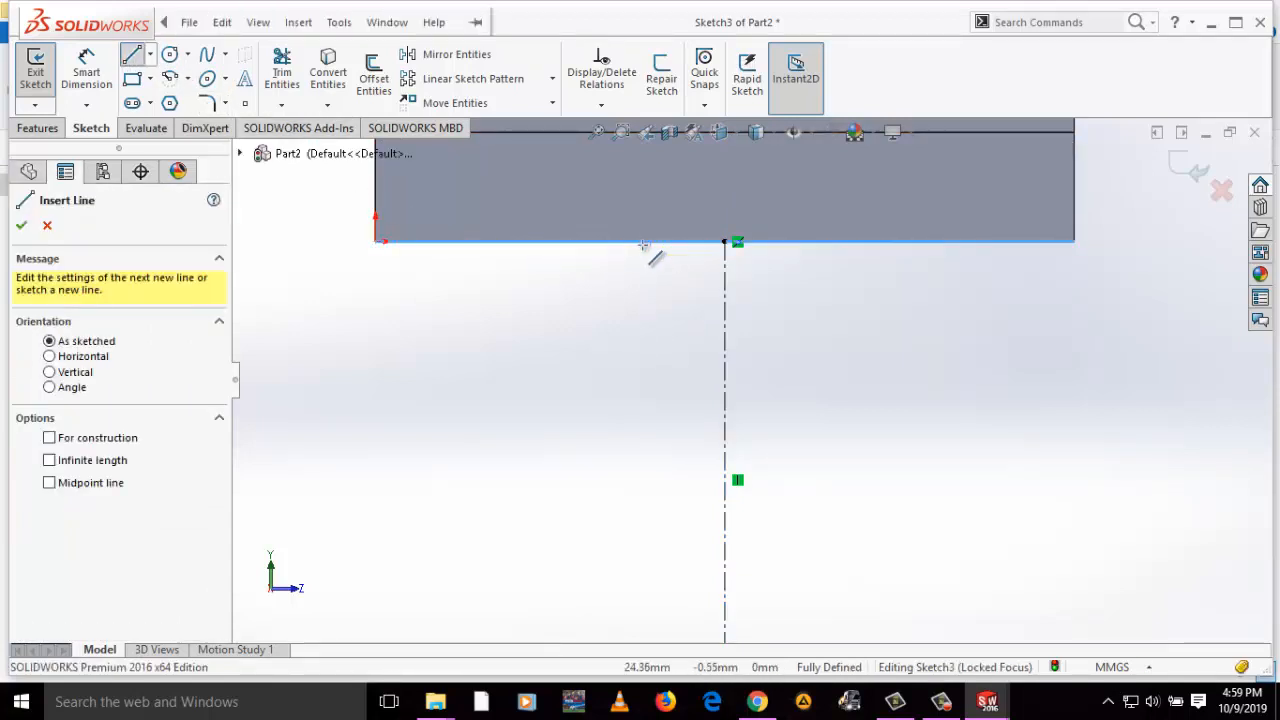
{"action": "left_click_drag", "start_coordinate": [648, 243], "coordinate": [648, 427]}
Mirror the vertical line about the centerline, keeping the original
{"action": "left_click", "coordinate": [440, 54]}
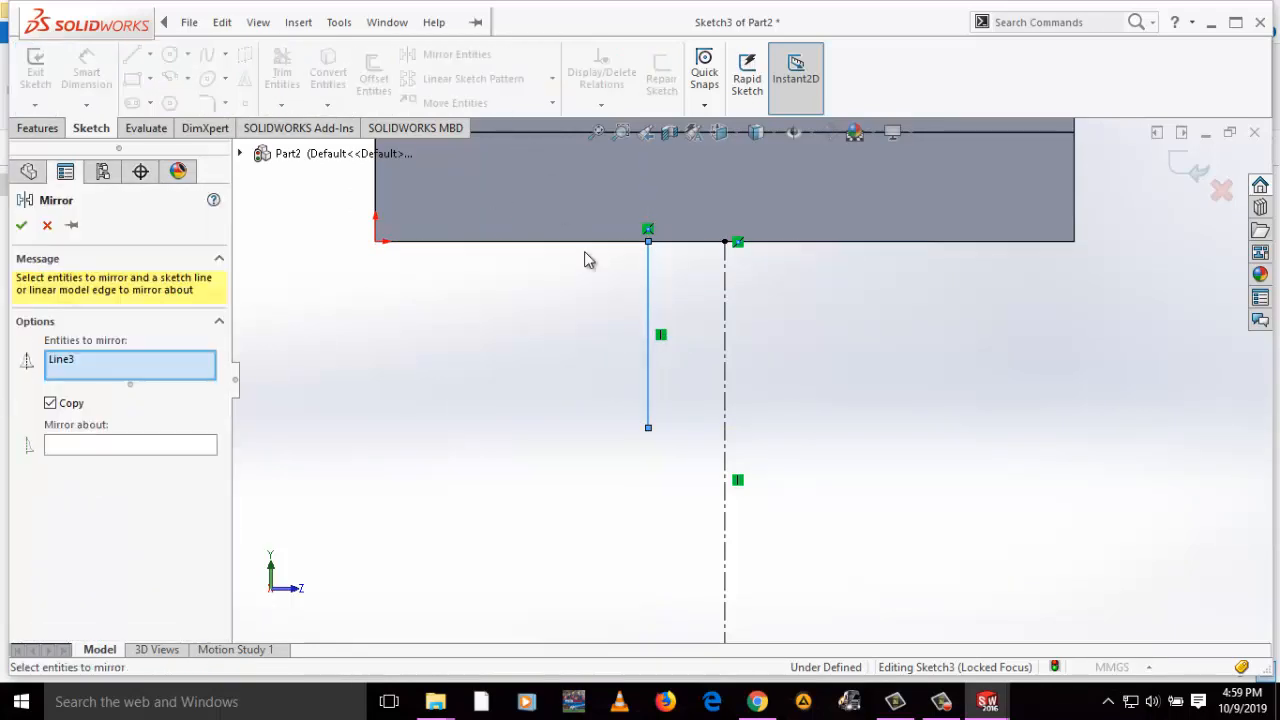
{"action": "left_click", "coordinate": [117, 443]}
{"action": "left_click", "coordinate": [724, 388]}
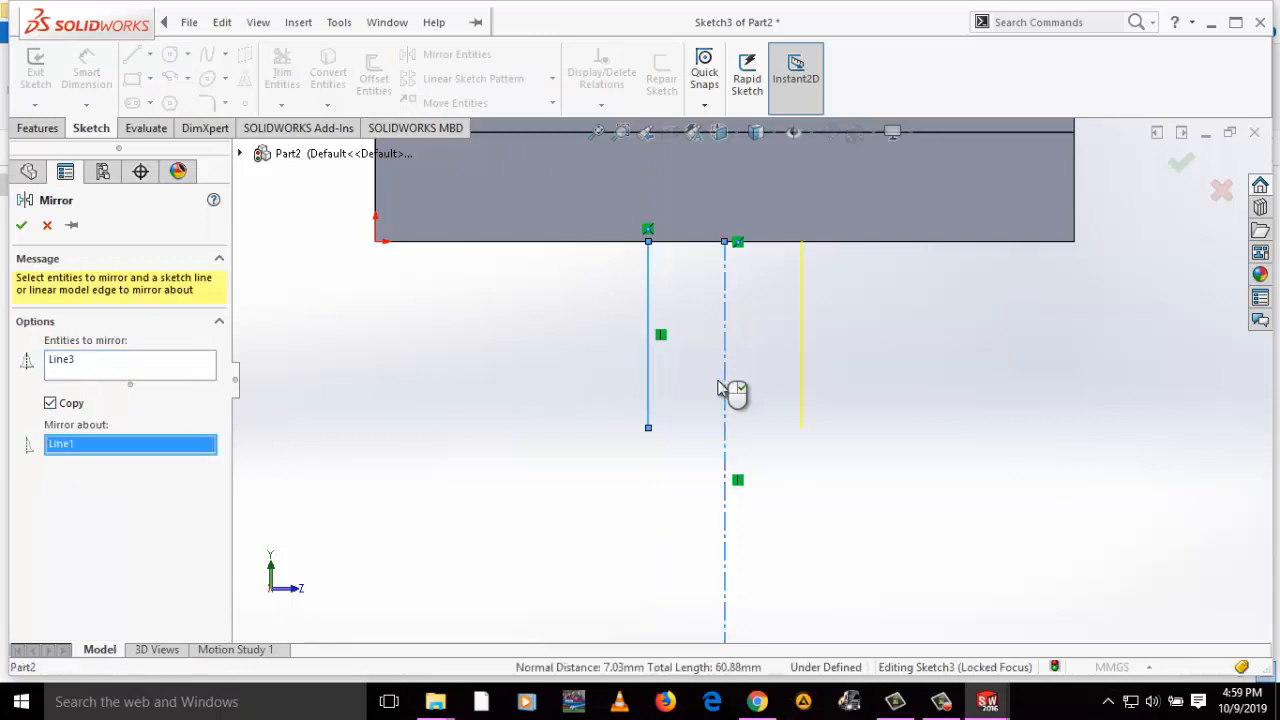
{"action": "left_click", "coordinate": [22, 227]}
Close the rectangle with horizontal lines joining the lower ends and the upper ends of the two vertical lines
{"action": "left_click", "coordinate": [131, 54]}
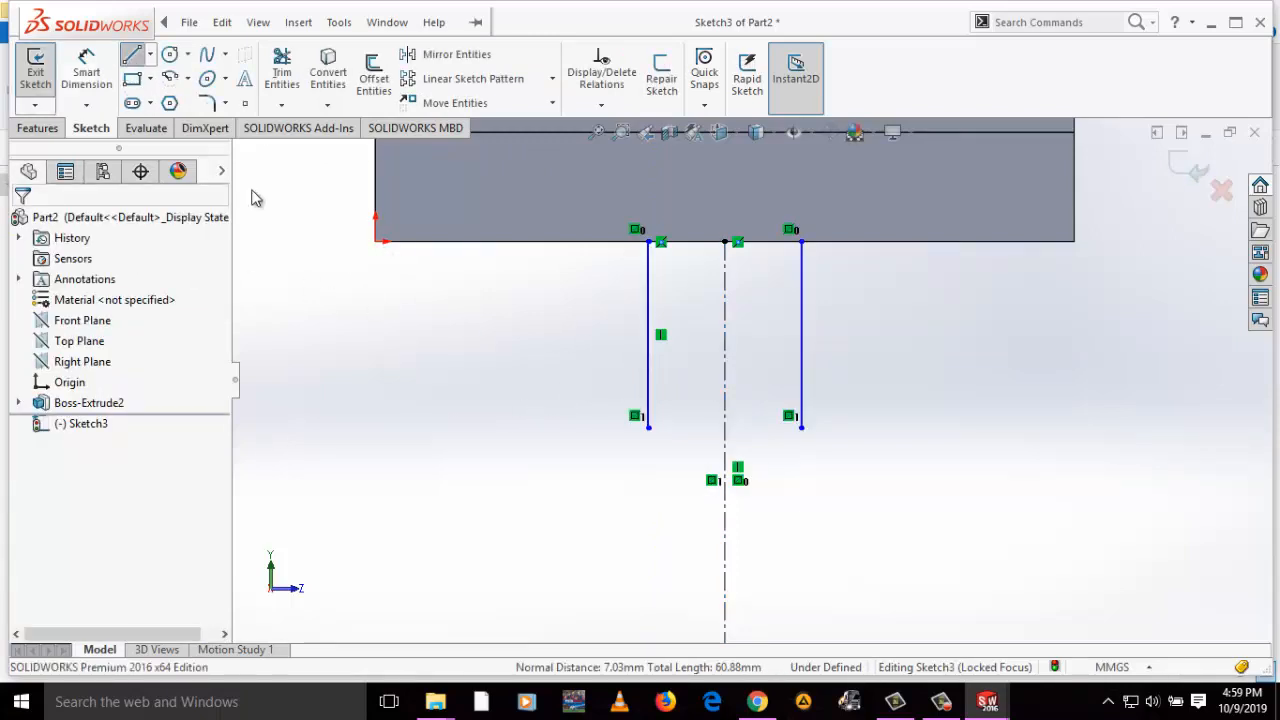
{"action": "left_click", "coordinate": [648, 428]}
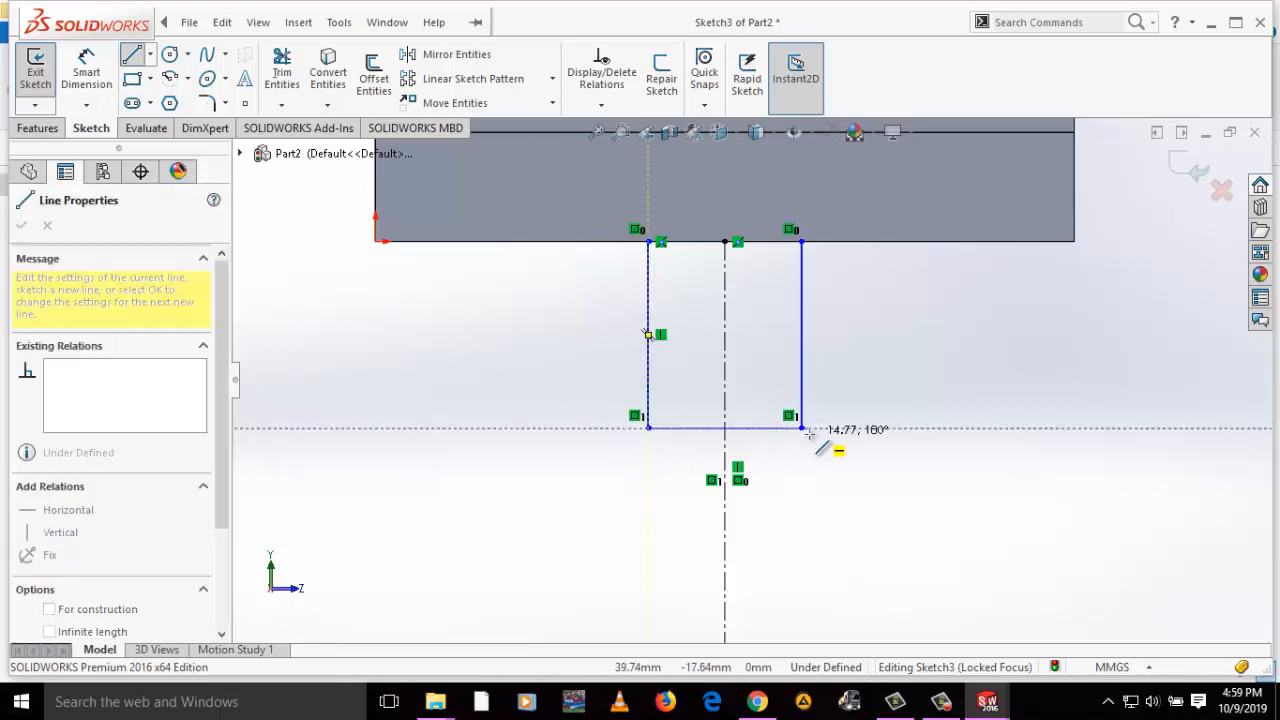
{"action": "left_click", "coordinate": [801, 428]}
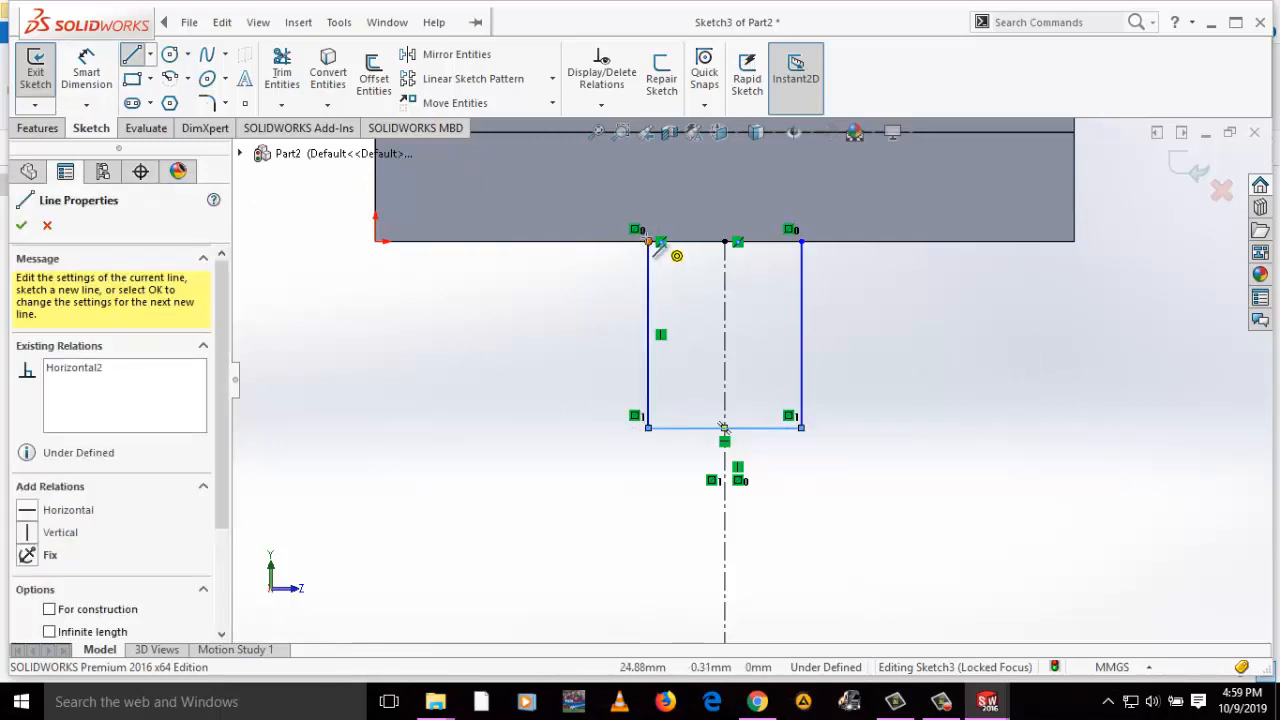
{"action": "left_click", "coordinate": [649, 242]}
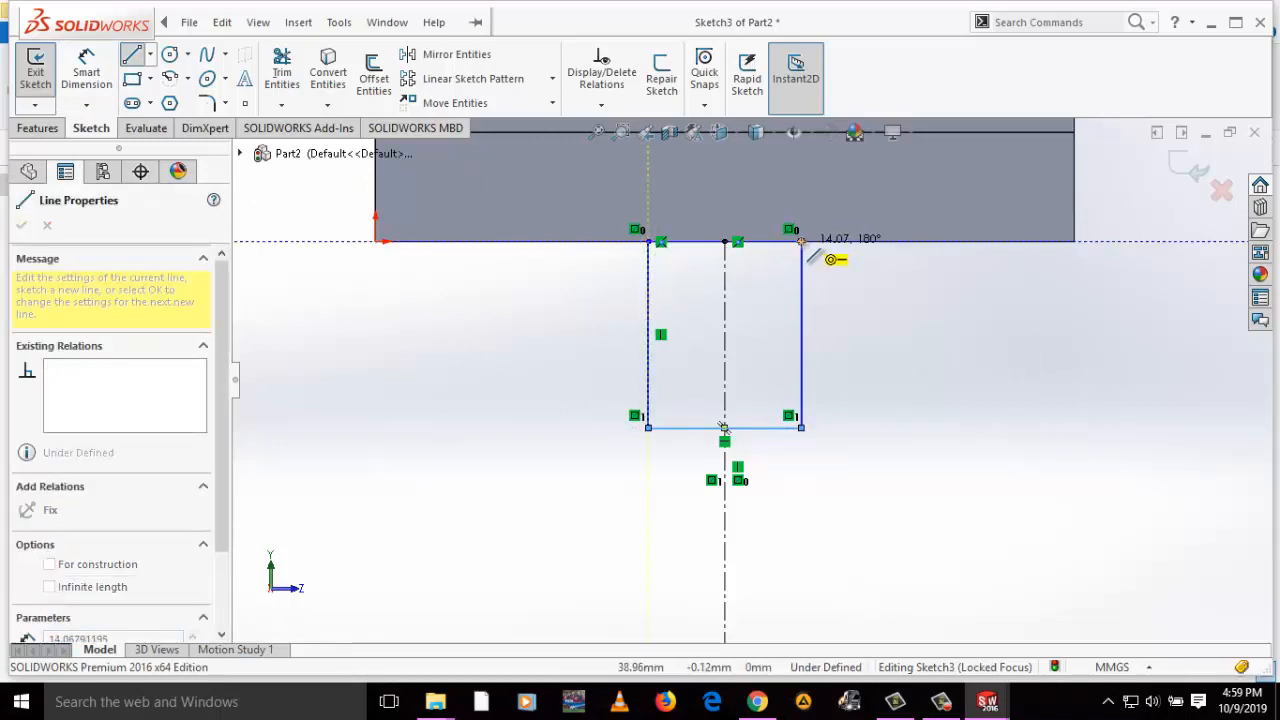
{"action": "left_click", "coordinate": [801, 242]}
Try to trim away the centerline running through the rectangle, and undo the trims
{"action": "left_click", "coordinate": [282, 72]}
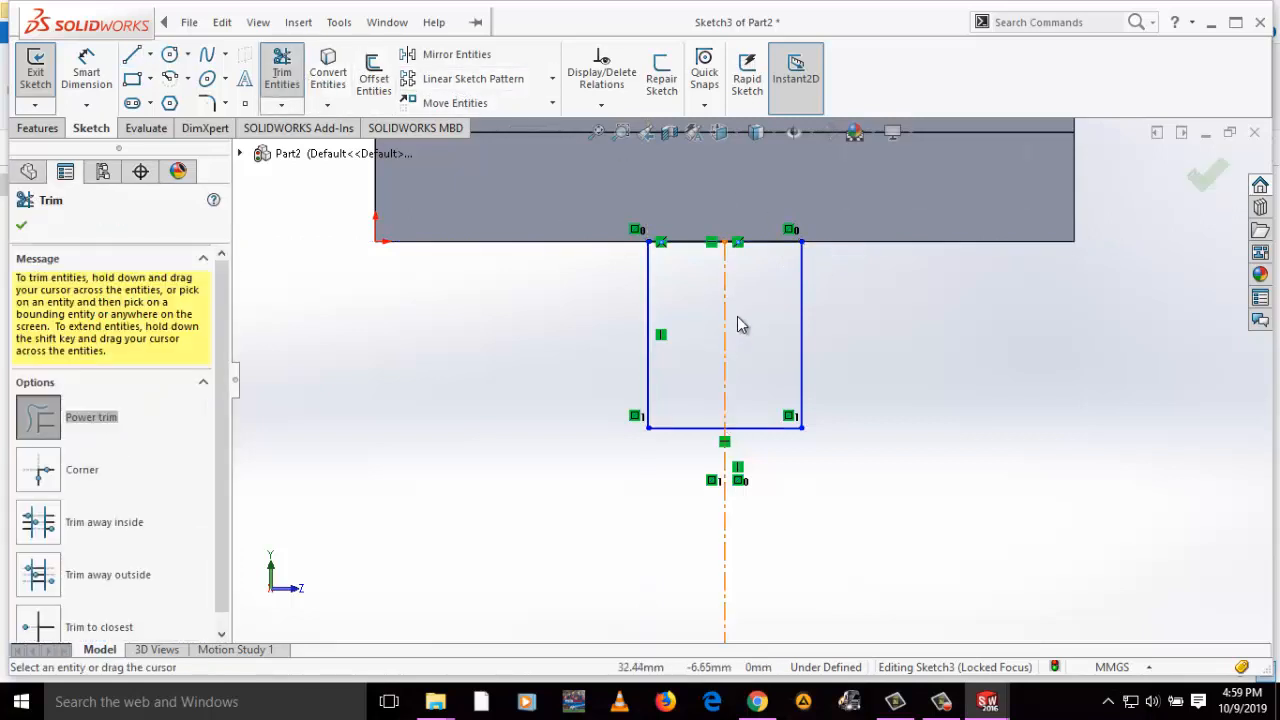
{"action": "left_click_drag", "start_coordinate": [770, 508], "coordinate": [705, 535]}
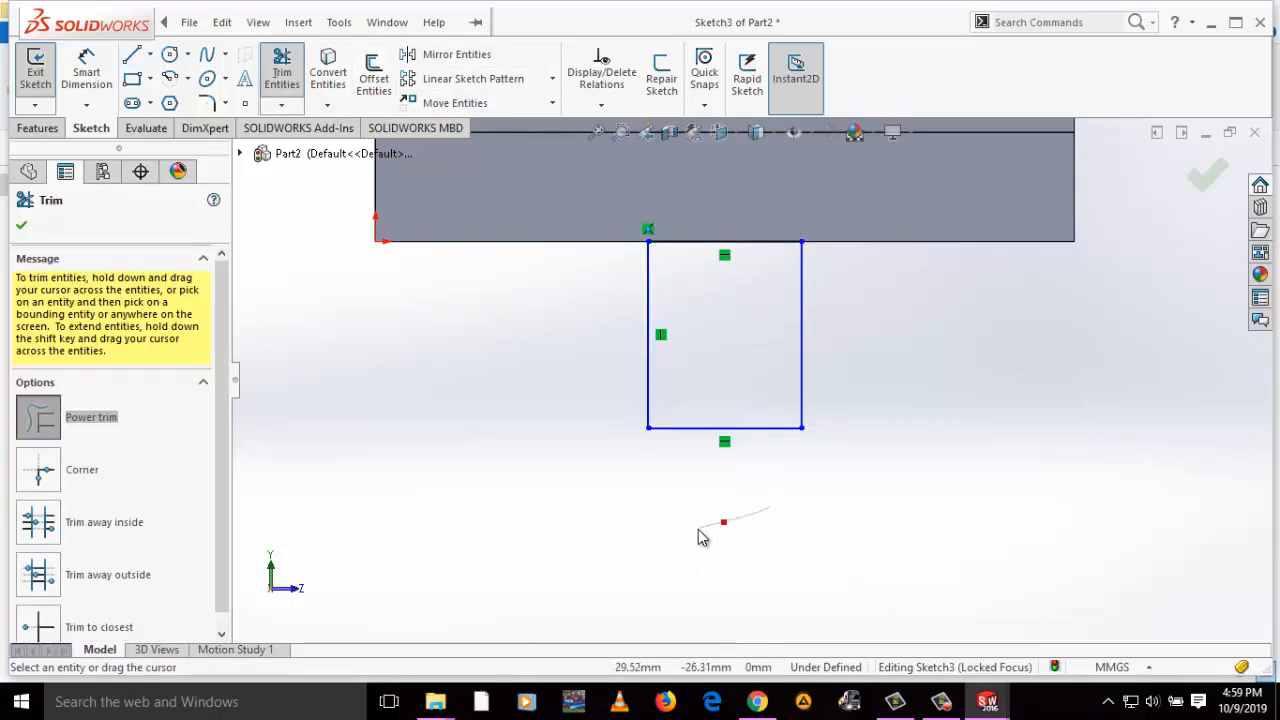
{"action": "key", "text": "ctrl+z"}
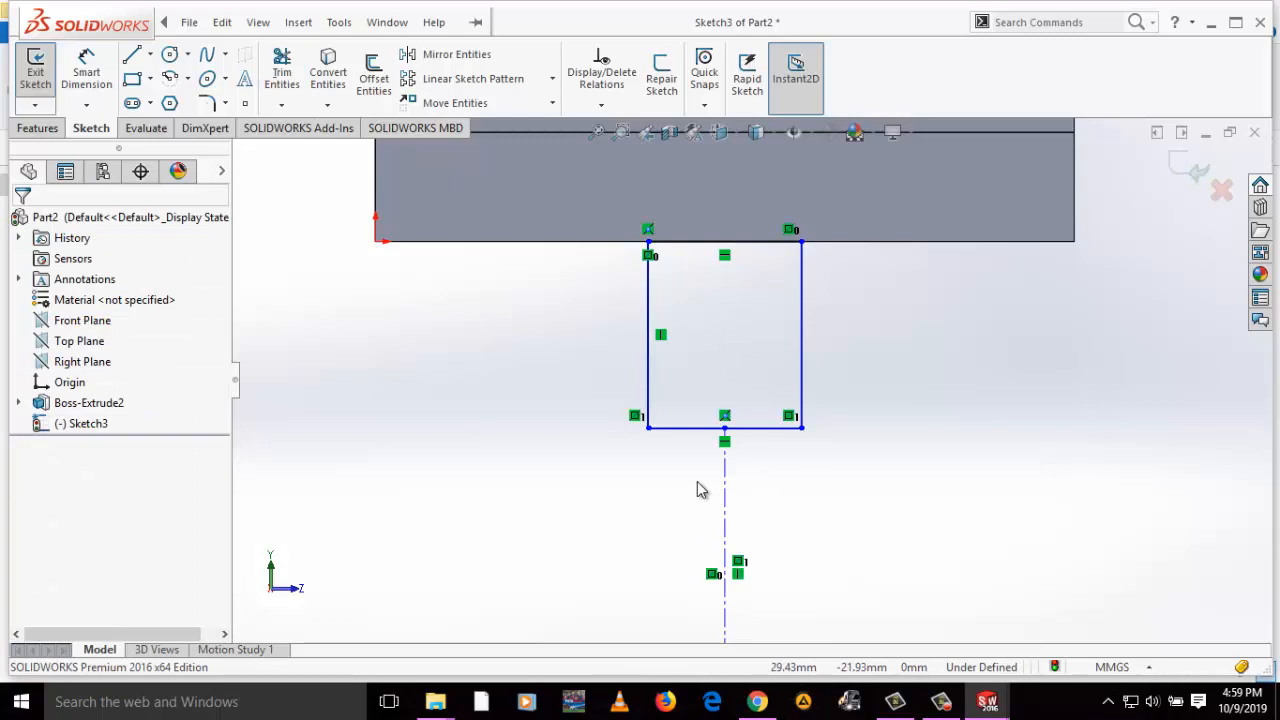
{"action": "key", "text": "ctrl+z"}
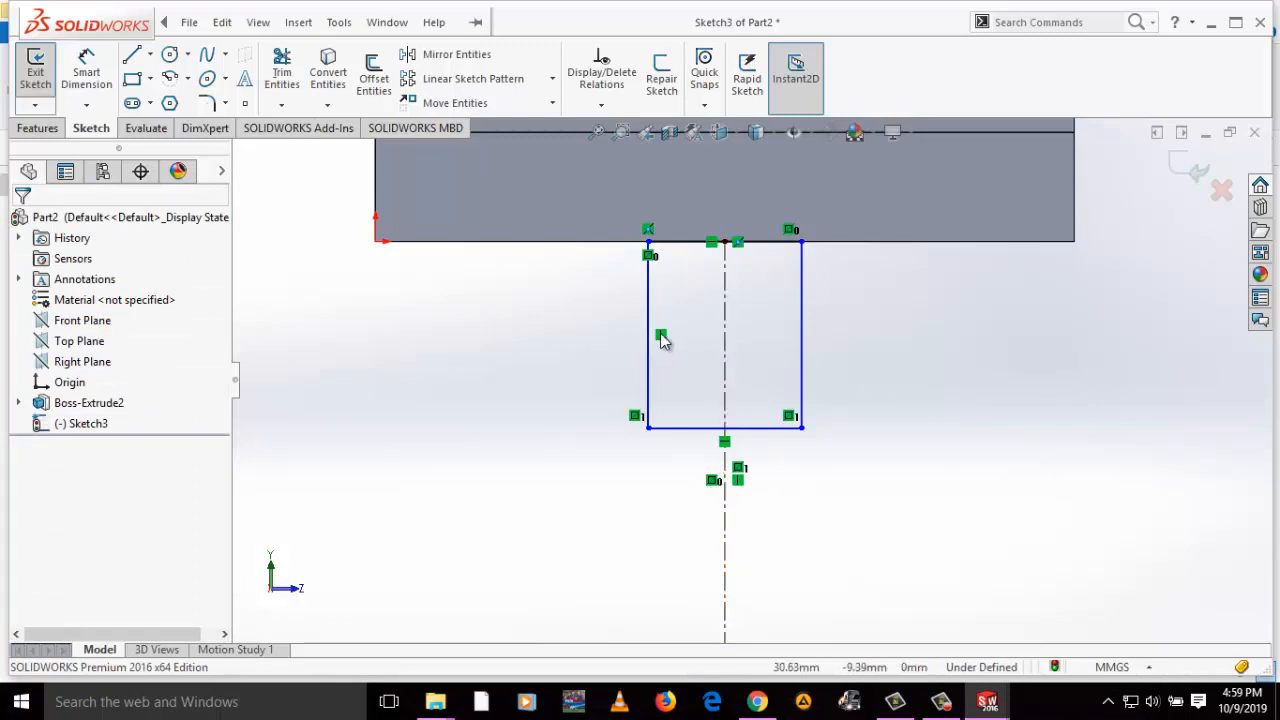
Dimension the rectangle's upper edge and set its width to 16 mm
{"action": "right_click_drag", "start_coordinate": [348, 260], "coordinate": [302, 122]}
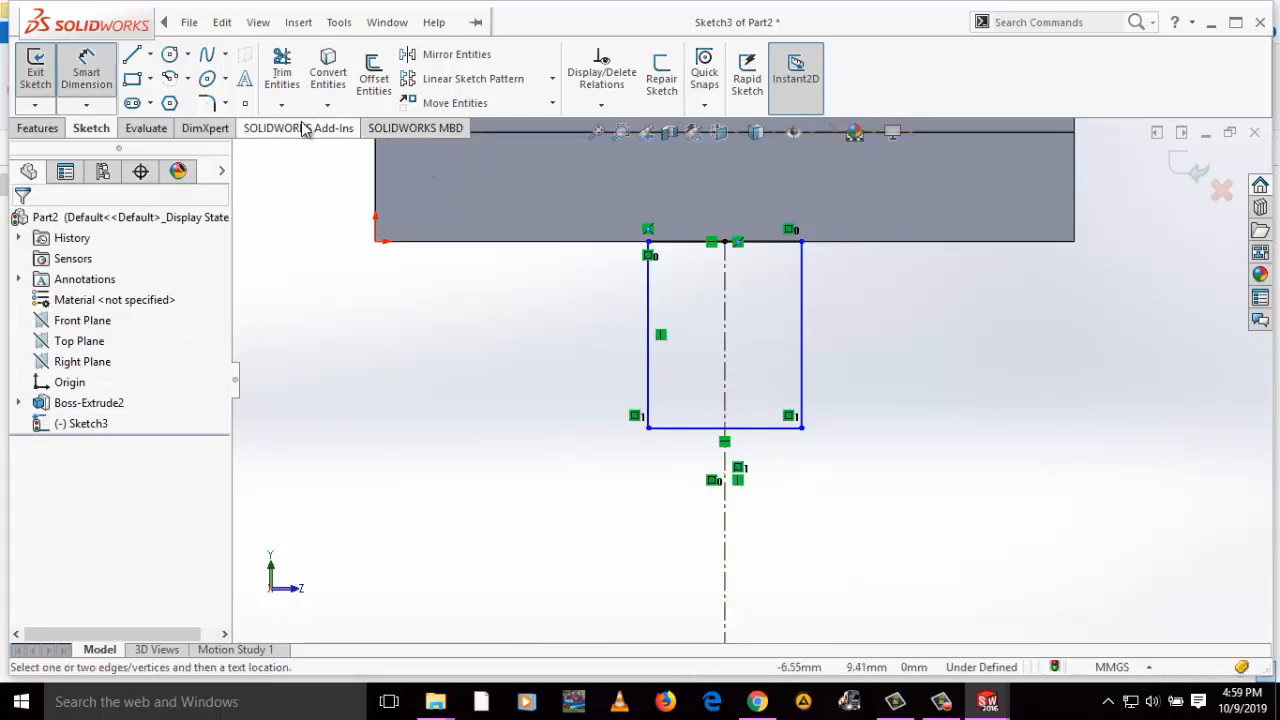
{"action": "left_click", "coordinate": [702, 242]}
{"action": "left_click", "coordinate": [742, 205]}
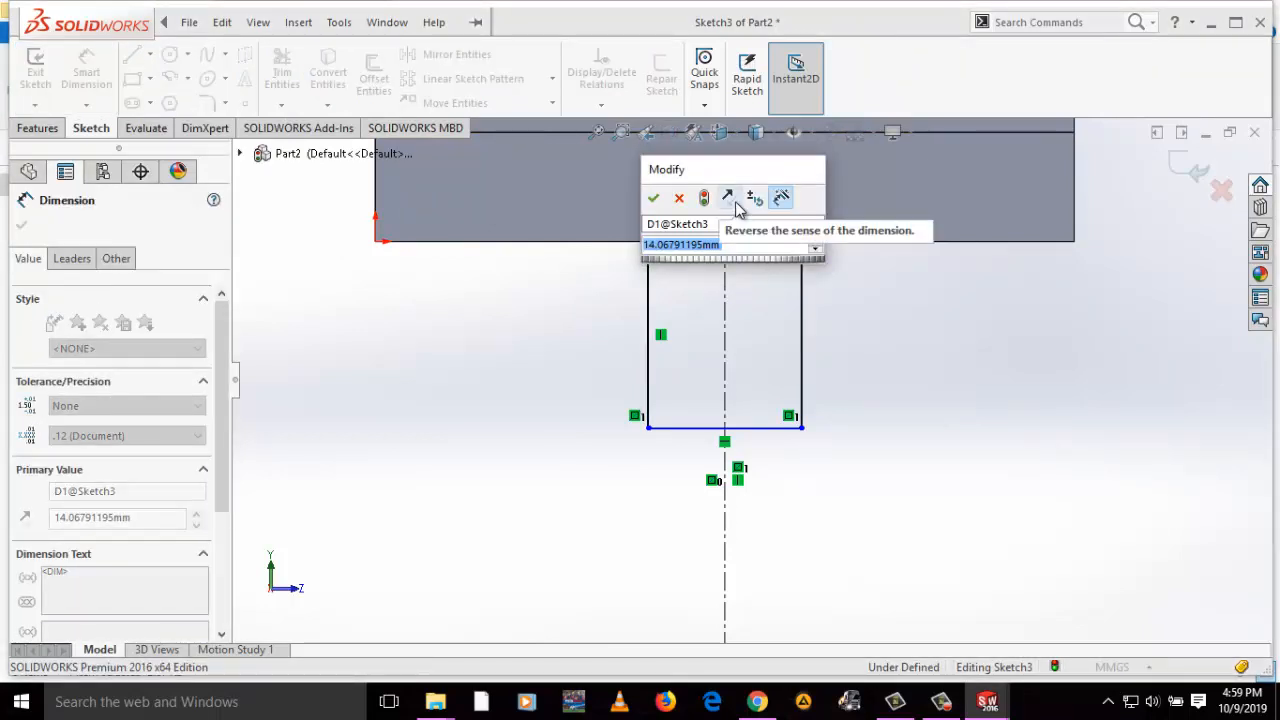
{"action": "type", "text": "16"}
{"action": "key", "text": "Return"}
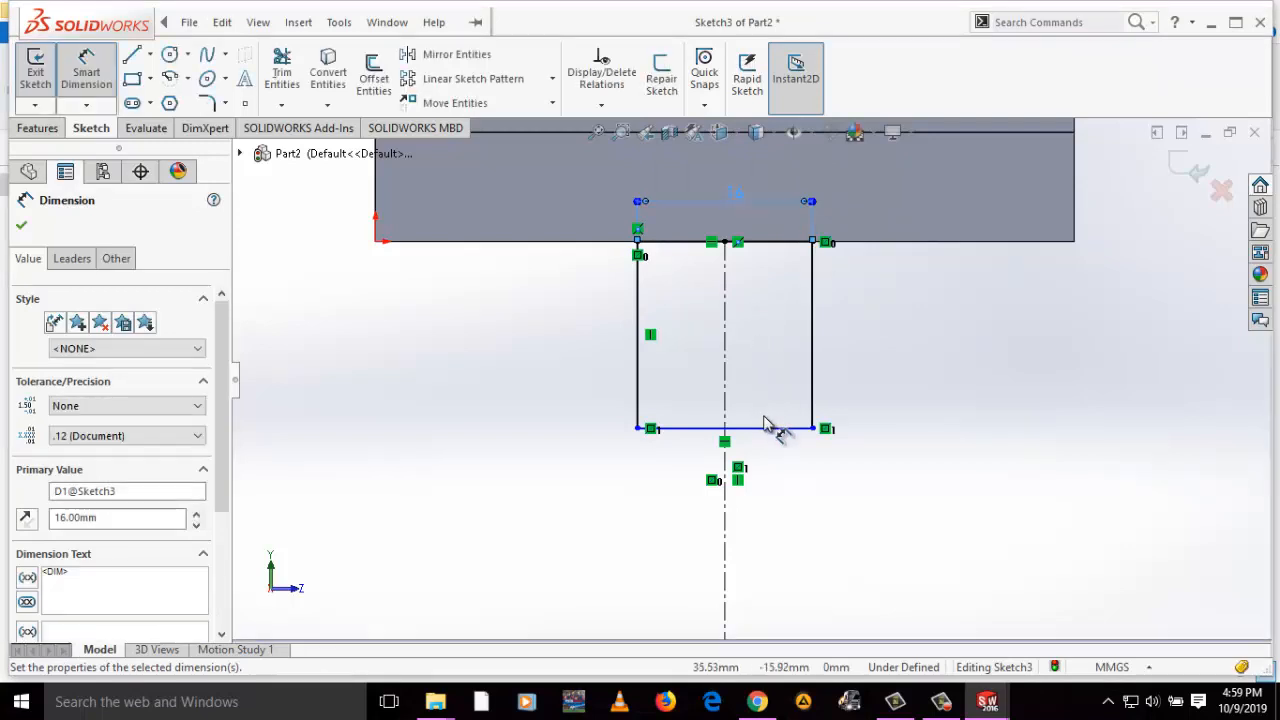
Dimension the rectangle's vertical side and set its height to 9 mm
{"action": "left_click", "coordinate": [812, 371]}
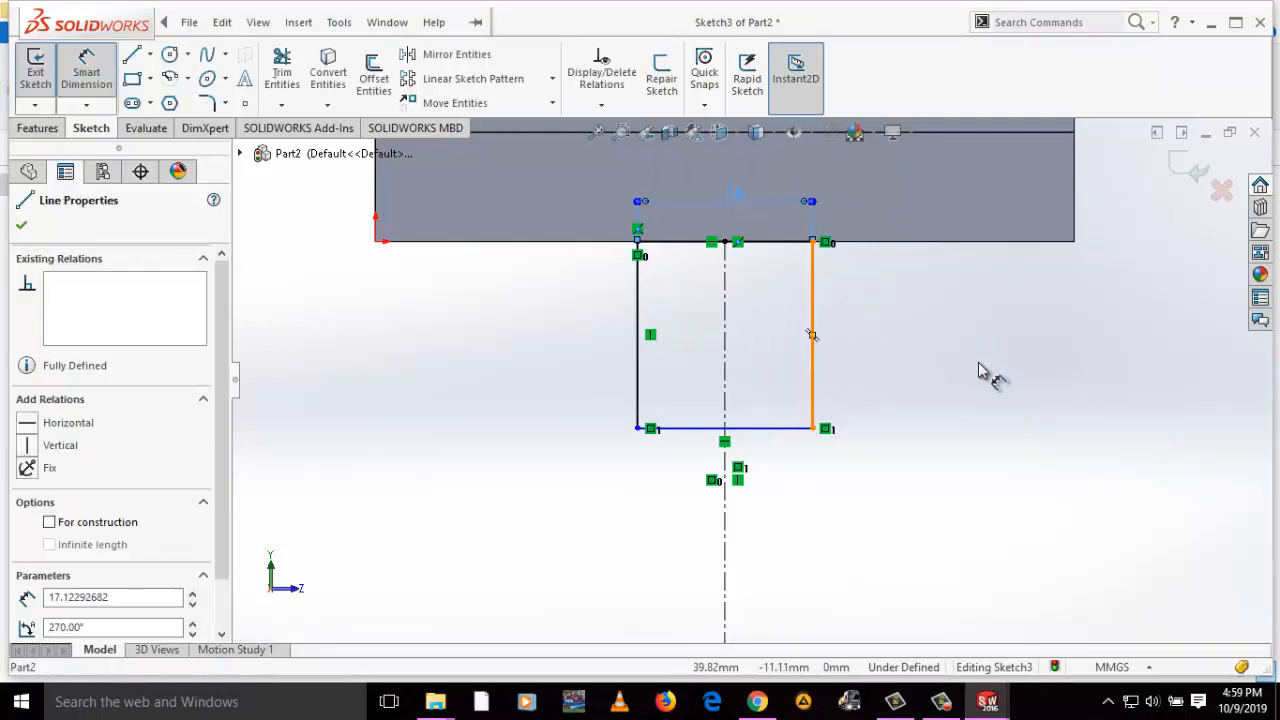
{"action": "left_click", "coordinate": [914, 350]}
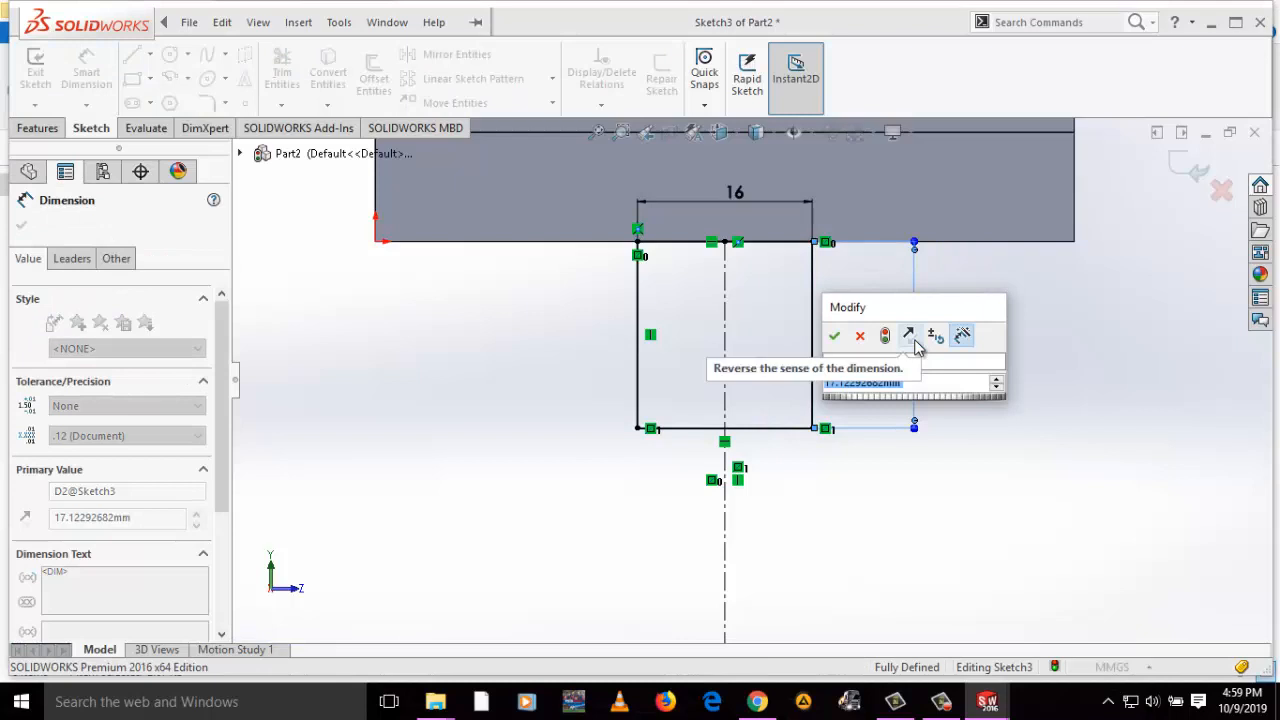
{"action": "type", "text": "9"}
{"action": "key", "text": "Return"}
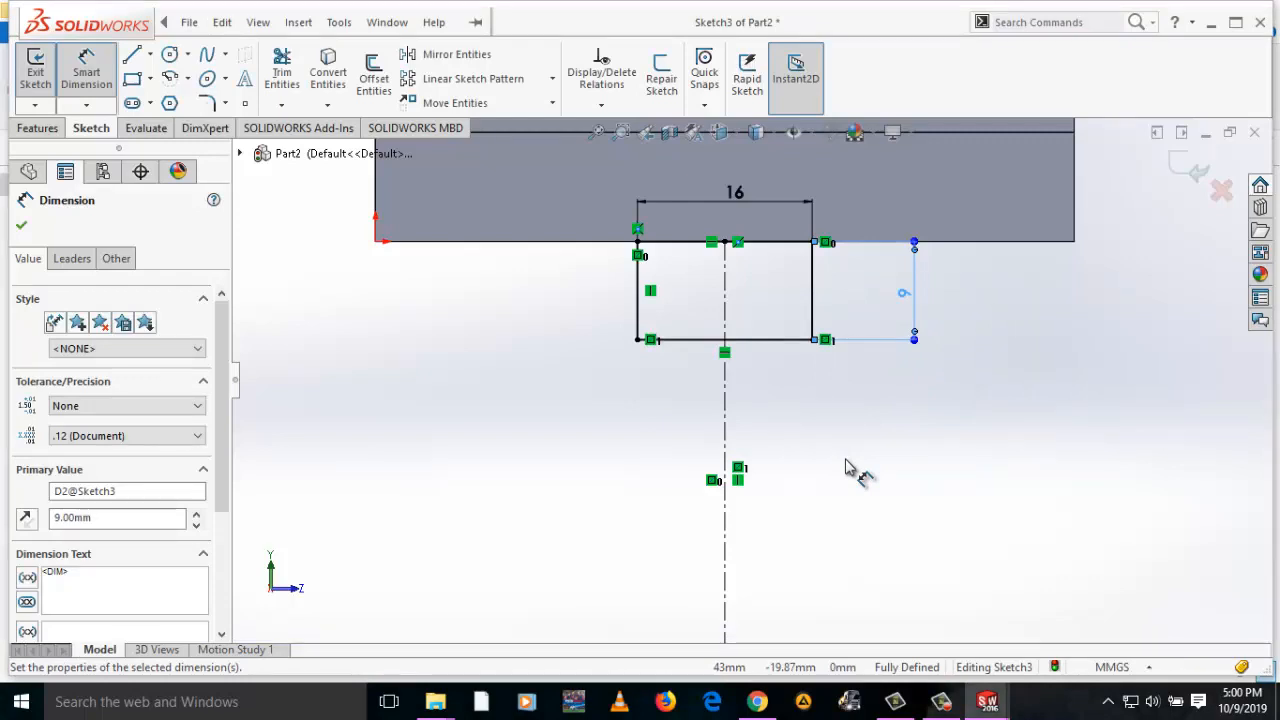
Extrude the 16 by 9 mm rectangle in the reversed direction beneath the base, Up To Surface, ending at the bracket's large back face
{"action": "scroll", "coordinate": [874, 423], "scroll_direction": "up", "scroll_amount": 5}
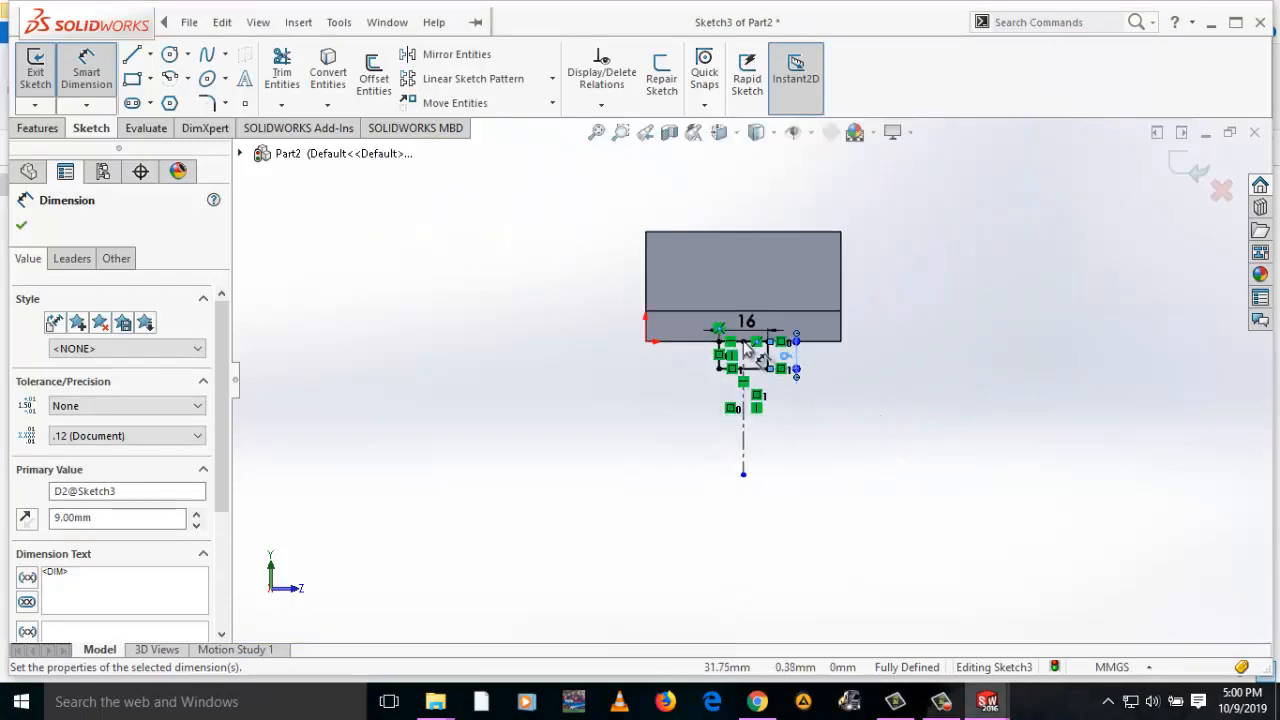
{"action": "scroll", "coordinate": [748, 342], "scroll_direction": "down", "scroll_amount": 6}
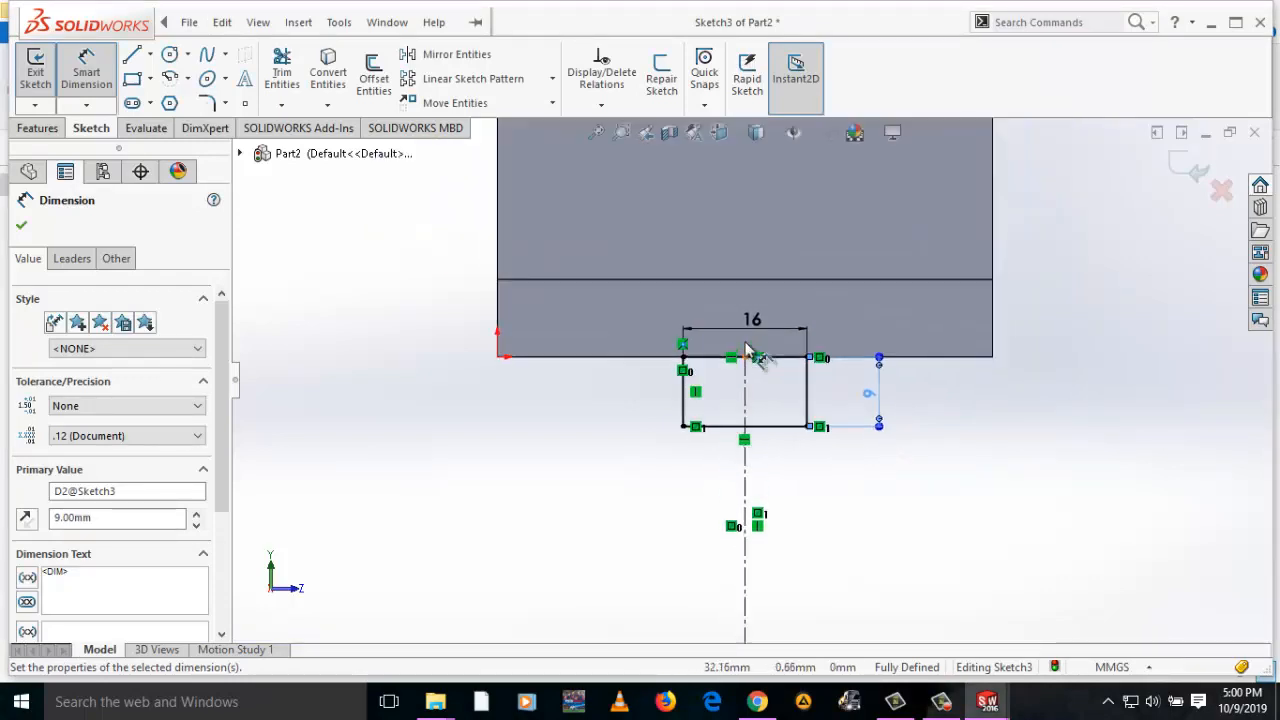
{"action": "left_click", "coordinate": [40, 128]}
{"action": "left_click", "coordinate": [43, 75]}
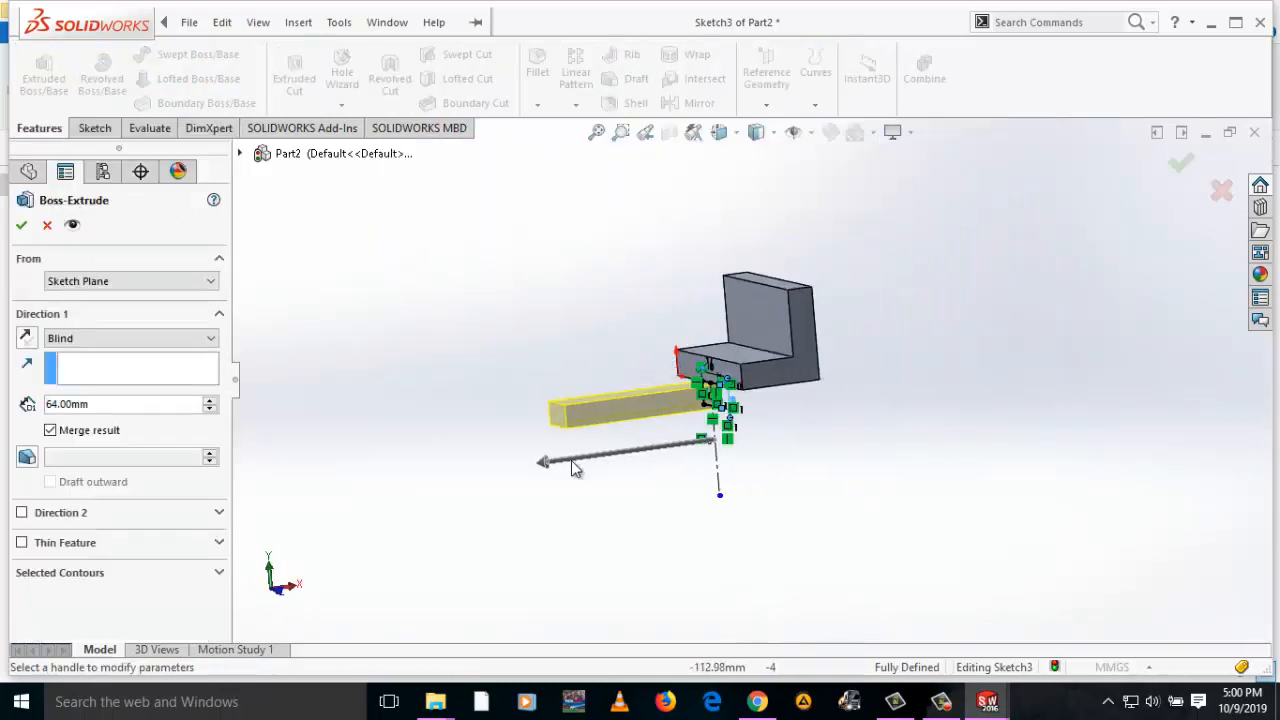
{"action": "left_click", "coordinate": [31, 340]}
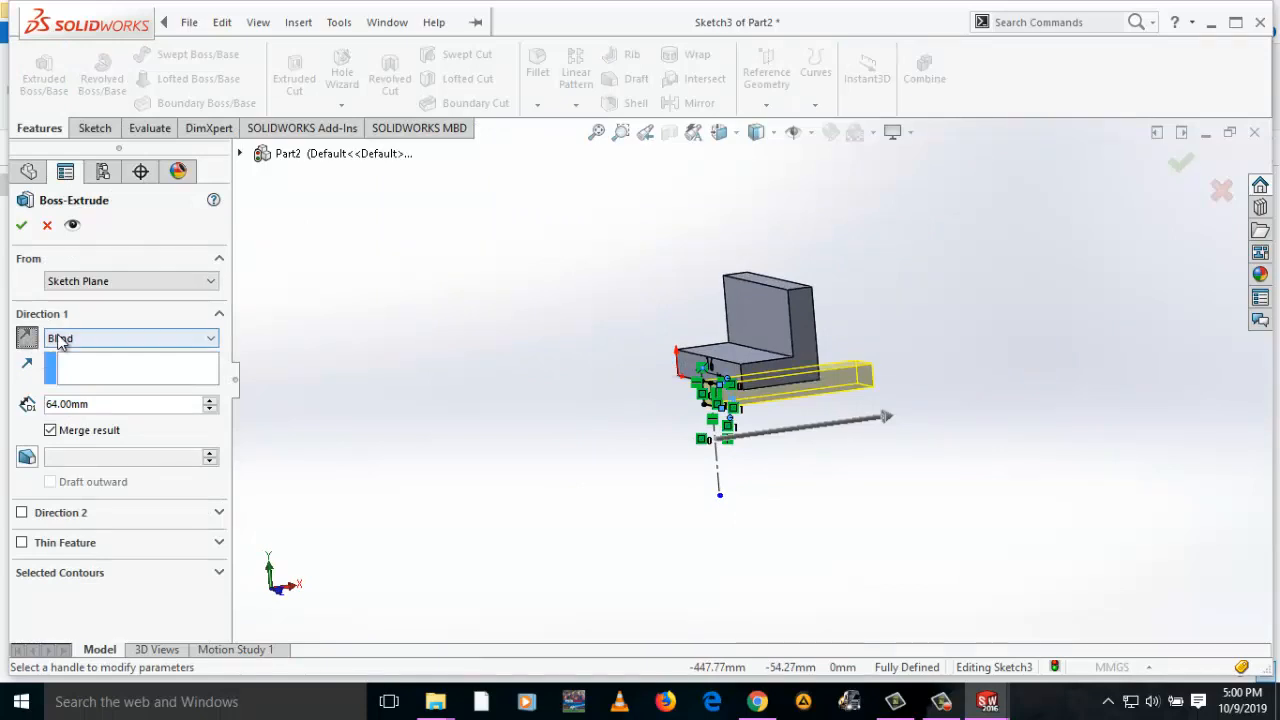
{"action": "left_click", "coordinate": [100, 340]}
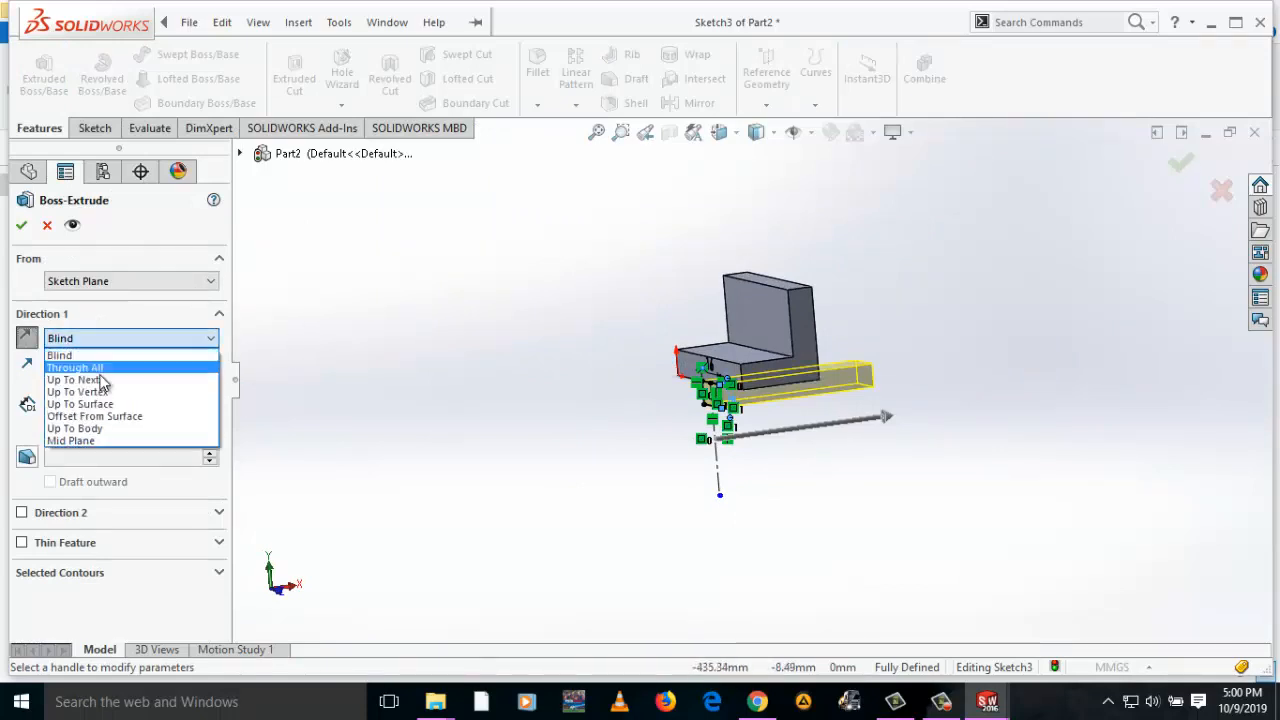
{"action": "left_click", "coordinate": [80, 404]}
{"action": "middle_click_drag", "start_coordinate": [760, 330], "coordinate": [783, 360]}
{"action": "left_click", "coordinate": [783, 360]}
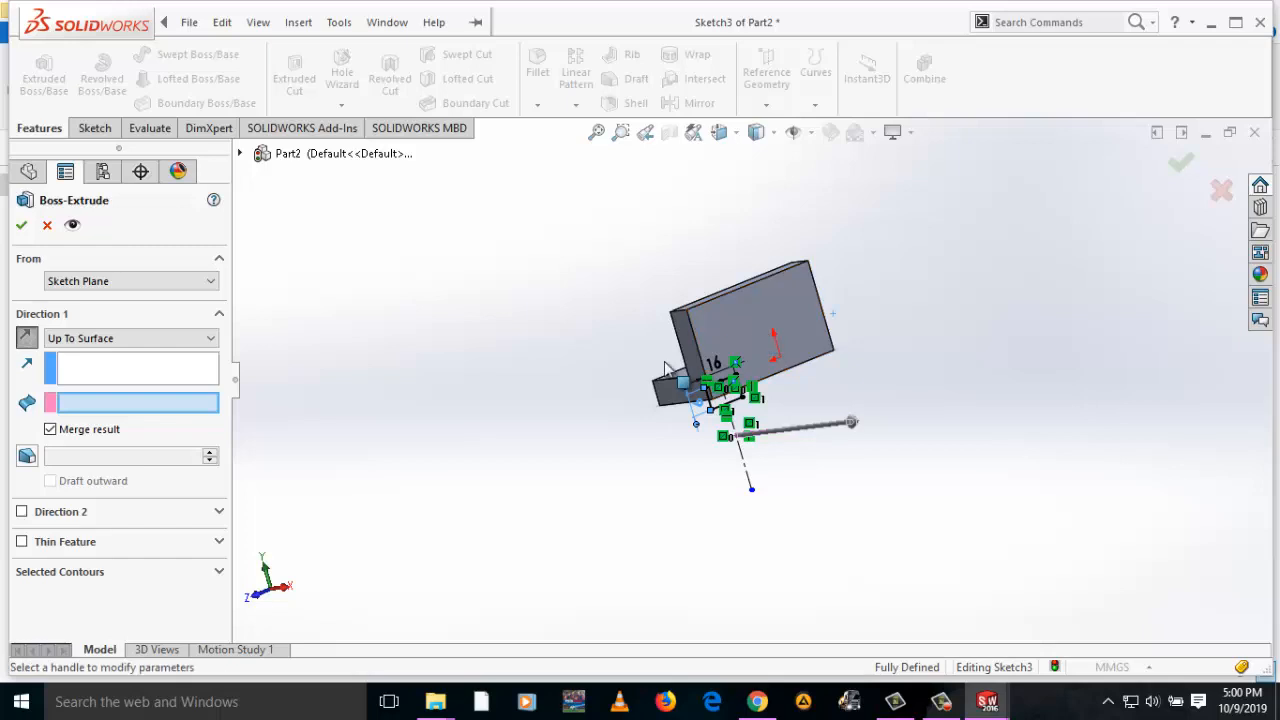
{"action": "left_click", "coordinate": [19, 225]}
{"action": "key", "text": "Return"}
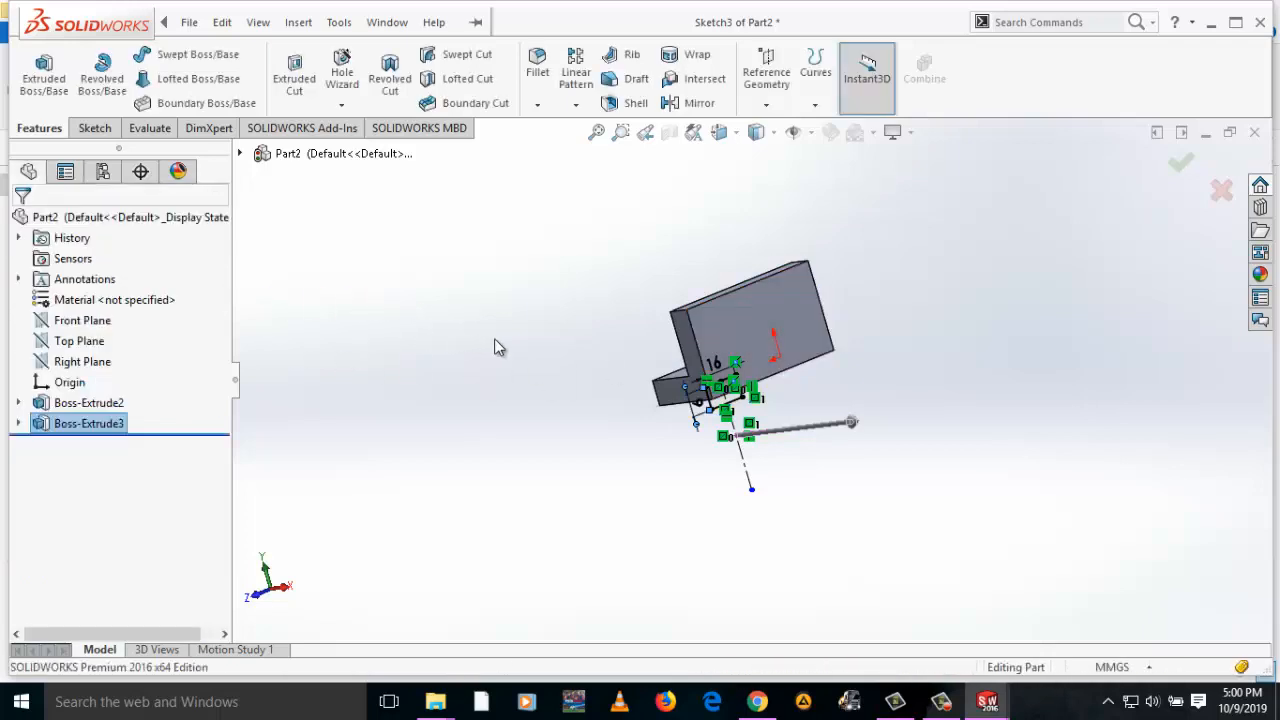
Start a sketch on the T-shaped end face of the base and view it normal to the face
{"action": "middle_click_drag", "start_coordinate": [523, 366], "coordinate": [763, 351]}
{"action": "scroll", "coordinate": [732, 360], "scroll_direction": "down", "scroll_amount": 4}
{"action": "middle_click_drag", "start_coordinate": [721, 311], "coordinate": [718, 292]}
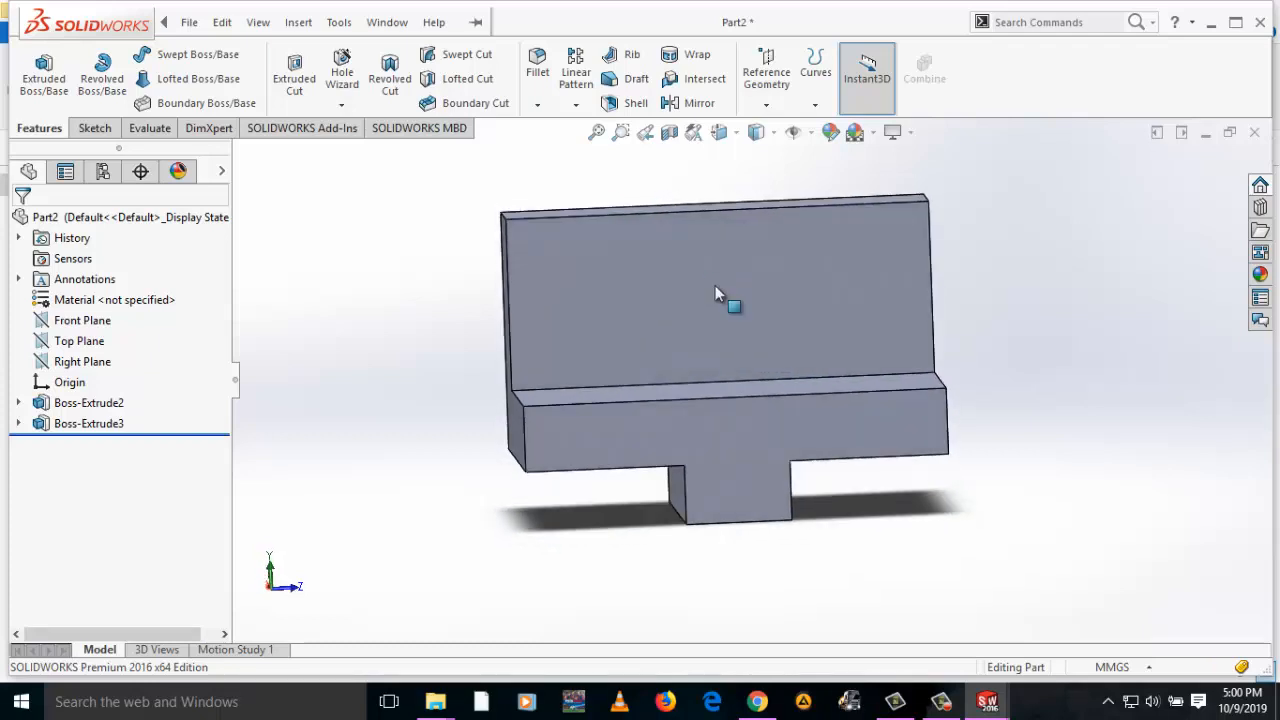
{"action": "left_click", "coordinate": [740, 434]}
{"action": "left_click", "coordinate": [810, 389]}
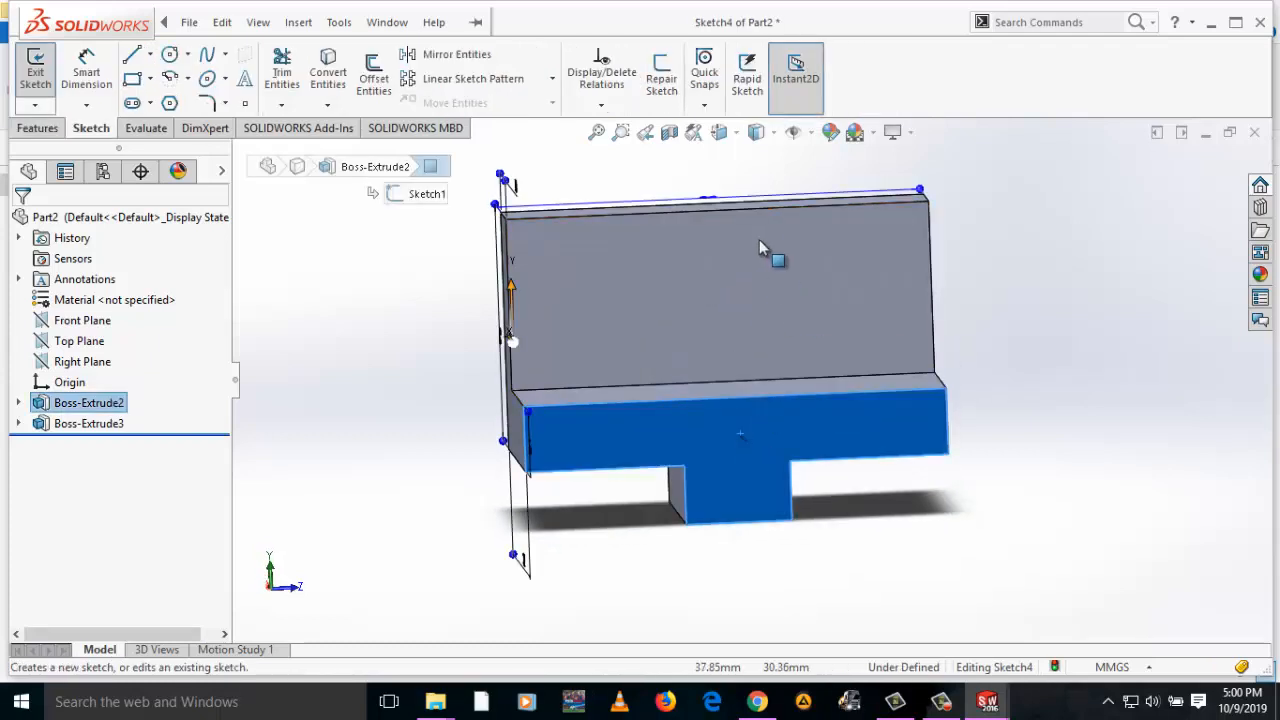
{"action": "left_click", "coordinate": [719, 132]}
{"action": "mouse_move", "coordinate": [722, 134]}
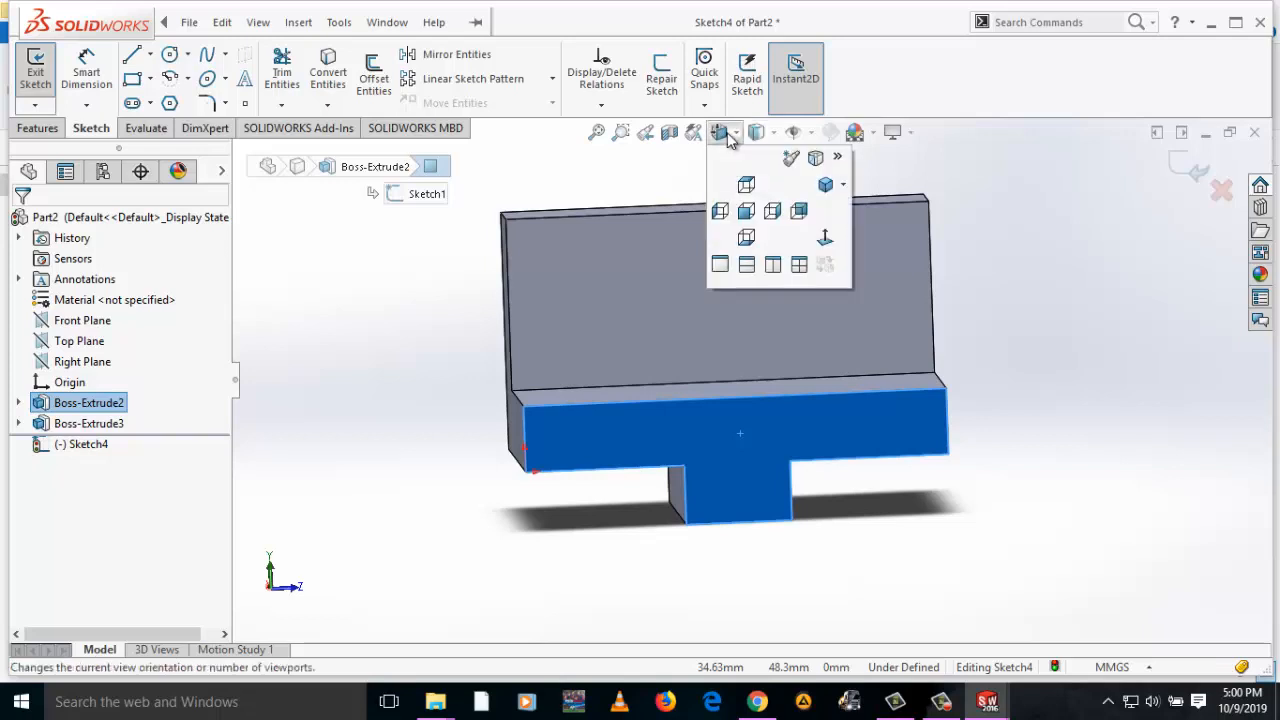
{"action": "left_click", "coordinate": [823, 240]}
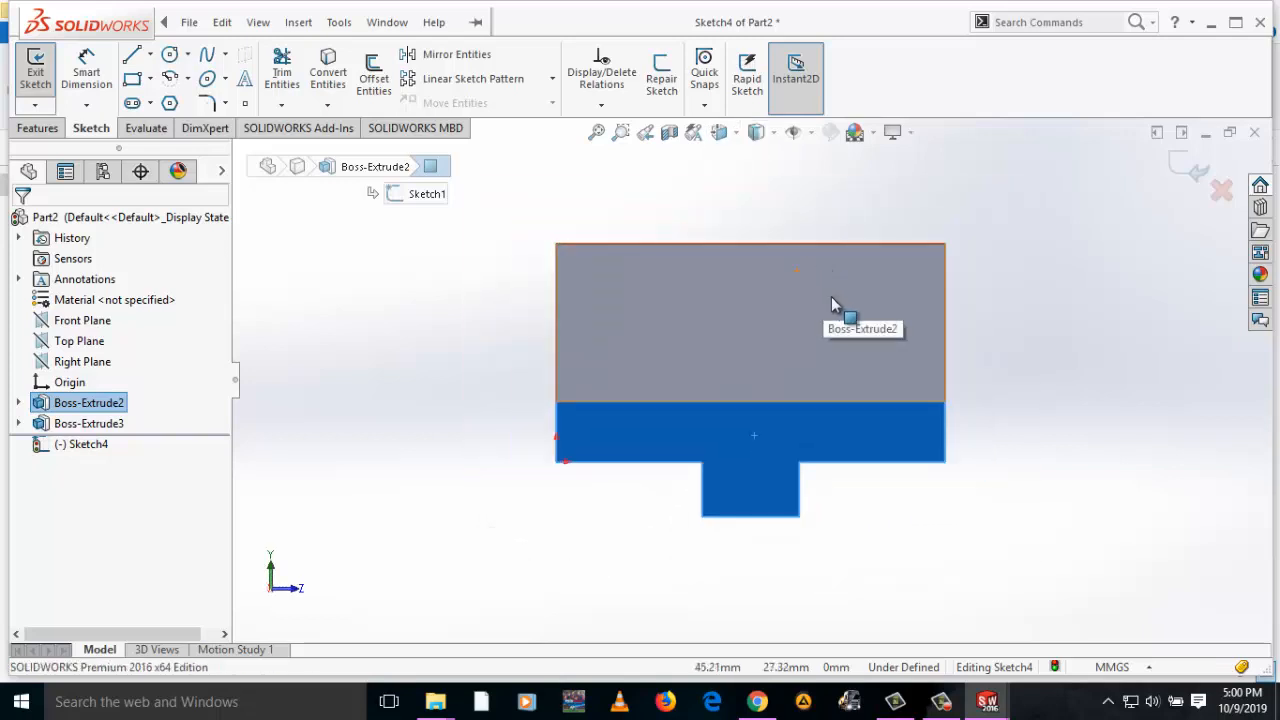
Try a vertical centerline upward from the midpoint of the end face's upper edge past the top of the upright leg, and undo it
{"action": "left_click", "coordinate": [151, 54]}
{"action": "left_click", "coordinate": [185, 100]}
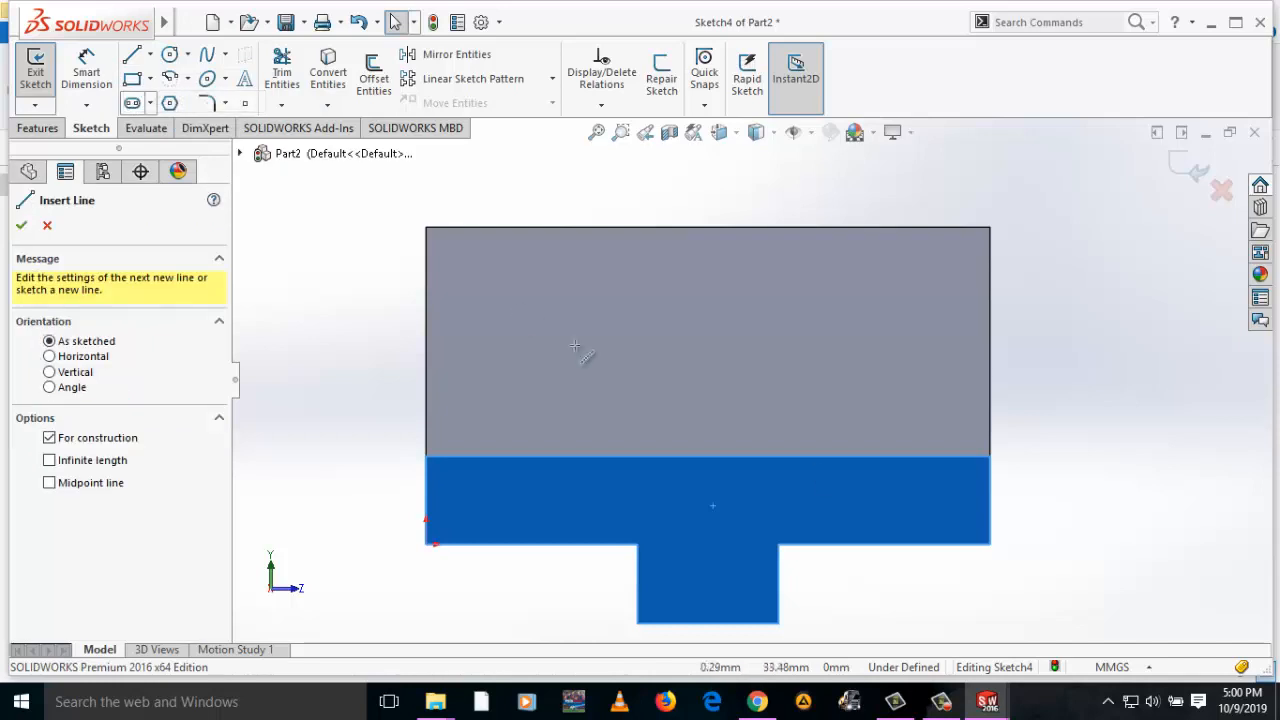
{"action": "left_click", "coordinate": [708, 455]}
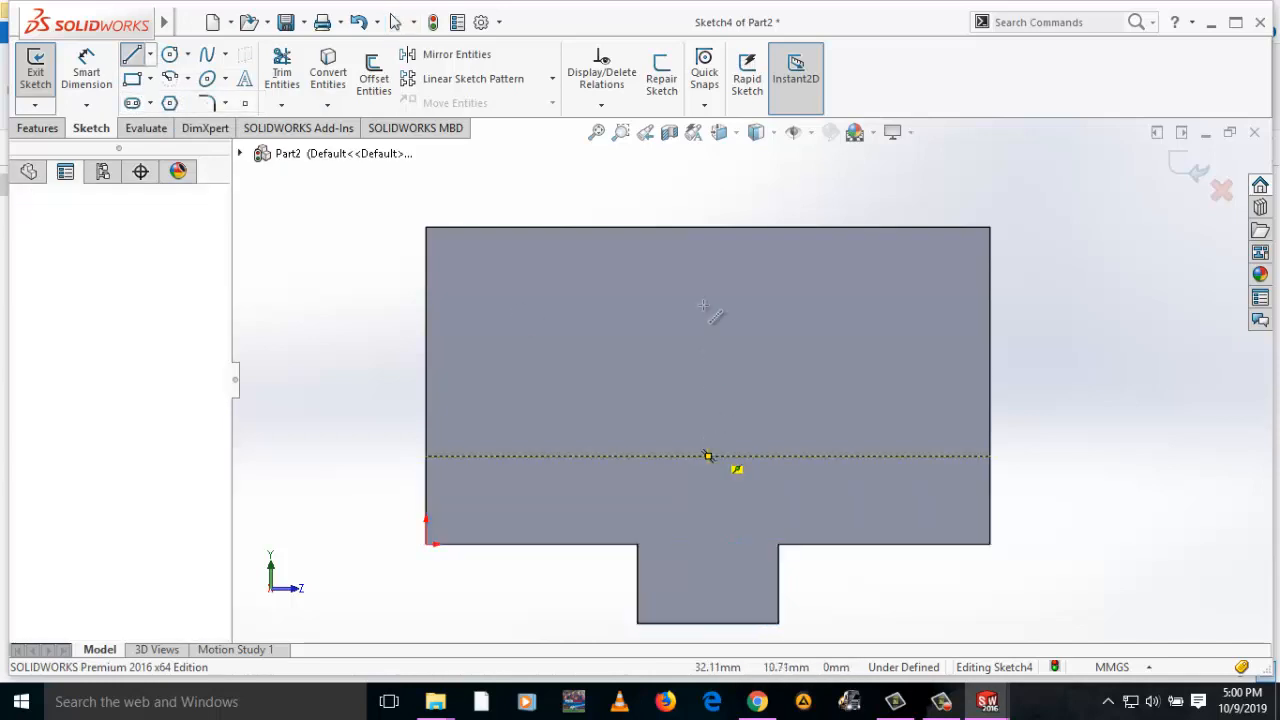
{"action": "left_click", "coordinate": [708, 197]}
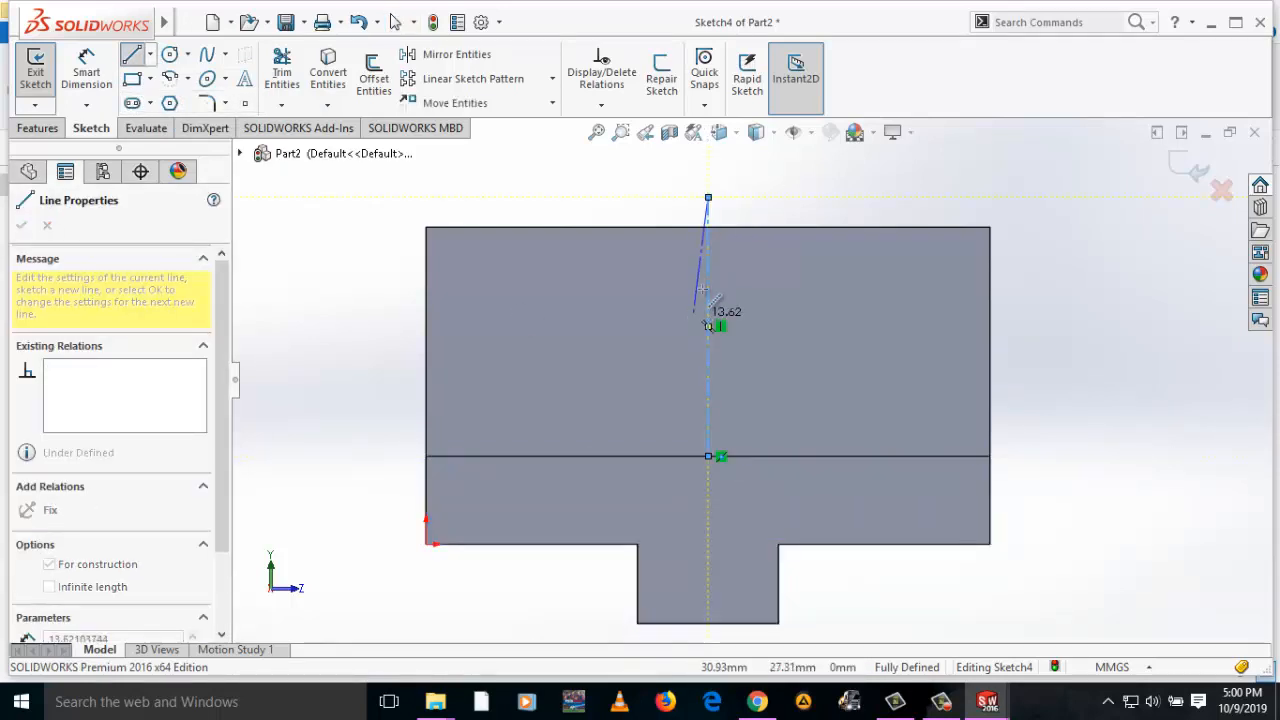
{"action": "key", "text": "ctrl+z"}
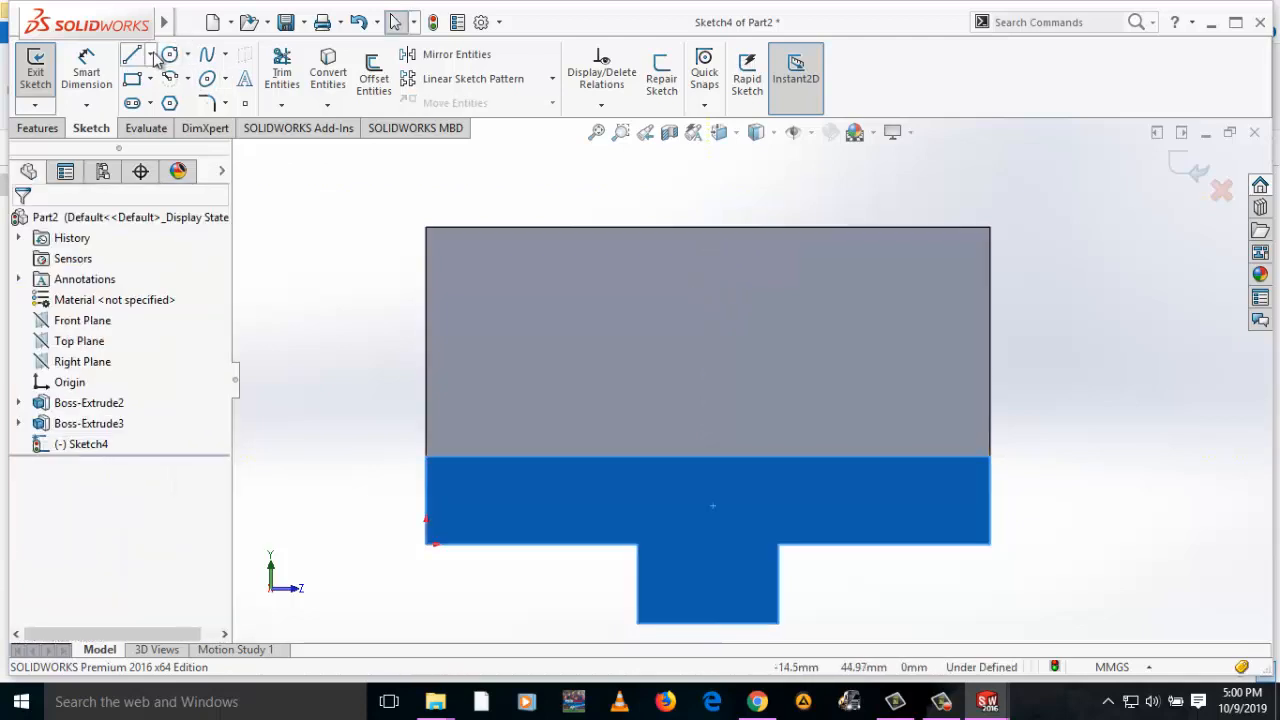
Sketch a vertical centerline from the midpoint of the end face's upper edge to the midpoint of the upright leg's top edge
{"action": "left_click", "coordinate": [152, 55]}
{"action": "left_click", "coordinate": [185, 100]}
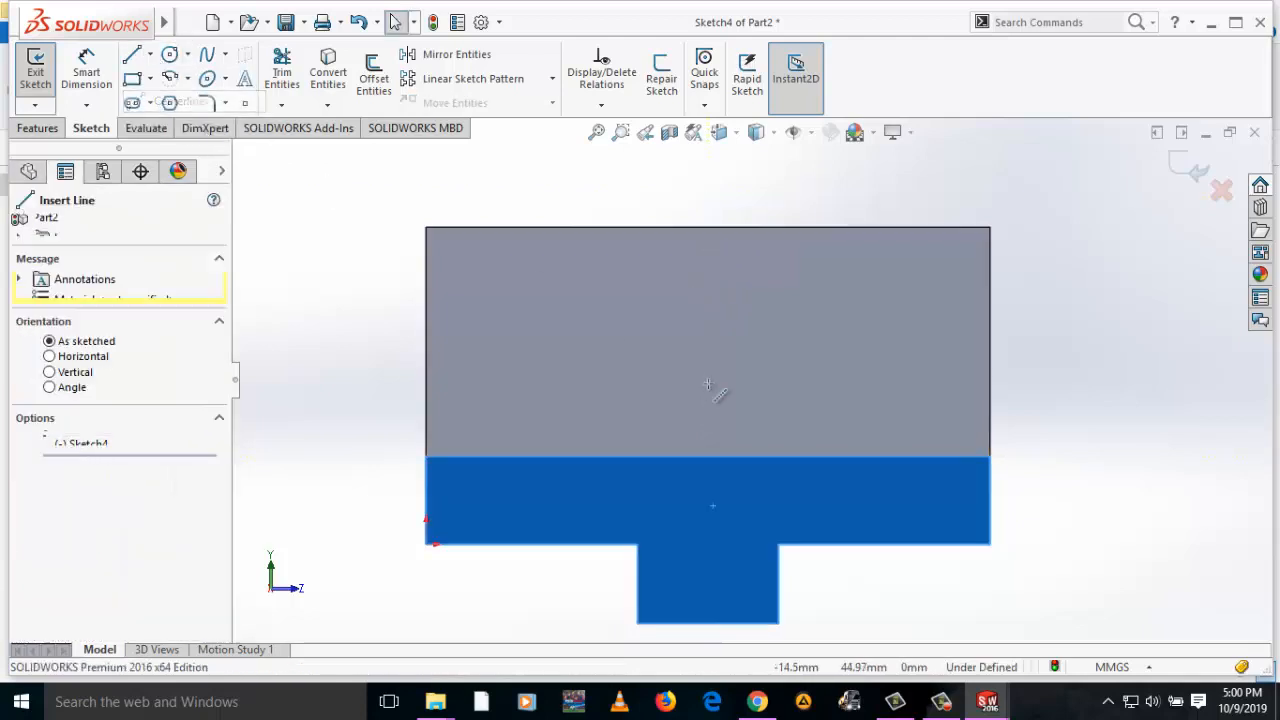
{"action": "left_click", "coordinate": [708, 456]}
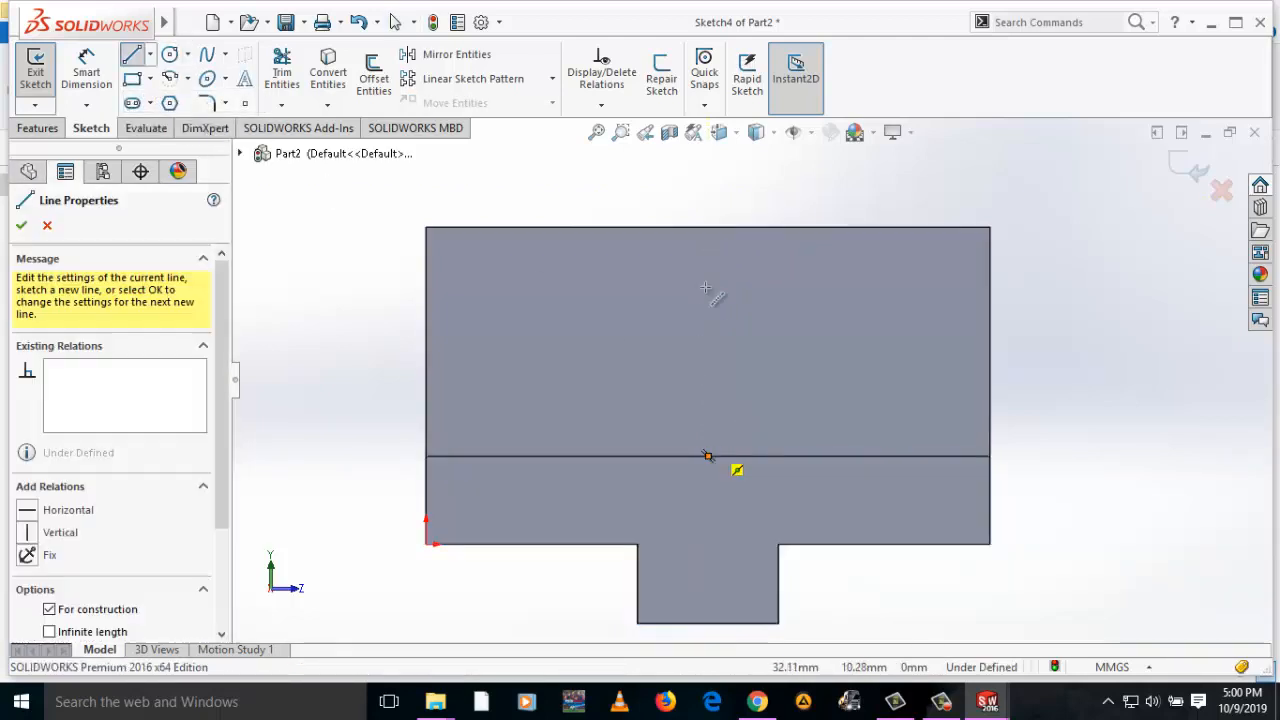
{"action": "left_click", "coordinate": [708, 228]}
{"action": "key", "text": "Escape"}
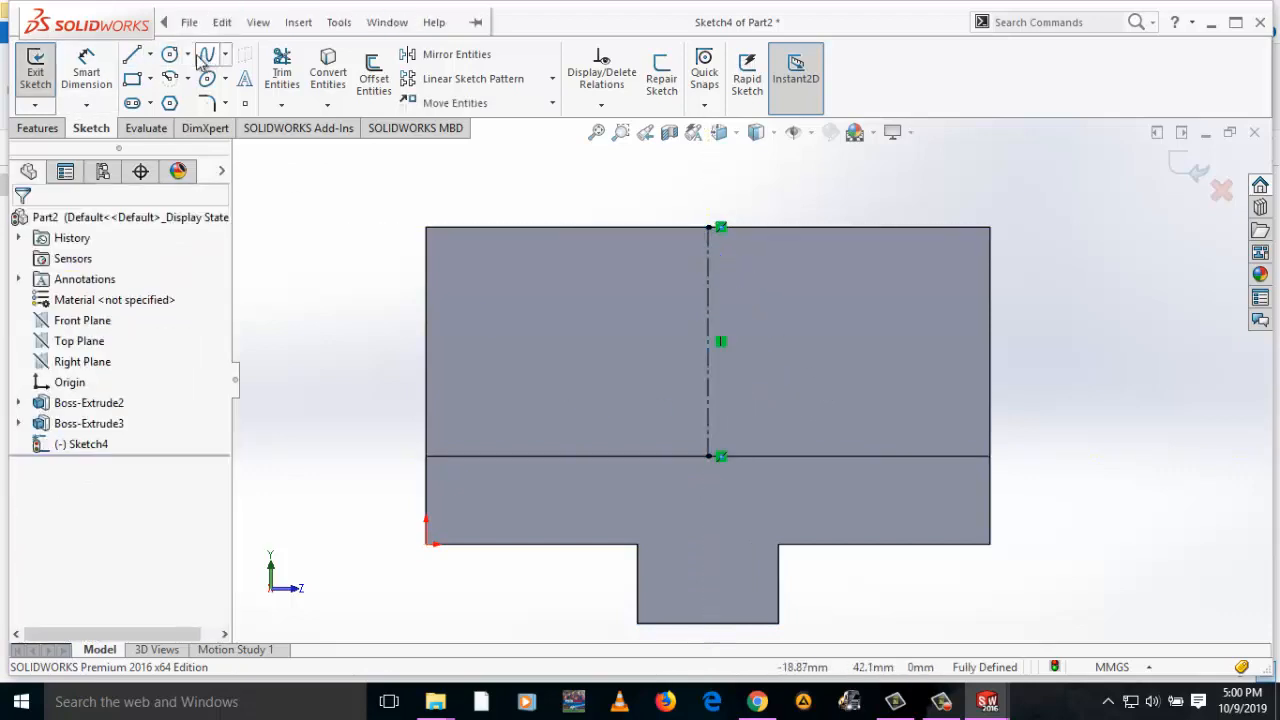
Sketch a circle about 18.7 mm in diameter centred on the centerline and passing through the centerline's upper endpoint
{"action": "left_click", "coordinate": [172, 55]}
{"action": "left_click", "coordinate": [708, 309]}
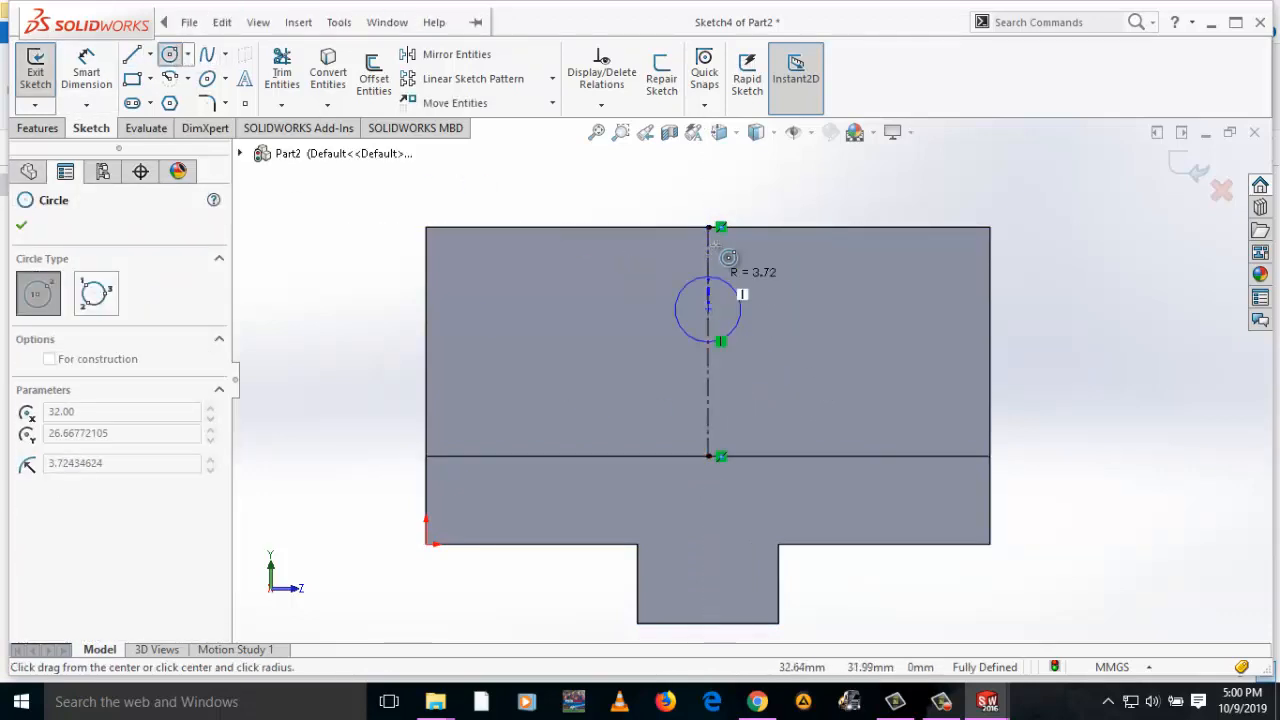
{"action": "left_click", "coordinate": [710, 228]}
Dimension the circle's diameter and set it to 32 mm
{"action": "right_click_drag", "start_coordinate": [841, 342], "coordinate": [808, 286]}
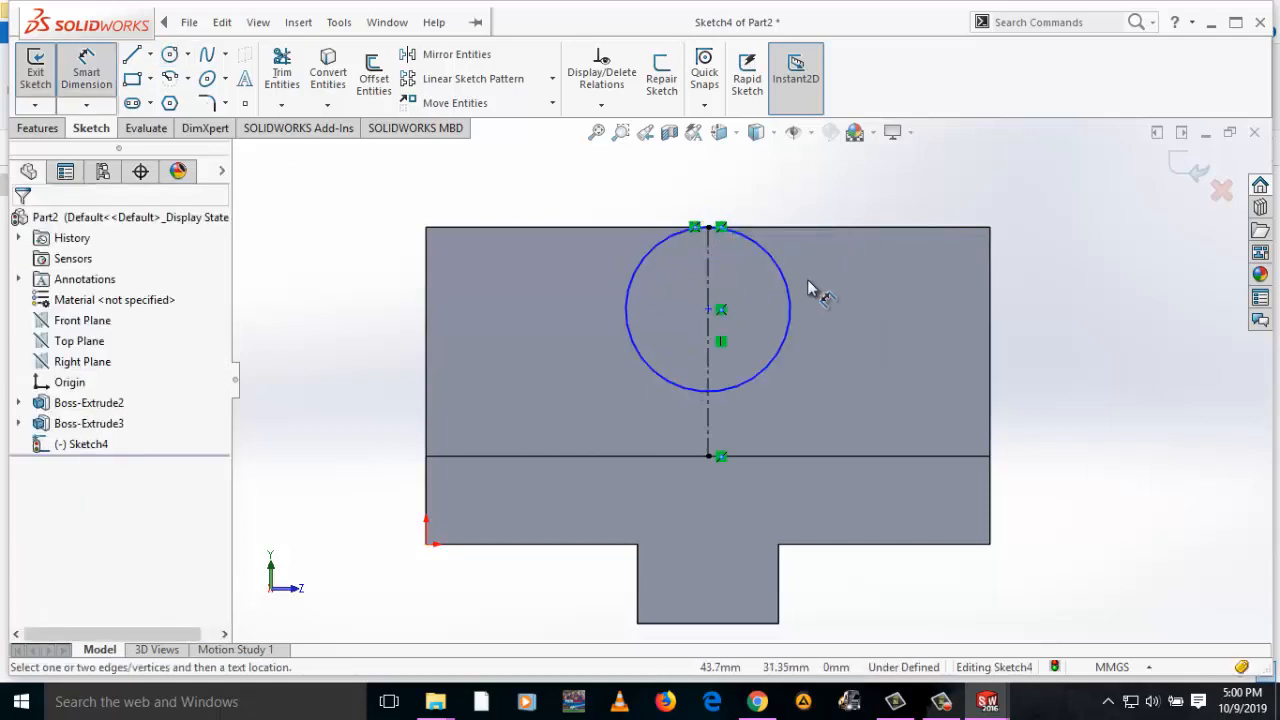
{"action": "left_click", "coordinate": [792, 306]}
{"action": "left_click", "coordinate": [905, 338]}
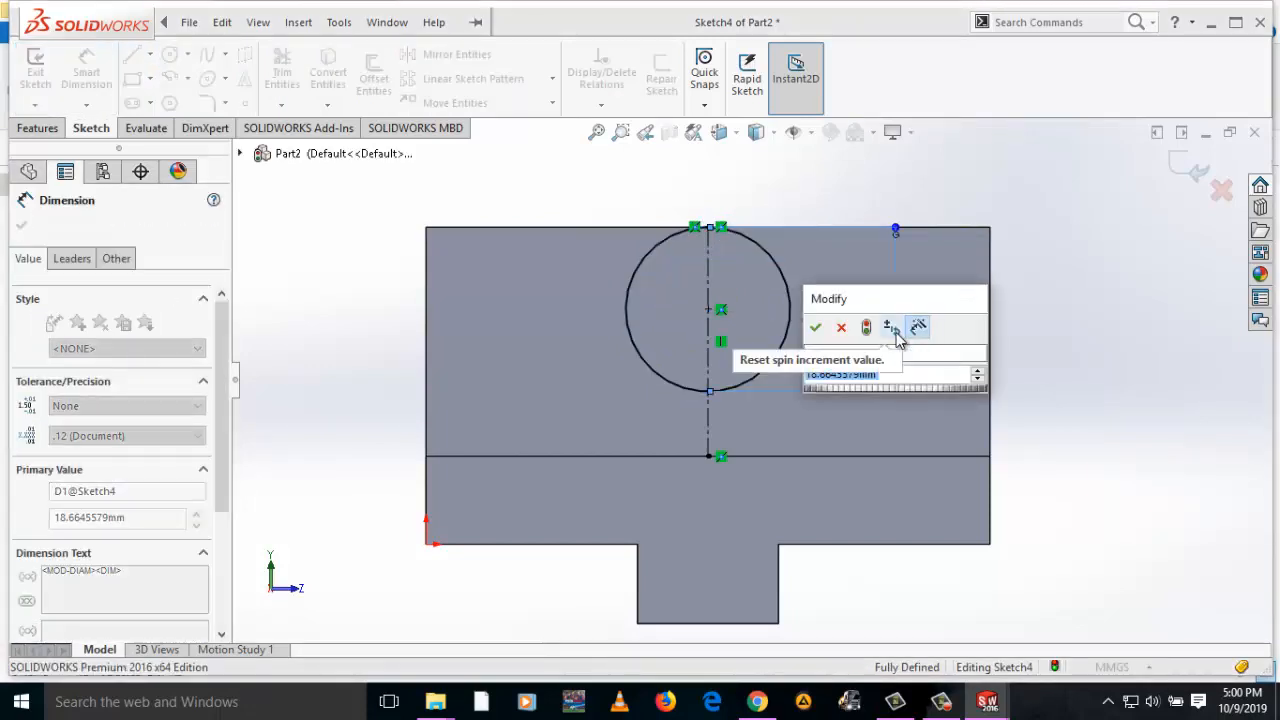
{"action": "type", "text": "4"}
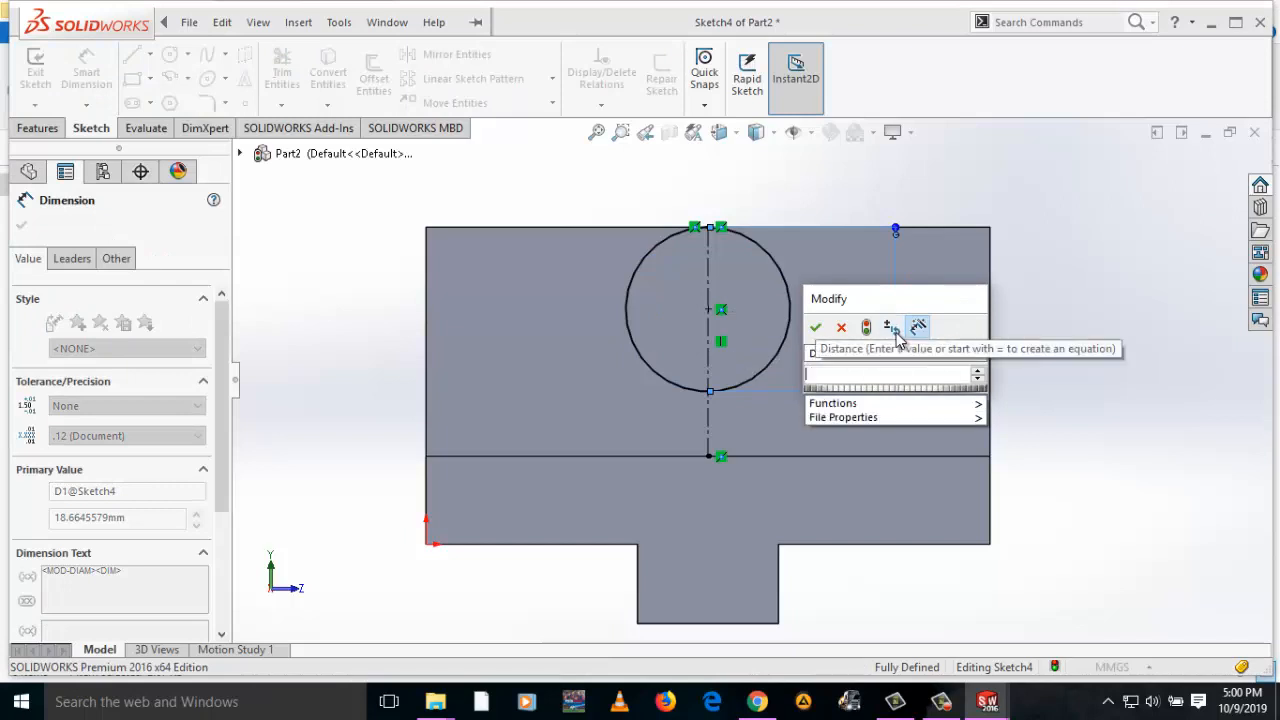
{"action": "type", "text": "0"}
{"action": "key", "text": "Return"}
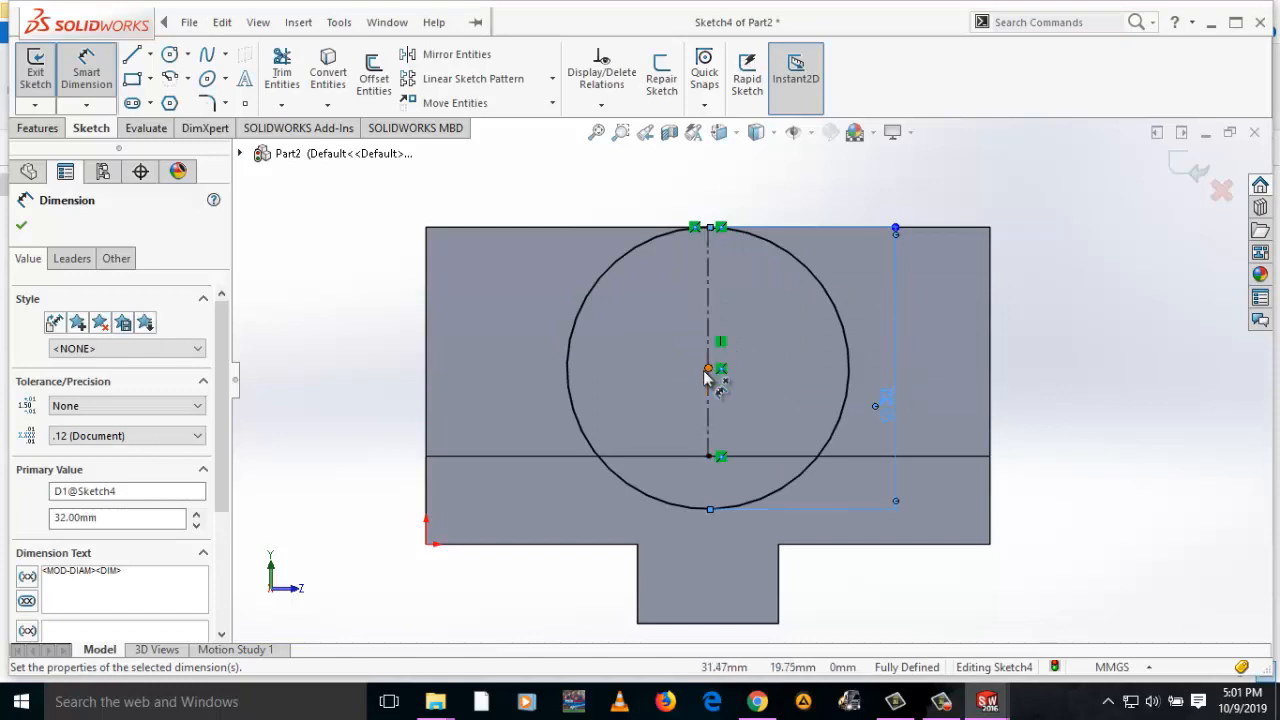
Sketch a smaller circle about 15.7 mm in diameter, concentric with the 32 mm circle
{"action": "left_click", "coordinate": [168, 55]}
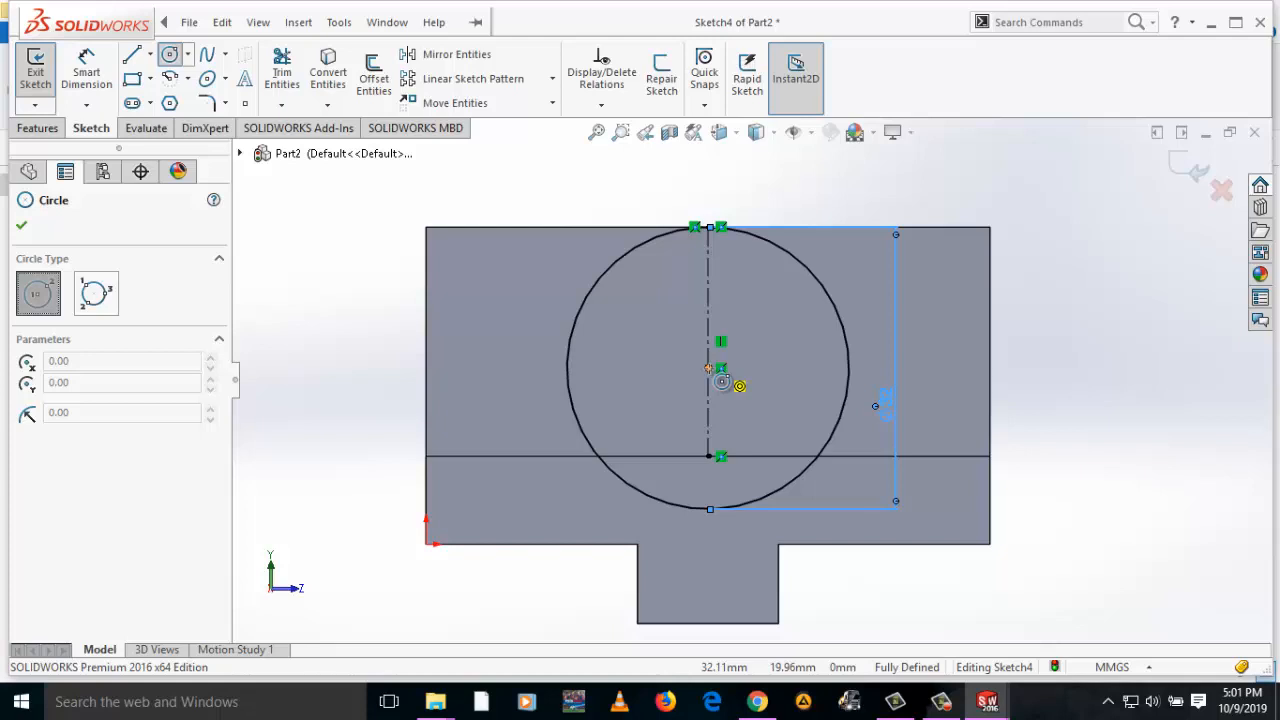
{"action": "left_click", "coordinate": [708, 368]}
{"action": "left_click", "coordinate": [742, 308]}
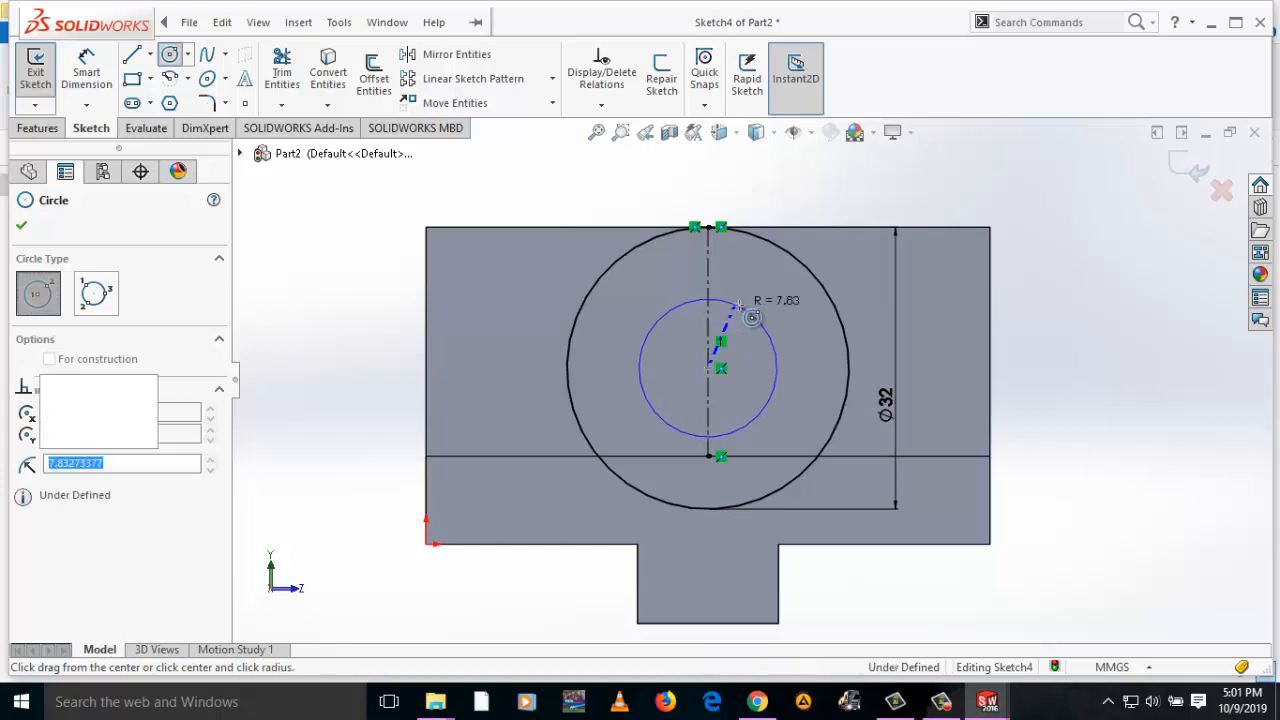
Dimension the inner circle's diameter and set it to 16 mm
{"action": "right_click_drag", "start_coordinate": [767, 356], "coordinate": [772, 305]}
{"action": "left_click", "coordinate": [757, 323]}
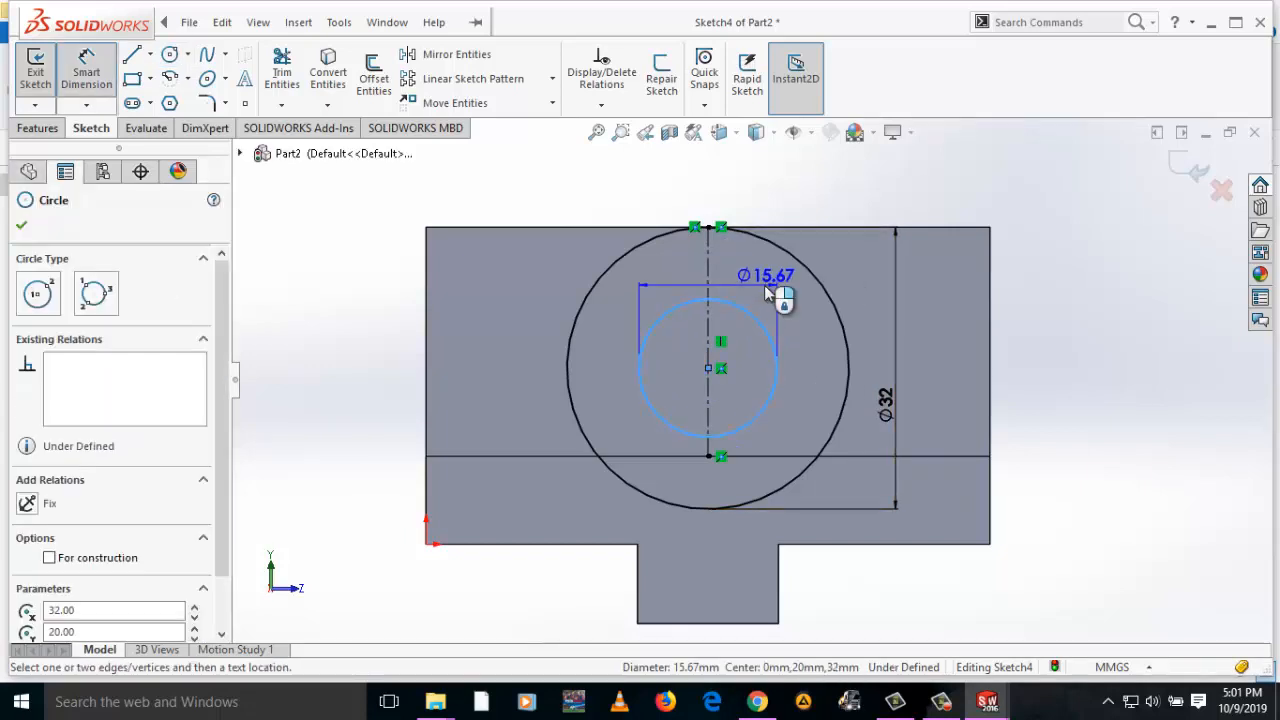
{"action": "left_click", "coordinate": [773, 290]}
{"action": "type", "text": "16"}
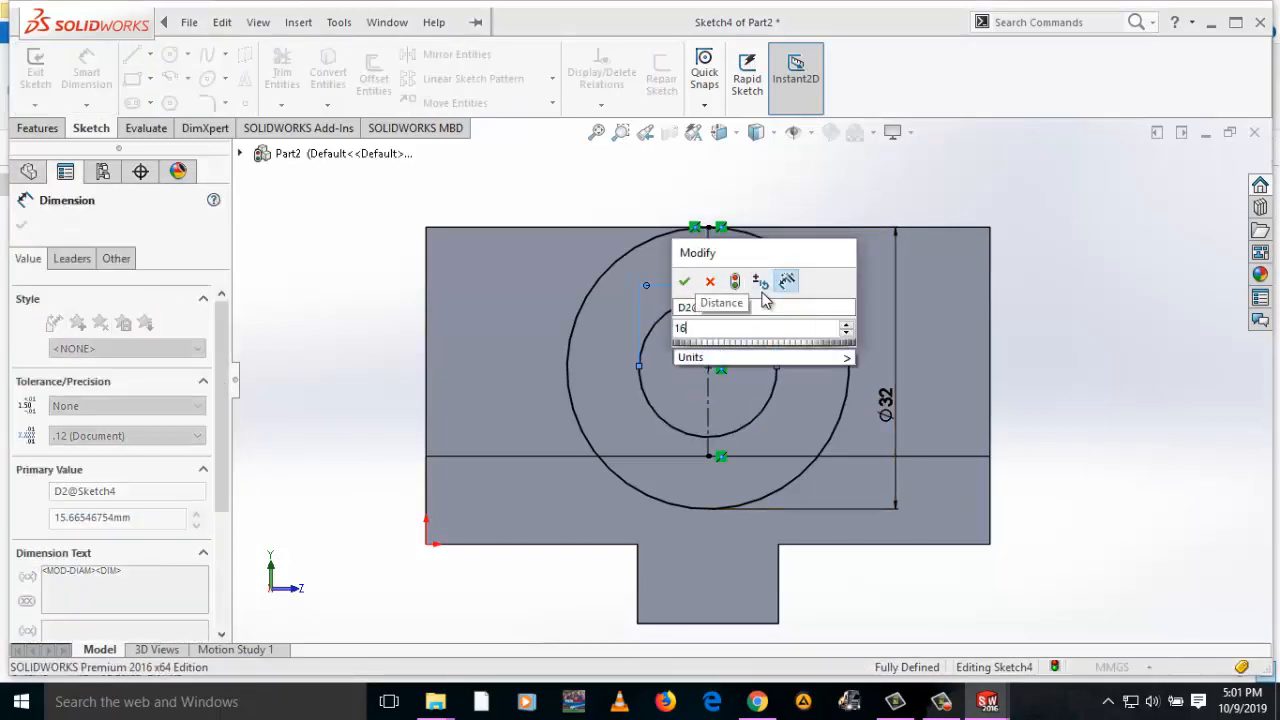
{"action": "key", "text": "Return"}
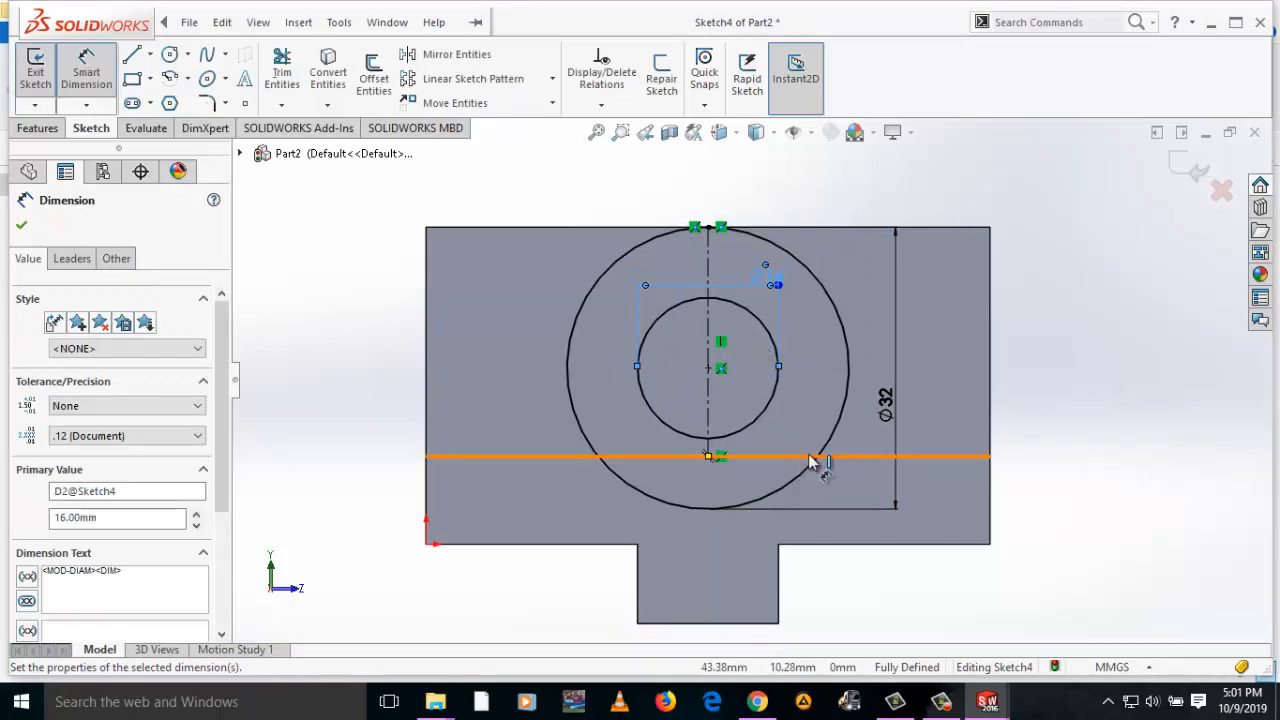
{"action": "mouse_move", "coordinate": [778, 285]}
{"action": "left_mouse_down"}
{"action": "mouse_move", "coordinate": [749, 262]}
{"action": "mouse_move", "coordinate": [779, 285]}
{"action": "mouse_move", "coordinate": [774, 275]}
{"action": "left_mouse_up"}
{"action": "double_click", "coordinate": [786, 273]}
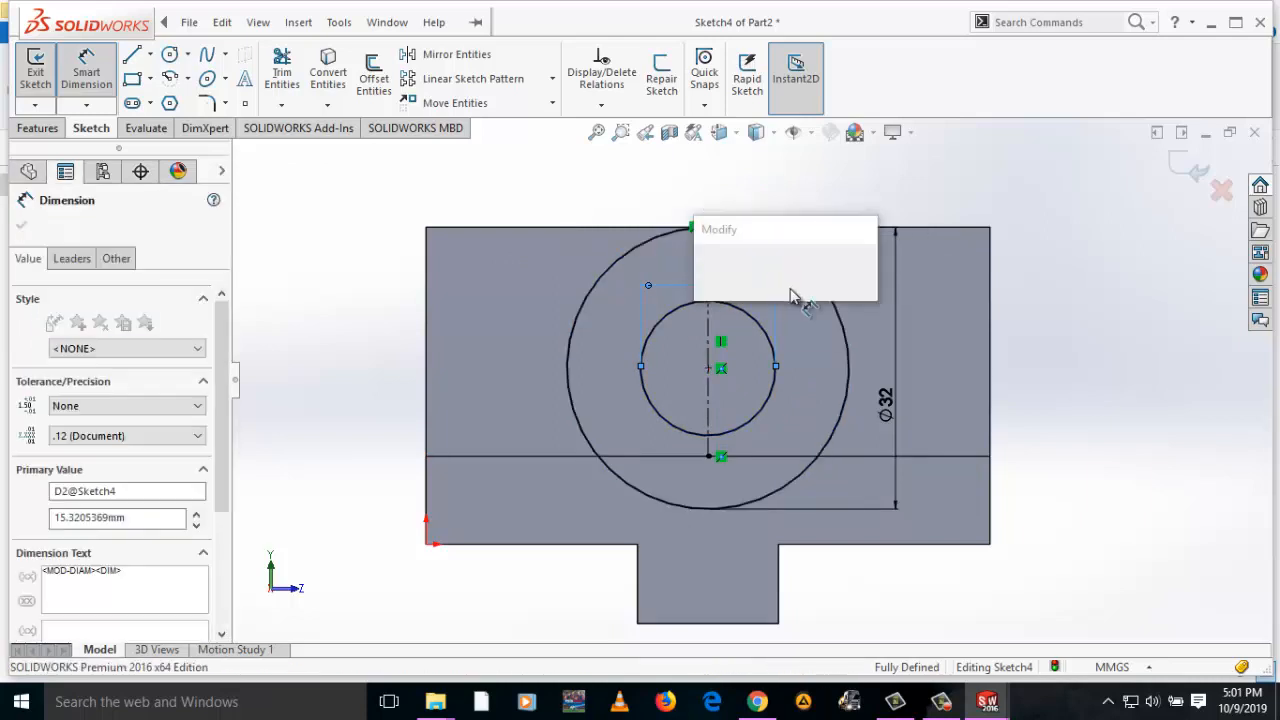
{"action": "type", "text": "16"}
{"action": "key", "text": "Return"}
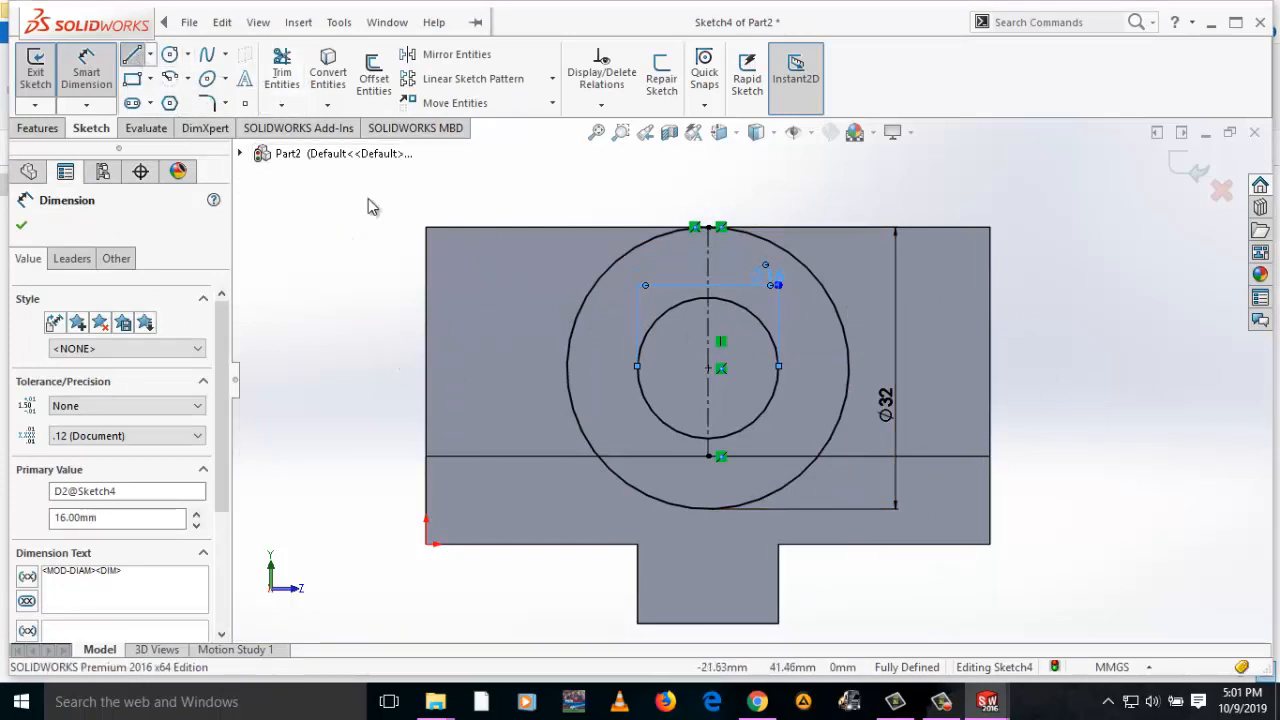
Sketch a slanted line from the left part of the end face's upper edge, tangent to the 32 mm circle, ending above the upright leg
{"action": "left_click", "coordinate": [132, 57]}
{"action": "left_click", "coordinate": [464, 456]}
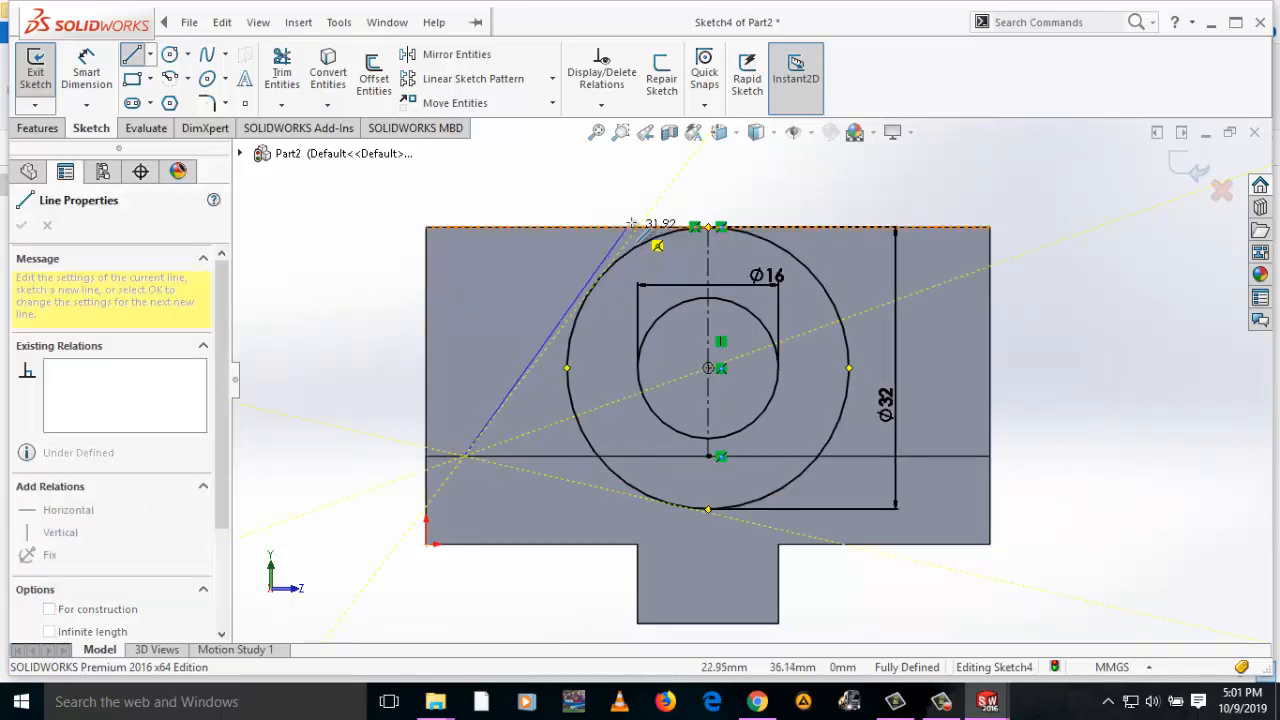
{"action": "left_click", "coordinate": [665, 190]}
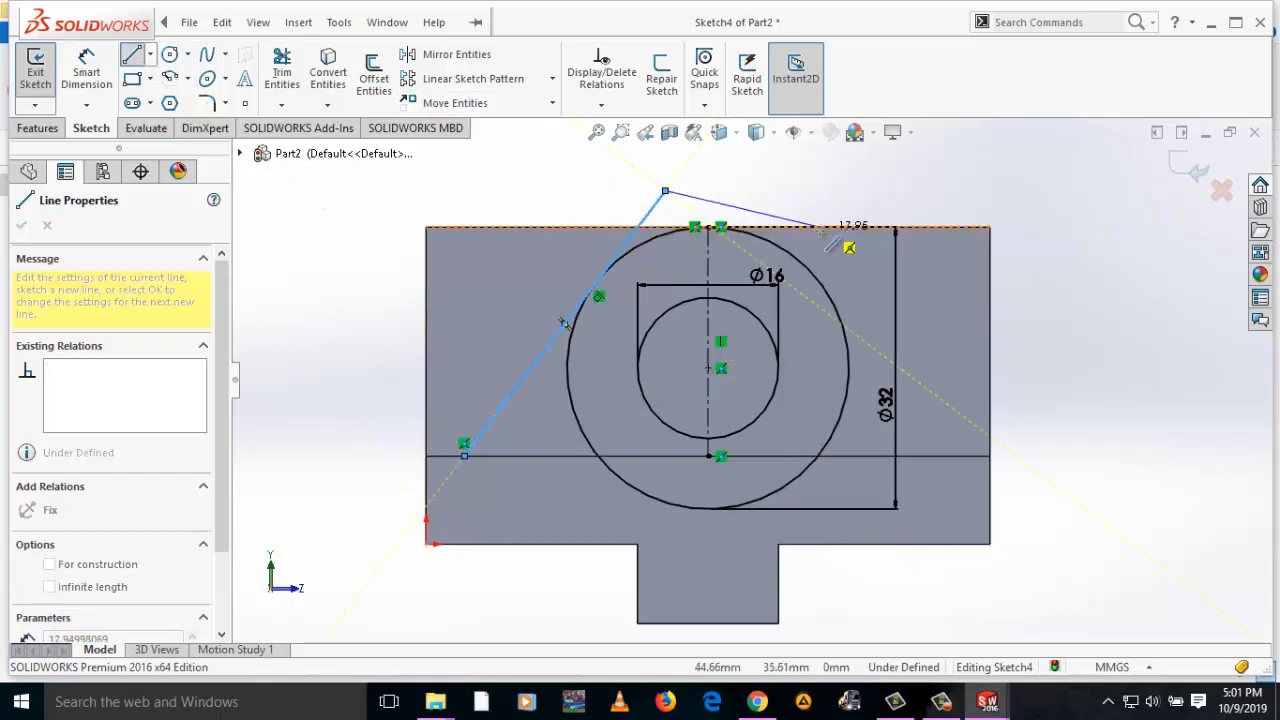
{"action": "key", "text": "Escape"}
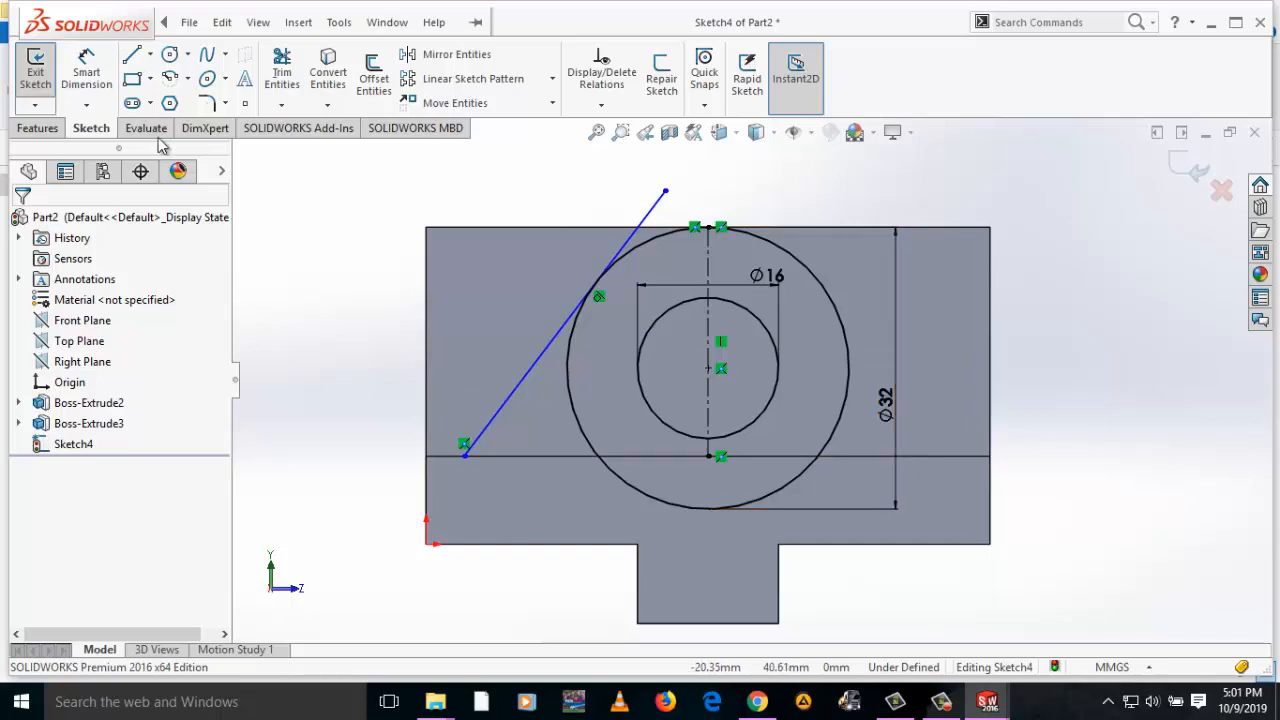
Sketch the opposite slanted line from the right part of the same edge, tangent to the 32 mm circle and ending above the upright leg
{"action": "left_click", "coordinate": [137, 60]}
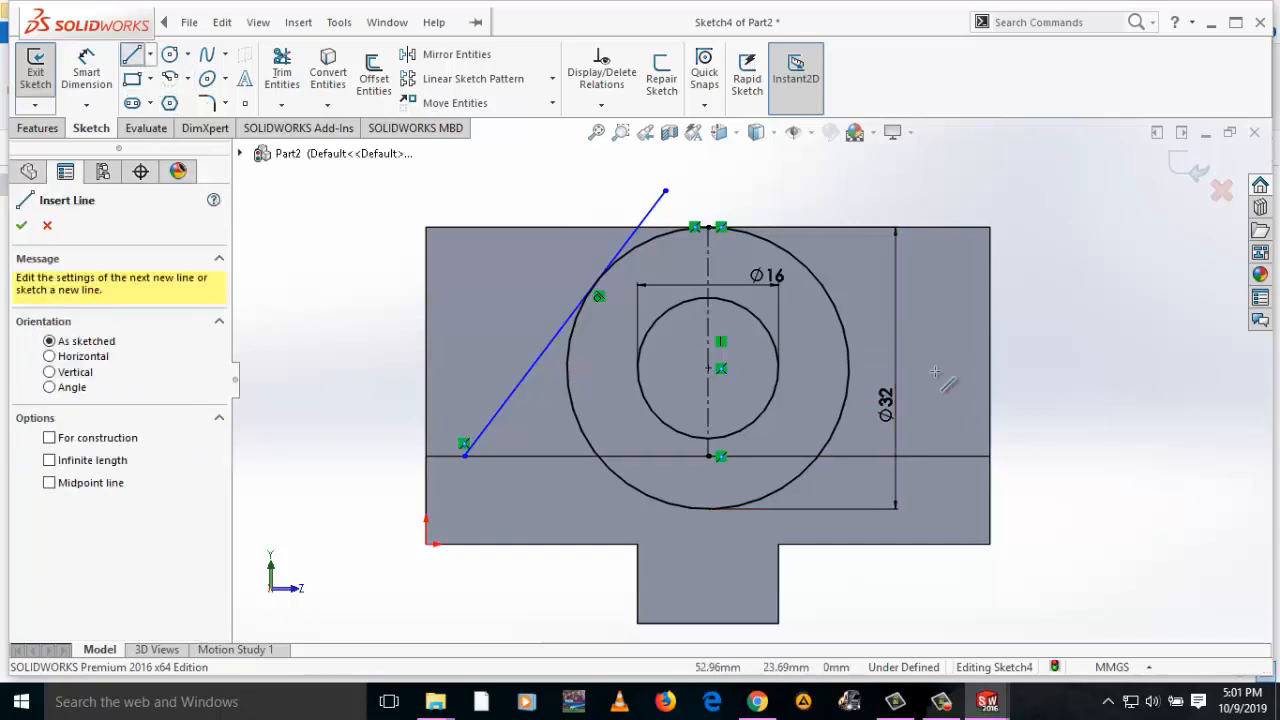
{"action": "left_click", "coordinate": [952, 456]}
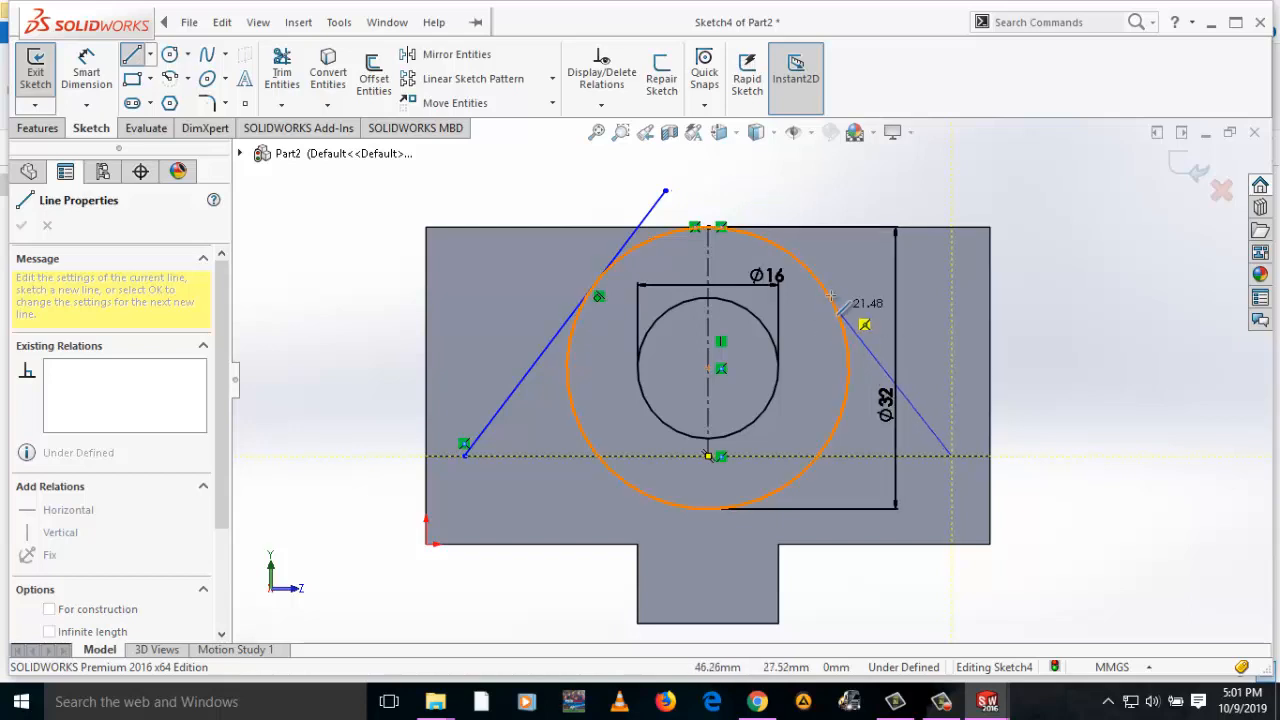
{"action": "left_click", "coordinate": [757, 199]}
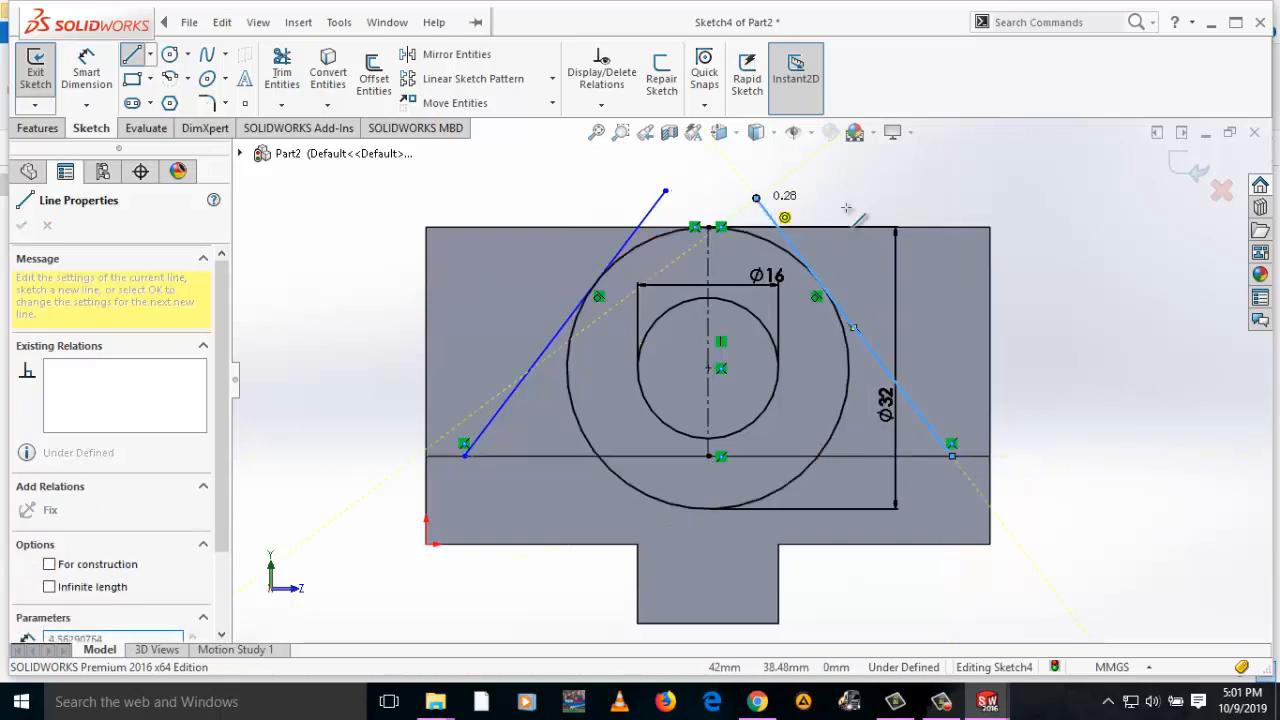
{"action": "key", "text": "Escape"}
{"action": "key", "text": "Escape"}
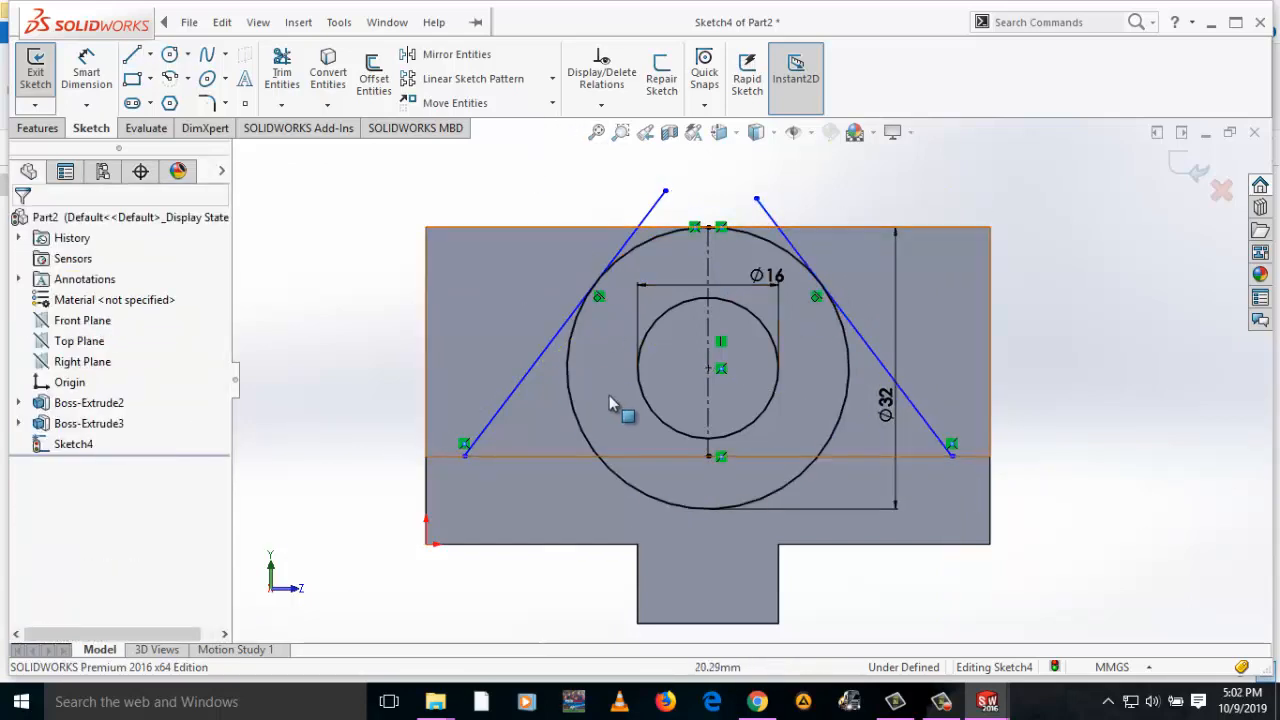
Dimension the left line's lower endpoint from the centerline's lower endpoint and set the distance to 55/2 (27.5 mm)
{"action": "right_click_drag", "start_coordinate": [350, 432], "coordinate": [332, 322]}
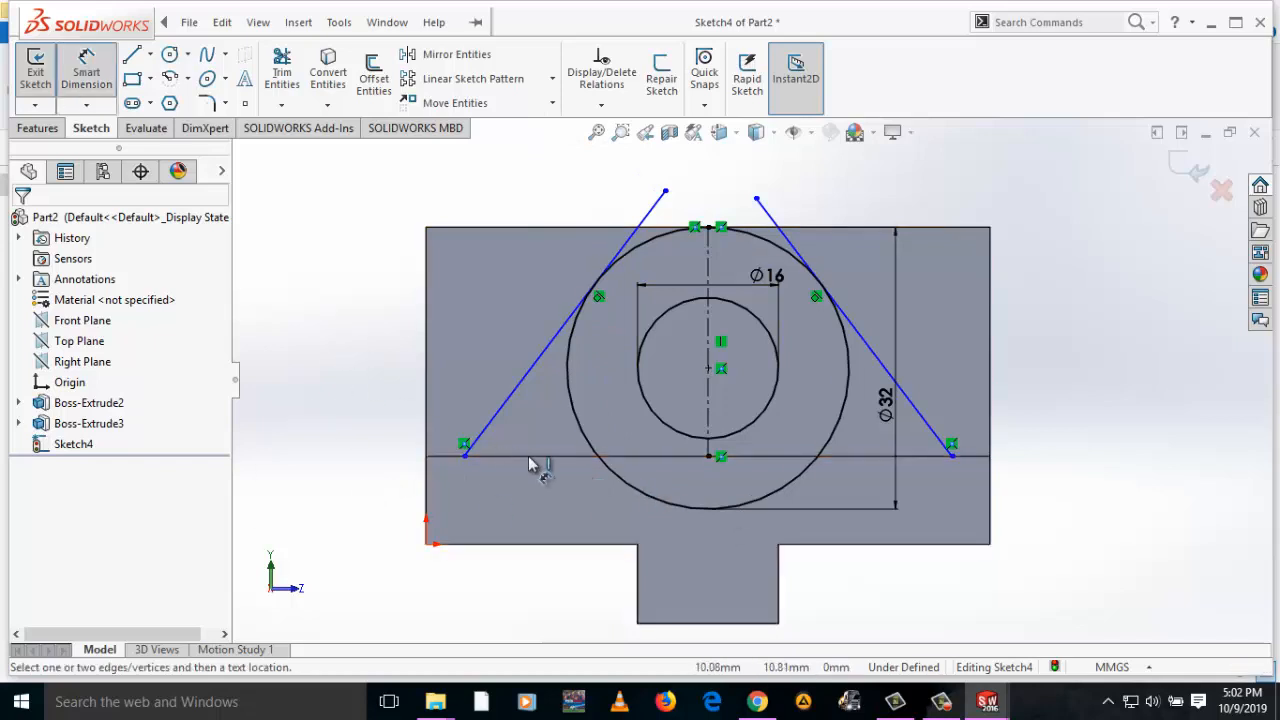
{"action": "left_click", "coordinate": [465, 457]}
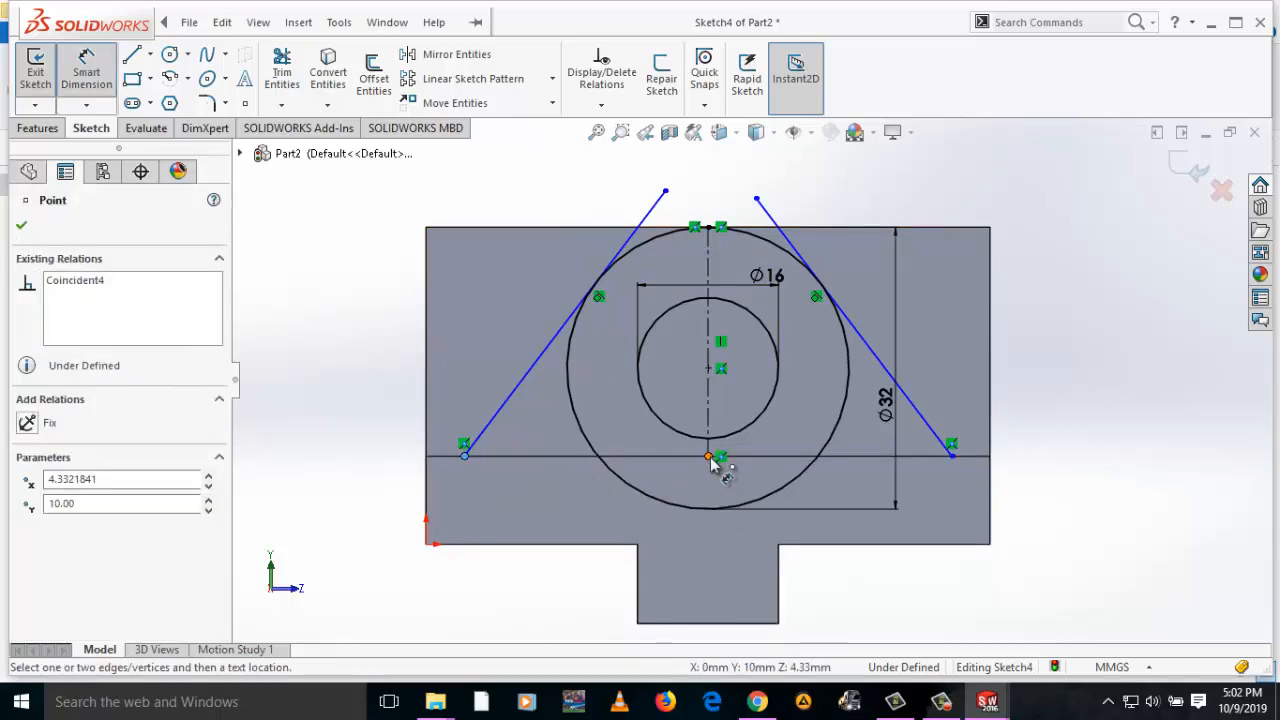
{"action": "left_click", "coordinate": [708, 456]}
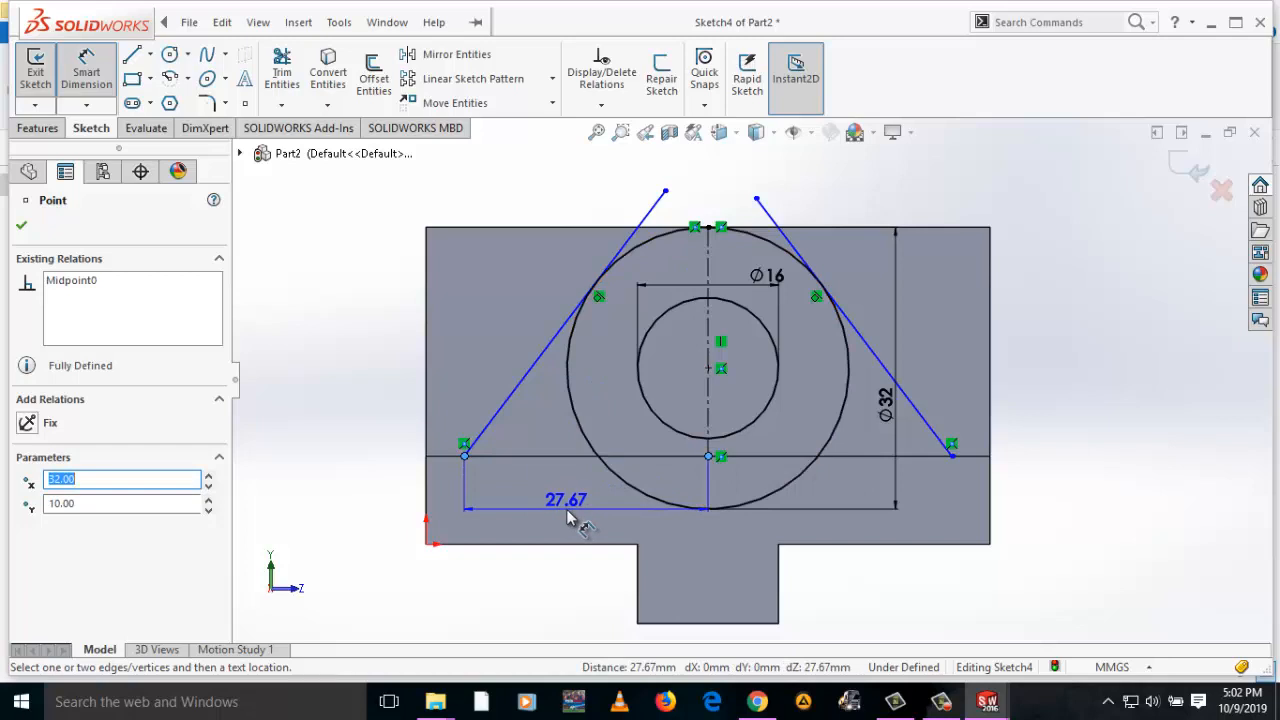
{"action": "left_click", "coordinate": [567, 517]}
{"action": "type", "text": "55"}
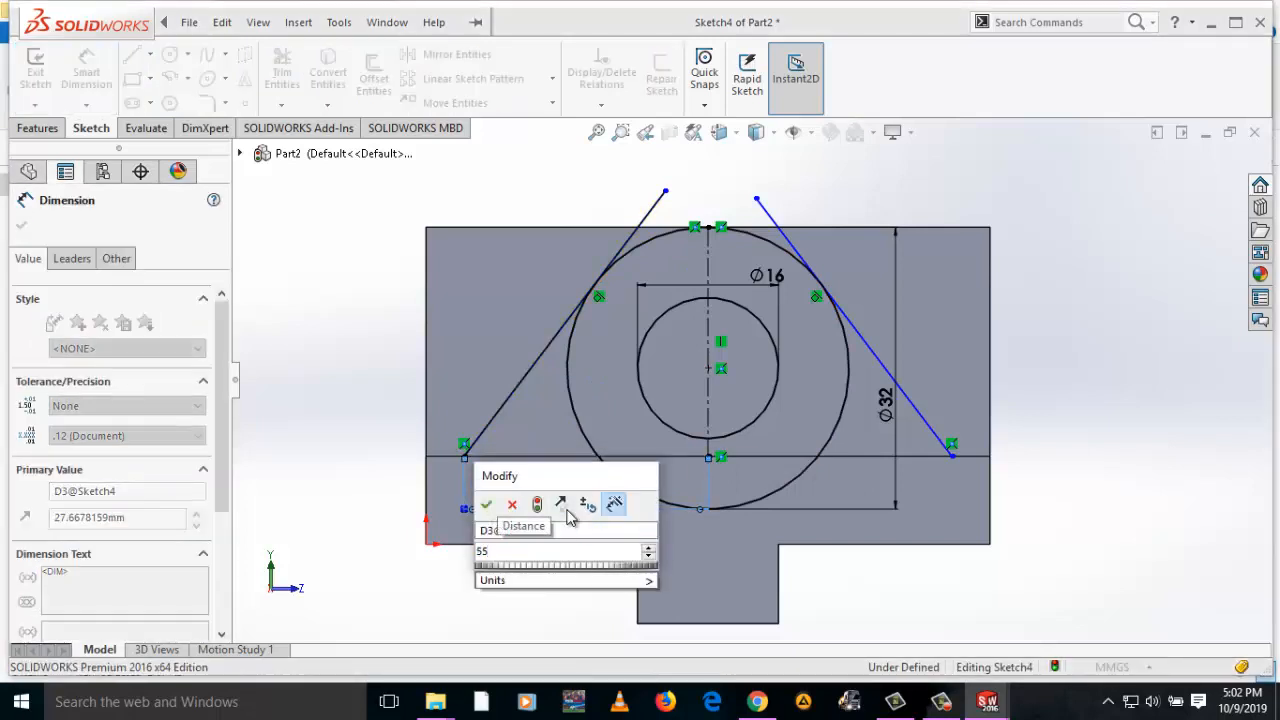
{"action": "type", "text": "/2"}
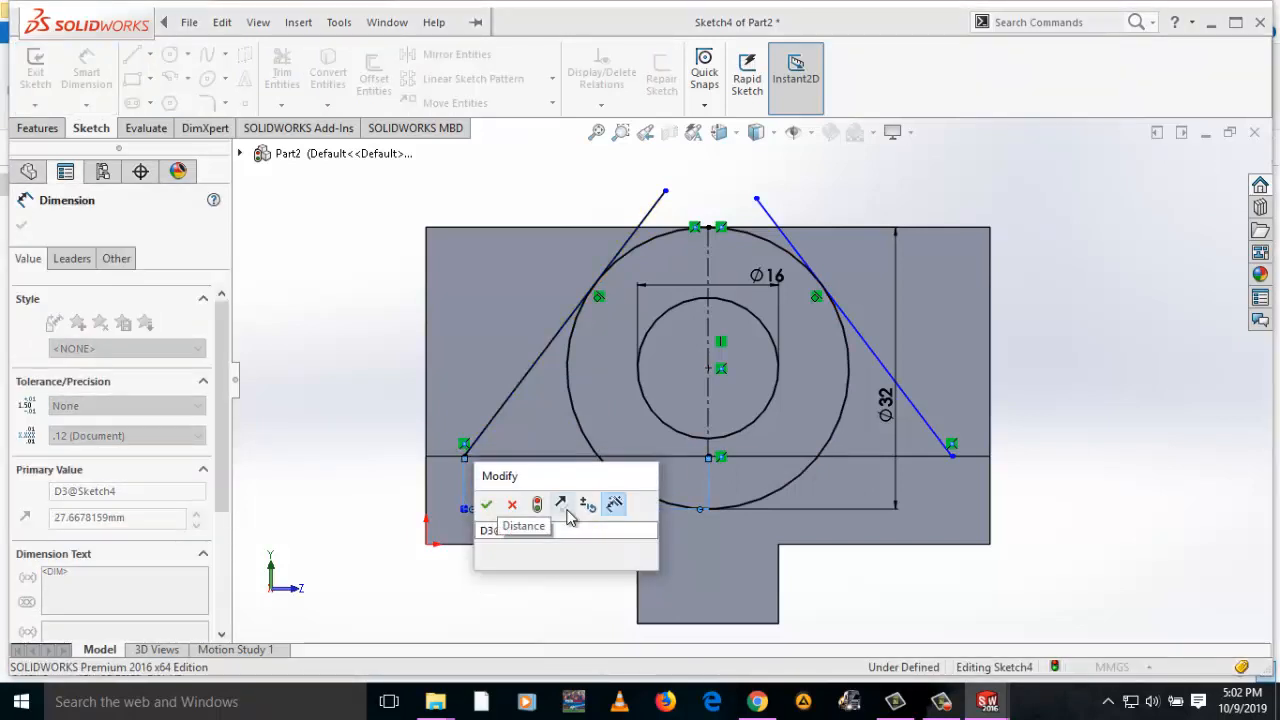
{"action": "key", "text": "Return"}
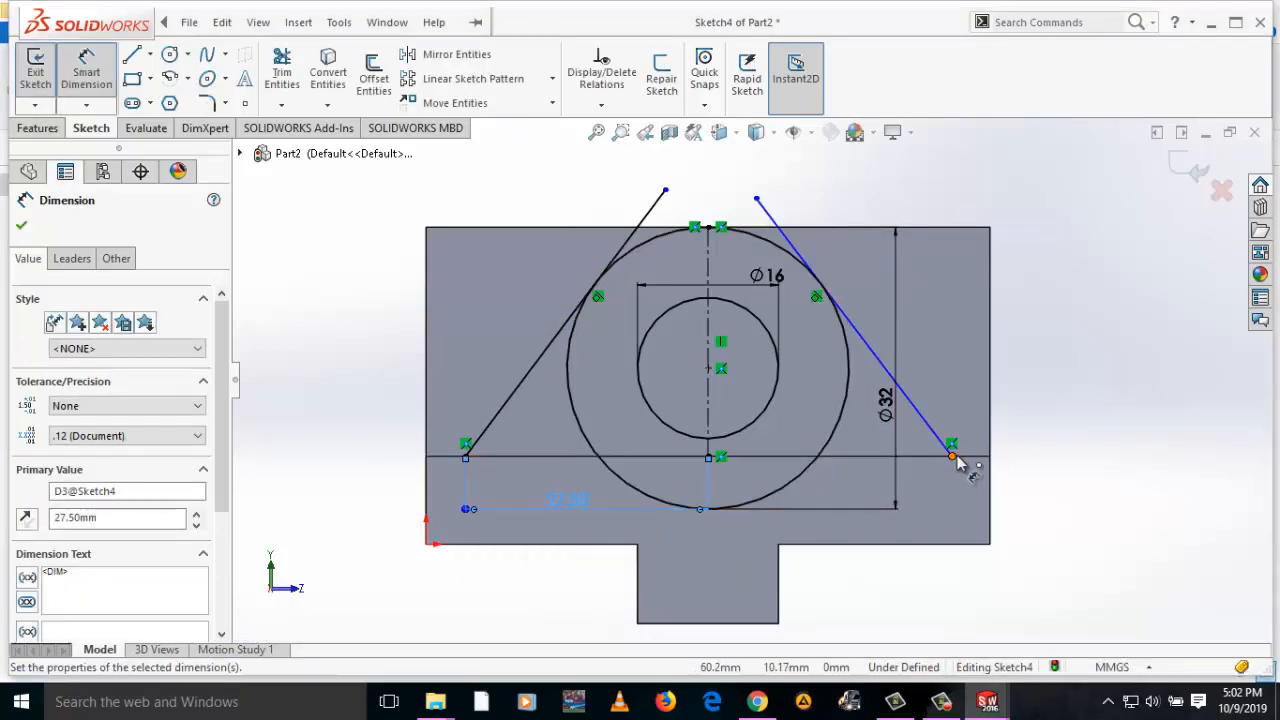
Dimension the right line's lower endpoint from the centerline's lower endpoint and set the distance to 27.5 mm
{"action": "left_click", "coordinate": [708, 457]}
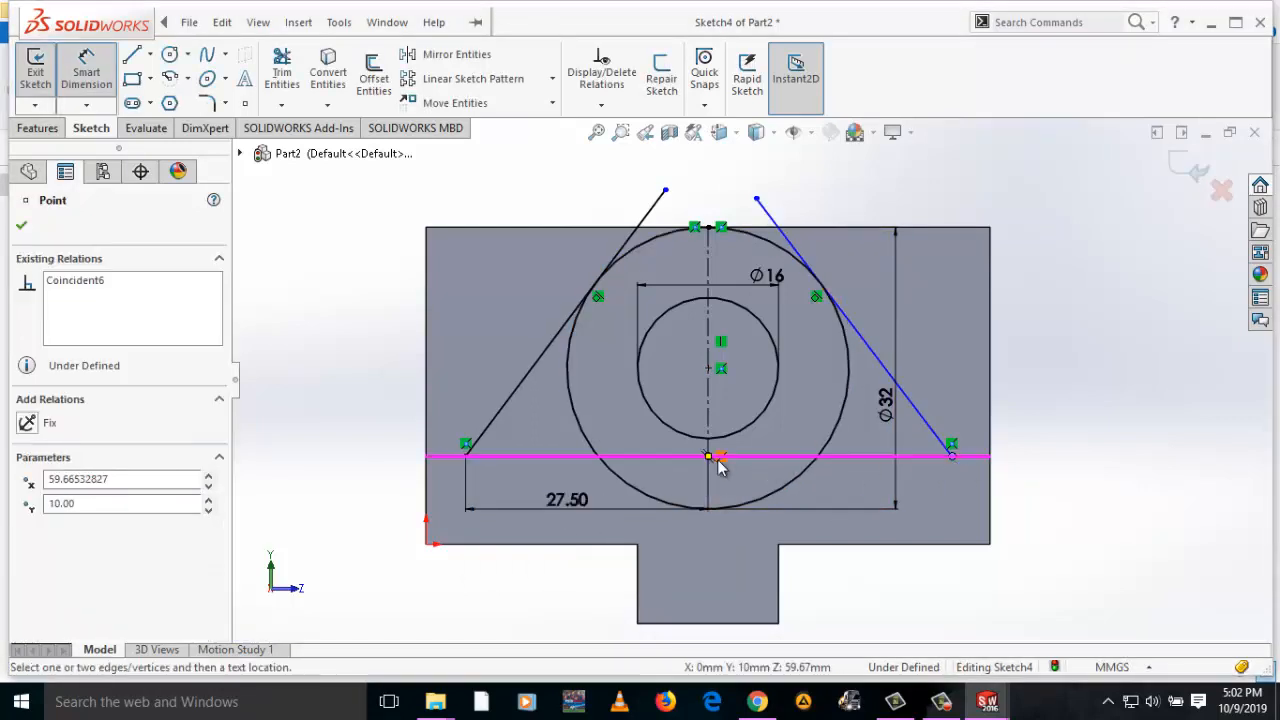
{"action": "left_click", "coordinate": [862, 495]}
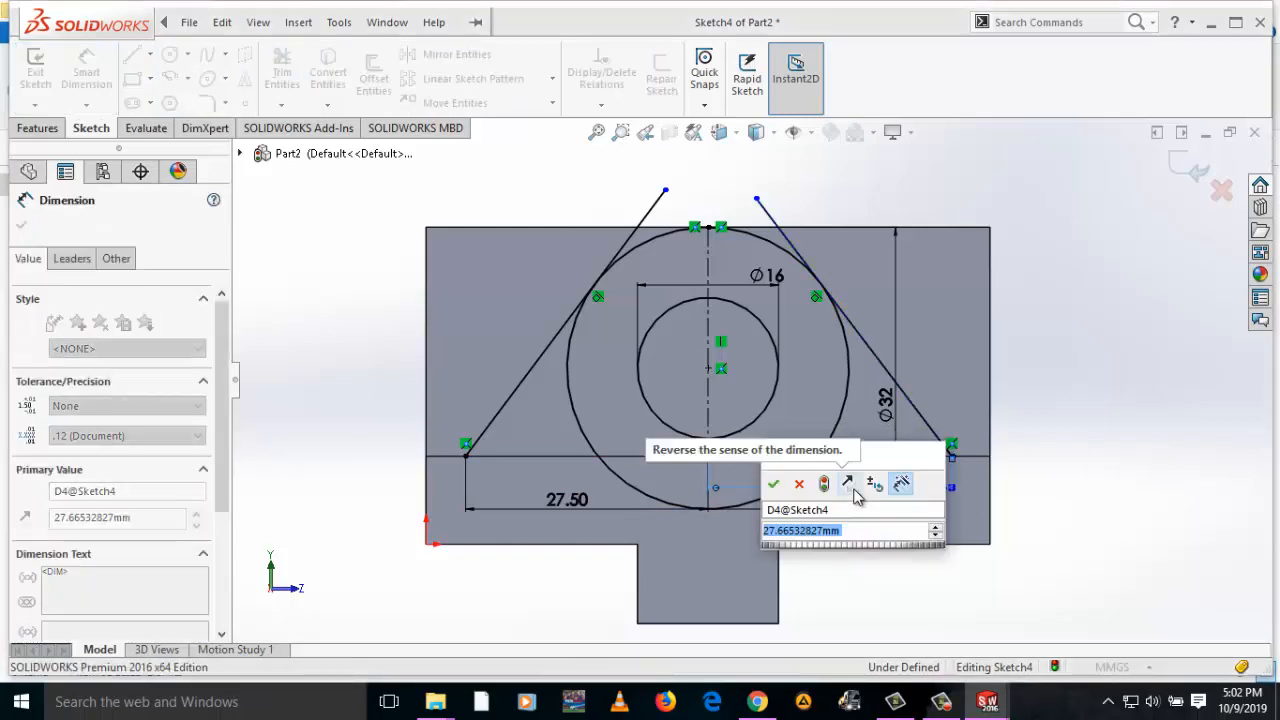
{"action": "type", "text": "27."}
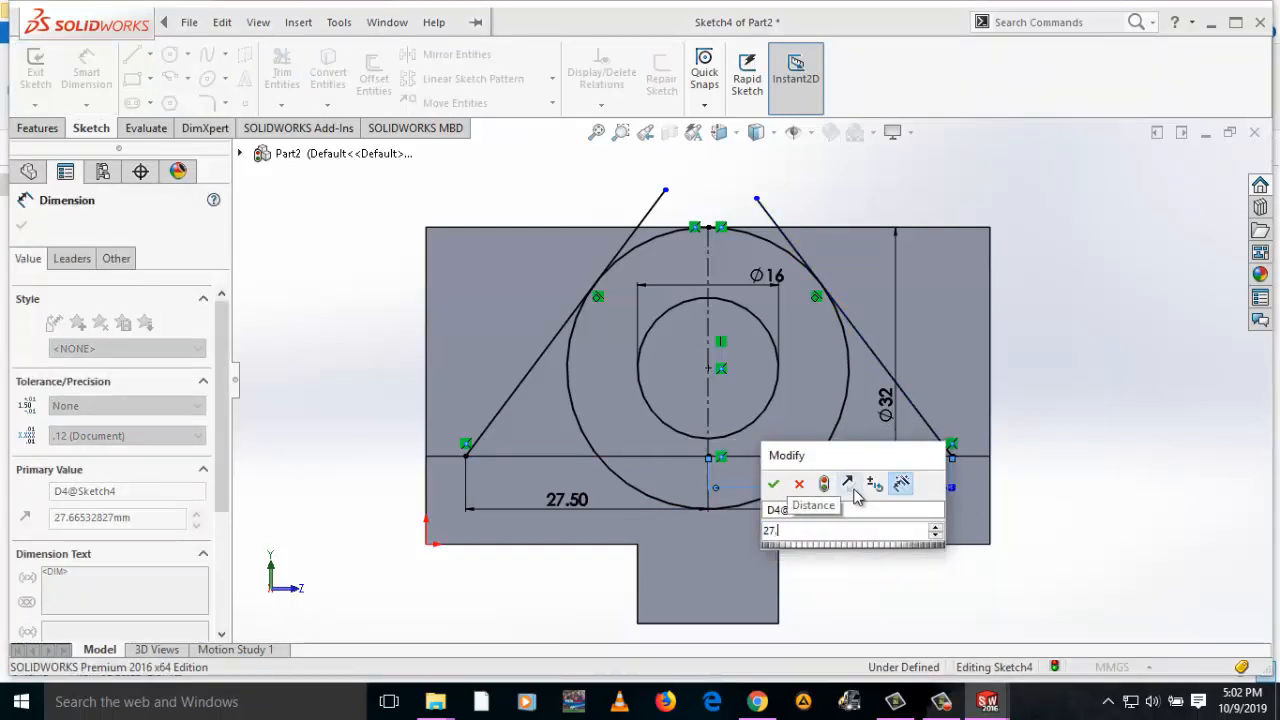
{"action": "type", "text": "5"}
{"action": "left_click", "coordinate": [773, 484]}
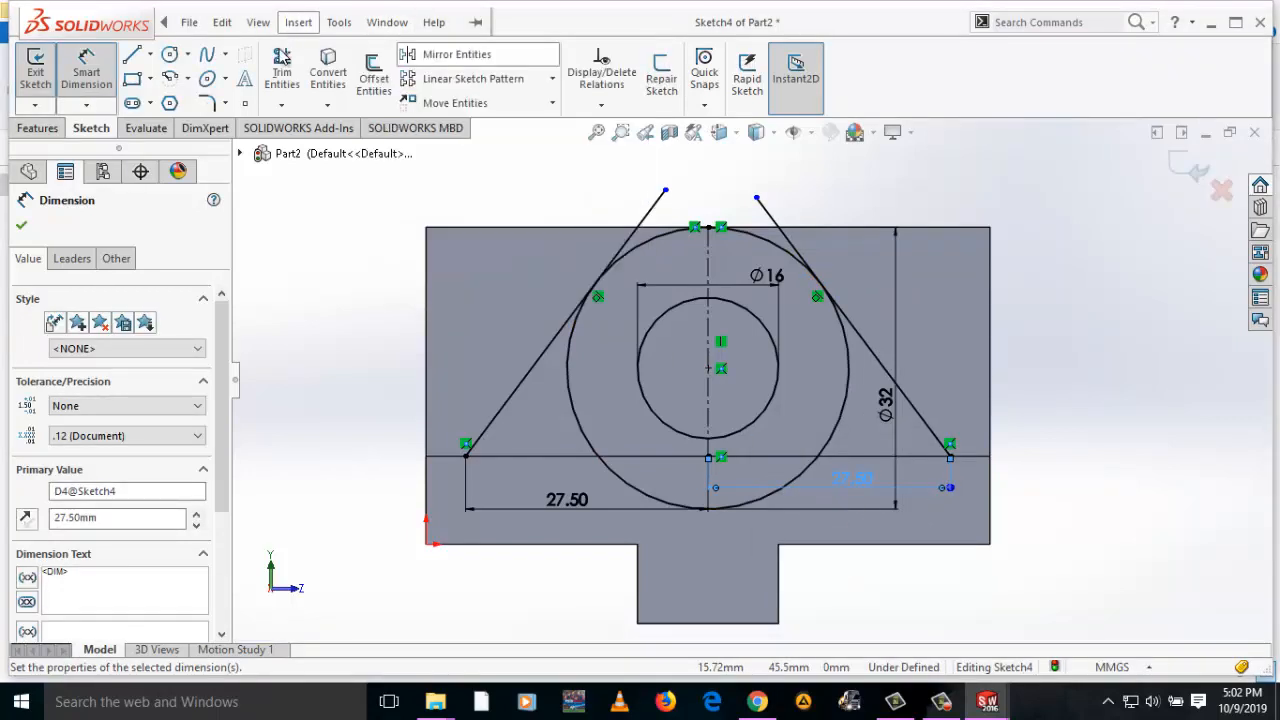
{"action": "left_click", "coordinate": [652, 197]}
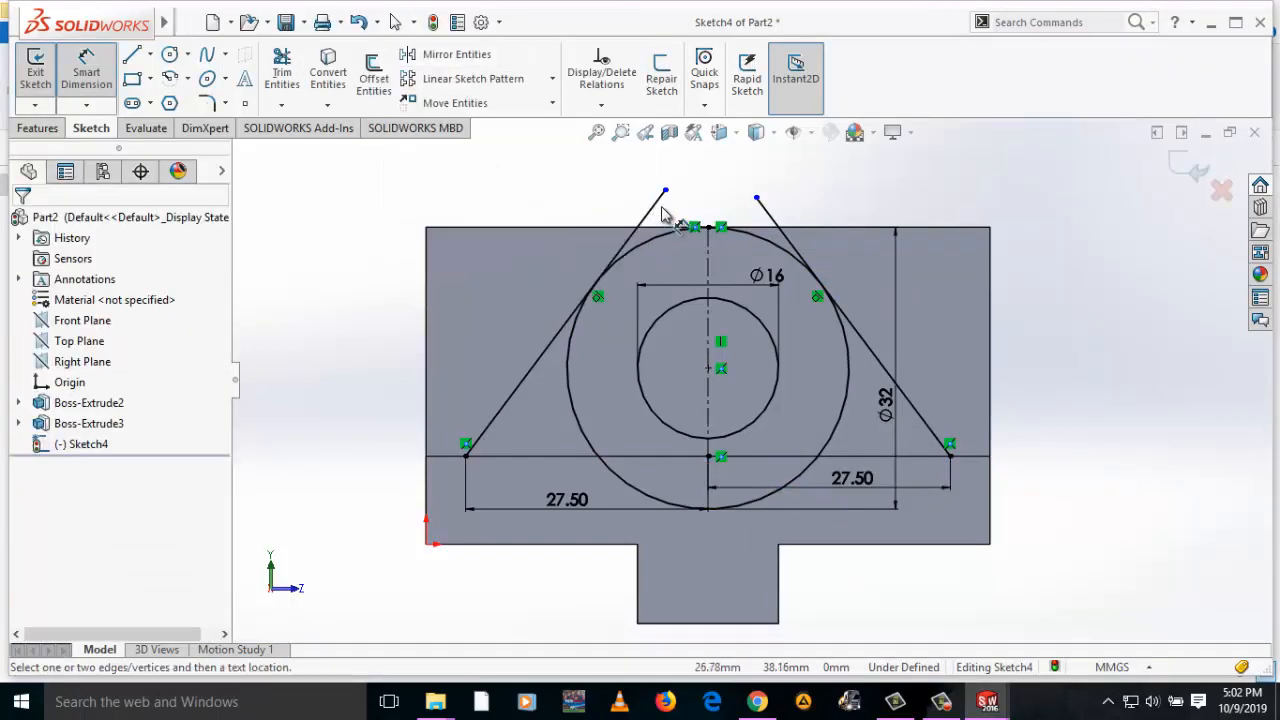
Power trim the upper ends of both slanted lines beyond their tangent points on the 32 mm circle
{"action": "left_click", "coordinate": [283, 72]}
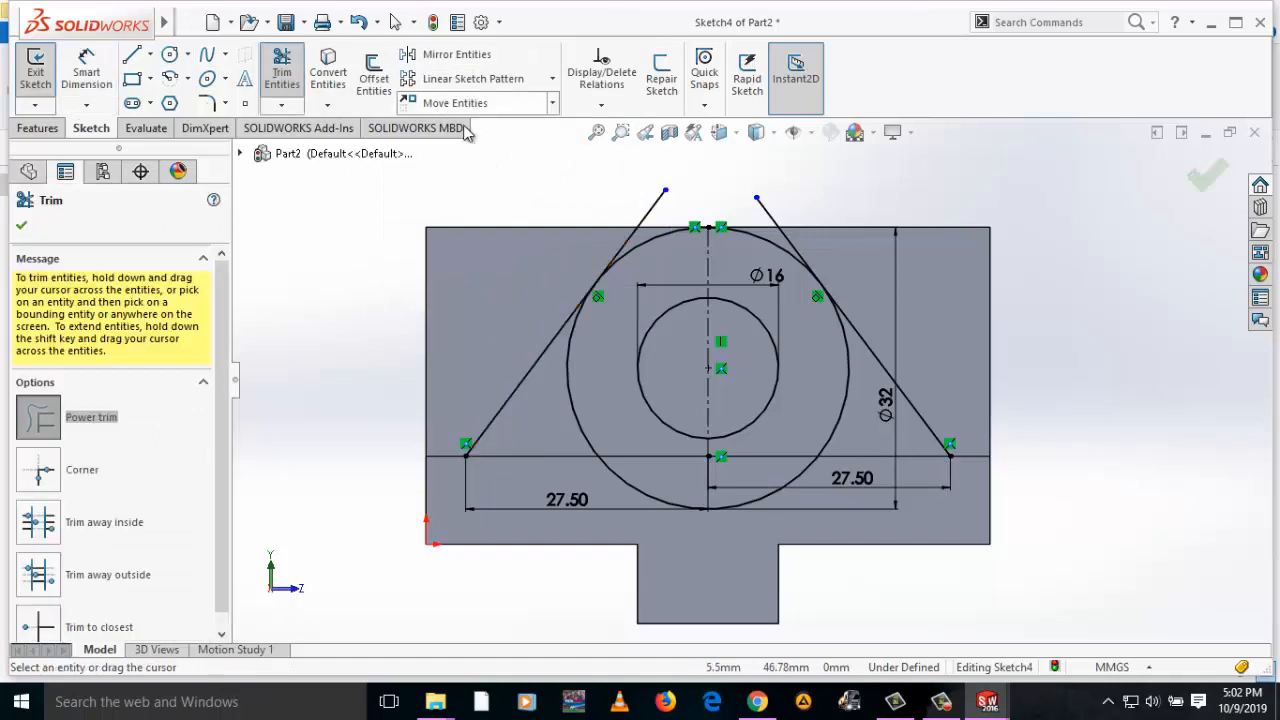
{"action": "left_click_drag", "start_coordinate": [603, 194], "coordinate": [677, 218]}
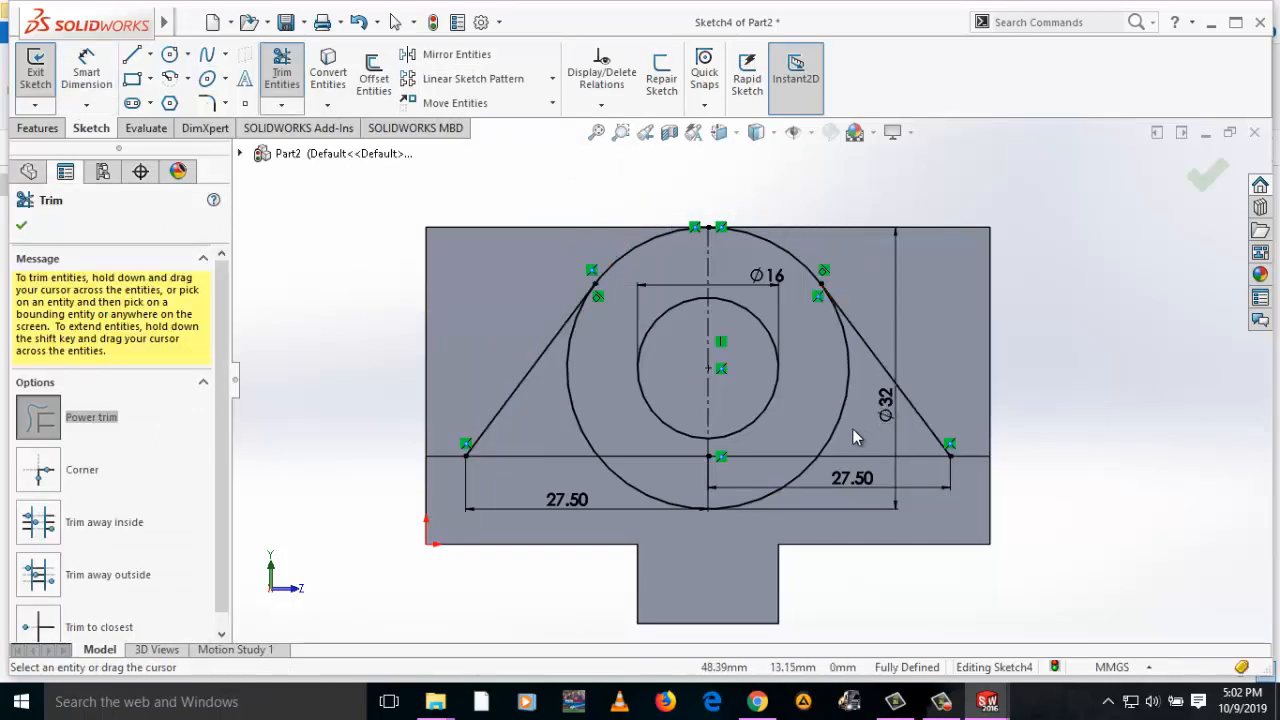
Power trim the lower arc of the 32 mm circle and the vertical construction line through the circle centers
{"action": "left_click_drag", "start_coordinate": [853, 430], "coordinate": [816, 423]}
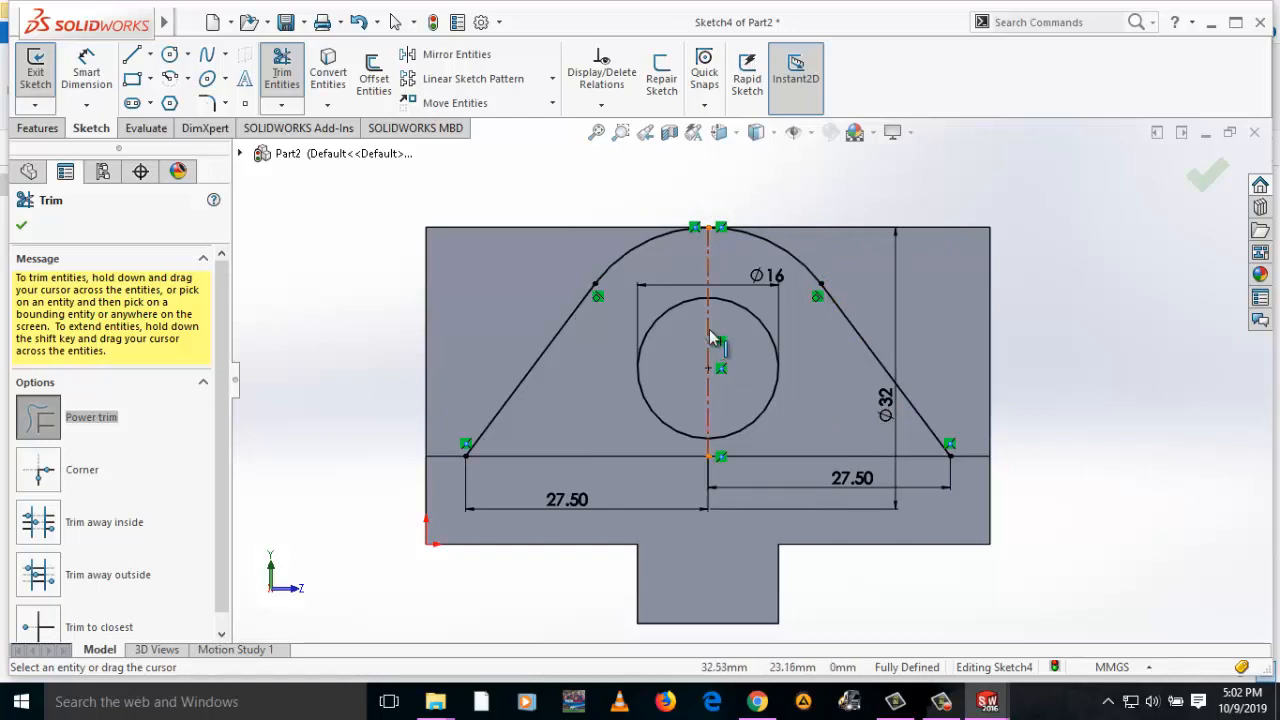
{"action": "mouse_move", "coordinate": [735, 252]}
{"action": "left_mouse_down"}
{"action": "mouse_move", "coordinate": [702, 262]}
{"action": "mouse_move", "coordinate": [698, 325]}
{"action": "mouse_move", "coordinate": [720, 355]}
{"action": "left_mouse_up"}
{"action": "scroll", "coordinate": [705, 455], "scroll_direction": "down", "scroll_amount": 5}
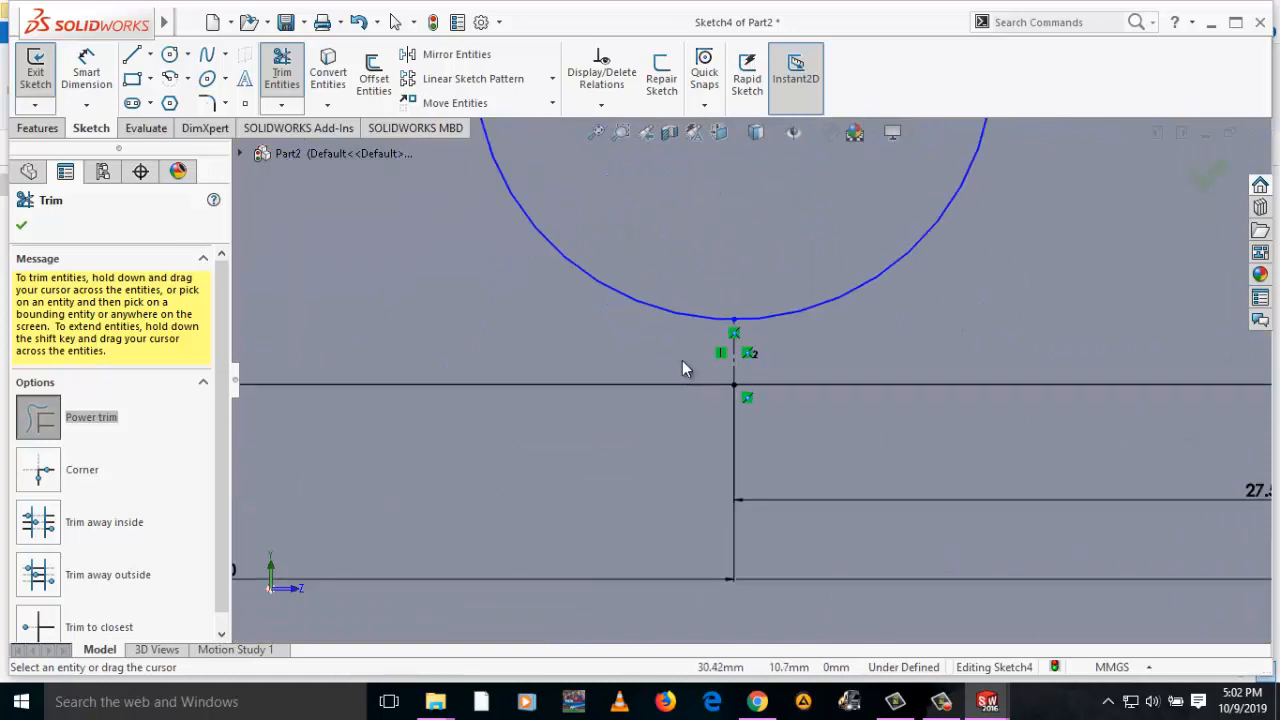
{"action": "scroll", "coordinate": [812, 336], "scroll_direction": "up", "scroll_amount": 3}
{"action": "scroll", "coordinate": [812, 338], "scroll_direction": "up", "scroll_amount": 6}
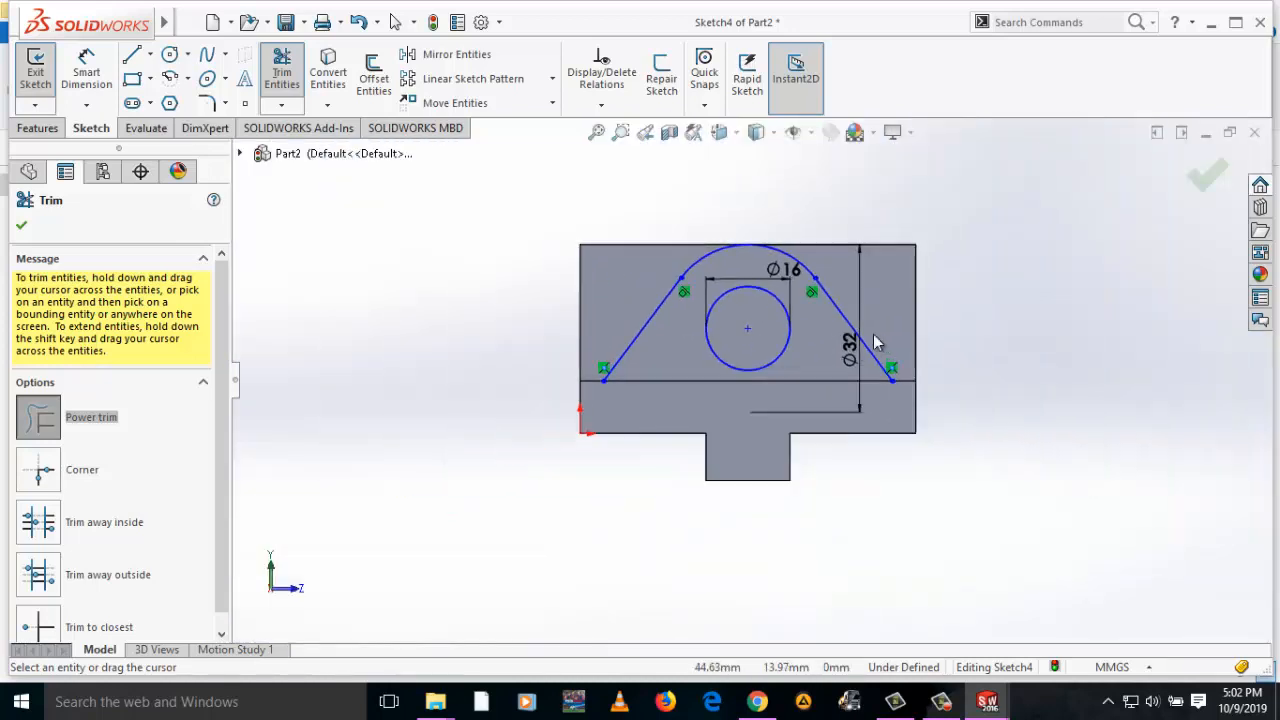
{"action": "scroll", "coordinate": [812, 318], "scroll_direction": "down", "scroll_amount": 3}
{"action": "scroll", "coordinate": [812, 336], "scroll_direction": "down", "scroll_amount": 3}
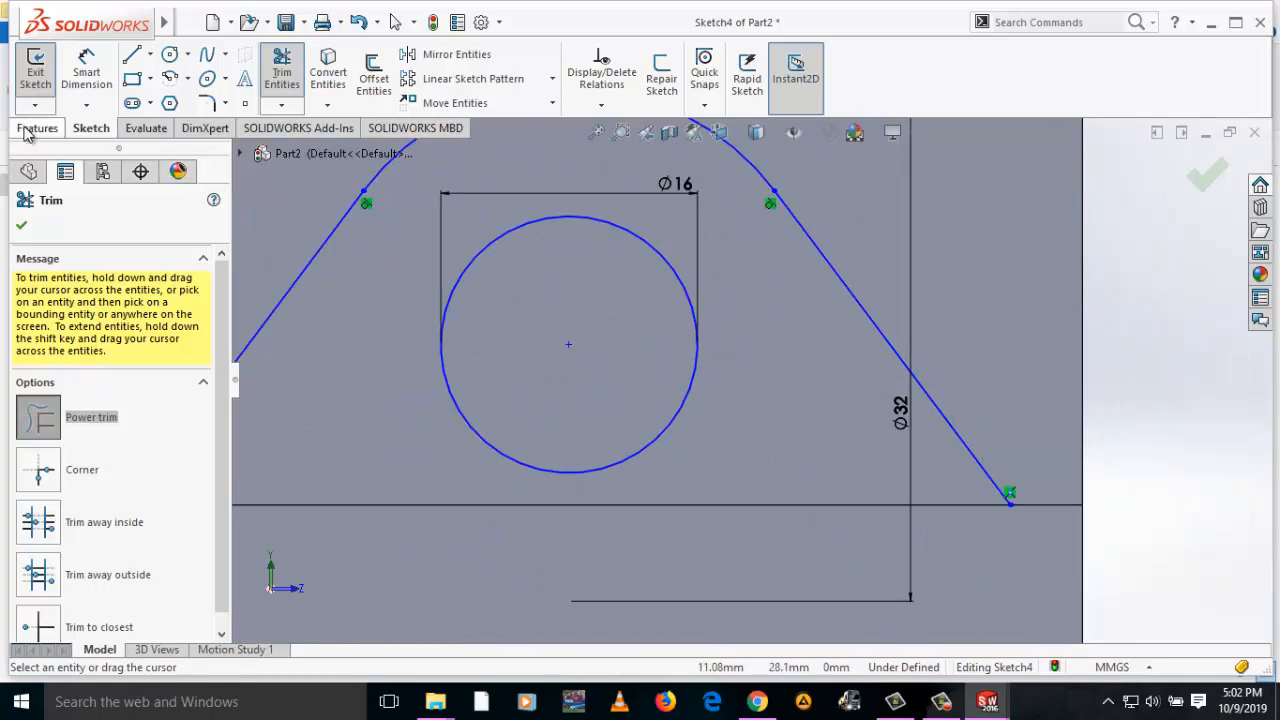
{"action": "left_click", "coordinate": [137, 60]}
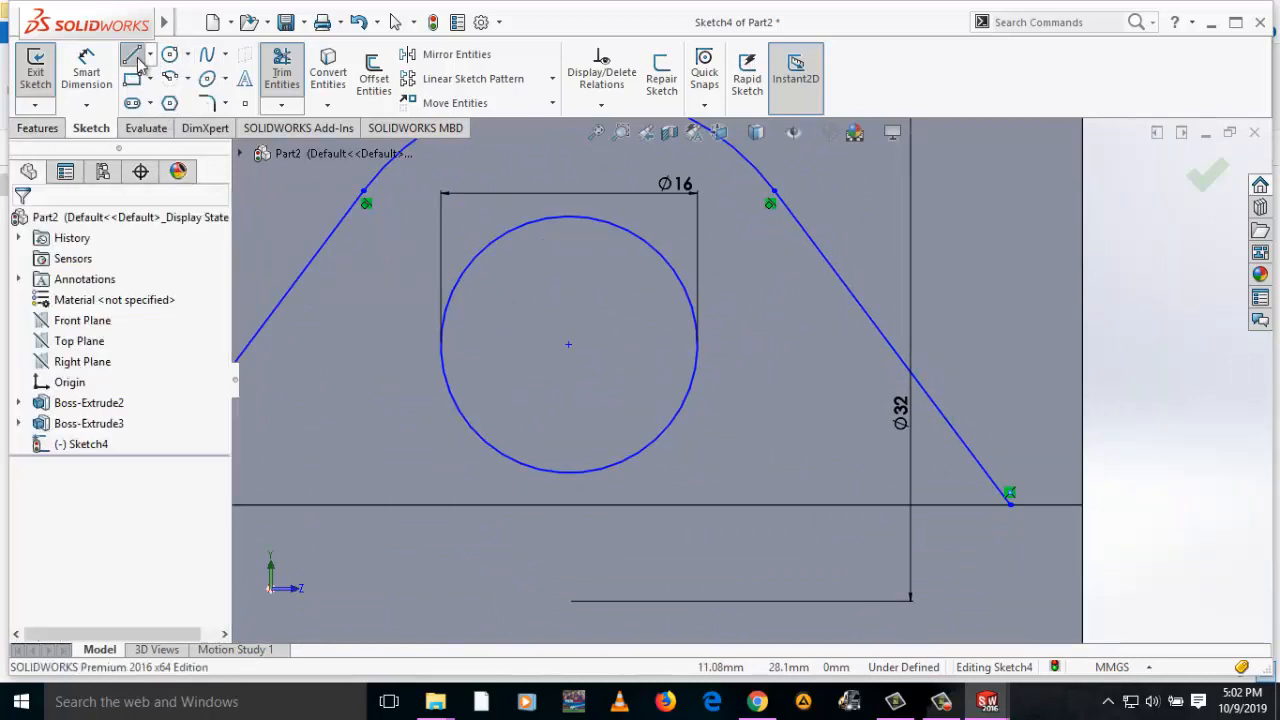
{"action": "left_click", "coordinate": [1010, 503]}
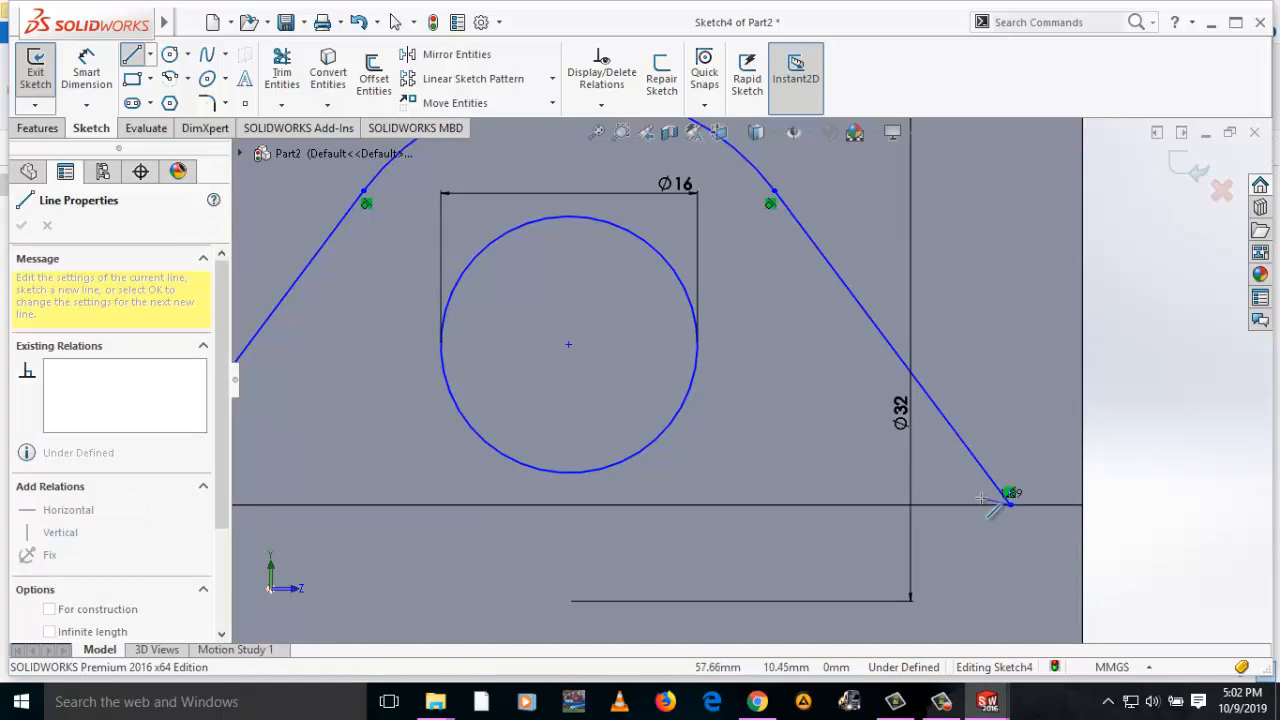
{"action": "key", "text": "Escape"}
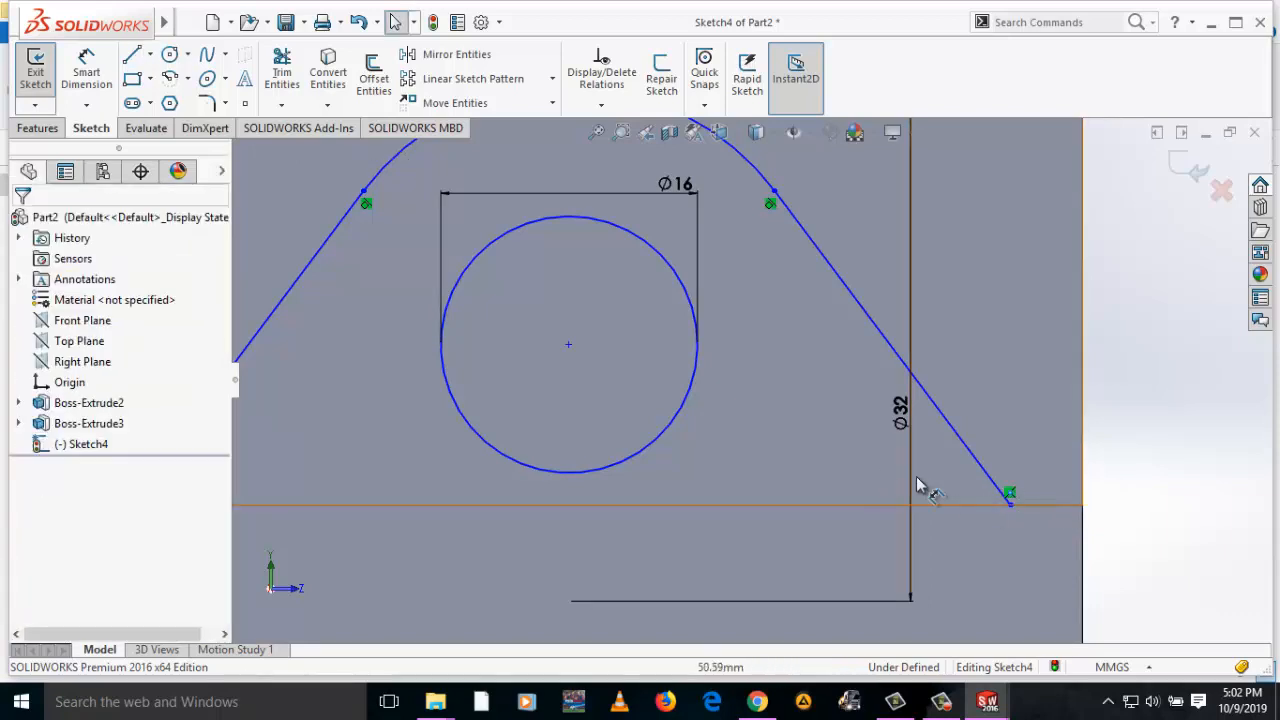
Close the profile with a 55 mm horizontal line joining the lower endpoints of the two slanted lines
{"action": "left_click", "coordinate": [134, 58]}
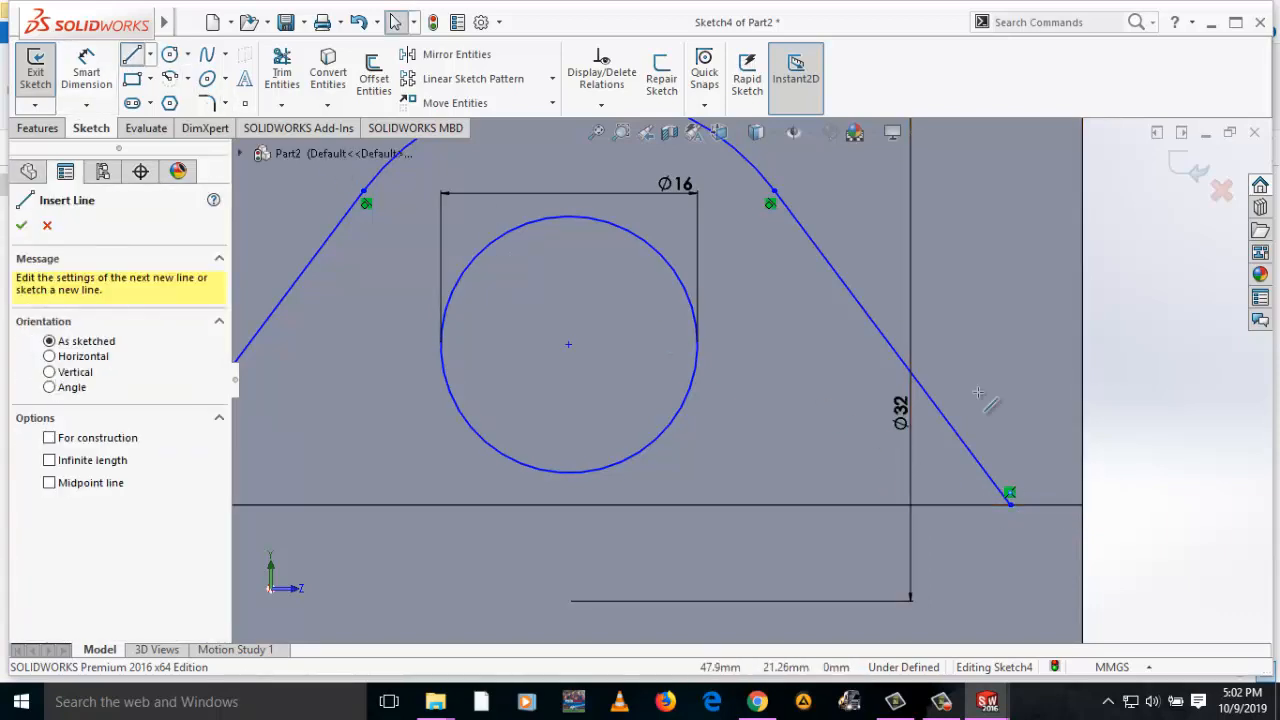
{"action": "left_click", "coordinate": [1010, 500]}
{"action": "scroll", "coordinate": [750, 380], "scroll_direction": "up", "scroll_amount": 5}
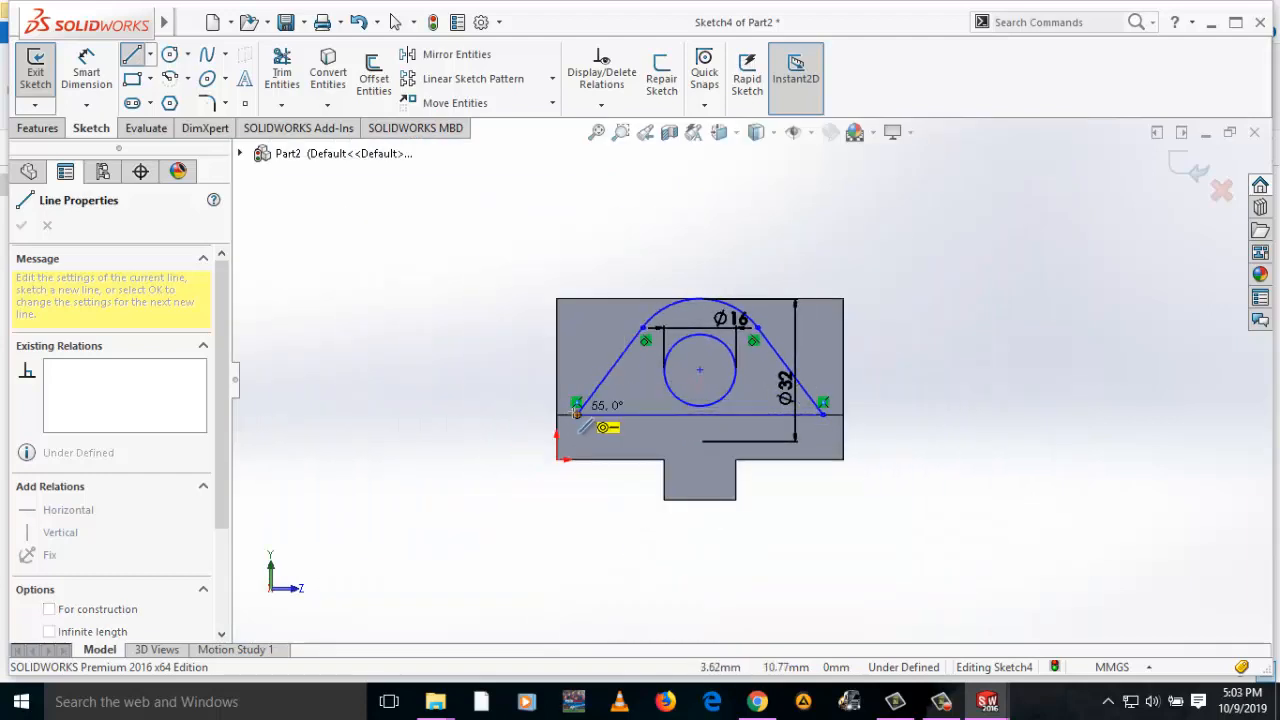
{"action": "left_click", "coordinate": [577, 412]}
{"action": "scroll", "coordinate": [712, 262], "scroll_direction": "down", "scroll_amount": 3}
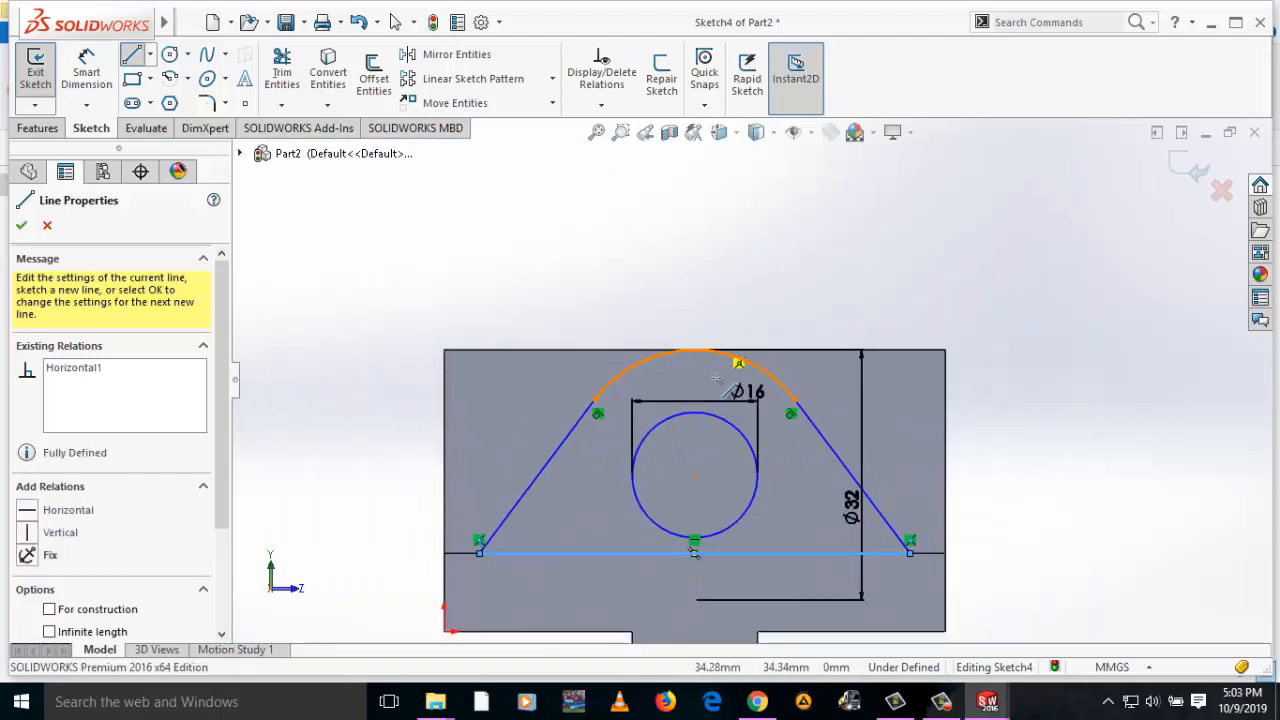
{"action": "scroll", "coordinate": [694, 553], "scroll_direction": "down", "scroll_amount": 1}
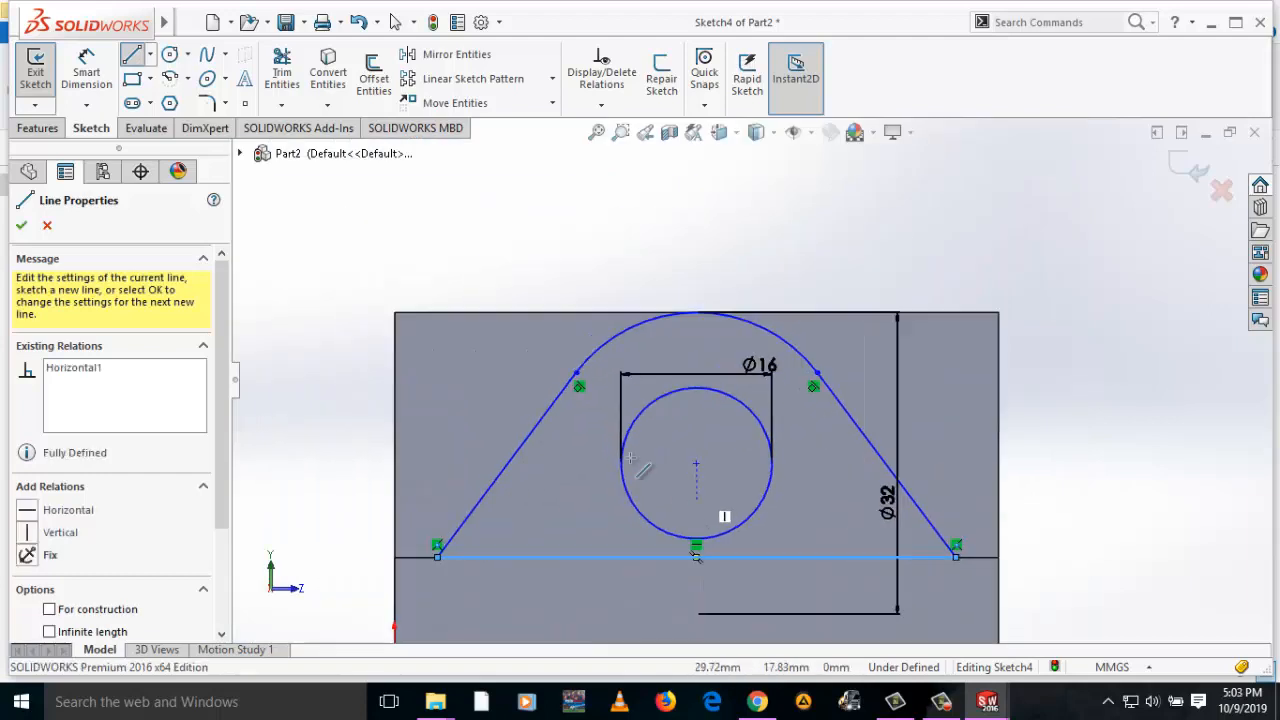
{"action": "left_click", "coordinate": [20, 226]}
Extrude the closed profile in the reversed direction with Up To Surface, ending at the upright leg's inner face
{"action": "left_click", "coordinate": [37, 128]}
{"action": "left_click", "coordinate": [43, 78]}
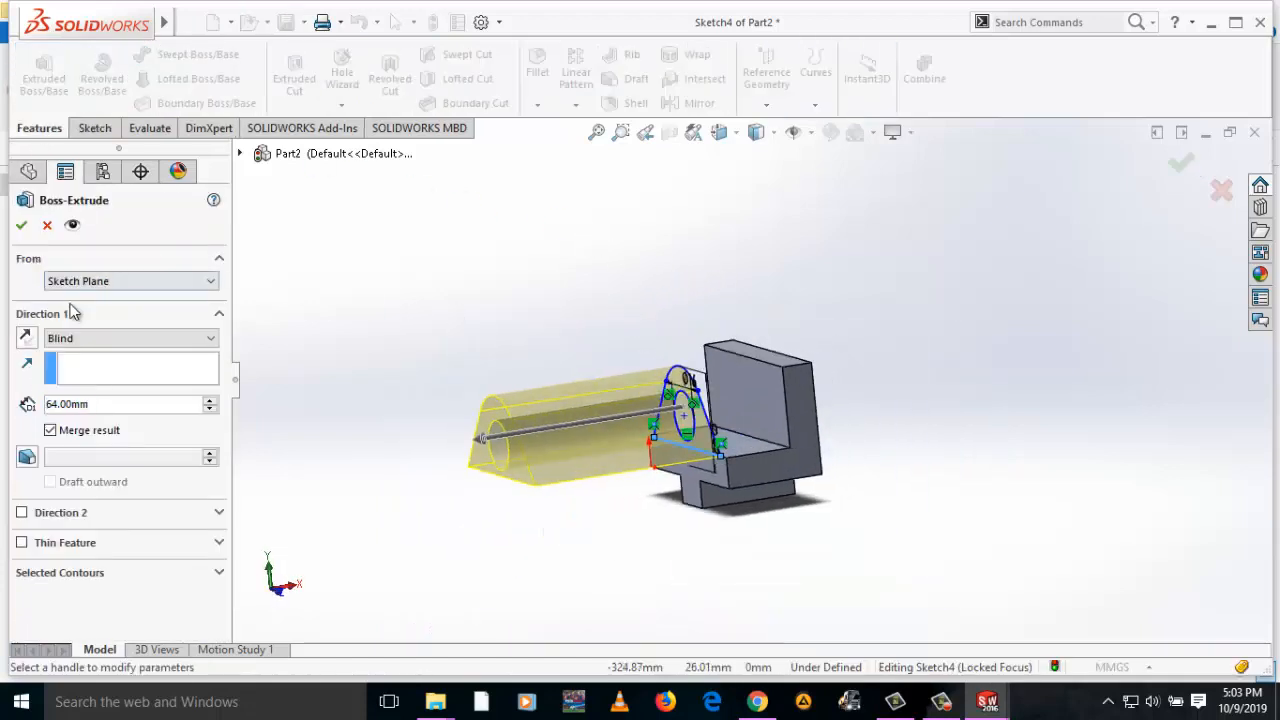
{"action": "left_click", "coordinate": [26, 341]}
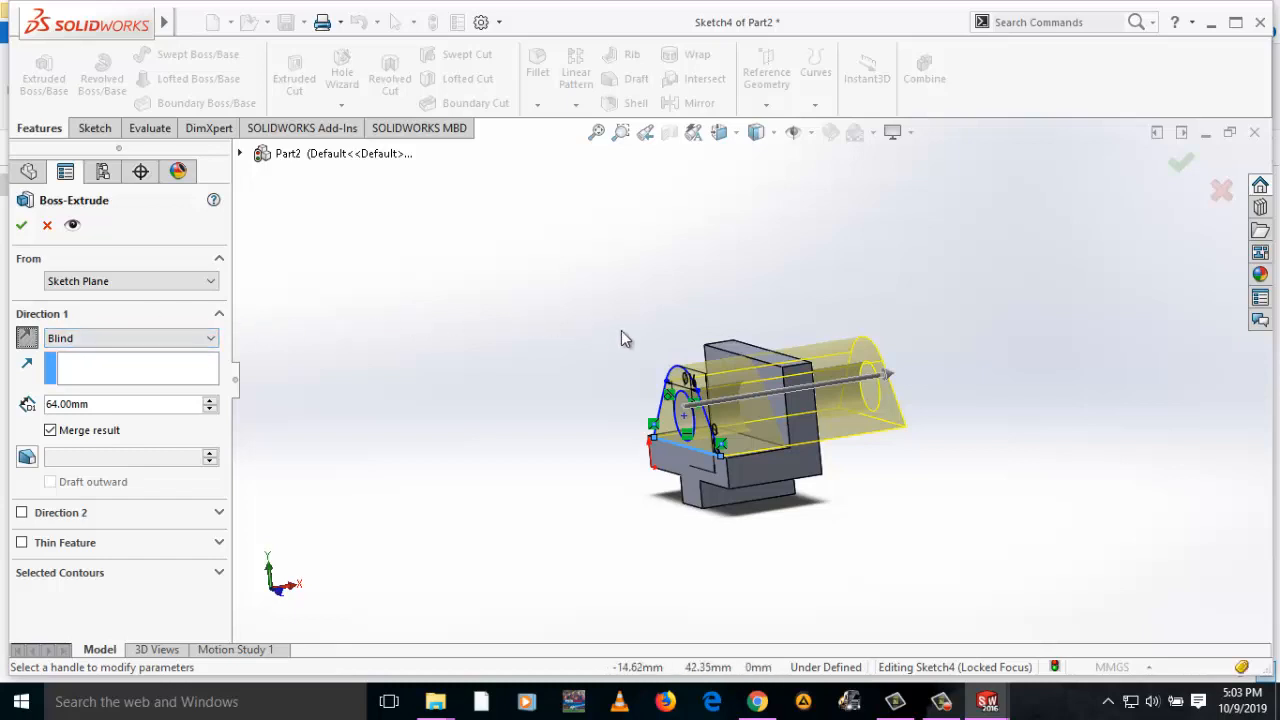
{"action": "left_click", "coordinate": [123, 340]}
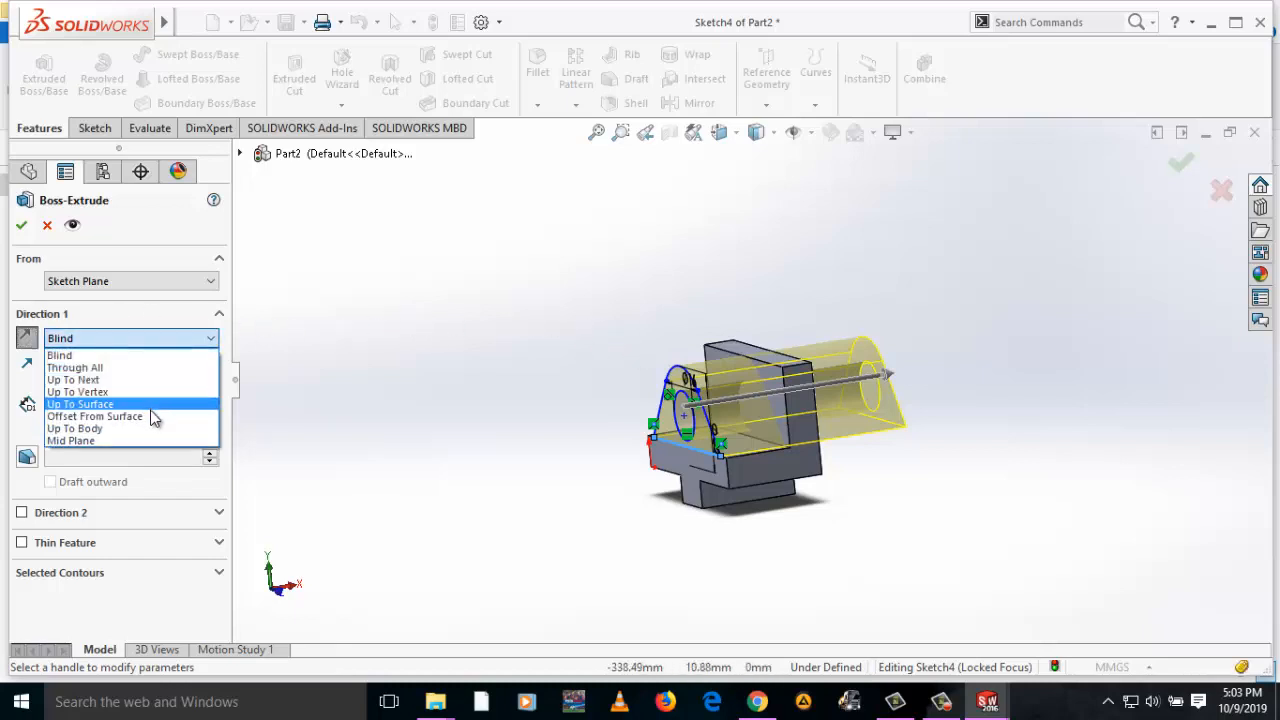
{"action": "left_click", "coordinate": [160, 416]}
{"action": "left_click", "coordinate": [748, 395]}
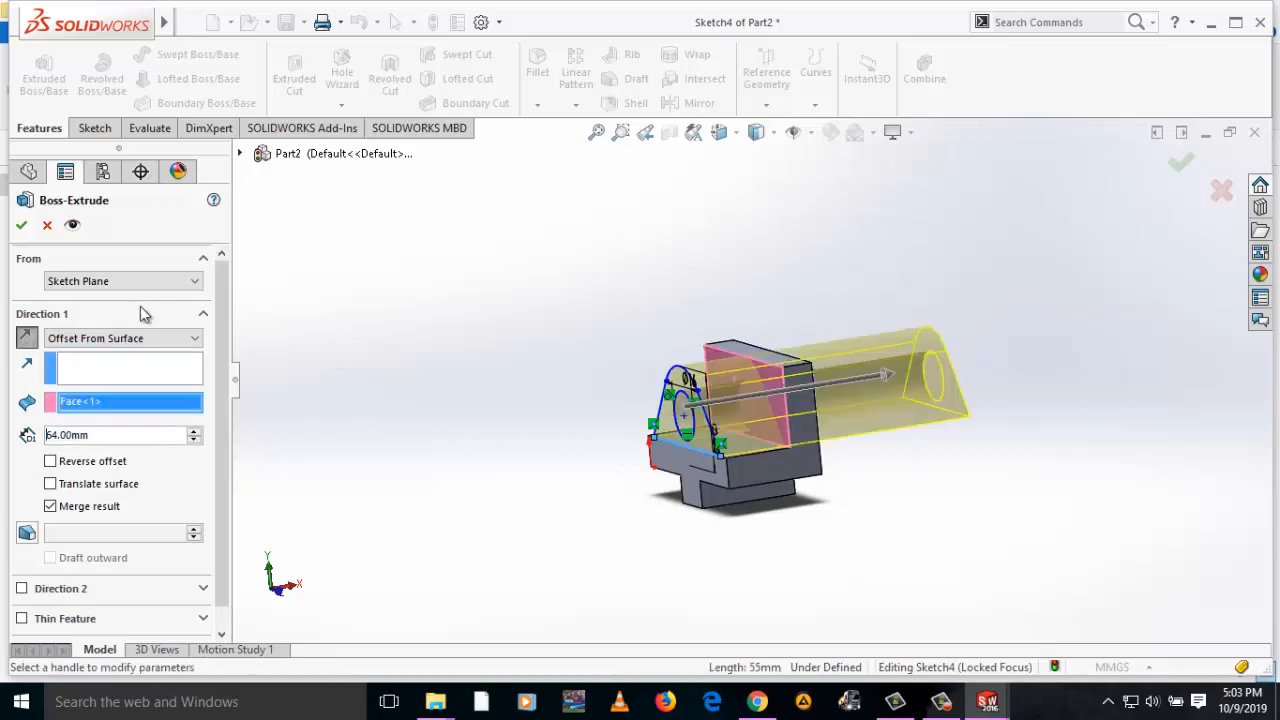
{"action": "left_click", "coordinate": [107, 410]}
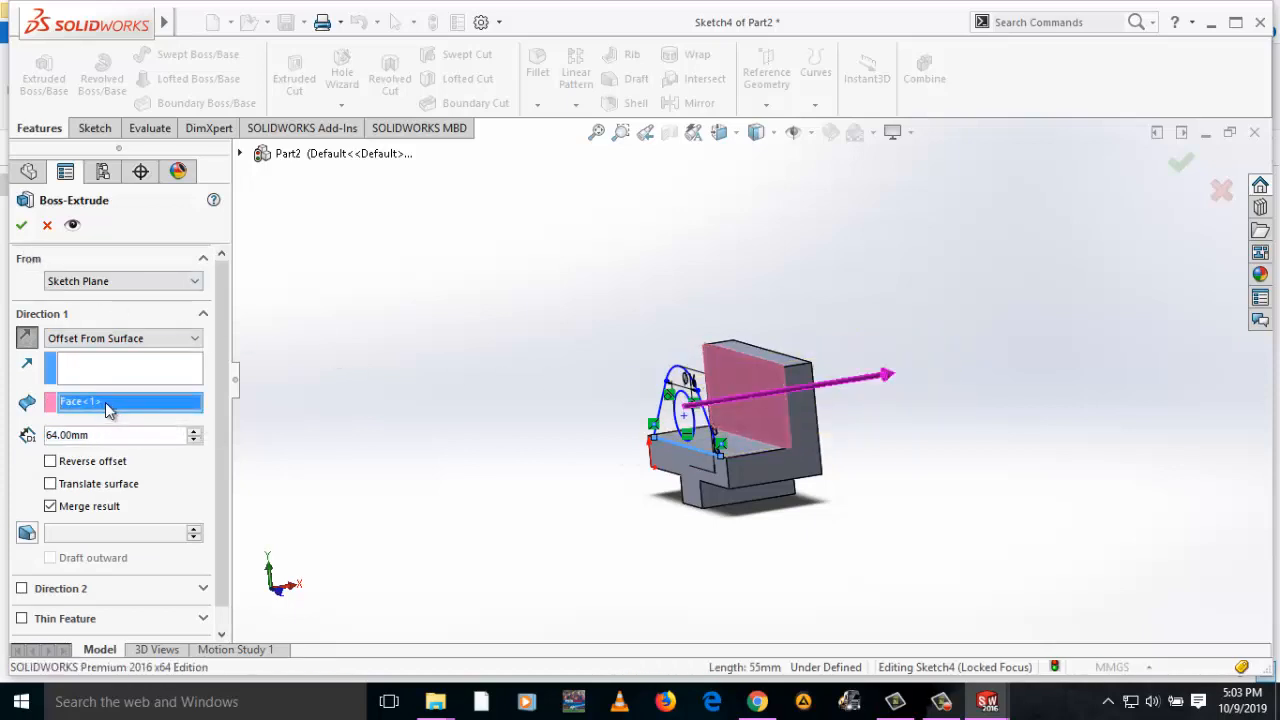
{"action": "left_click", "coordinate": [195, 338]}
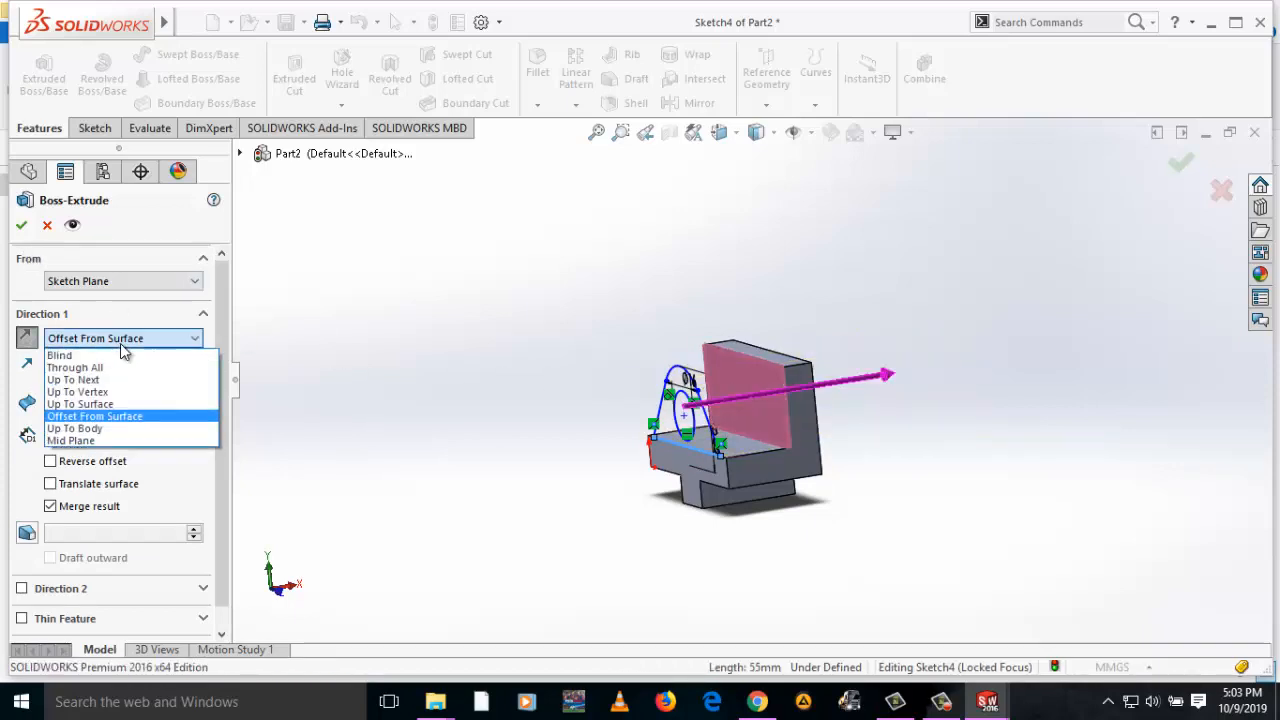
{"action": "left_click", "coordinate": [115, 404]}
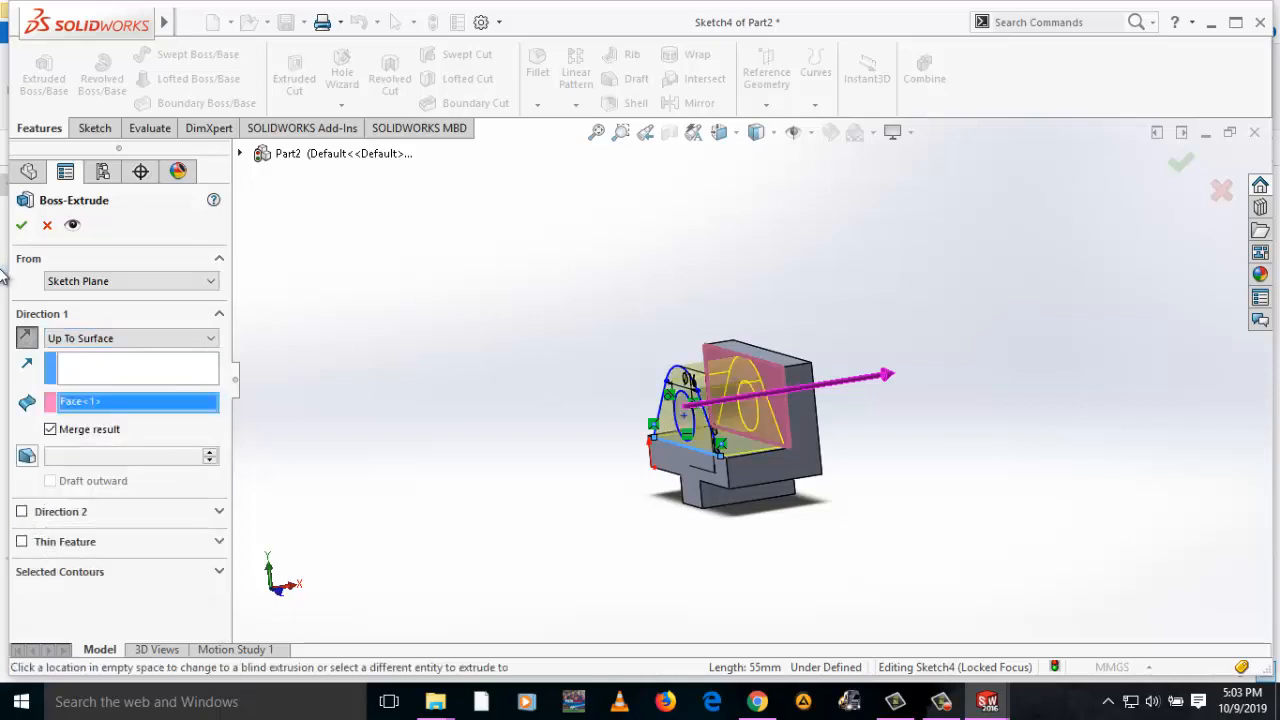
{"action": "left_click", "coordinate": [21, 226]}
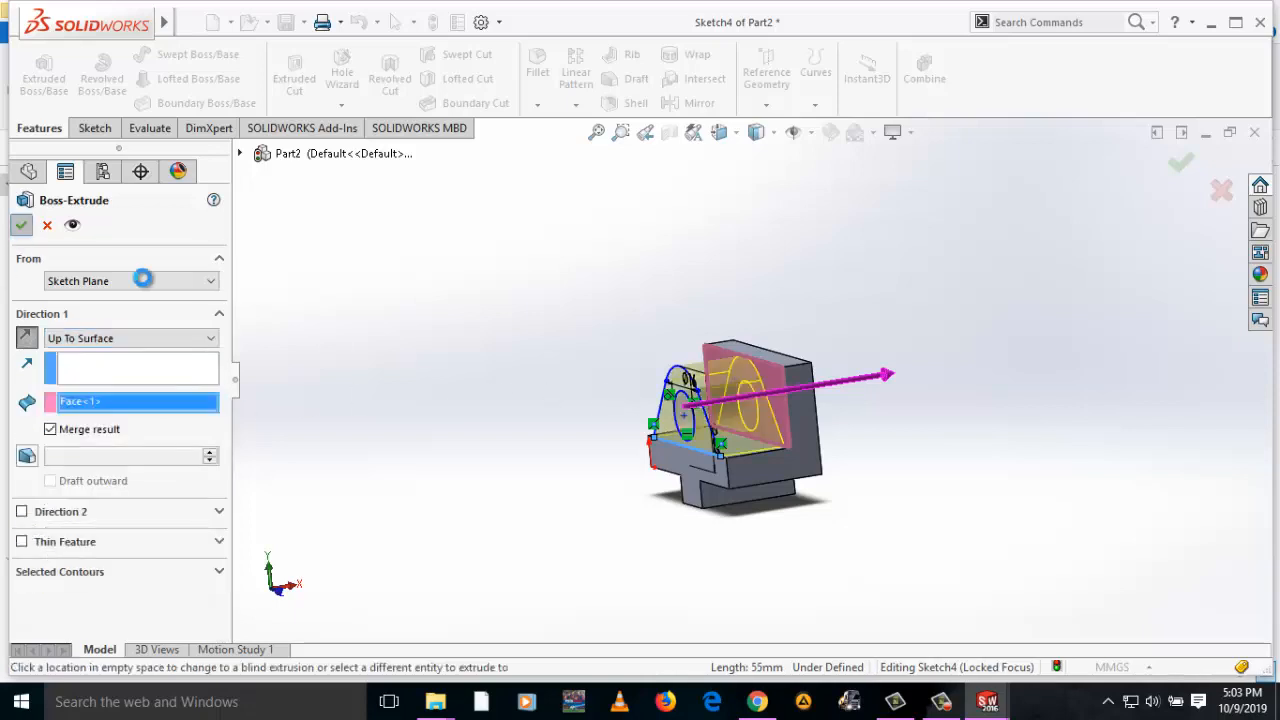
{"action": "left_click", "coordinate": [562, 313]}
Fillet the two edges where the support's slanted sides meet the base with a 3 mm symmetric radius
{"action": "scroll", "coordinate": [755, 420], "scroll_direction": "down", "scroll_amount": 4}
{"action": "middle_click_drag", "start_coordinate": [752, 417], "coordinate": [769, 470]}
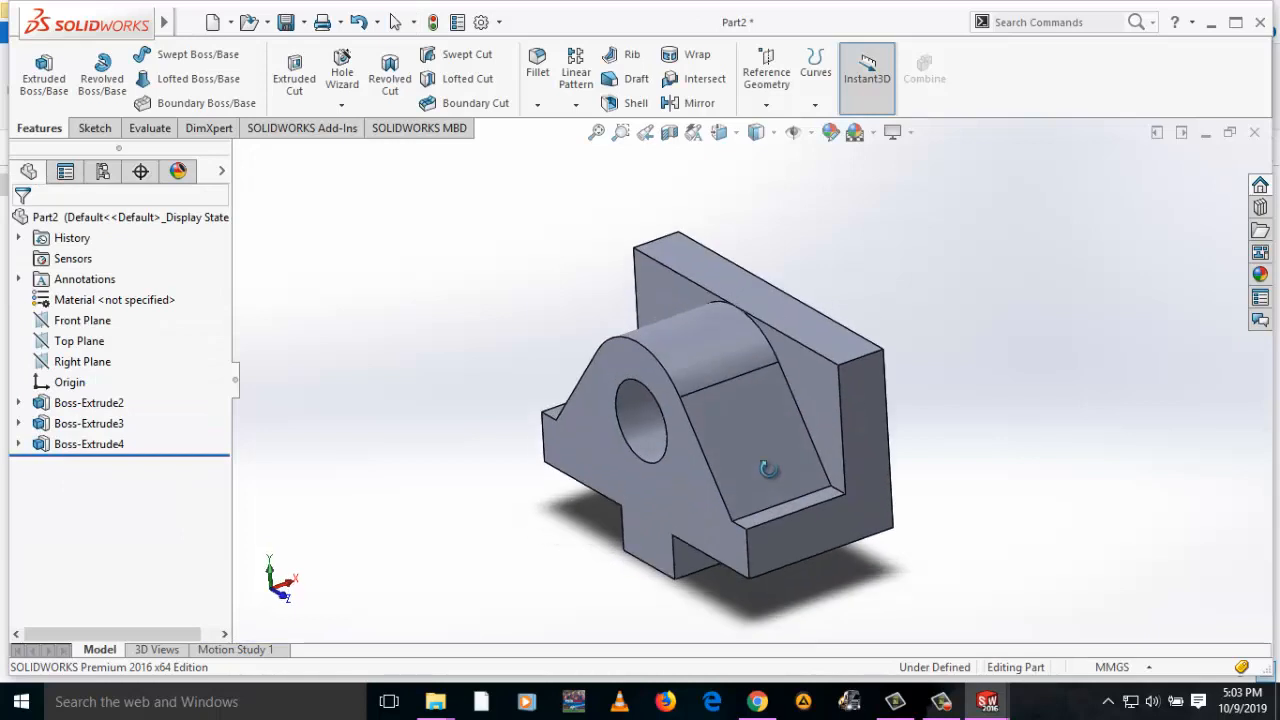
{"action": "left_click", "coordinate": [537, 104]}
{"action": "left_click", "coordinate": [547, 78]}
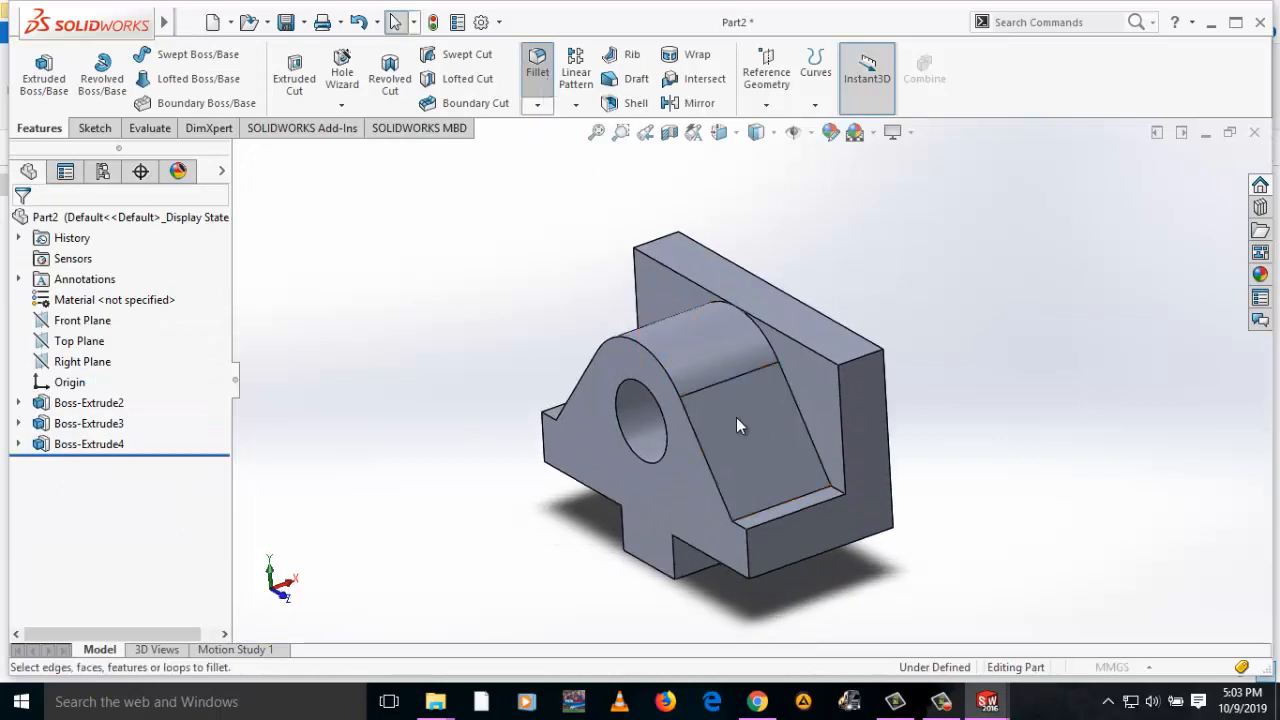
{"action": "left_click", "coordinate": [772, 514]}
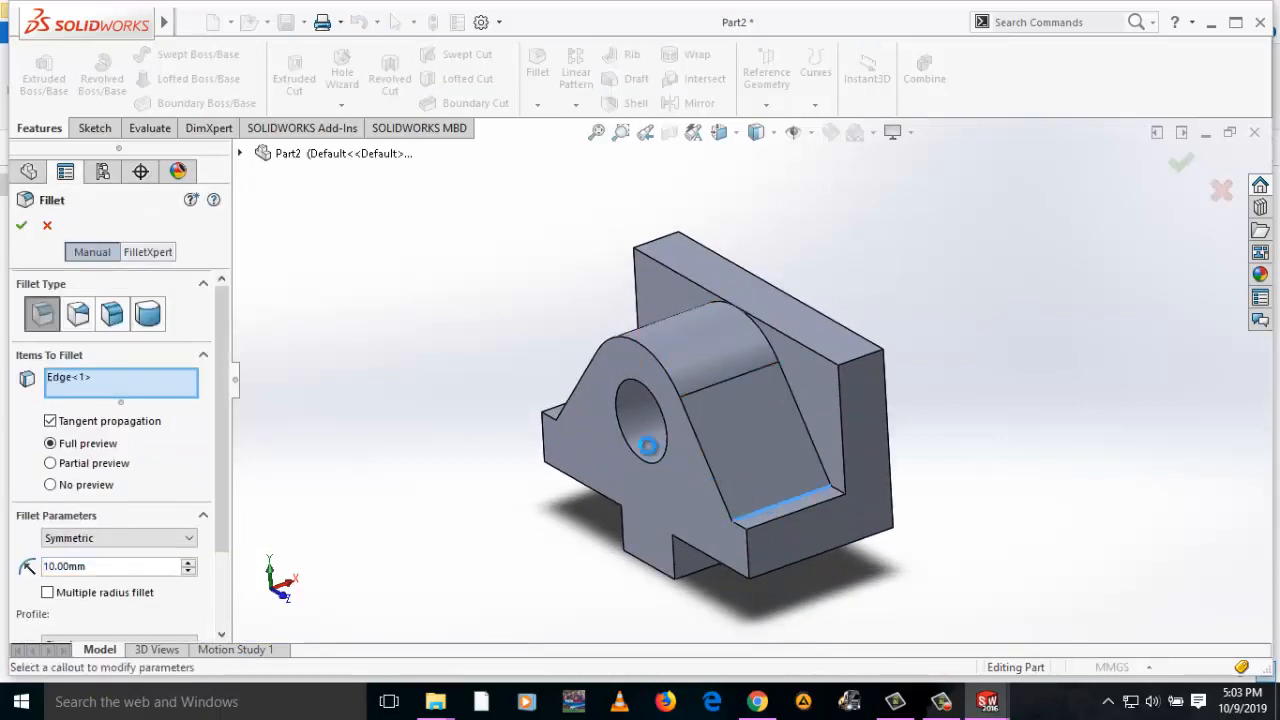
{"action": "middle_click_drag", "start_coordinate": [689, 443], "coordinate": [600, 438]}
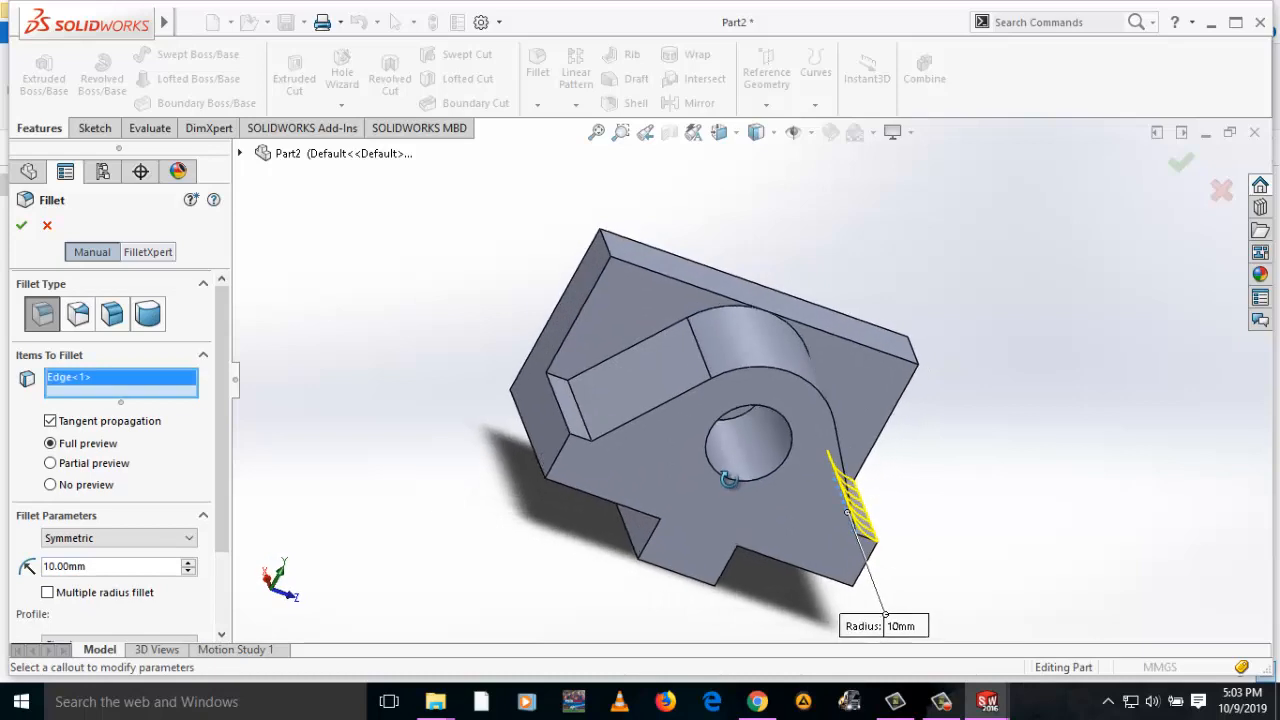
{"action": "left_click", "coordinate": [585, 426]}
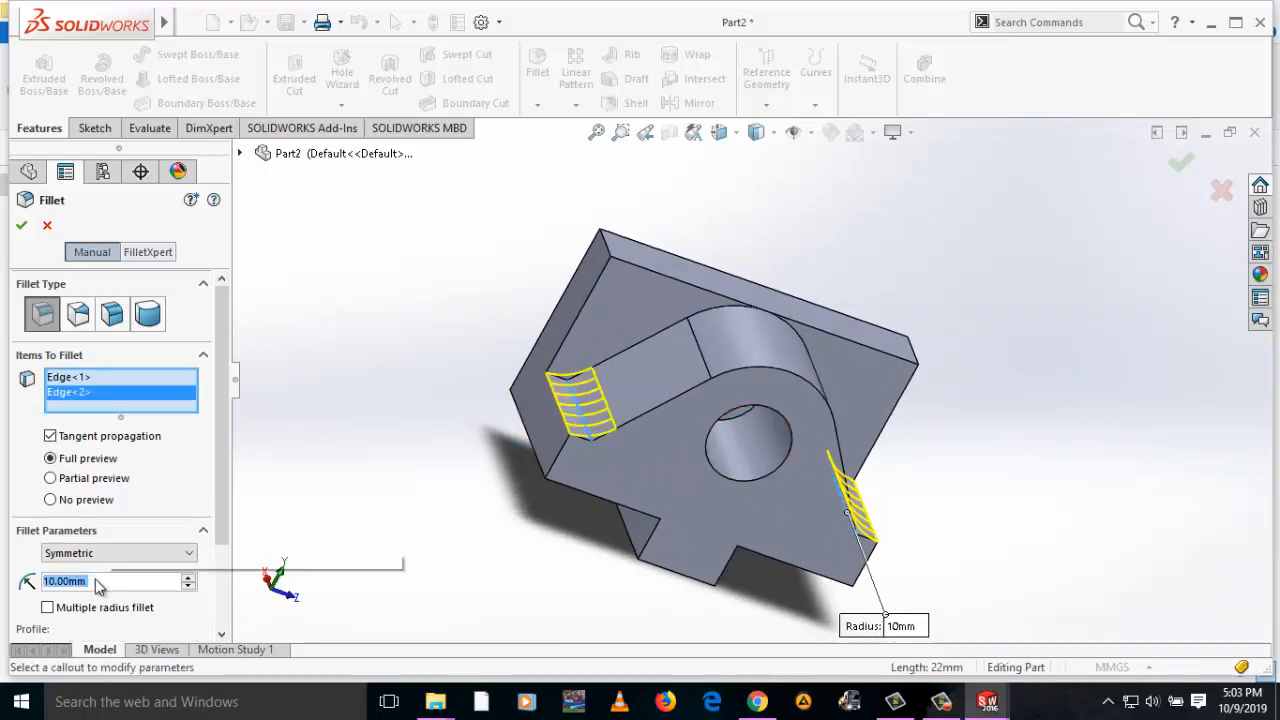
{"action": "type", "text": "3"}
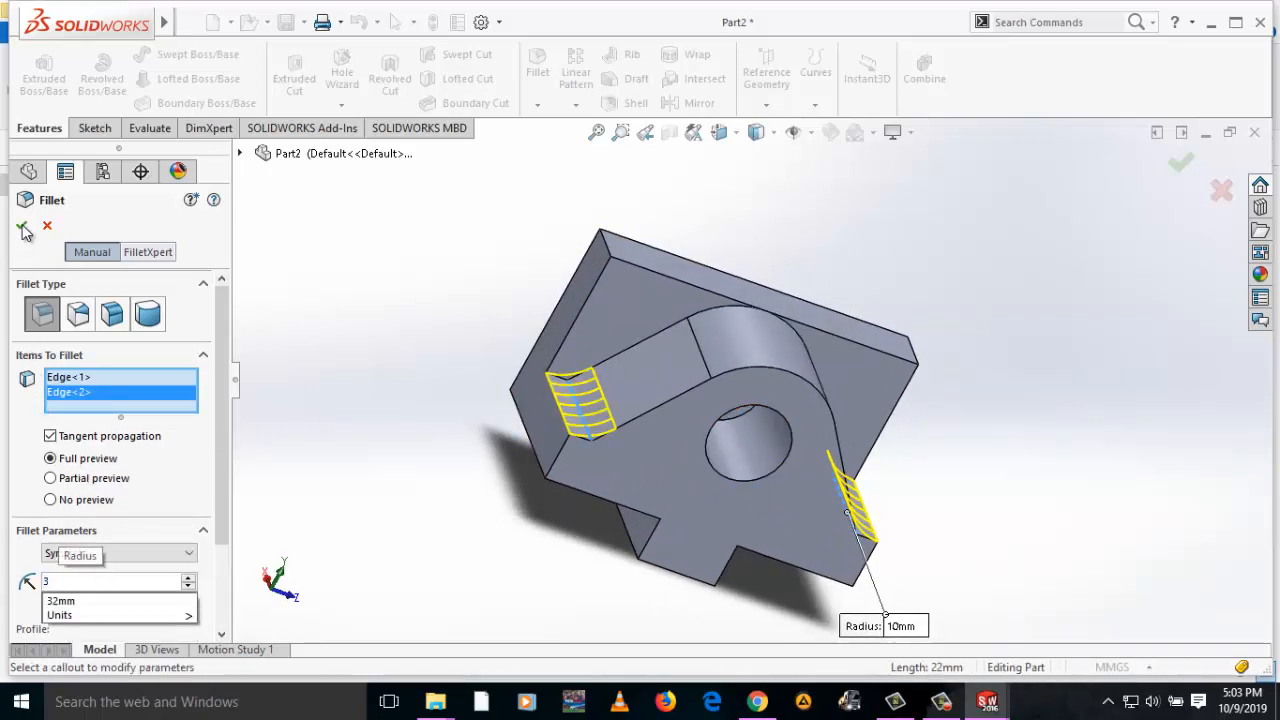
{"action": "key", "text": "Return"}
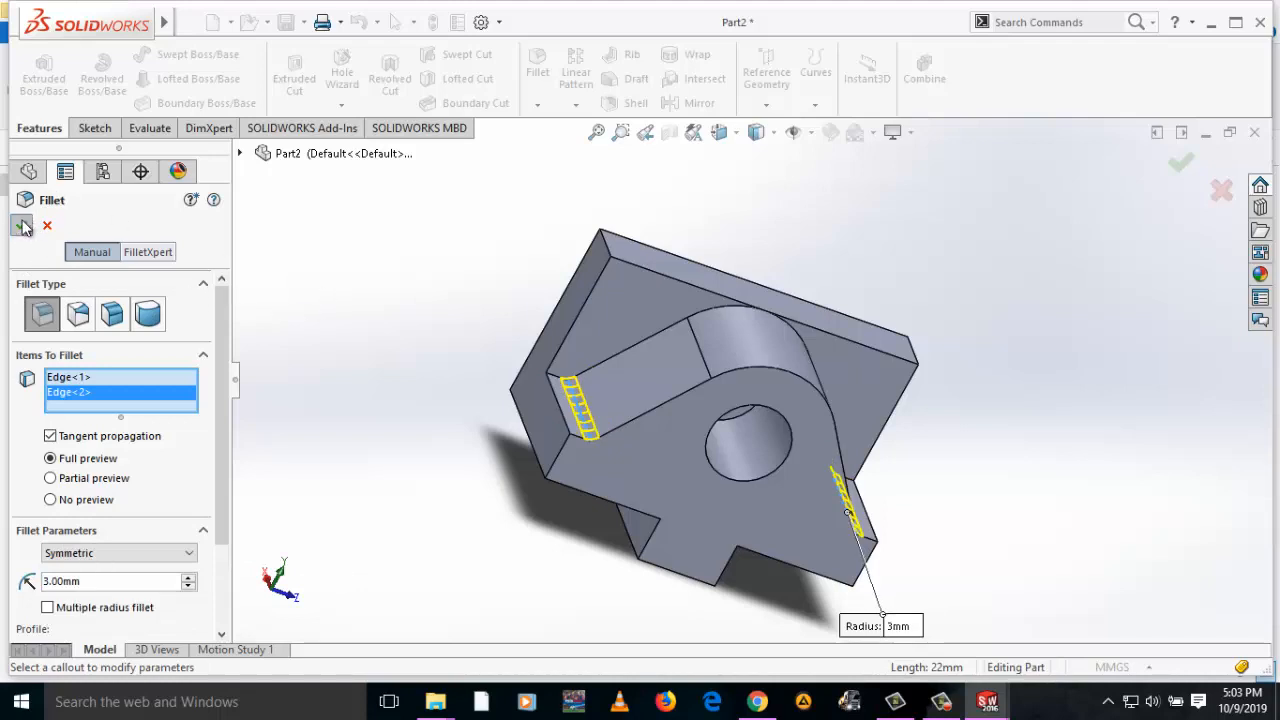
{"action": "left_click", "coordinate": [23, 227]}
Start a new sketch on the bottom face of the base rib and view it normal to the face
{"action": "scroll", "coordinate": [704, 380], "scroll_direction": "up", "scroll_amount": 4}
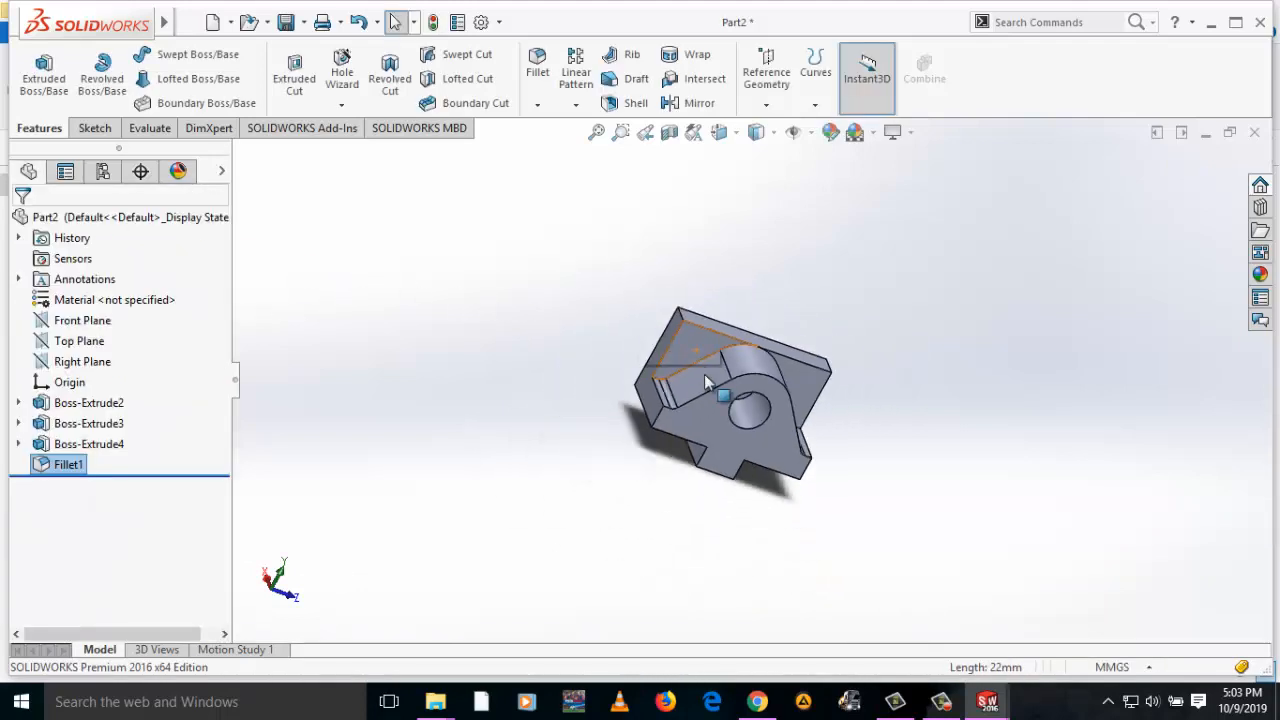
{"action": "middle_click_drag", "start_coordinate": [704, 380], "coordinate": [546, 122]}
{"action": "scroll", "coordinate": [690, 413], "scroll_direction": "down", "scroll_amount": 3}
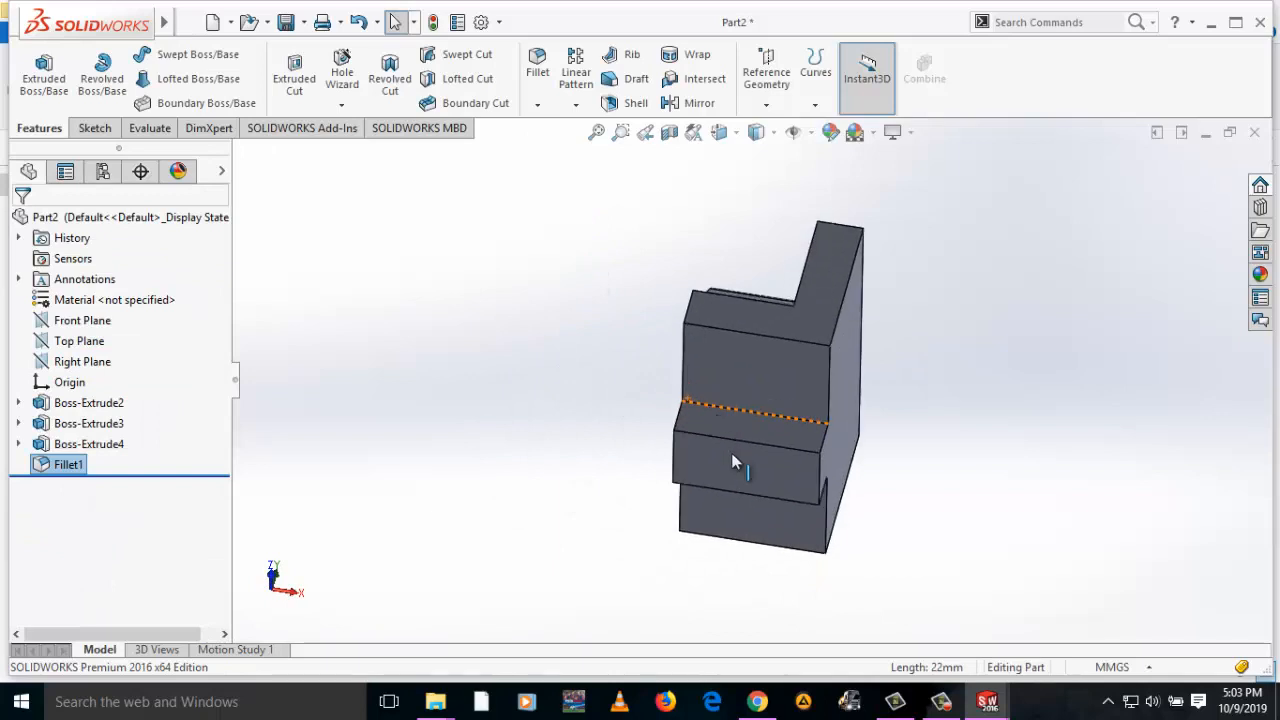
{"action": "left_click", "coordinate": [737, 458]}
{"action": "left_click", "coordinate": [806, 400]}
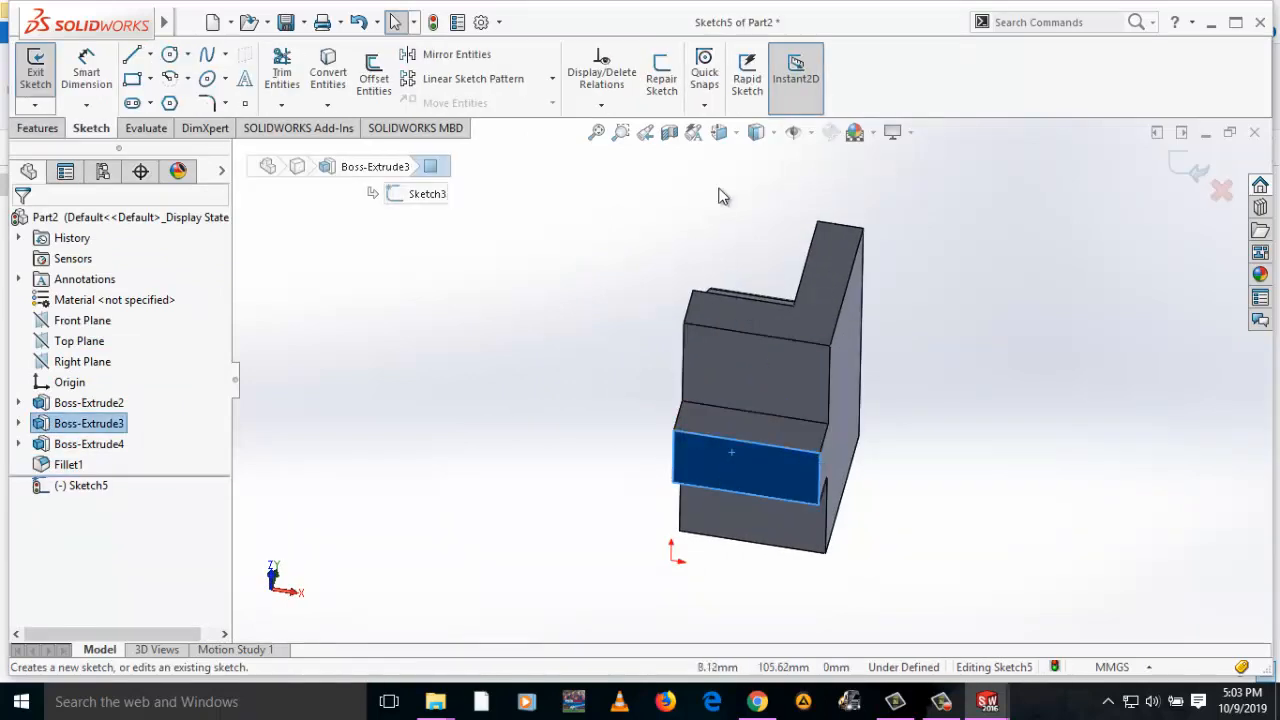
{"action": "left_click", "coordinate": [736, 132]}
{"action": "left_click", "coordinate": [828, 240]}
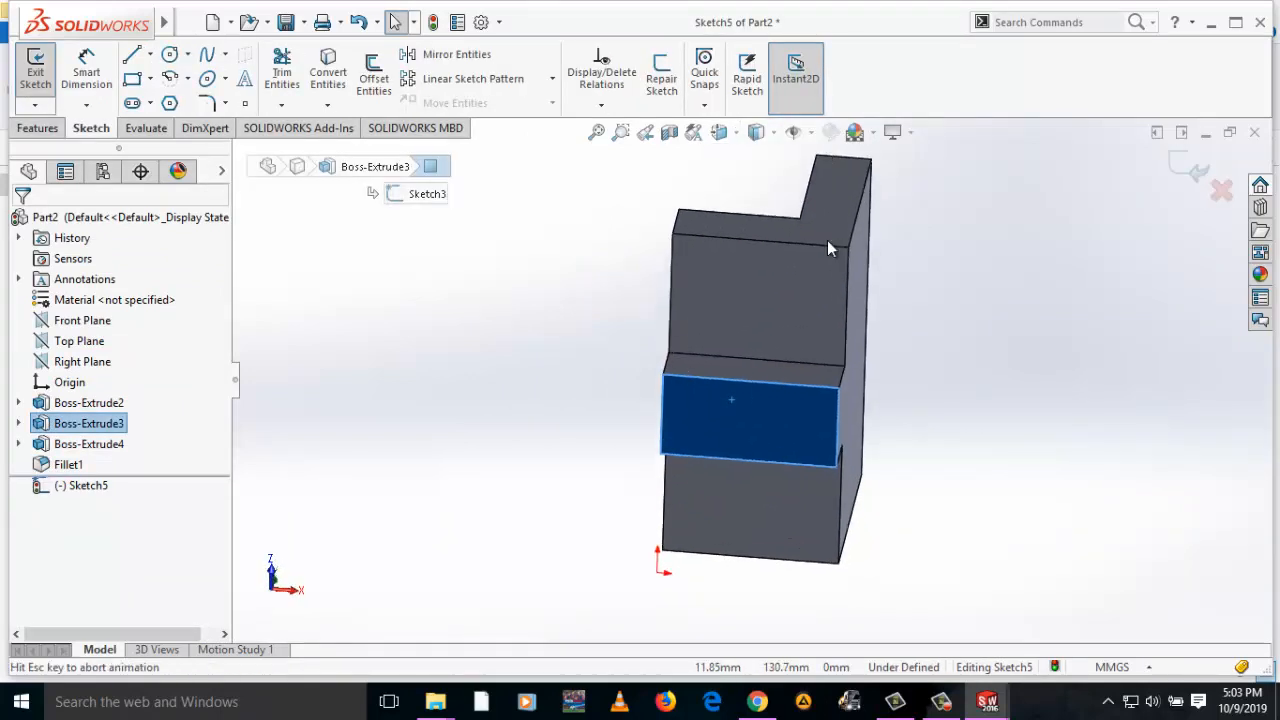
{"action": "left_click", "coordinate": [988, 386]}
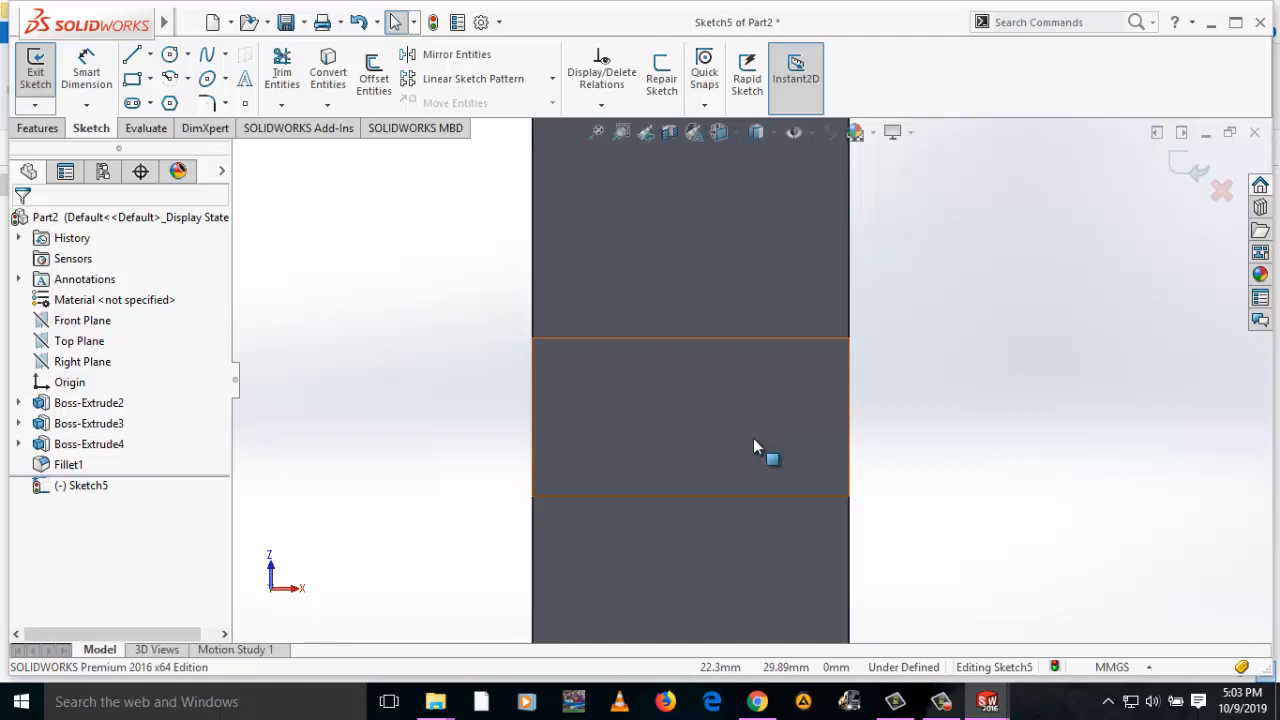
Sketch two small circles on the rib face's horizontal midline, centered at X about 8.6 mm and 24.1 mm
{"action": "left_click", "coordinate": [168, 56]}
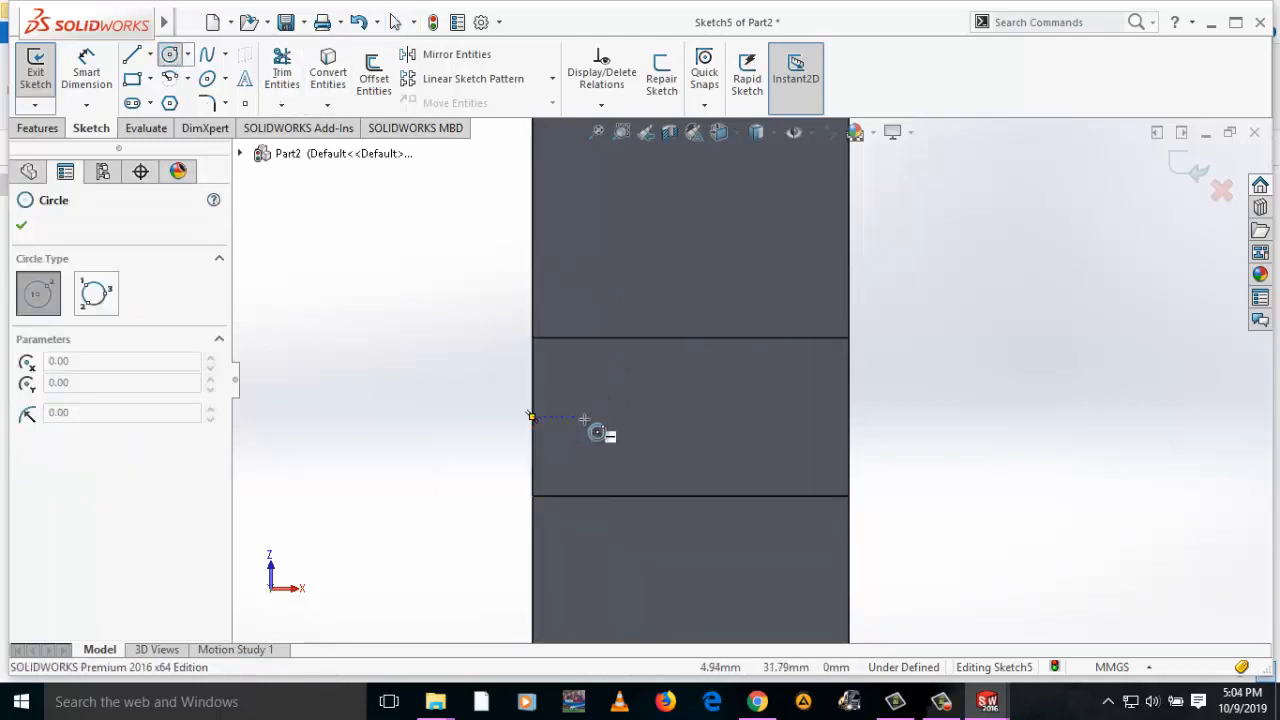
{"action": "left_click", "coordinate": [618, 417]}
{"action": "left_click", "coordinate": [624, 440]}
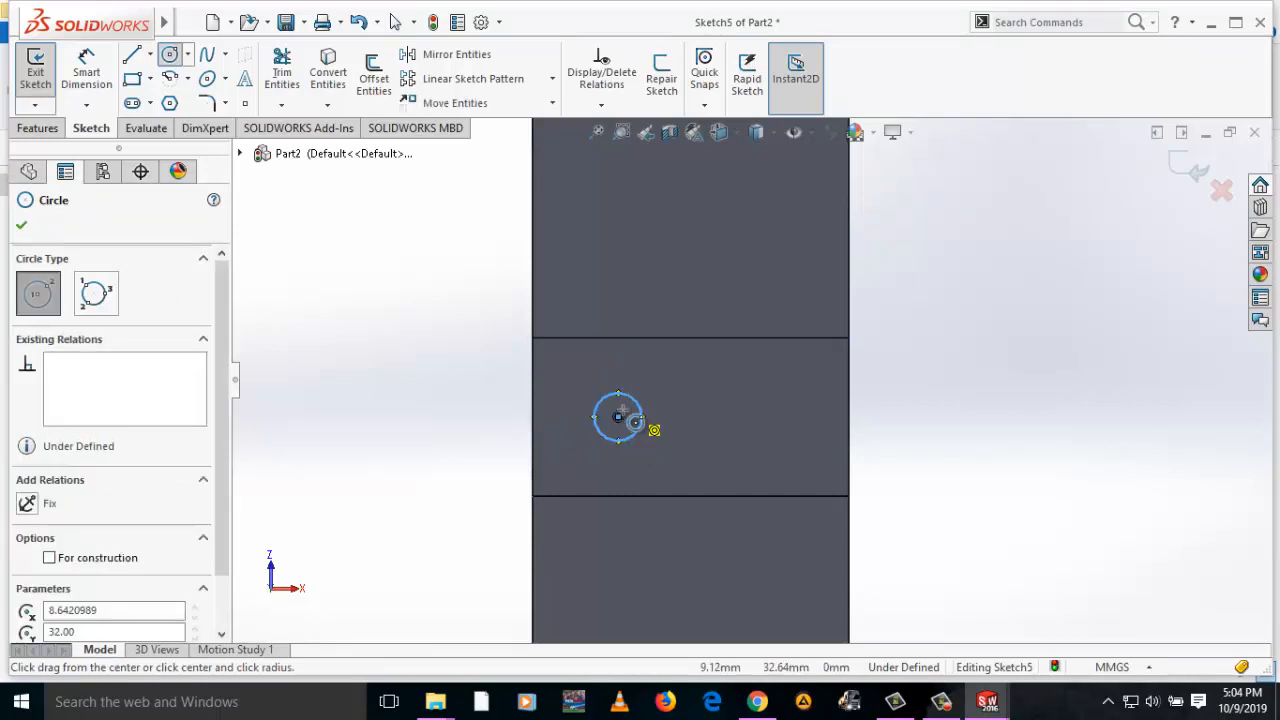
{"action": "left_click", "coordinate": [769, 415]}
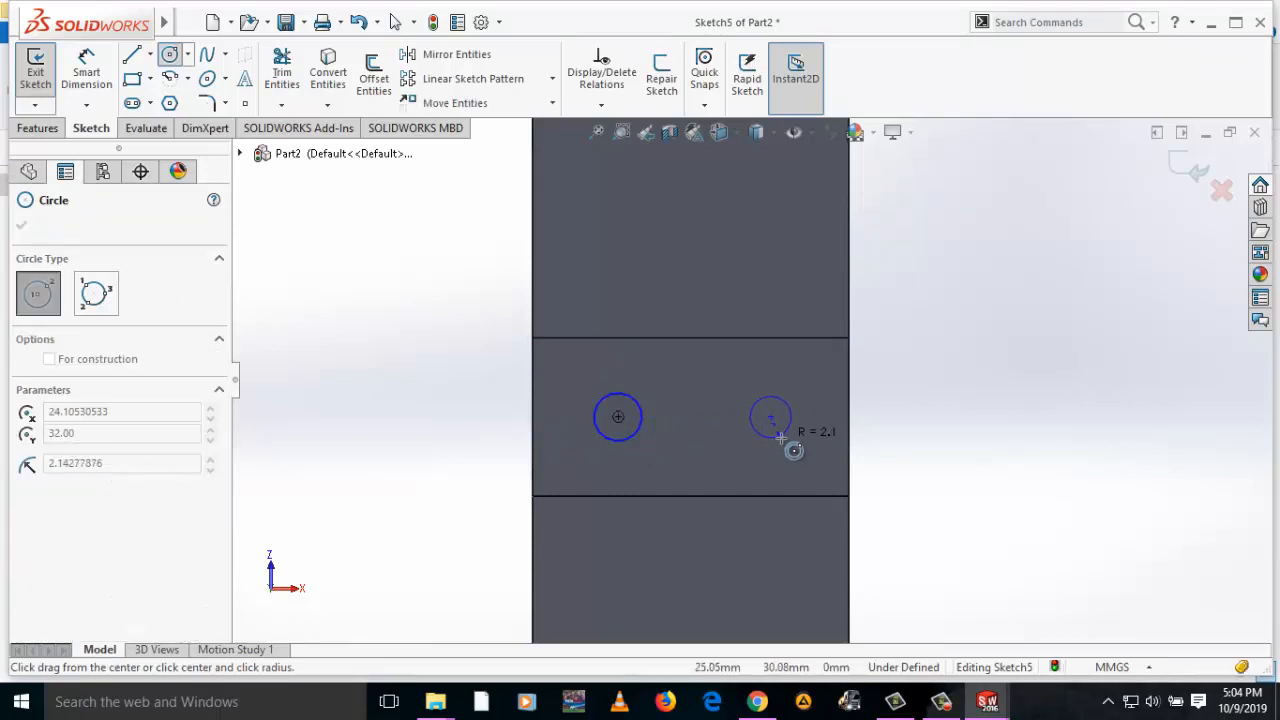
{"action": "left_click", "coordinate": [782, 440]}
{"action": "right_click_drag", "start_coordinate": [783, 441], "coordinate": [800, 372]}
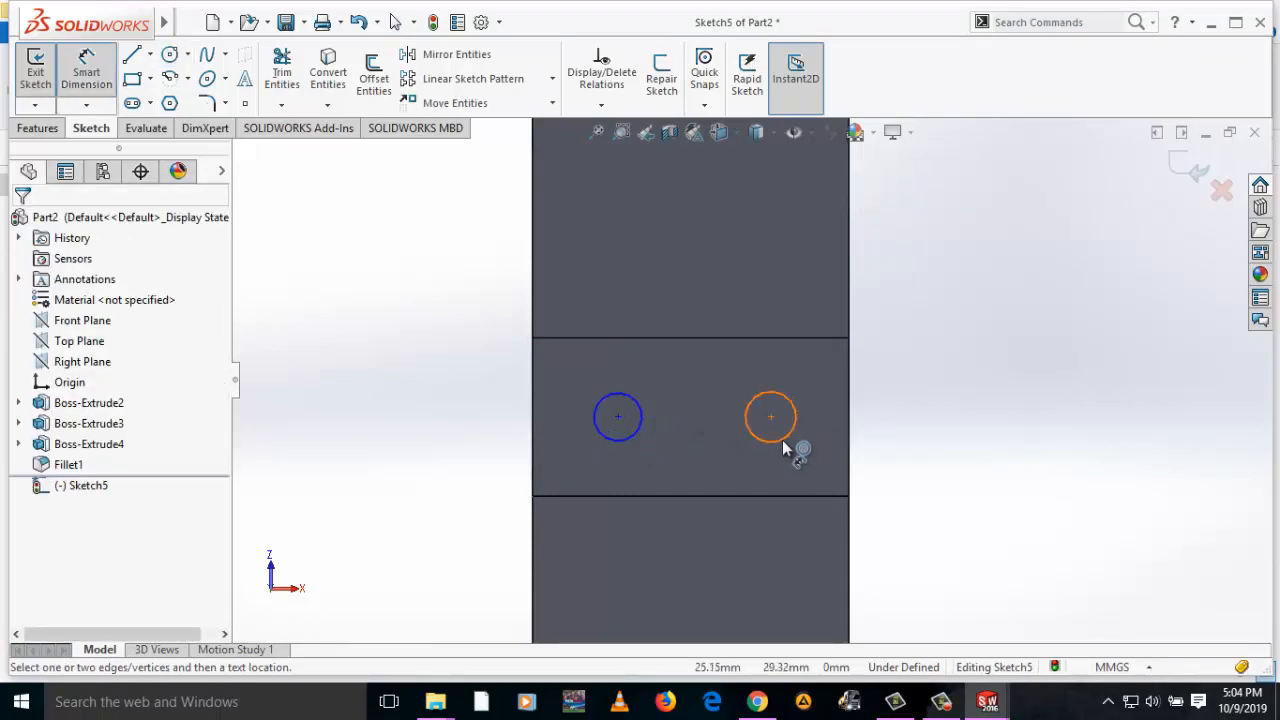
Dimension both circles on the rib face to a diameter of 6 mm
{"action": "left_click", "coordinate": [782, 440]}
{"action": "left_click", "coordinate": [916, 440]}
{"action": "type", "text": "6"}
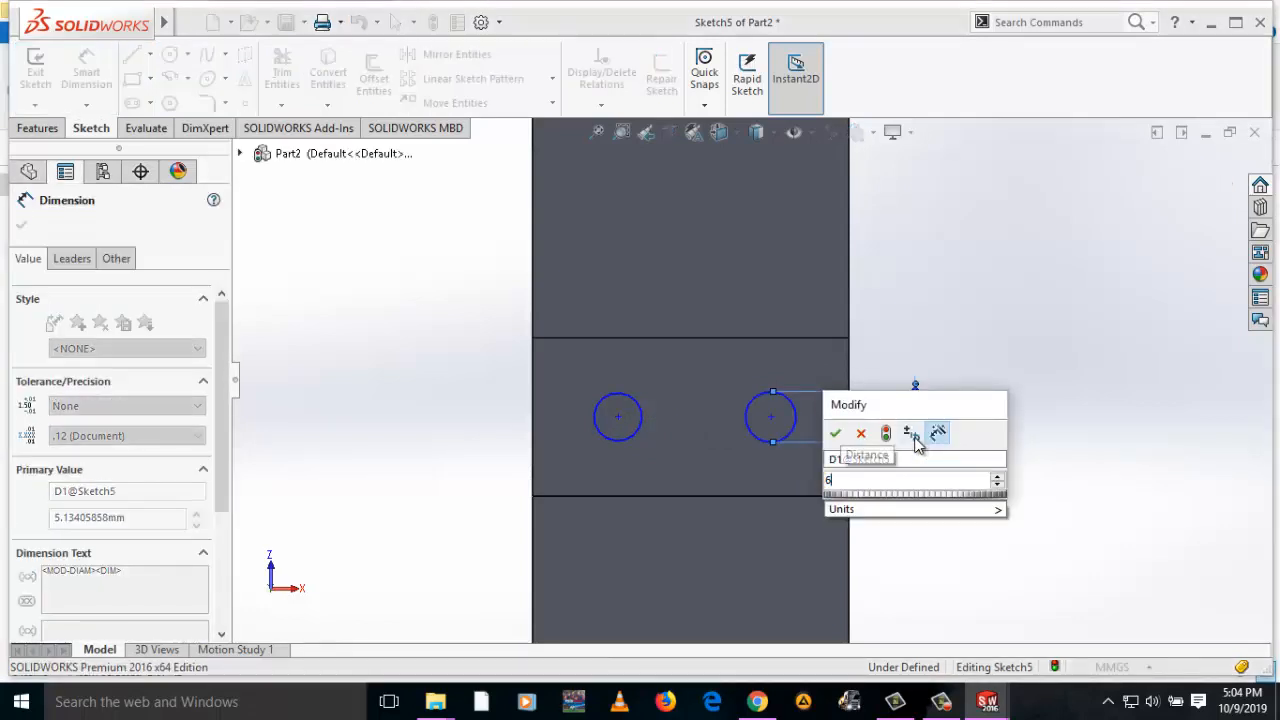
{"action": "key", "text": "Return"}
{"action": "left_click", "coordinate": [635, 435]}
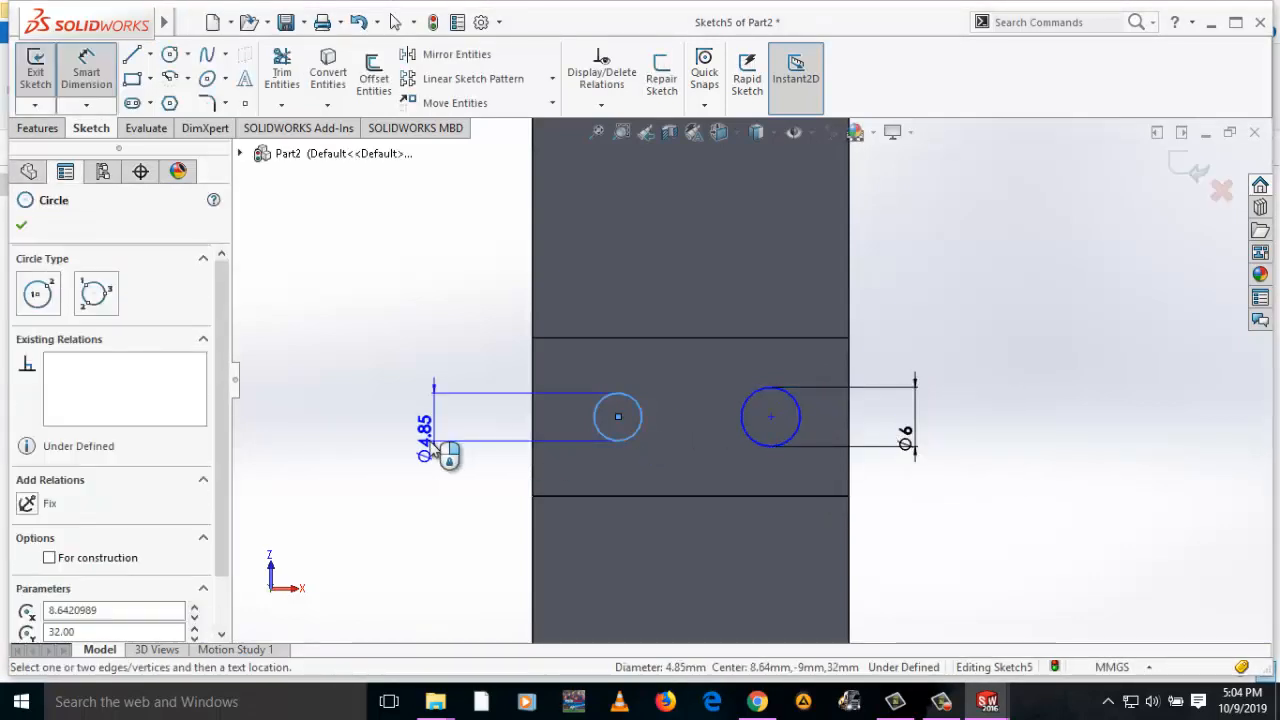
{"action": "left_click", "coordinate": [443, 450]}
{"action": "type", "text": "6"}
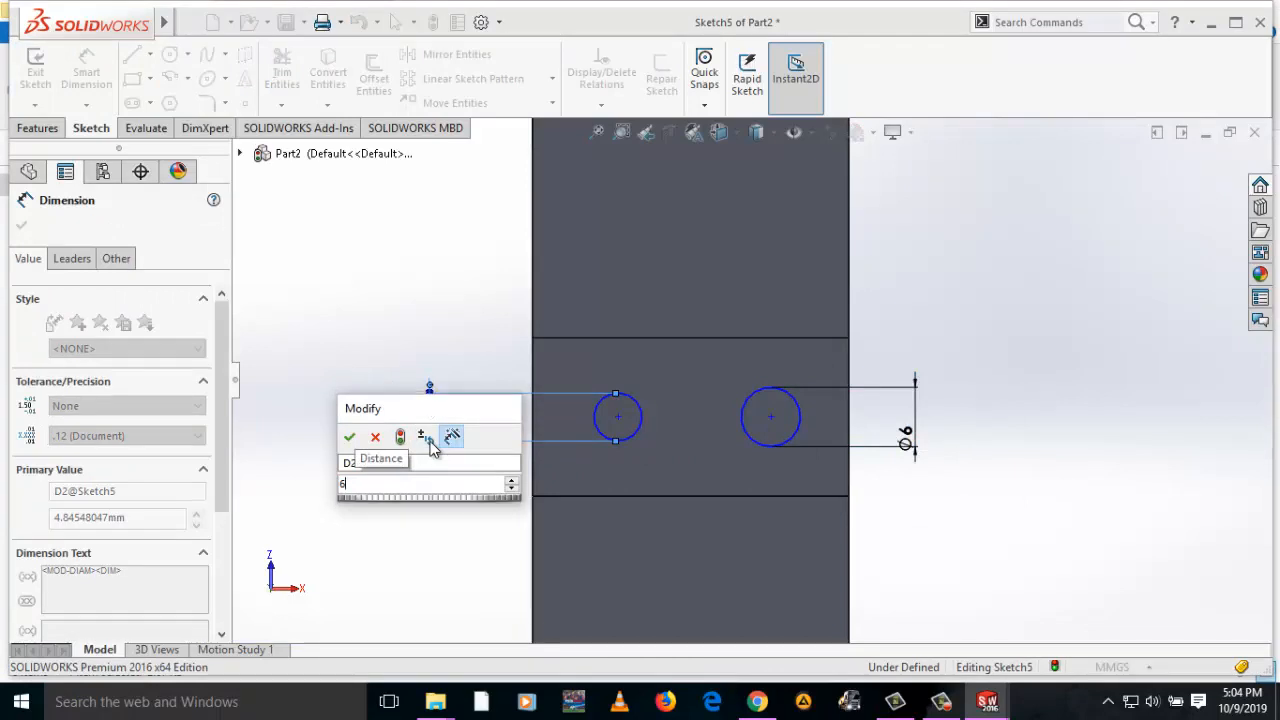
{"action": "key", "text": "Return"}
Dimension the distance between the two circle centers as 16 mm
{"action": "left_click", "coordinate": [618, 417]}
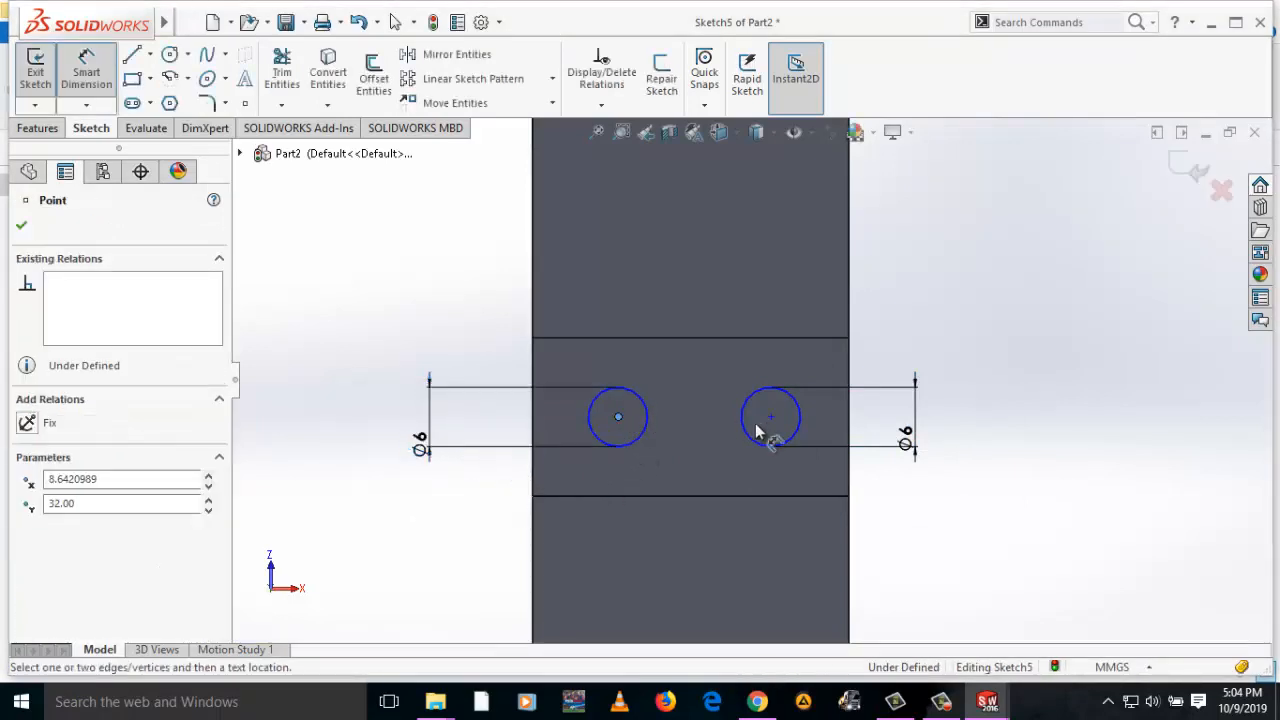
{"action": "left_click", "coordinate": [772, 419]}
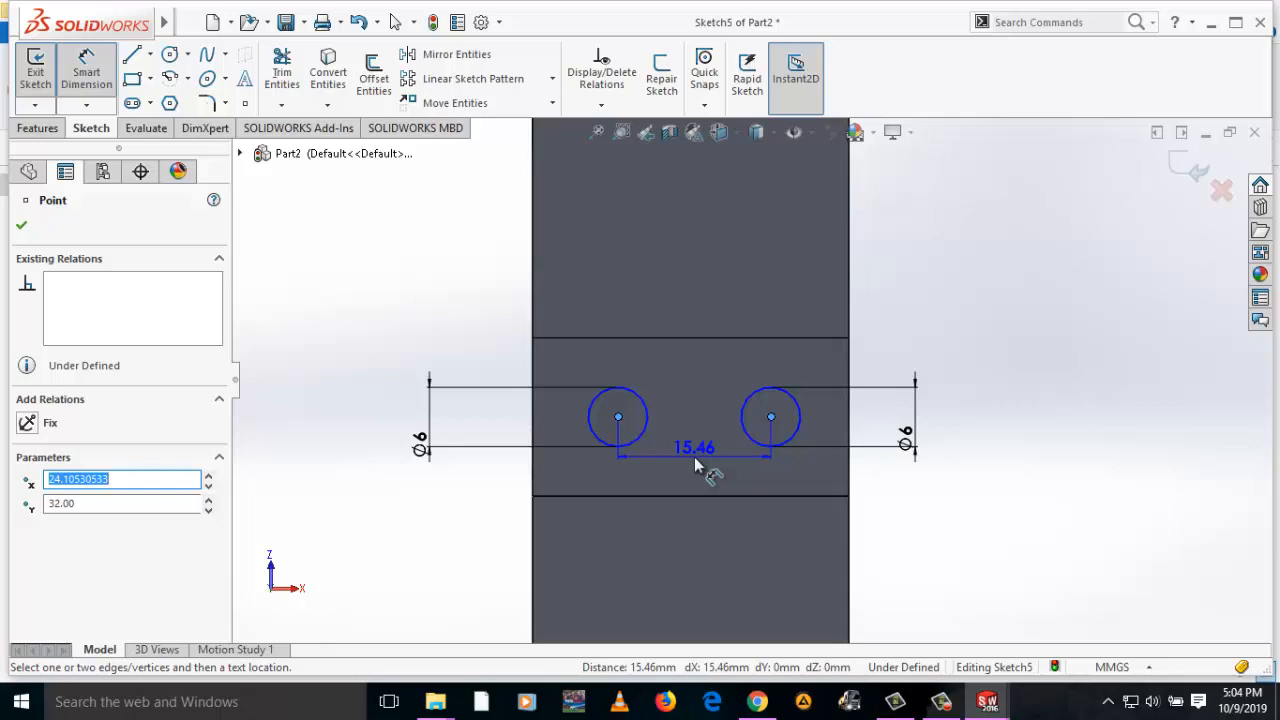
{"action": "left_click", "coordinate": [694, 457]}
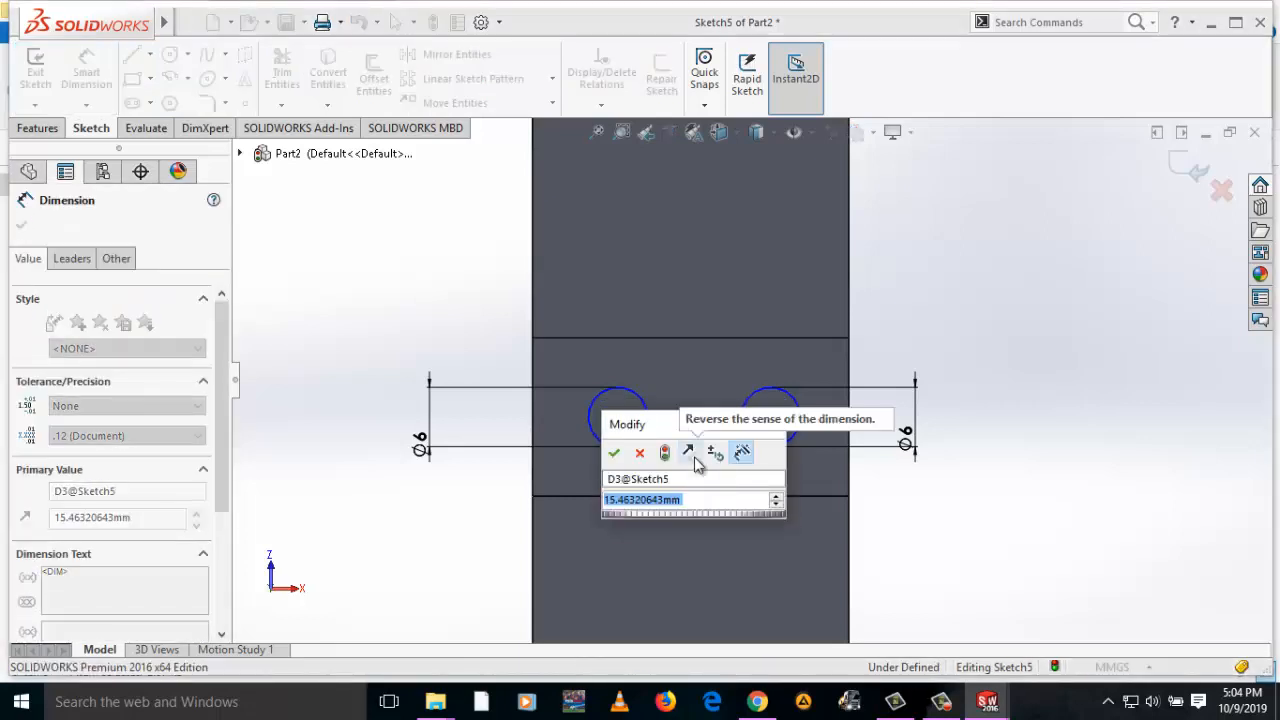
{"action": "type", "text": "16"}
{"action": "key", "text": "Return"}
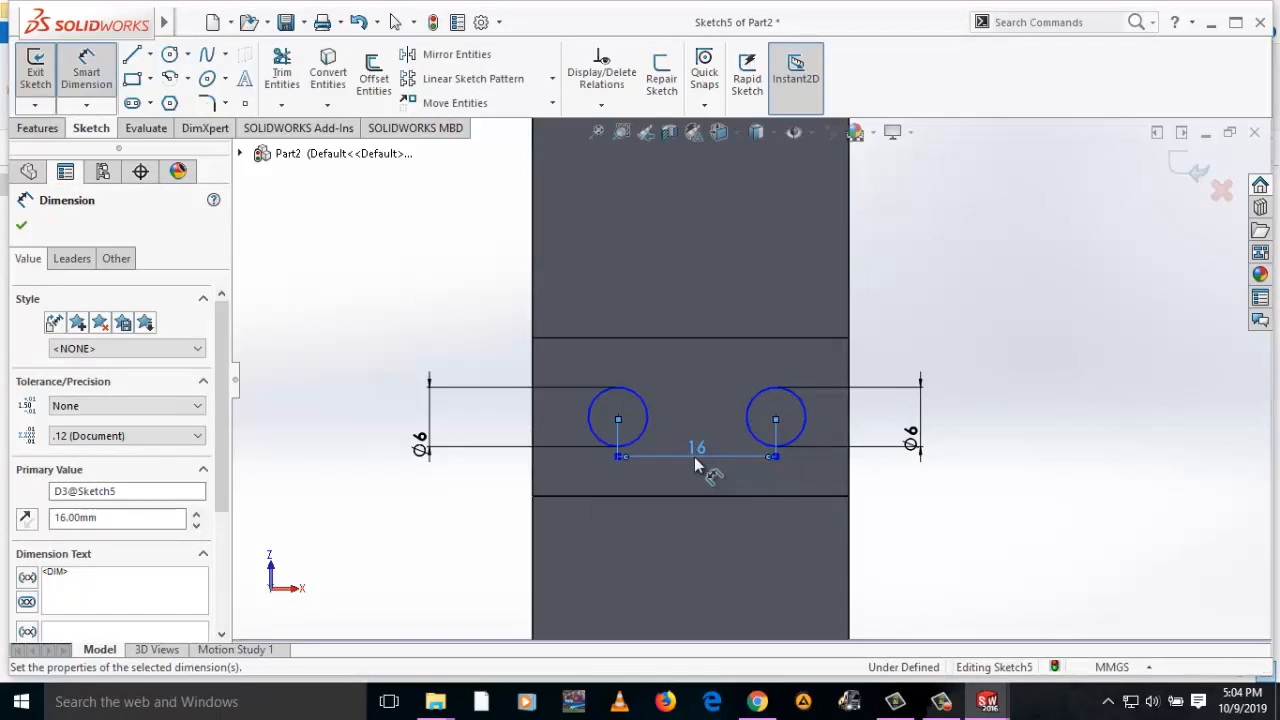
Dimension the center of the circle at higher X 8 mm from the rib's adjacent short edge
{"action": "left_click", "coordinate": [776, 419]}
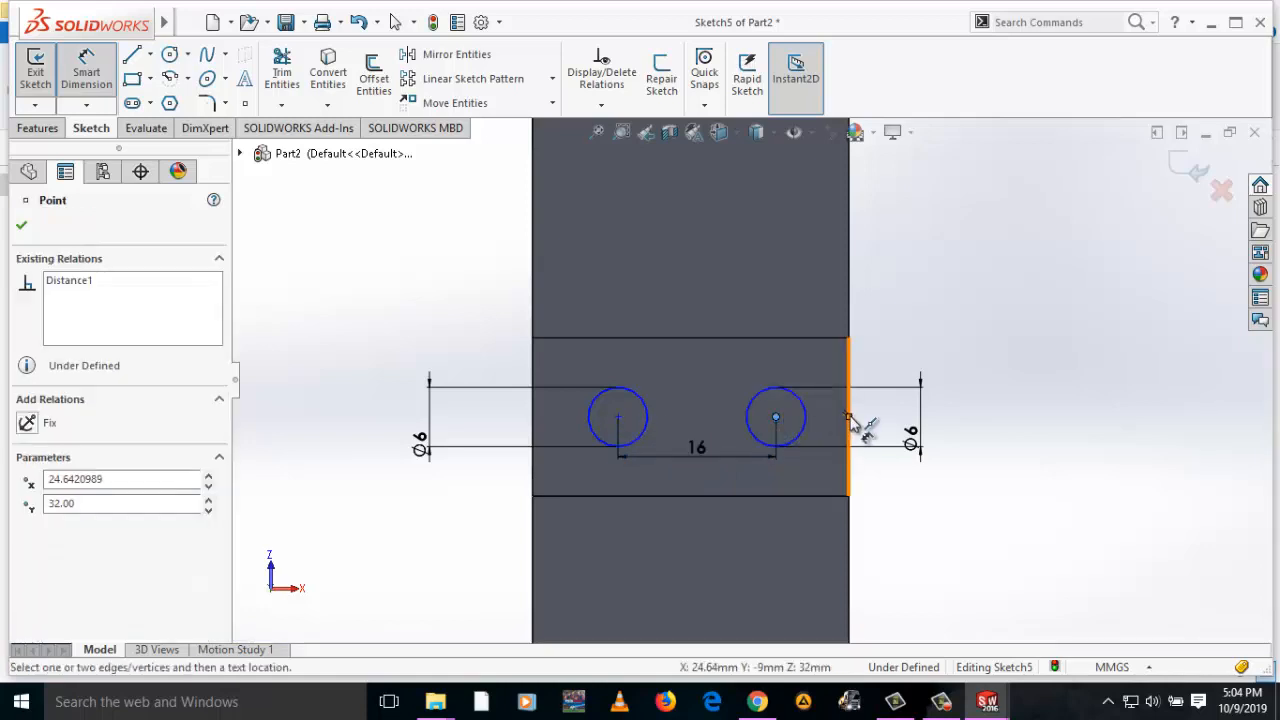
{"action": "left_click", "coordinate": [852, 382]}
{"action": "left_click", "coordinate": [906, 333]}
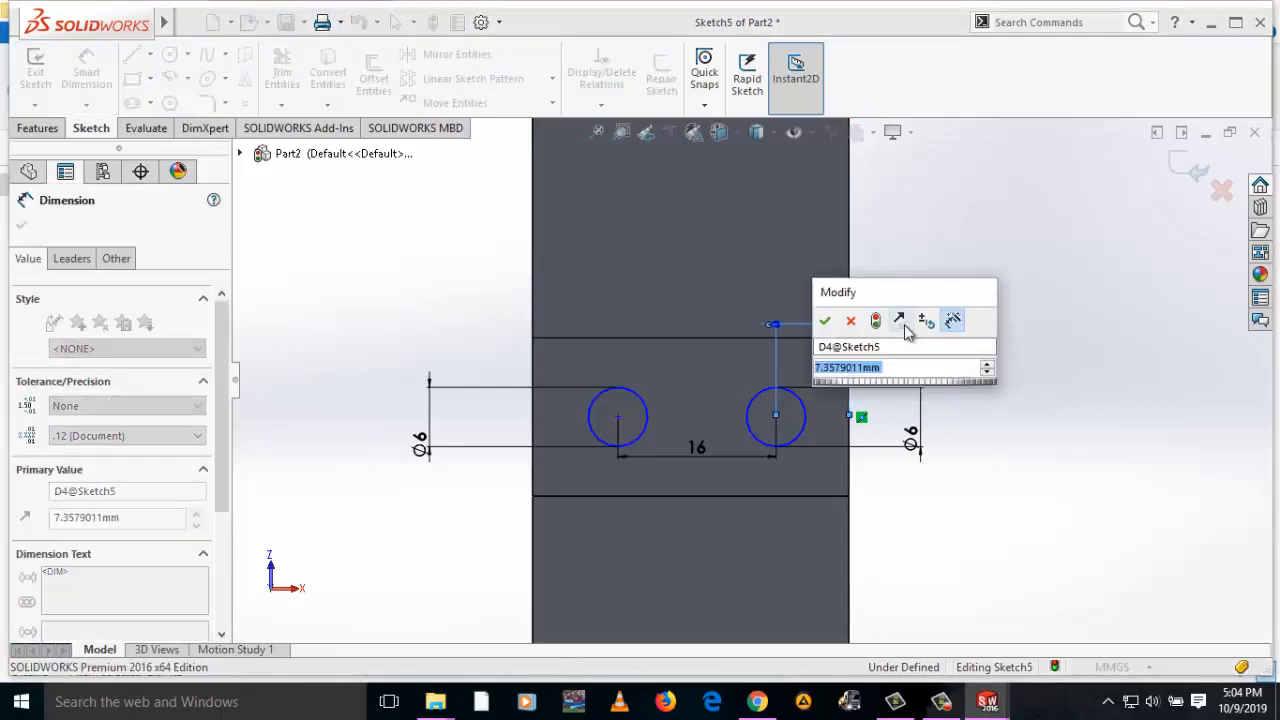
{"action": "type", "text": "8"}
{"action": "key", "text": "Return"}
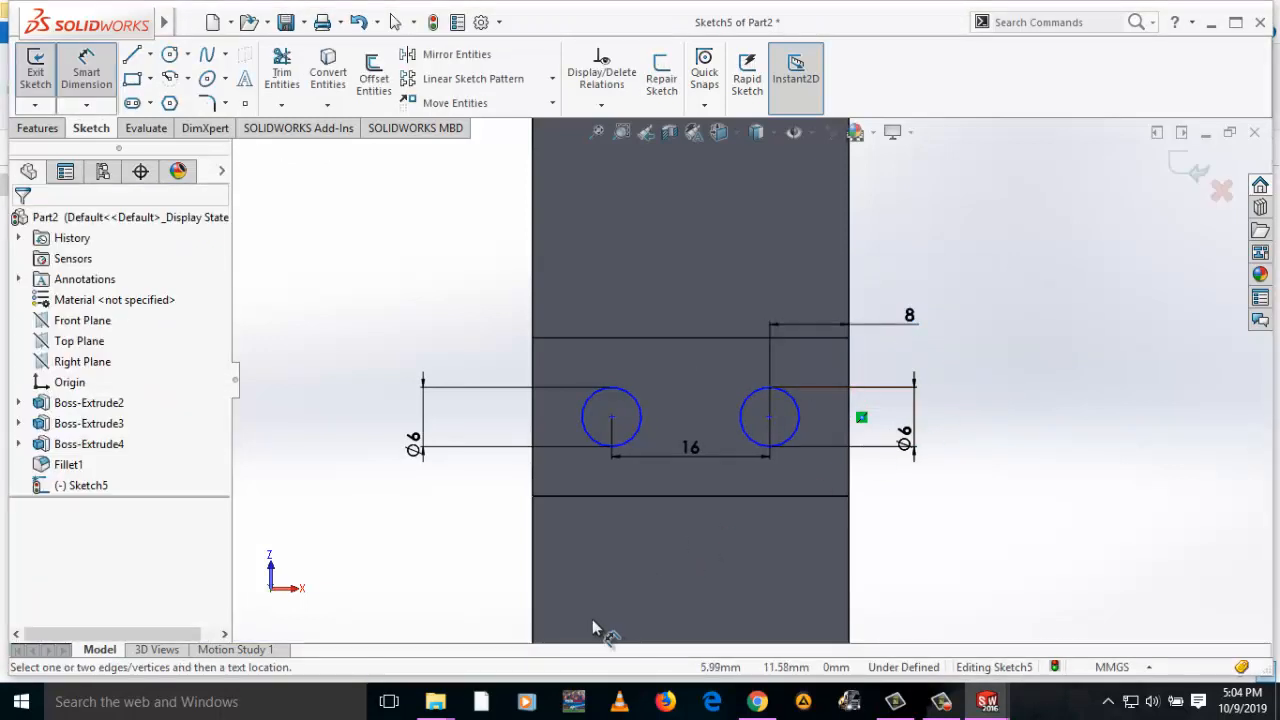
Cut-extrude the two 6 mm circles into the rib with a Blind depth of 16 mm
{"action": "left_click", "coordinate": [40, 128]}
{"action": "left_click", "coordinate": [293, 85]}
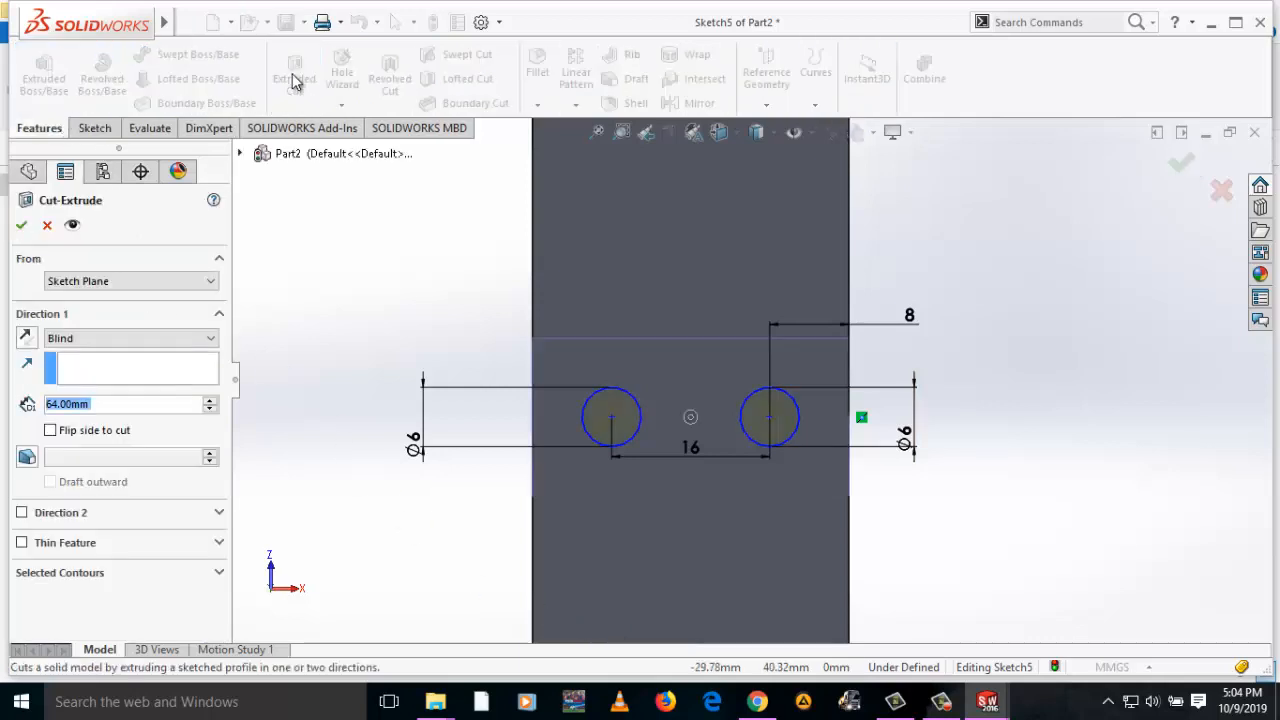
{"action": "middle_click_drag", "start_coordinate": [473, 296], "coordinate": [352, 323]}
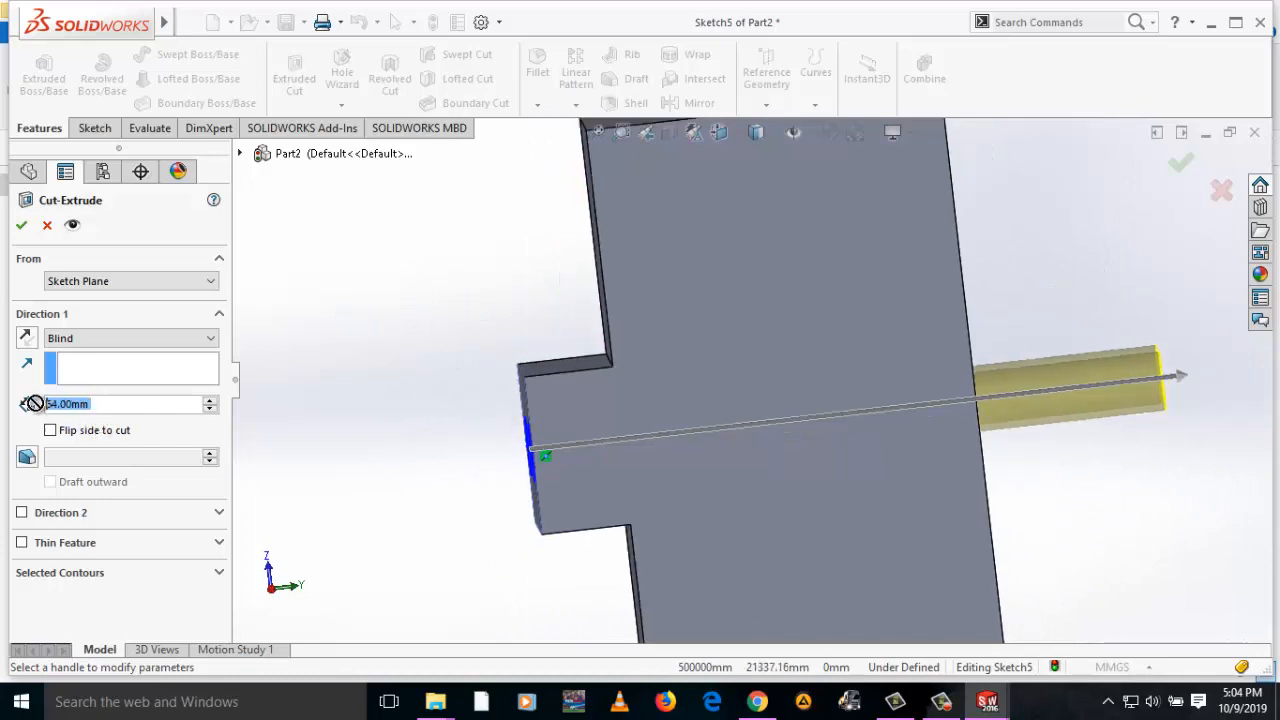
{"action": "type", "text": "1"}
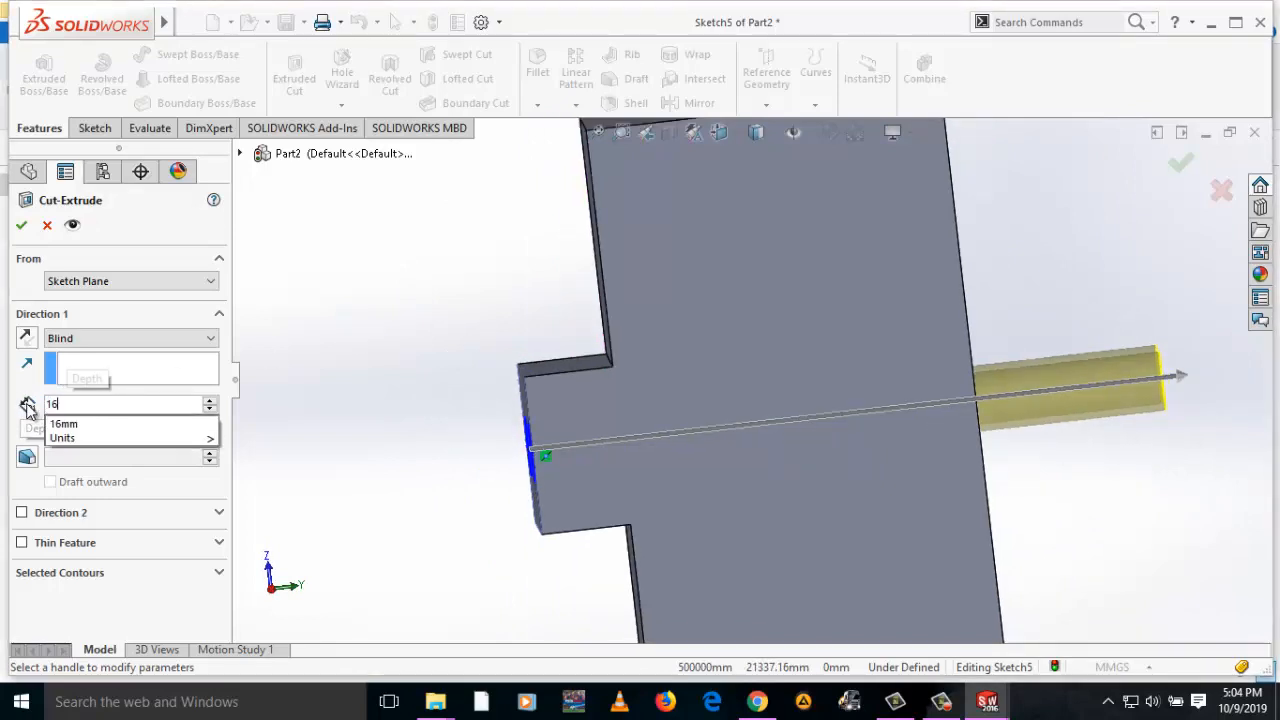
{"action": "type", "text": "6"}
{"action": "key", "text": "Return"}
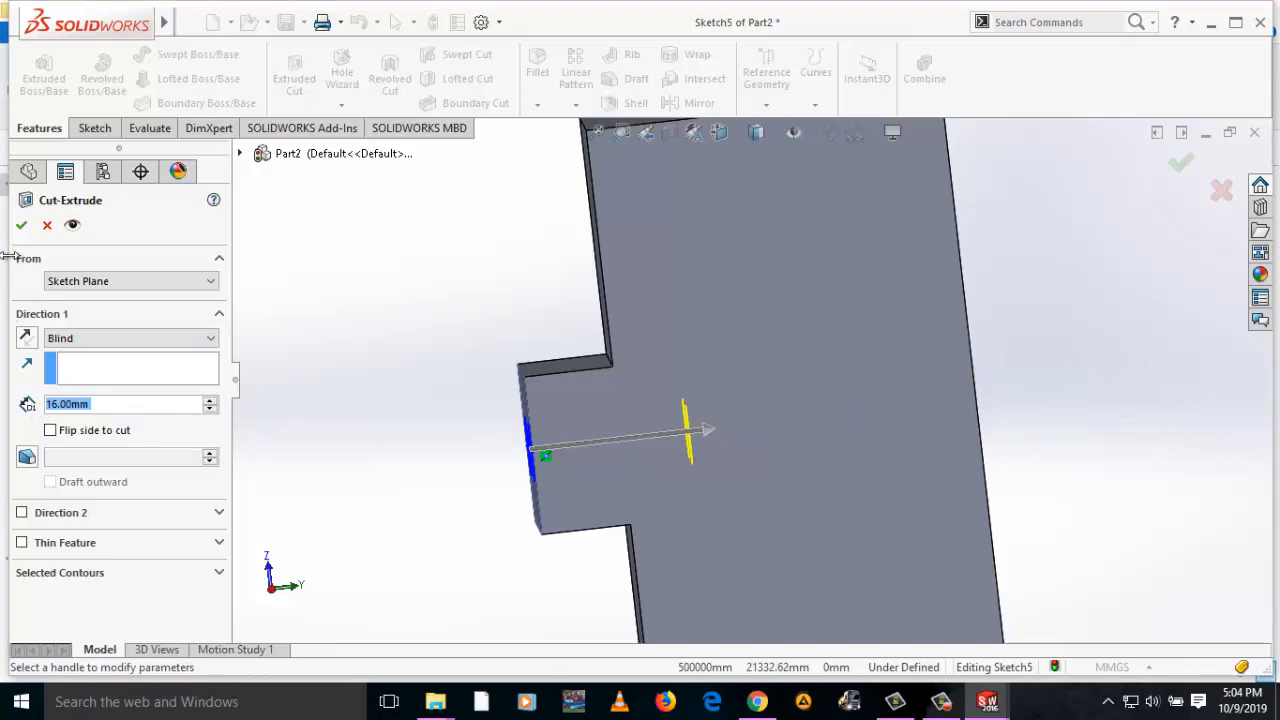
{"action": "key", "text": "Return"}
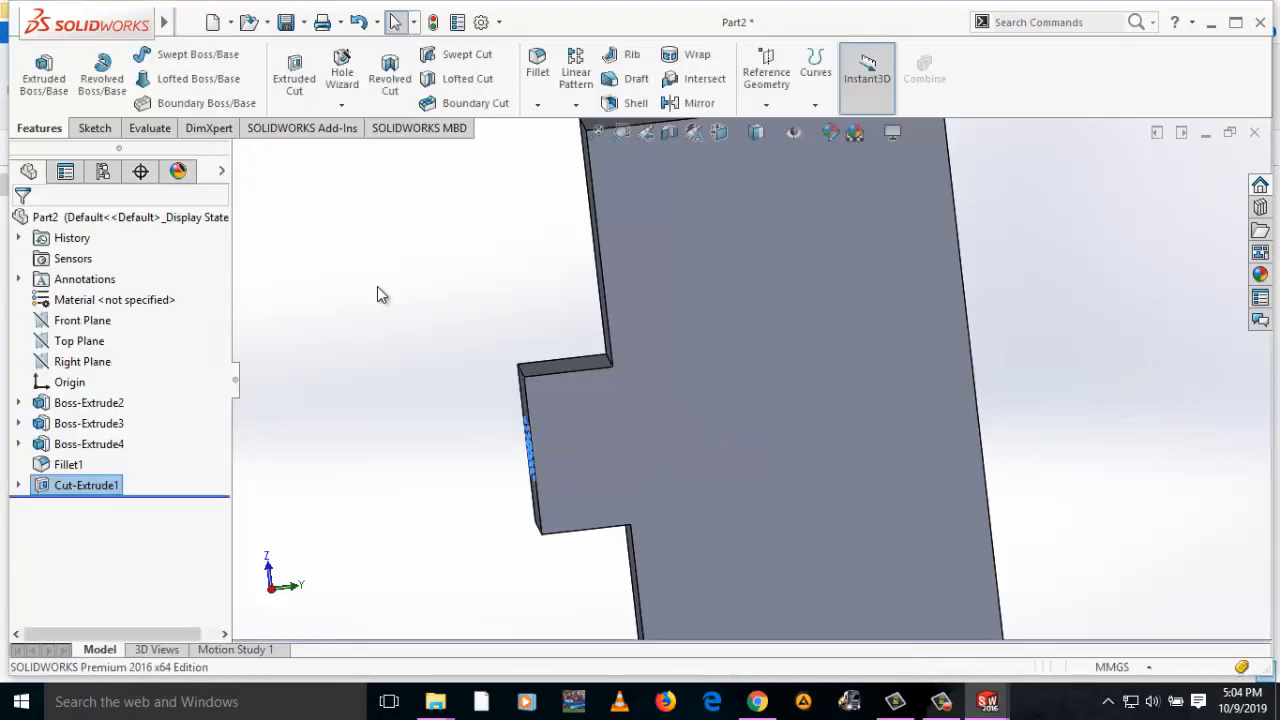
Start a new sketch on the support's outer face around the bore
{"action": "key", "text": "f"}
{"action": "middle_click_drag", "start_coordinate": [445, 328], "coordinate": [606, 411]}
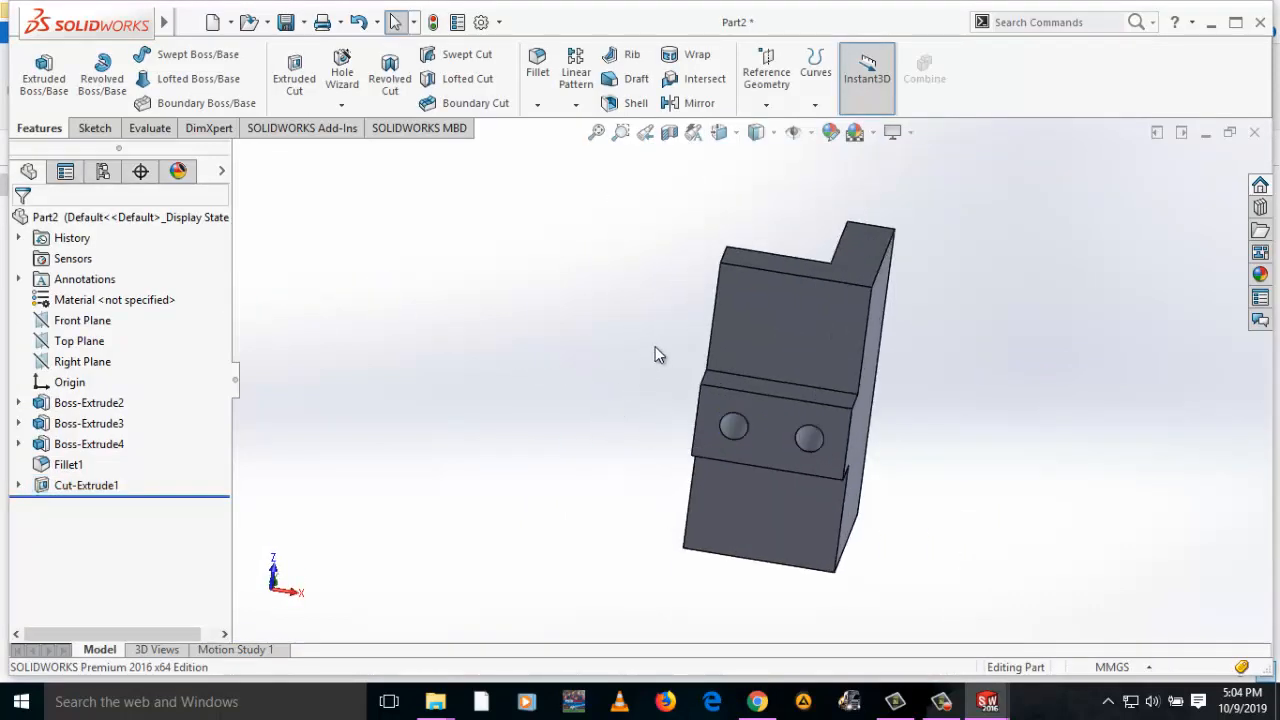
{"action": "middle_click_drag", "start_coordinate": [657, 354], "coordinate": [840, 622]}
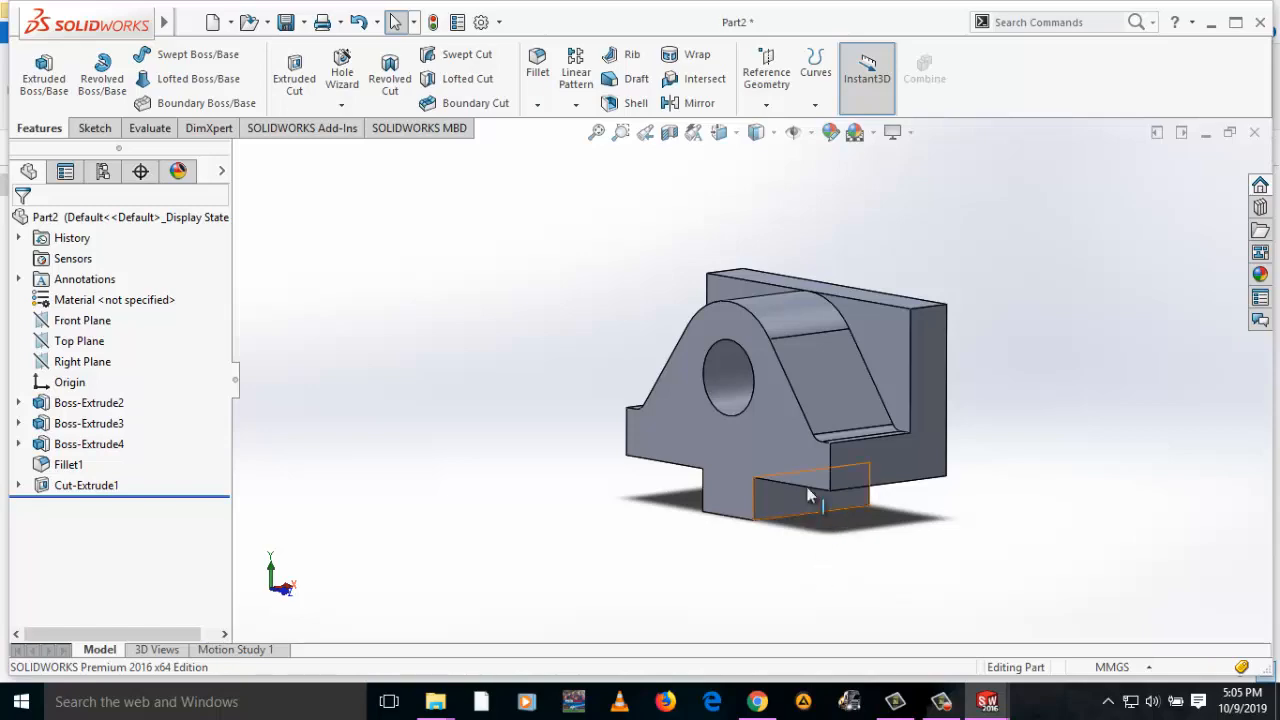
{"action": "scroll", "coordinate": [716, 418], "scroll_direction": "down", "scroll_amount": 5}
{"action": "mouse_move", "coordinate": [737, 420]}
{"action": "middle_mouse_down"}
{"action": "mouse_move", "coordinate": [771, 414]}
{"action": "mouse_move", "coordinate": [751, 406]}
{"action": "mouse_move", "coordinate": [765, 395]}
{"action": "middle_mouse_up"}
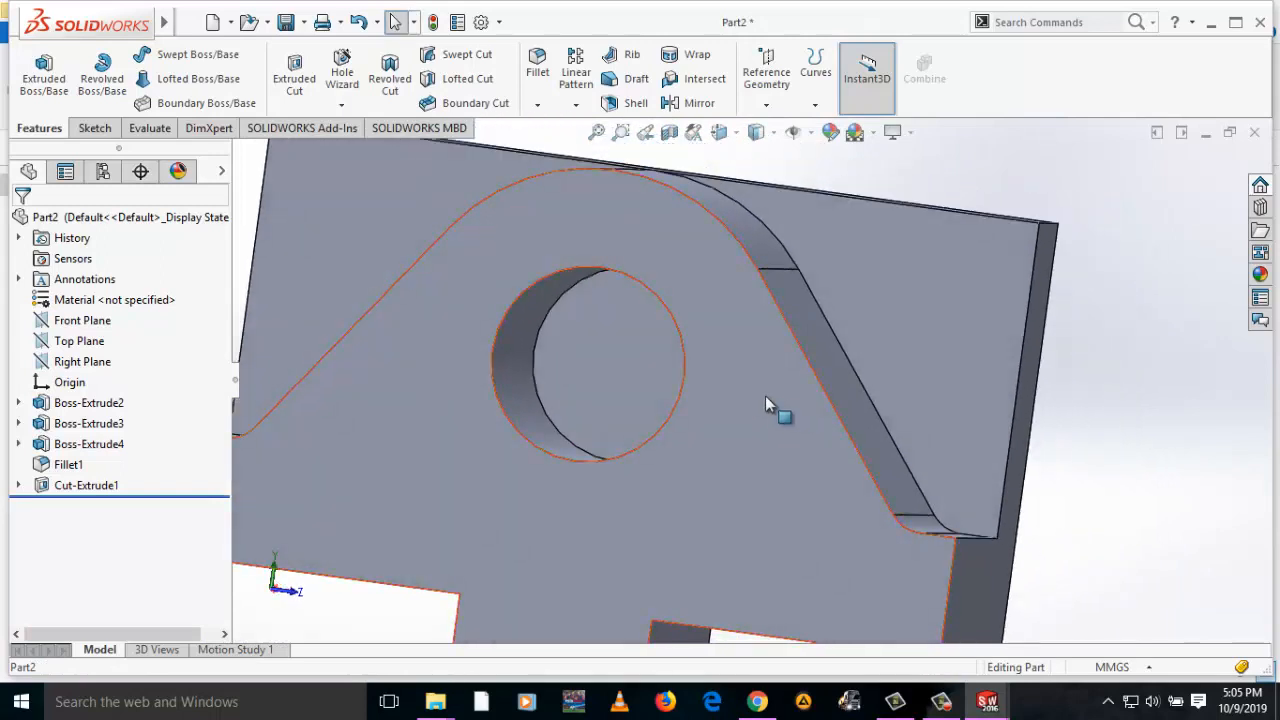
{"action": "left_click", "coordinate": [650, 380]}
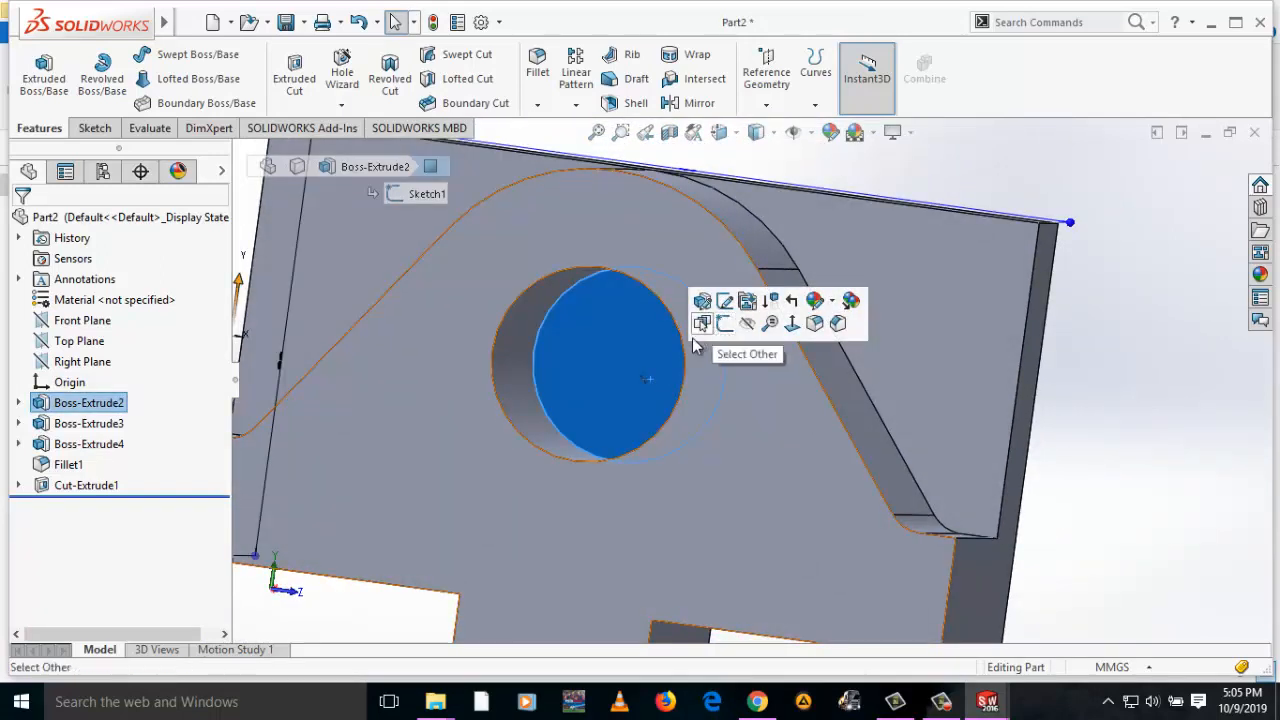
{"action": "left_click", "coordinate": [693, 395]}
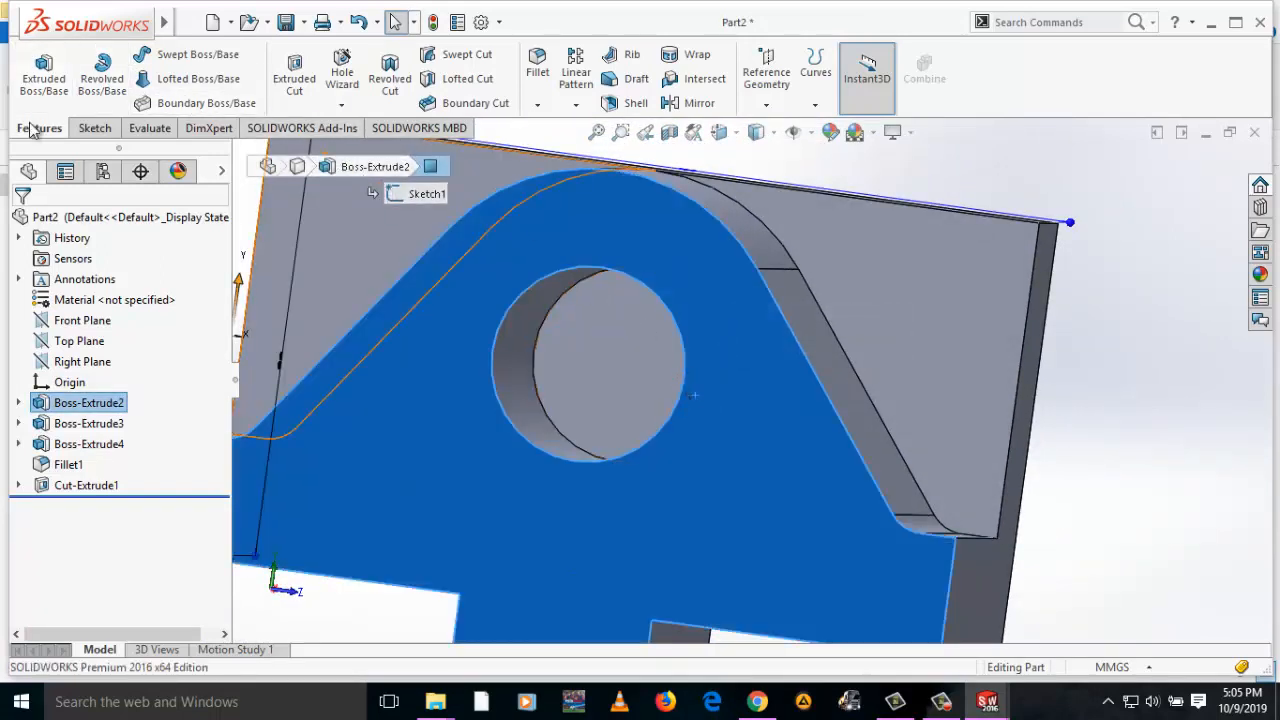
{"action": "left_click", "coordinate": [95, 128]}
{"action": "left_click", "coordinate": [35, 72]}
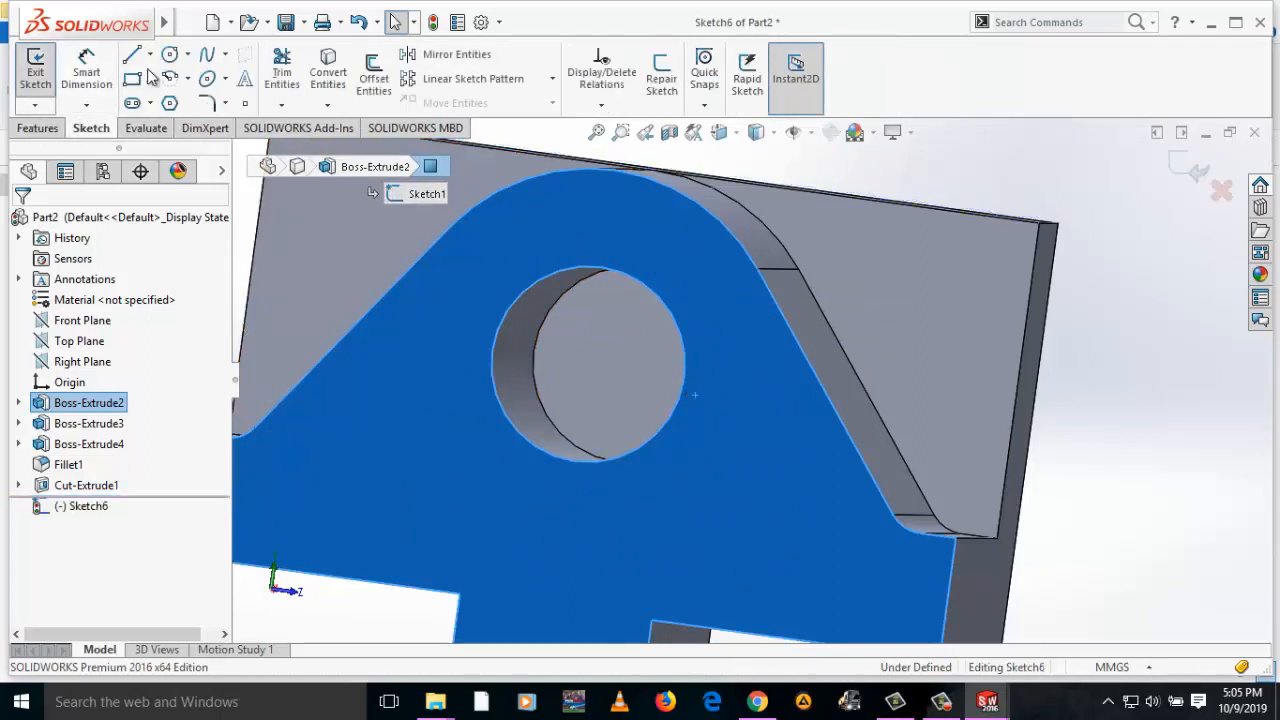
Sketch a circle concentric with the bore and coincident with its circular edge
{"action": "left_click", "coordinate": [167, 55]}
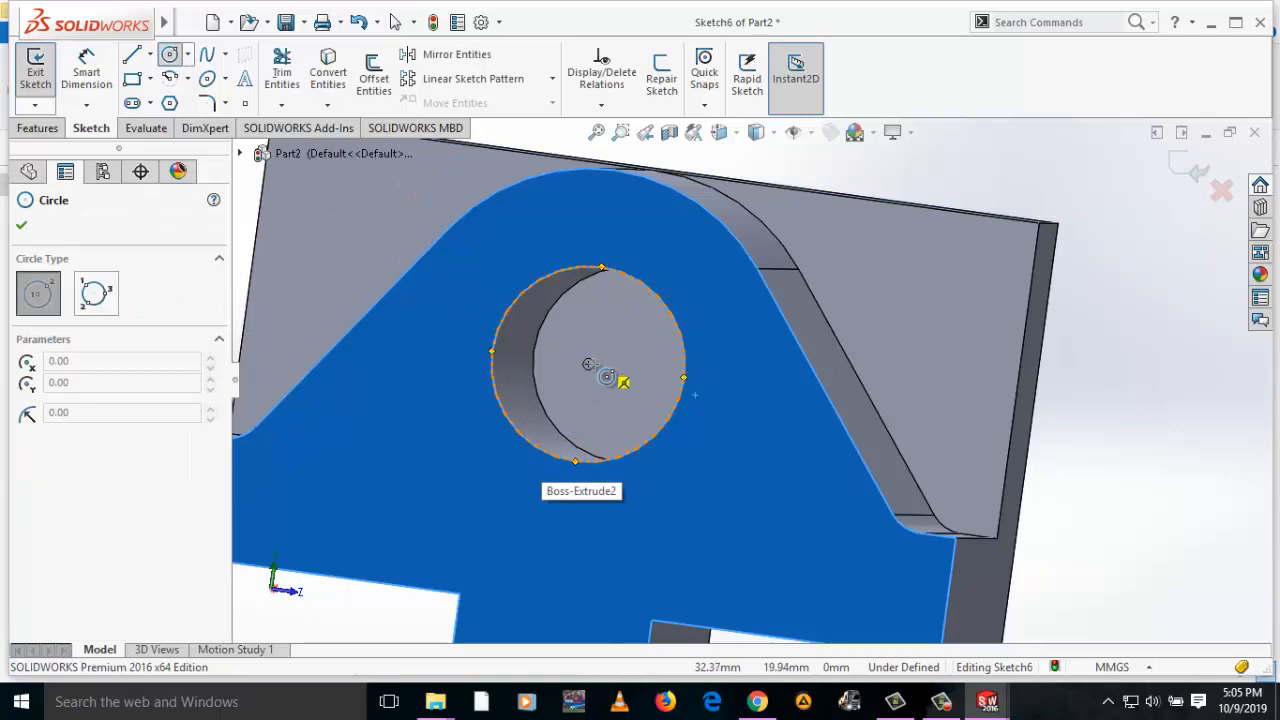
{"action": "left_click", "coordinate": [588, 364]}
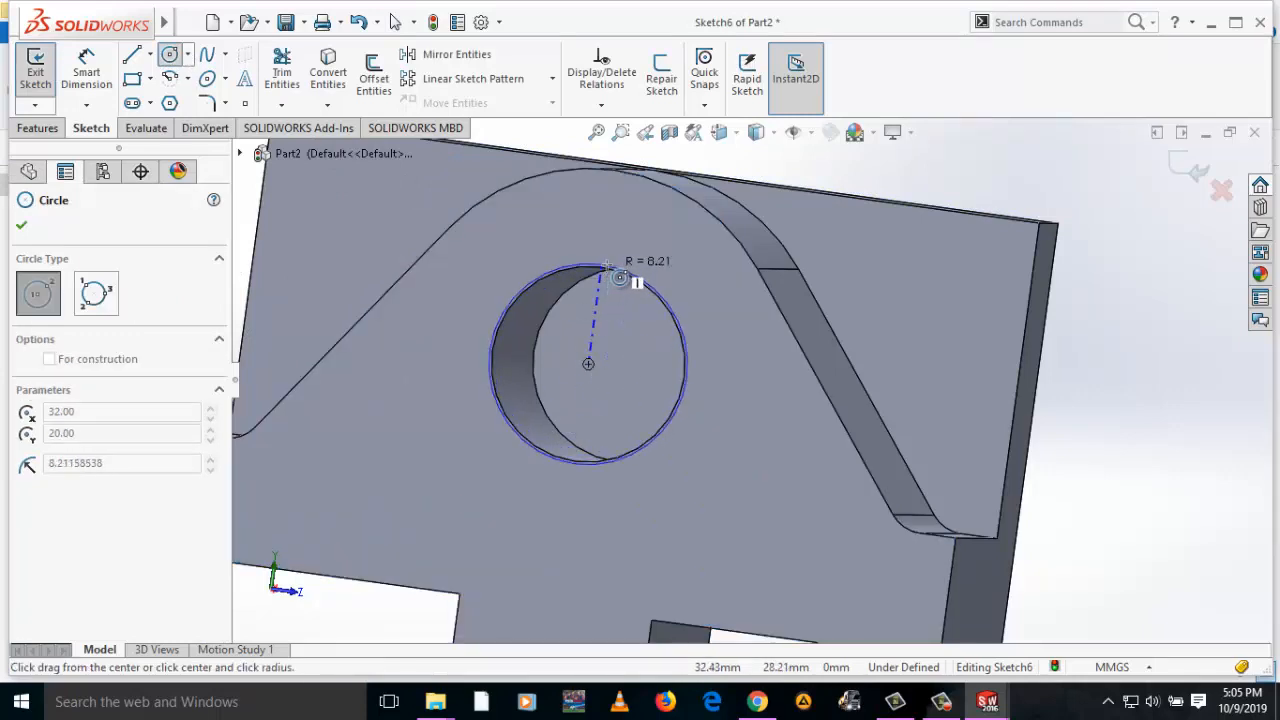
{"action": "left_click", "coordinate": [649, 283]}
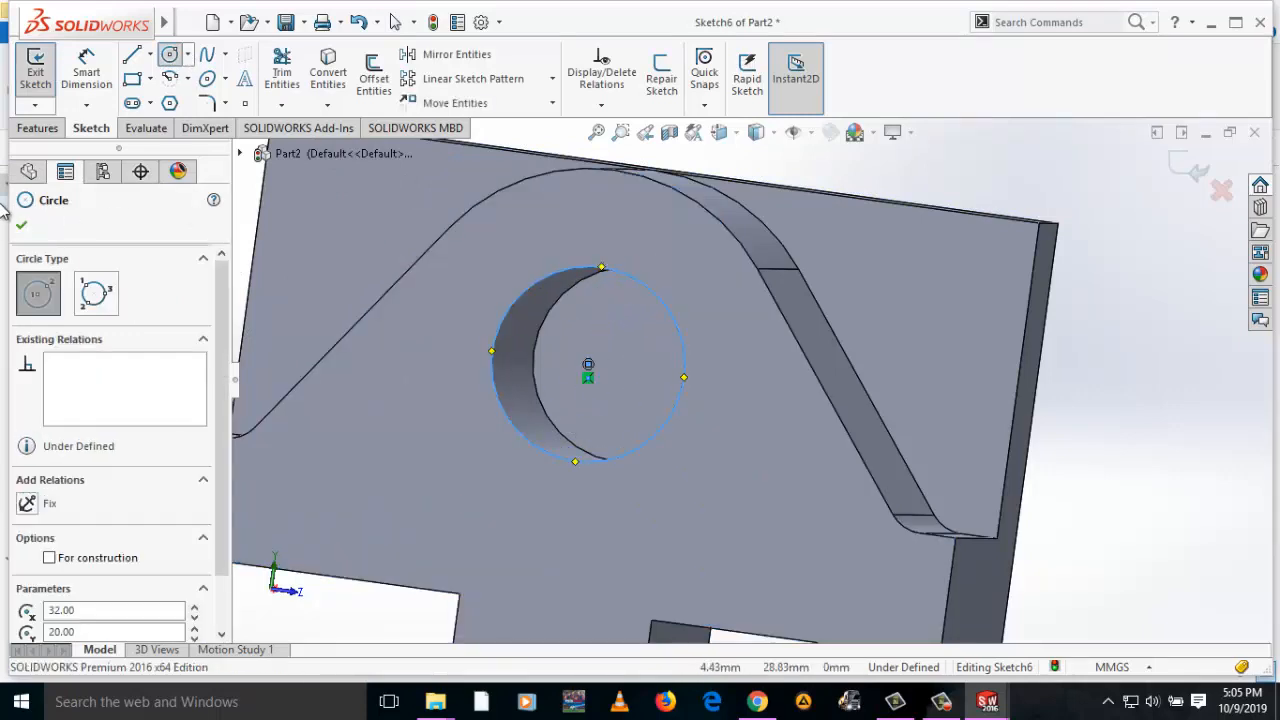
Cut-extrude the bore circle with a Blind depth of 24 mm
{"action": "left_click", "coordinate": [37, 128]}
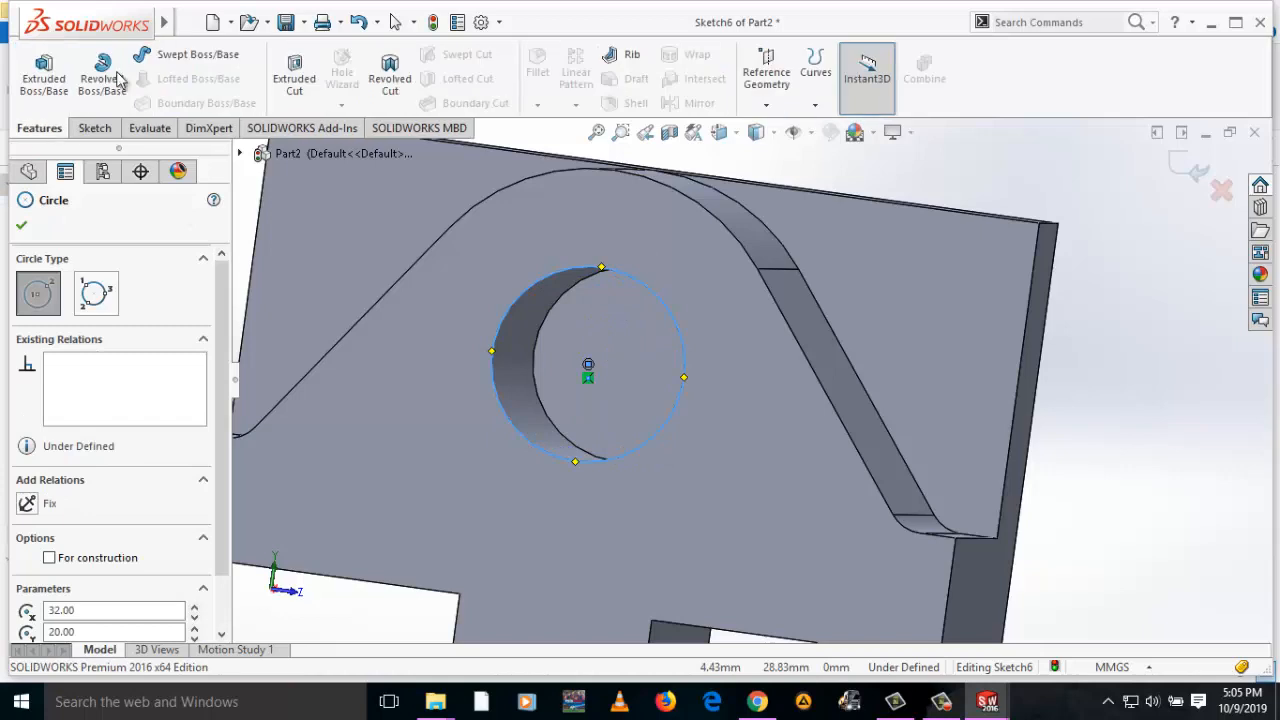
{"action": "left_click", "coordinate": [294, 75]}
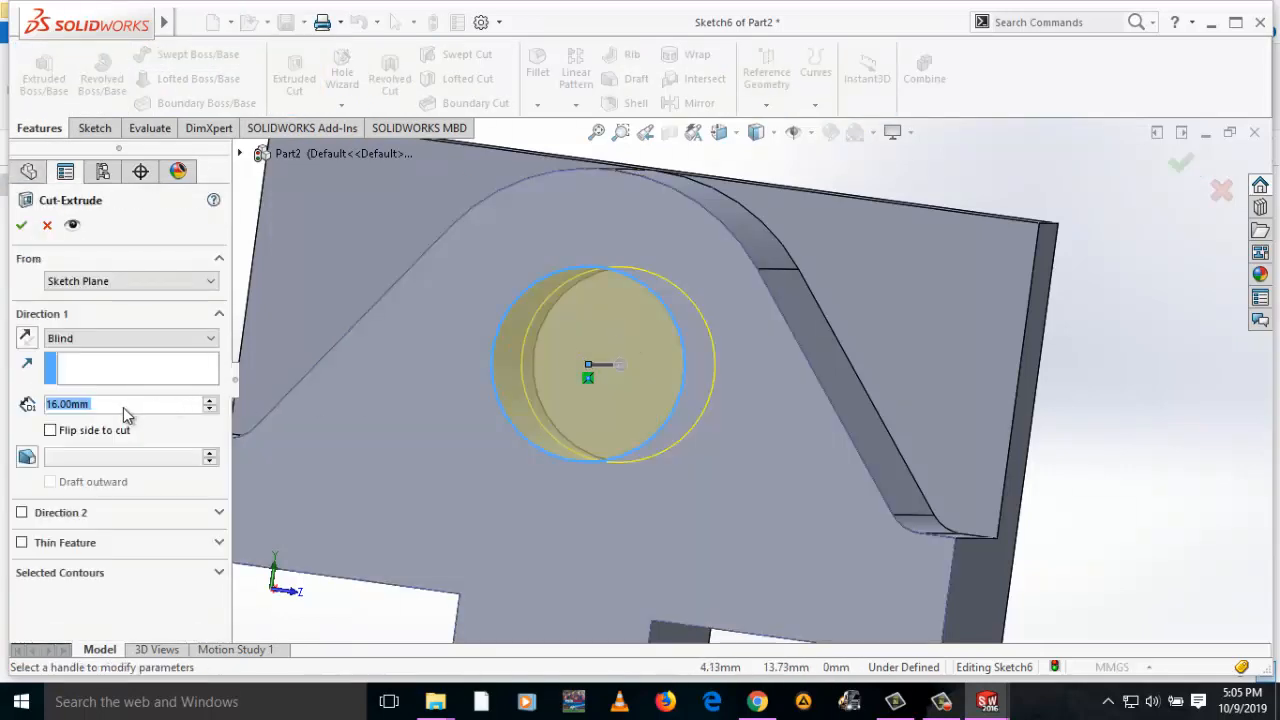
{"action": "type", "text": "26"}
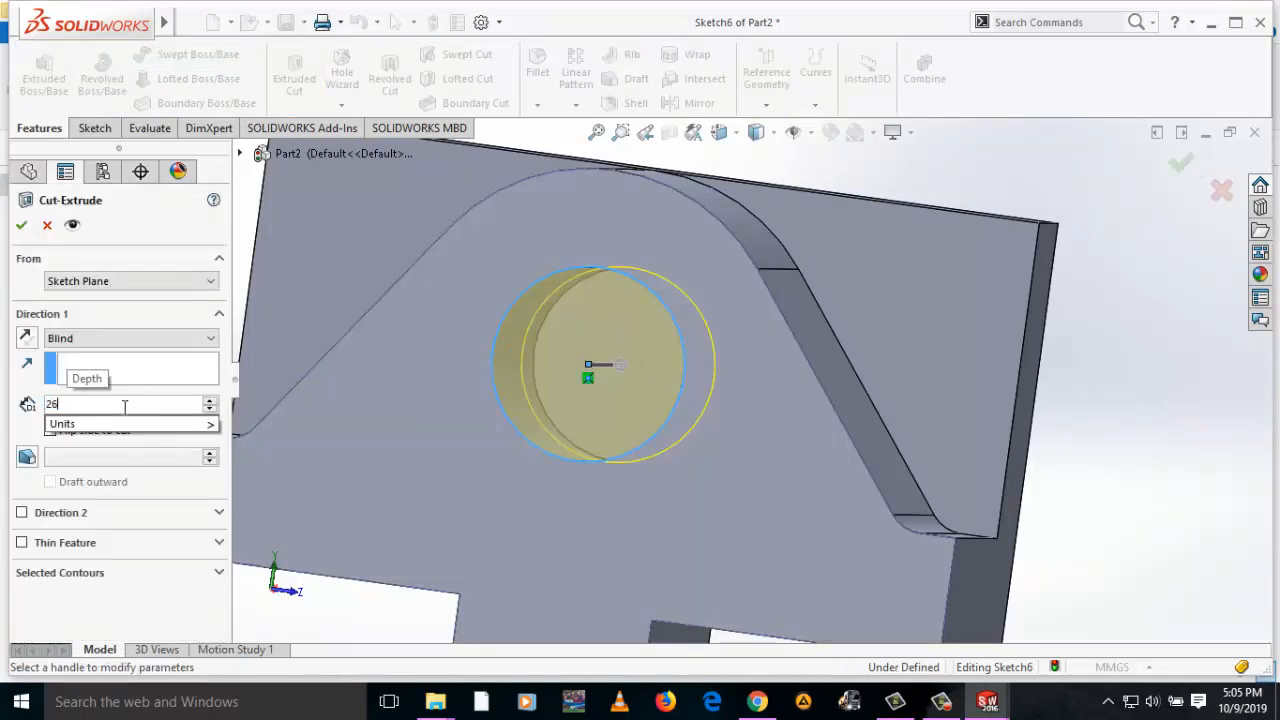
{"action": "key", "text": "BackSpace"}
{"action": "key", "text": "BackSpace"}
{"action": "type", "text": "24"}
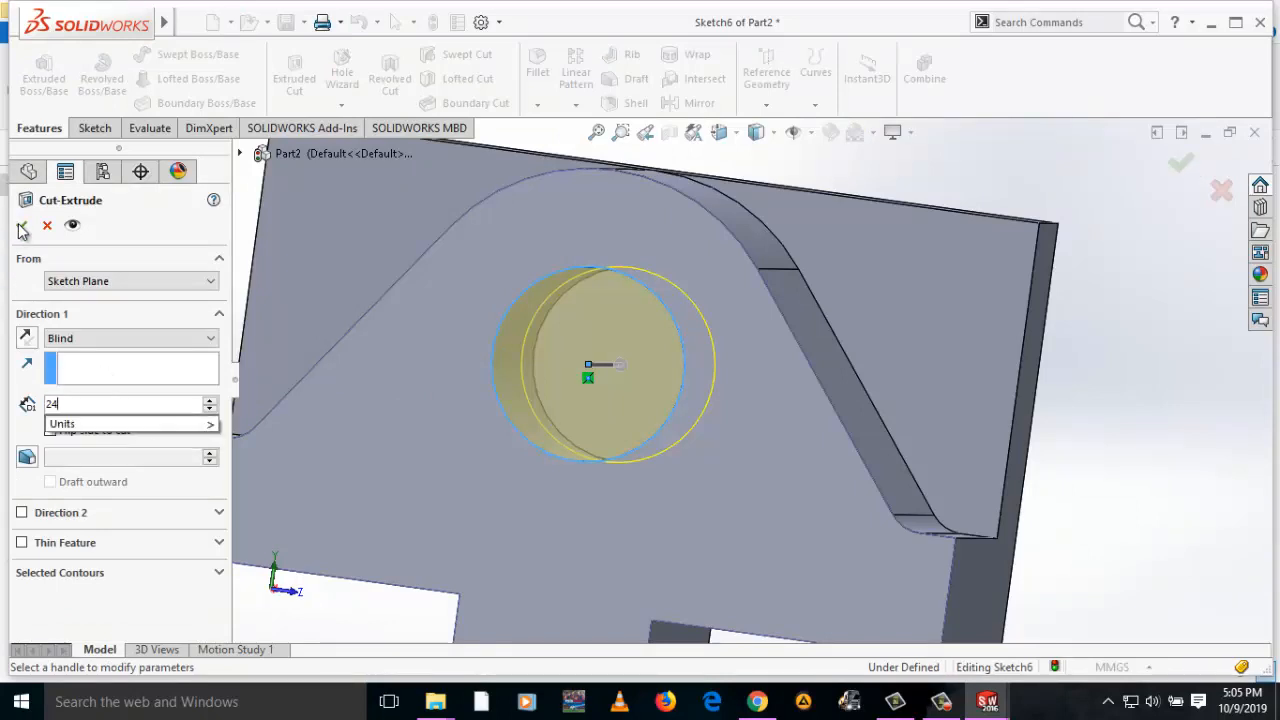
{"action": "key", "text": "Return"}
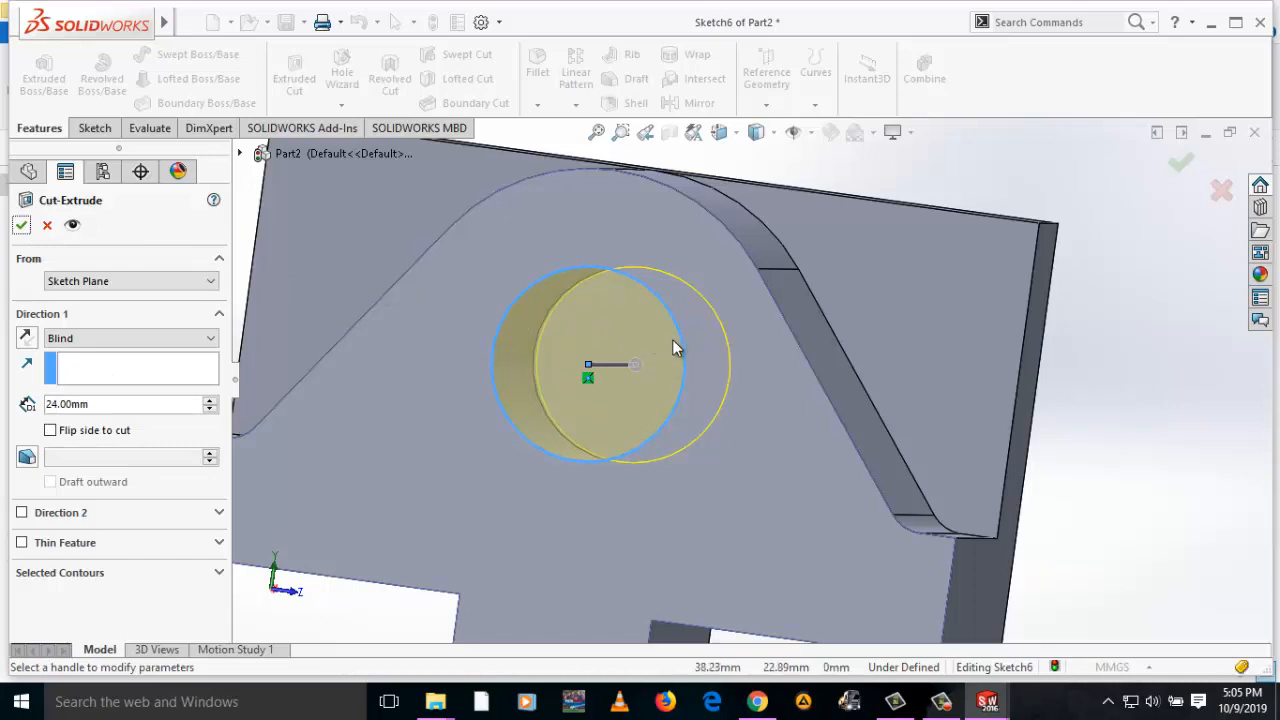
{"action": "left_click", "coordinate": [21, 226]}
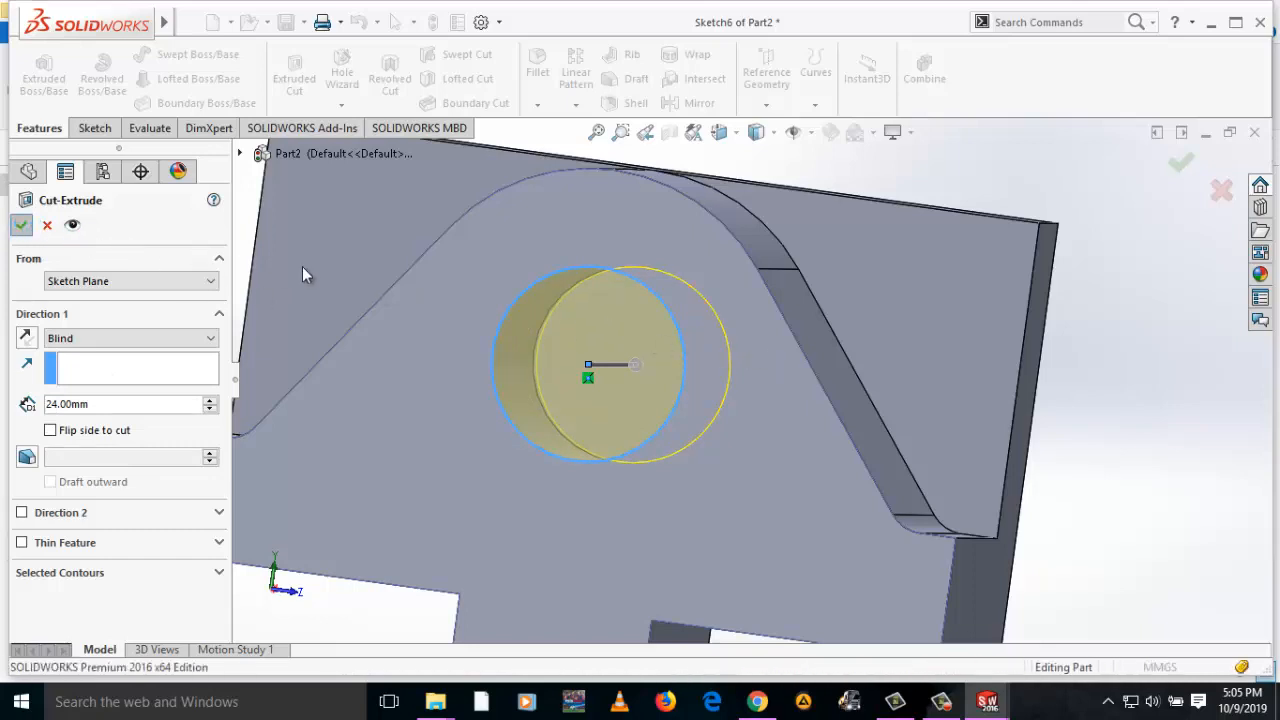
Examine the part's internal holes in Hidden Lines Visible display and restore the Shaded With Edges style
{"action": "scroll", "coordinate": [1066, 356], "scroll_direction": "up", "scroll_amount": 4}
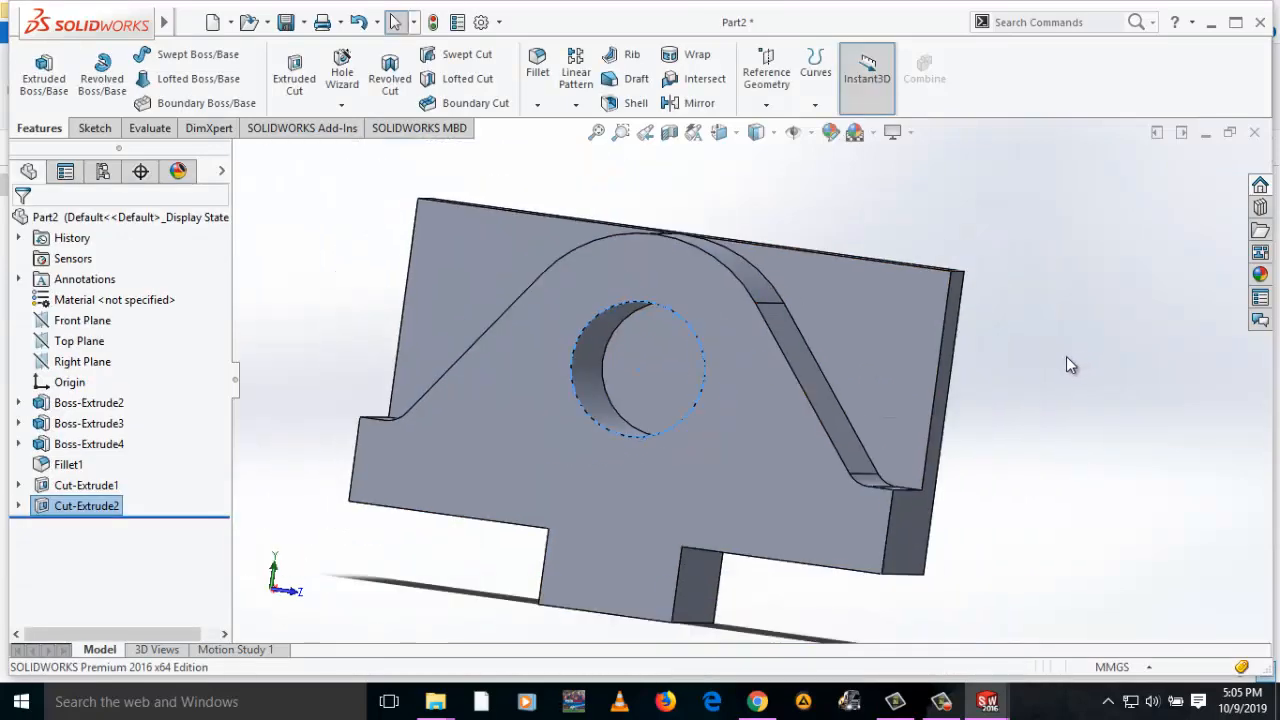
{"action": "middle_click_drag", "start_coordinate": [1062, 358], "coordinate": [876, 370]}
{"action": "scroll", "coordinate": [705, 223], "scroll_direction": "up", "scroll_amount": 2}
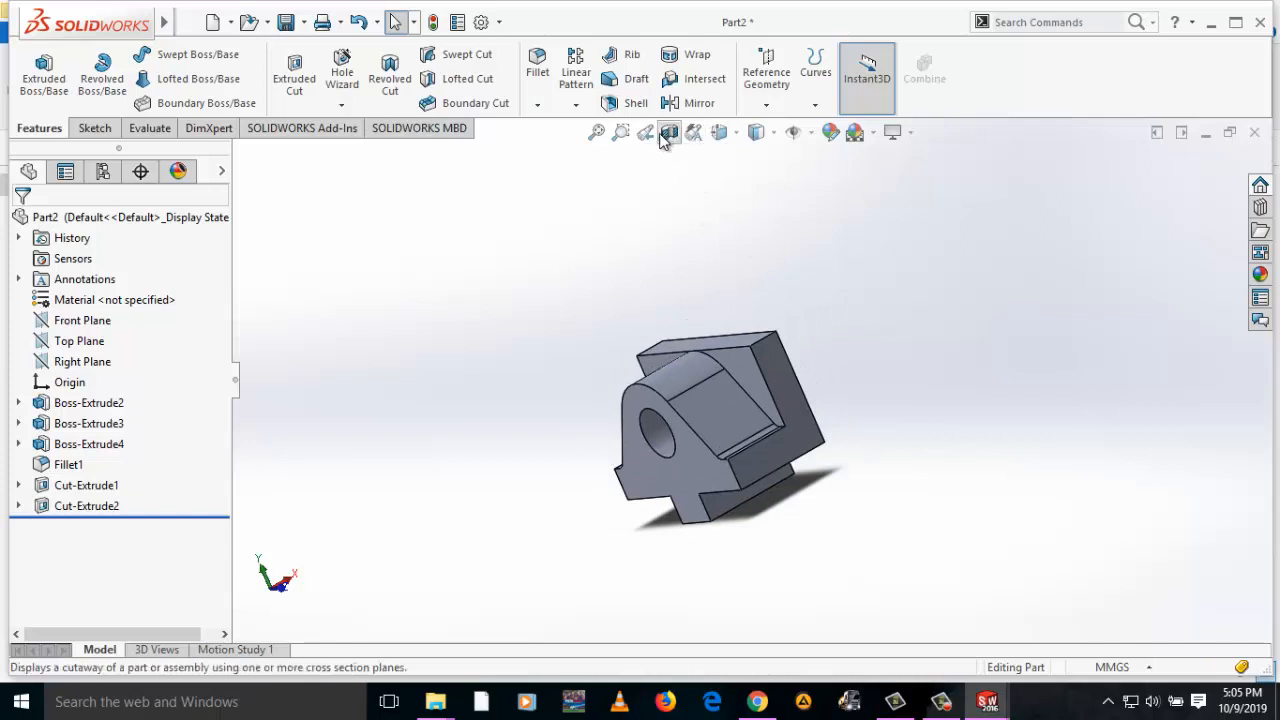
{"action": "left_click", "coordinate": [757, 132]}
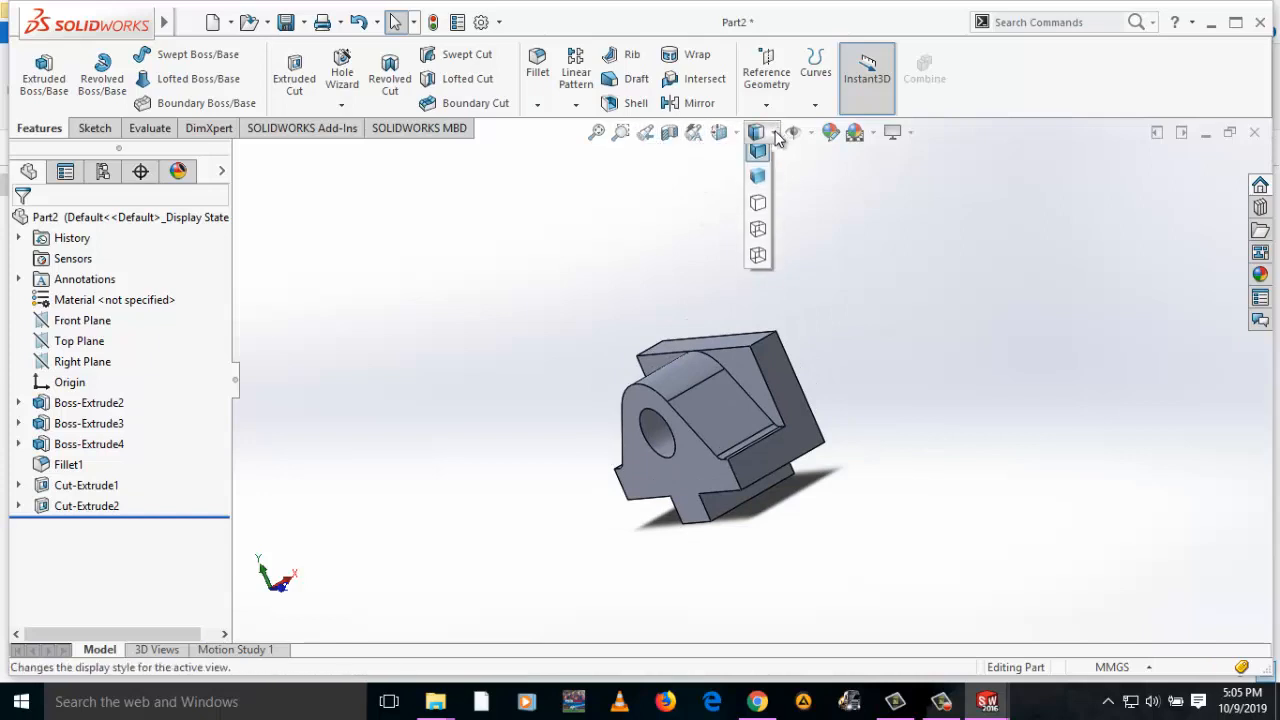
{"action": "left_click", "coordinate": [758, 238]}
{"action": "middle_click_drag", "start_coordinate": [766, 262], "coordinate": [769, 366]}
{"action": "left_click", "coordinate": [760, 132]}
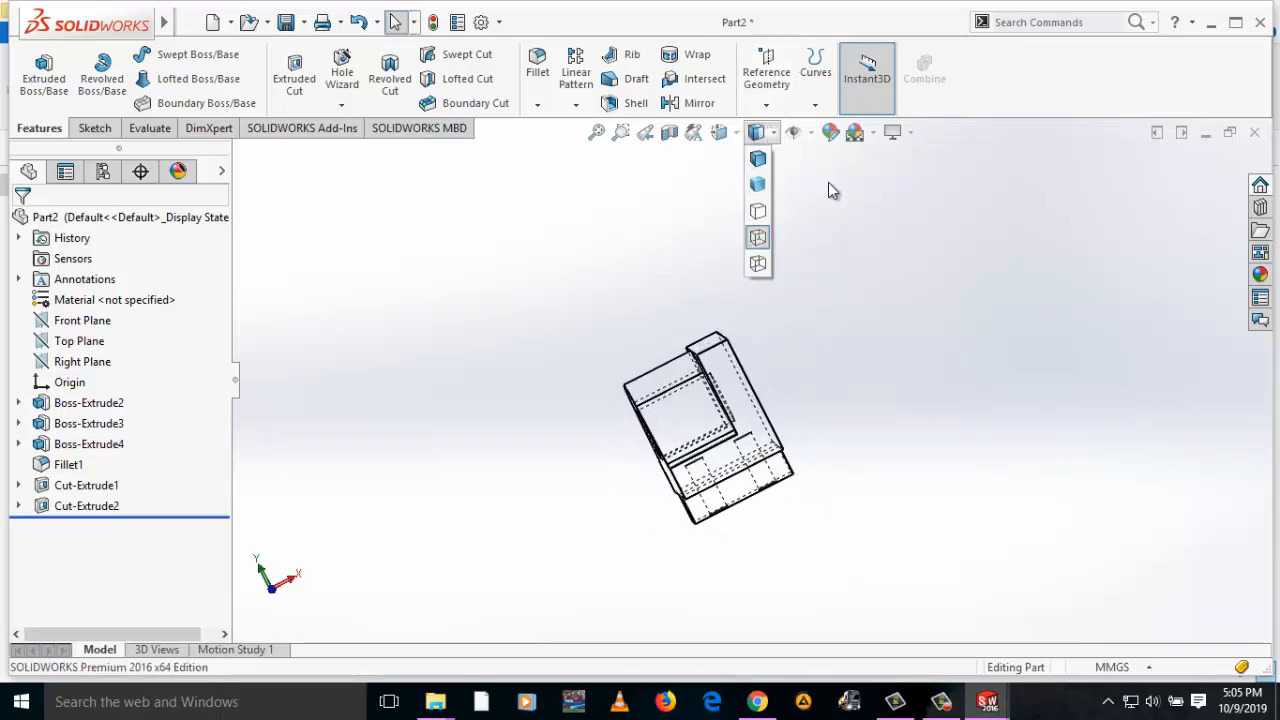
{"action": "left_click", "coordinate": [758, 160]}
{"action": "mouse_move", "coordinate": [751, 294]}
{"action": "middle_mouse_down"}
{"action": "mouse_move", "coordinate": [846, 334]}
{"action": "mouse_move", "coordinate": [710, 377]}
{"action": "middle_mouse_up"}
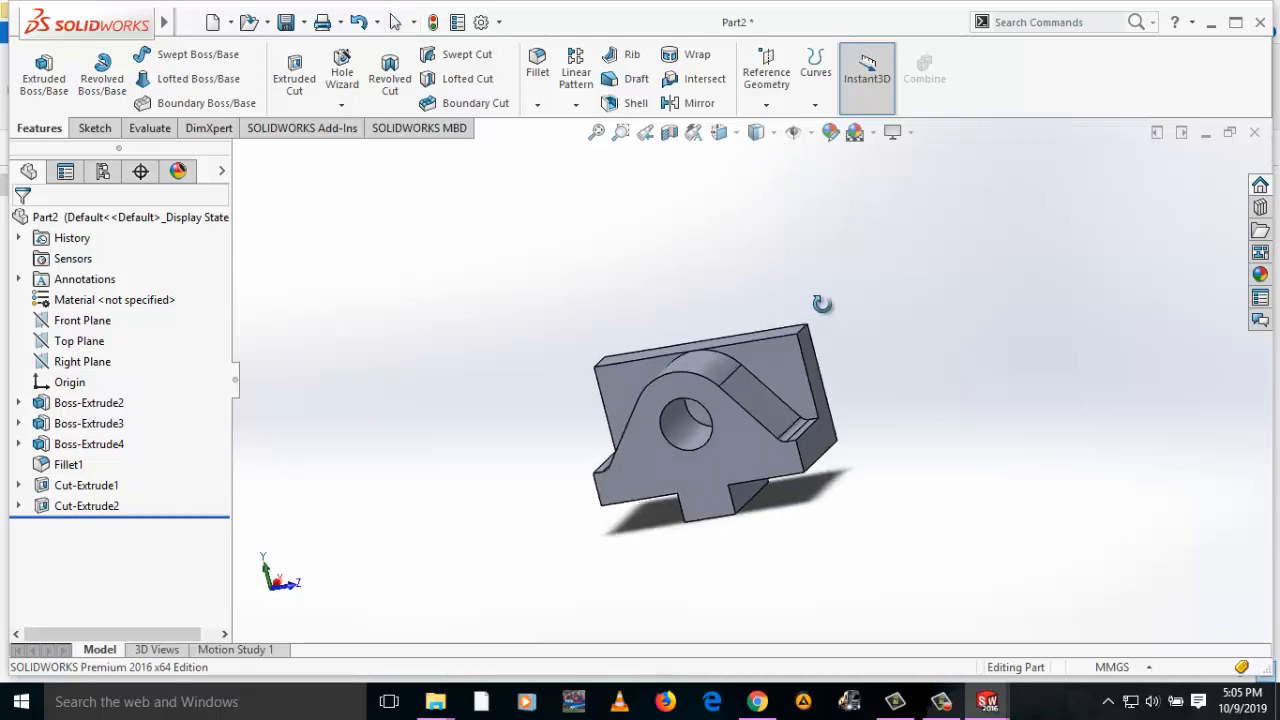
Start a reference plane with the support's rounded top face as its first, tangent reference
{"action": "scroll", "coordinate": [710, 377], "scroll_direction": "down", "scroll_amount": 3}
{"action": "scroll", "coordinate": [710, 377], "scroll_direction": "down", "scroll_amount": 5}
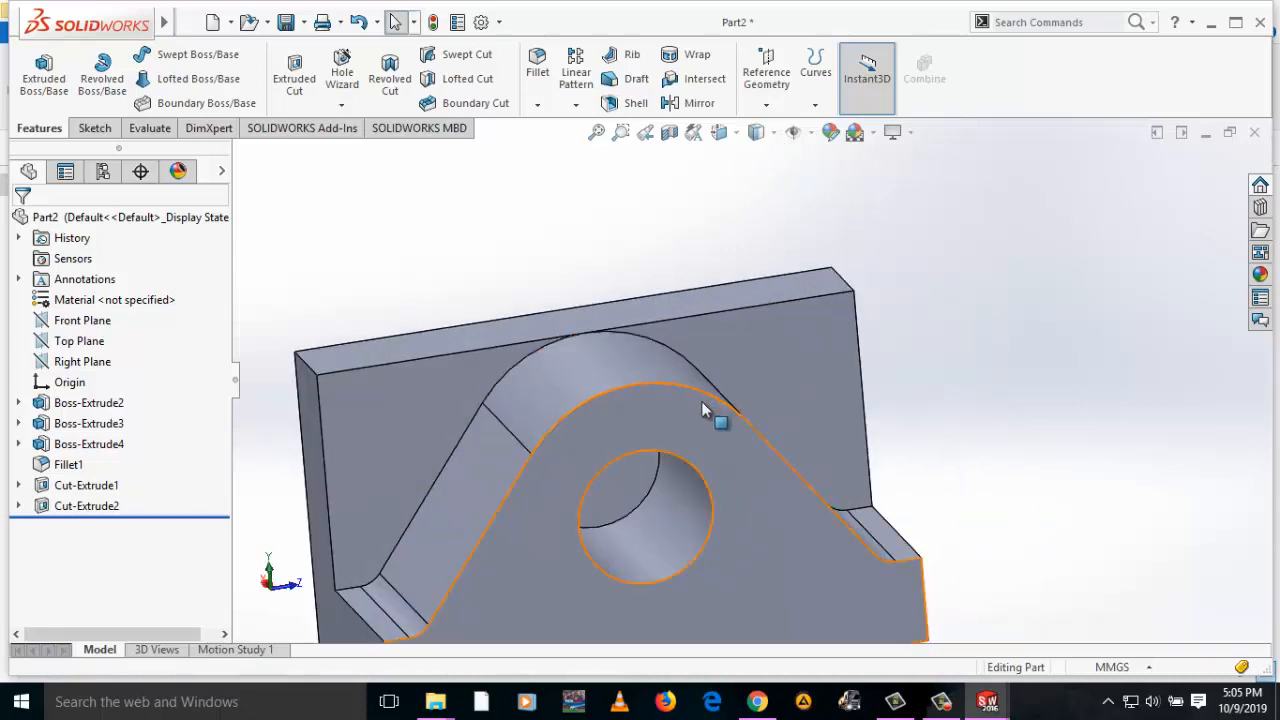
{"action": "scroll", "coordinate": [668, 418], "scroll_direction": "down", "scroll_amount": 2}
{"action": "scroll", "coordinate": [670, 409], "scroll_direction": "up", "scroll_amount": 5}
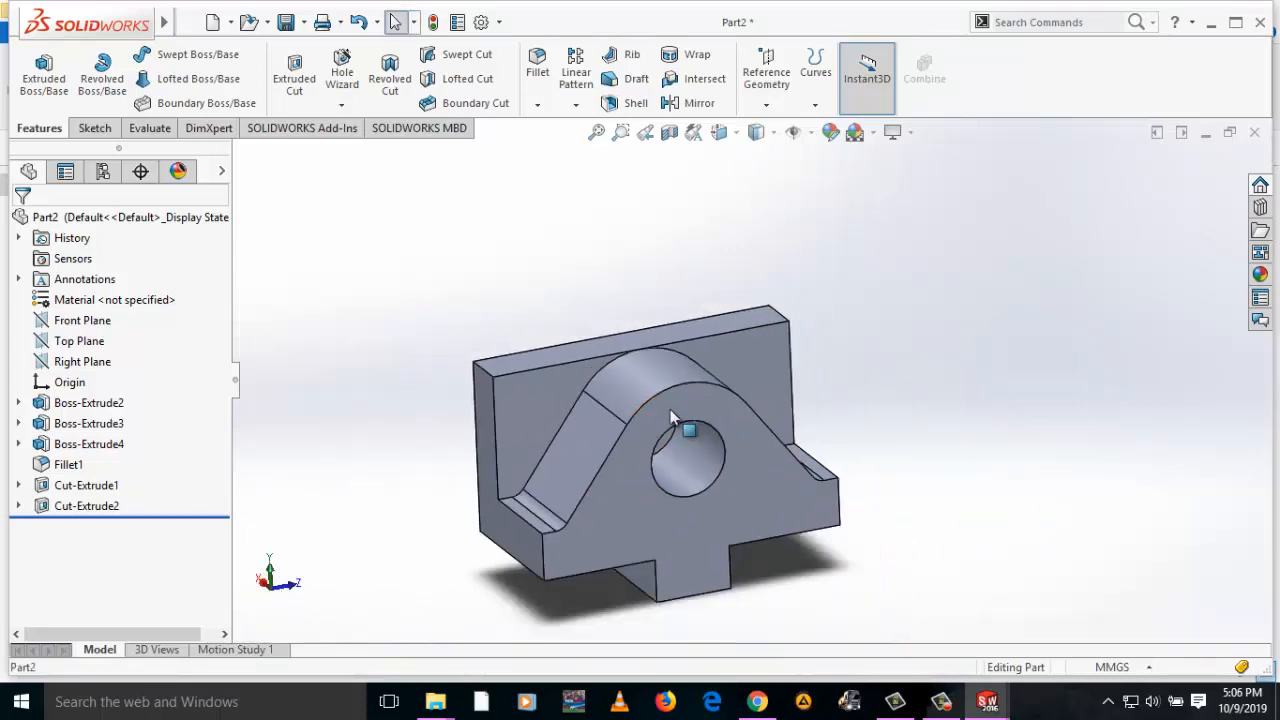
{"action": "scroll", "coordinate": [670, 379], "scroll_direction": "down", "scroll_amount": 6}
{"action": "left_click", "coordinate": [766, 104]}
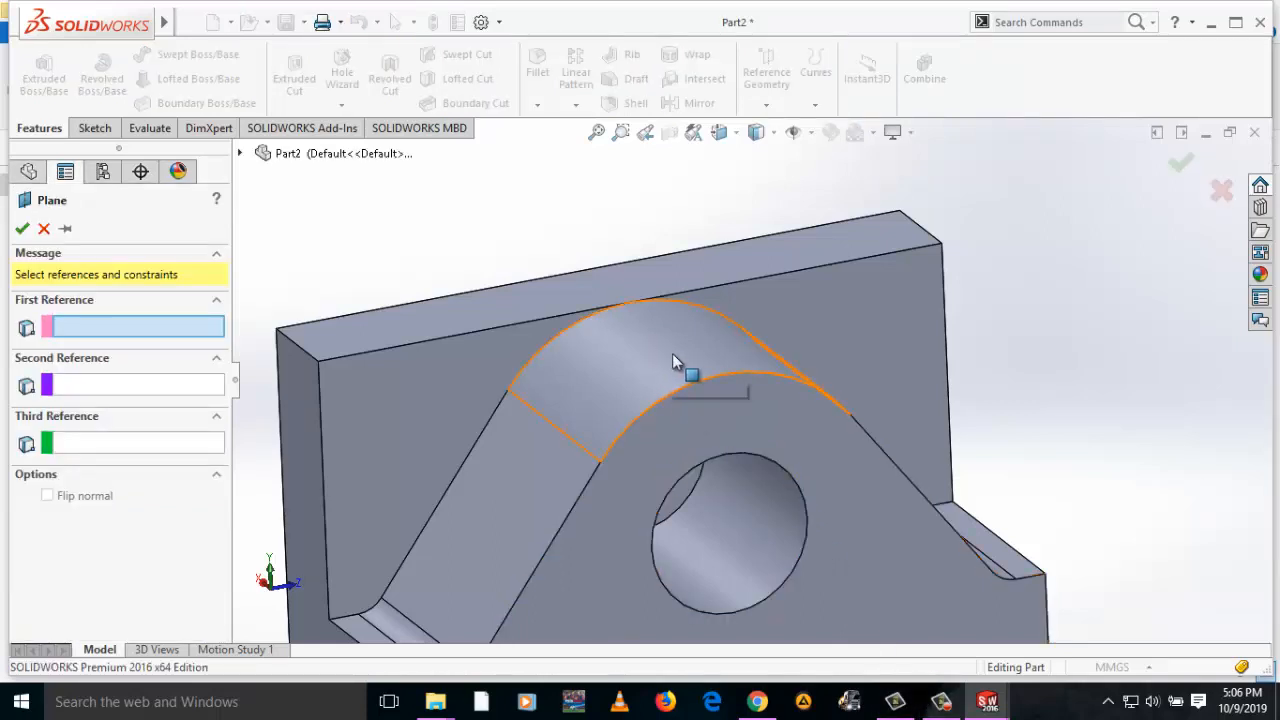
{"action": "left_click", "coordinate": [645, 352]}
{"action": "left_click", "coordinate": [640, 350]}
{"action": "left_click", "coordinate": [672, 345]}
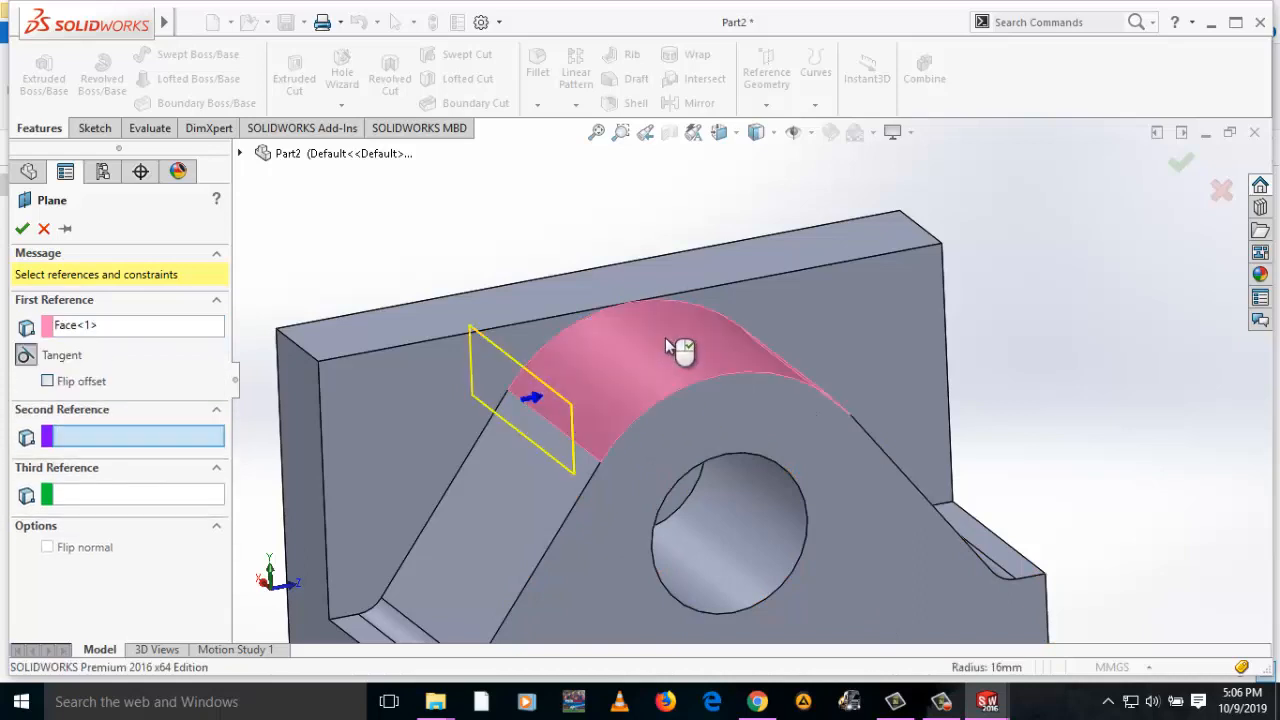
{"action": "left_click", "coordinate": [241, 153]}
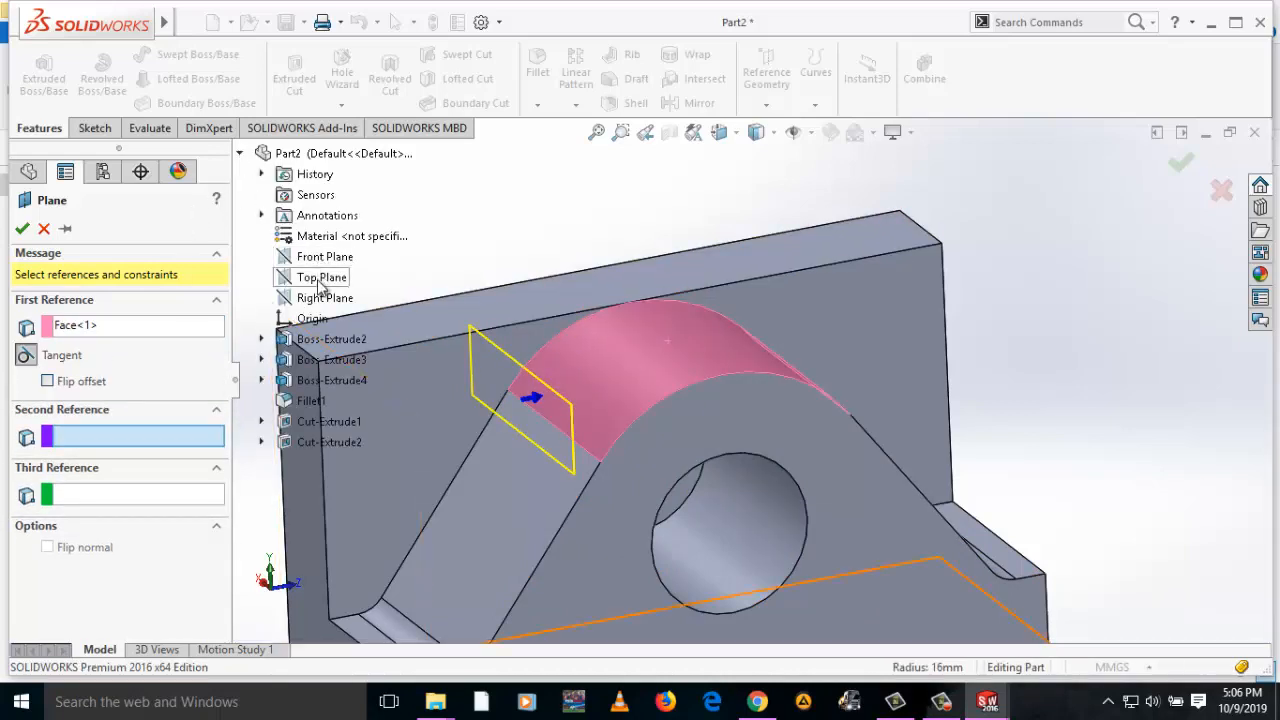
{"action": "left_click", "coordinate": [318, 280]}
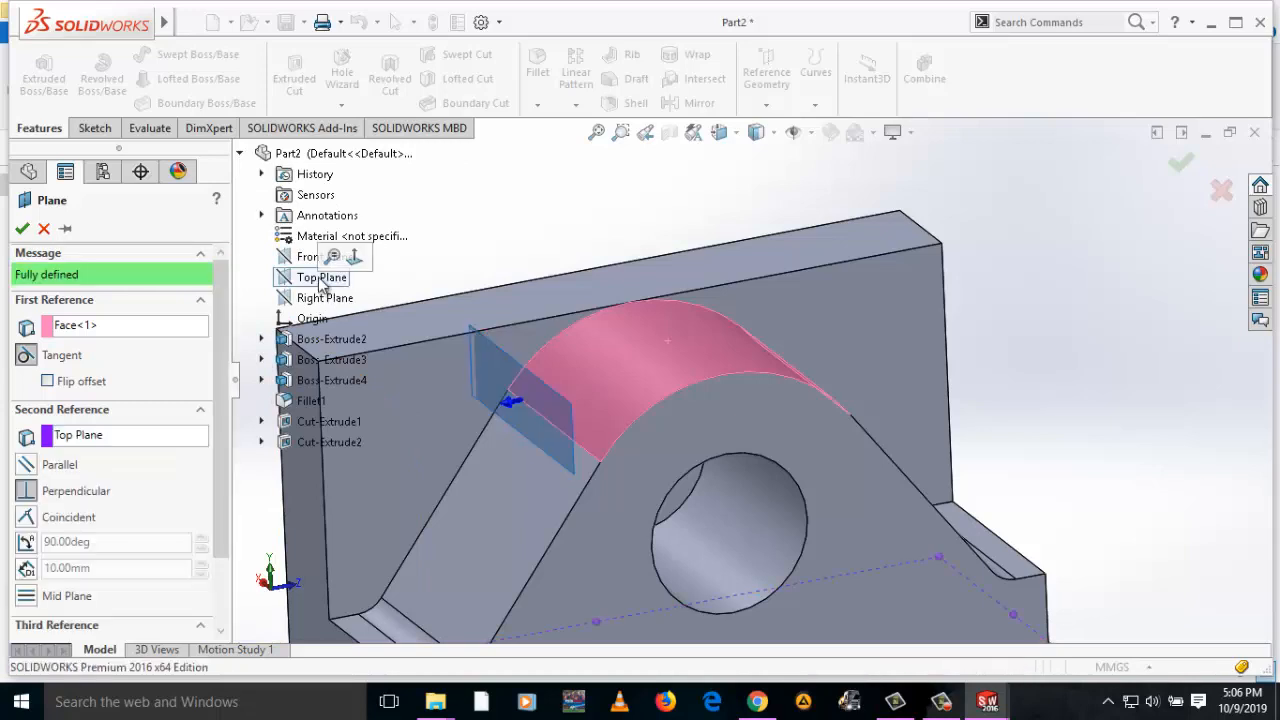
{"action": "left_click", "coordinate": [150, 436]}
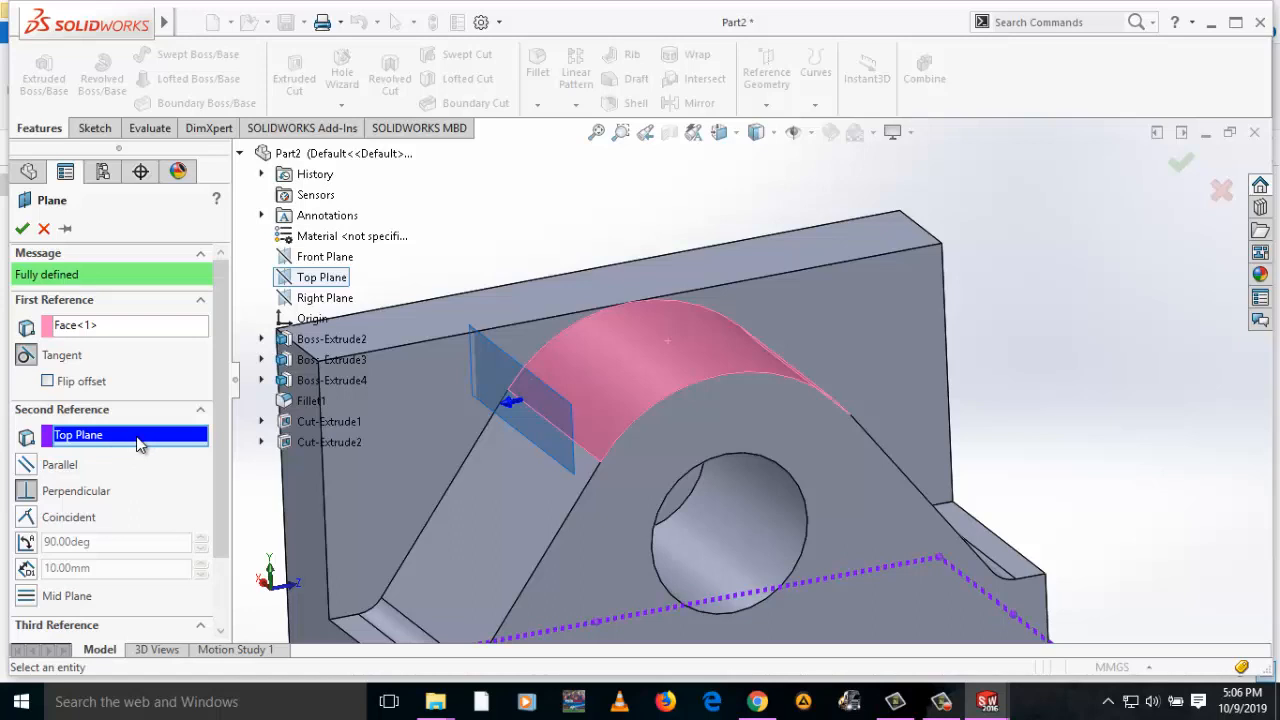
{"action": "right_click", "coordinate": [140, 445]}
{"action": "left_click", "coordinate": [182, 451]}
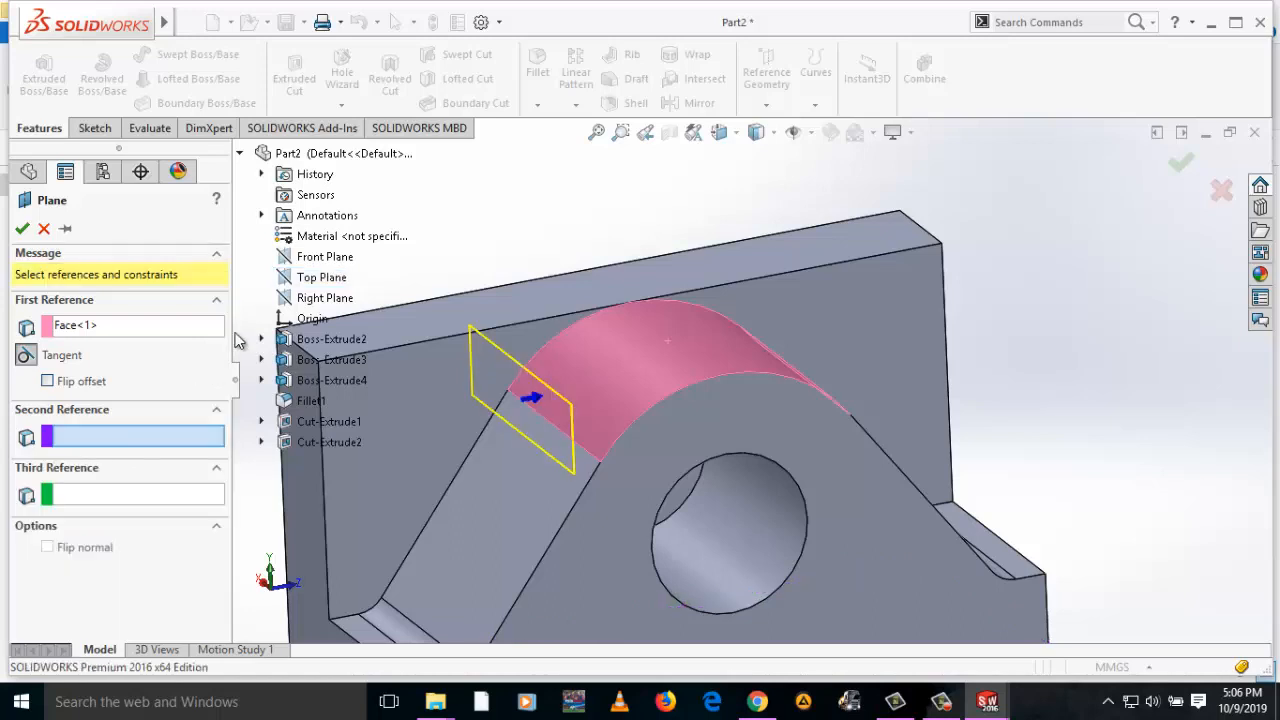
Add the Front Plane as the perpendicular second reference and create the plane tangent to the support's top
{"action": "left_click", "coordinate": [328, 257]}
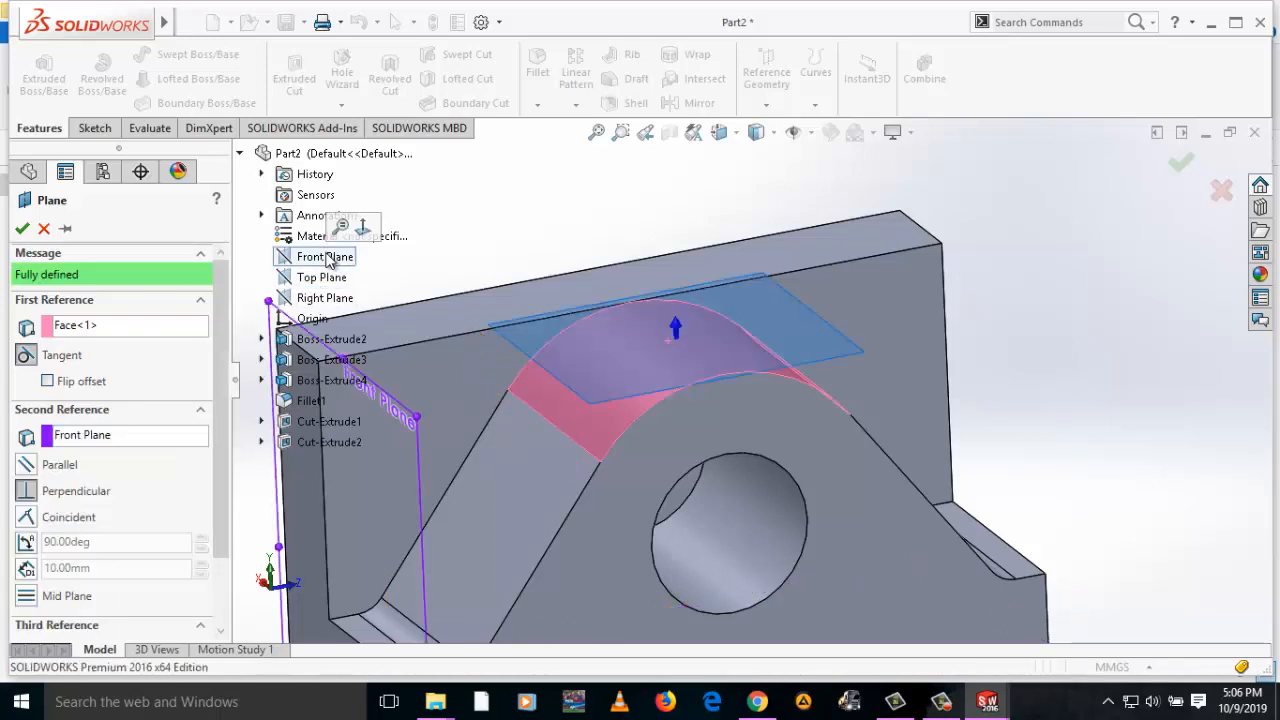
{"action": "left_click", "coordinate": [22, 230]}
{"action": "right_click", "coordinate": [792, 332]}
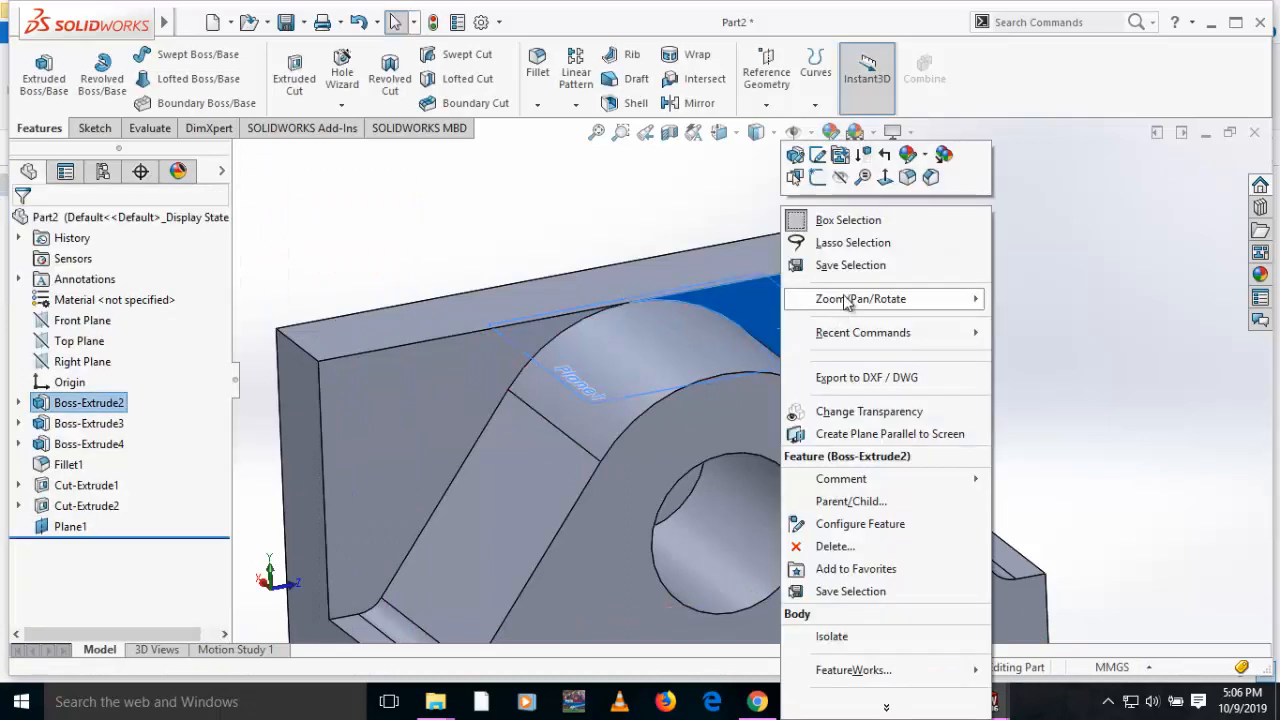
{"action": "left_click", "coordinate": [817, 176]}
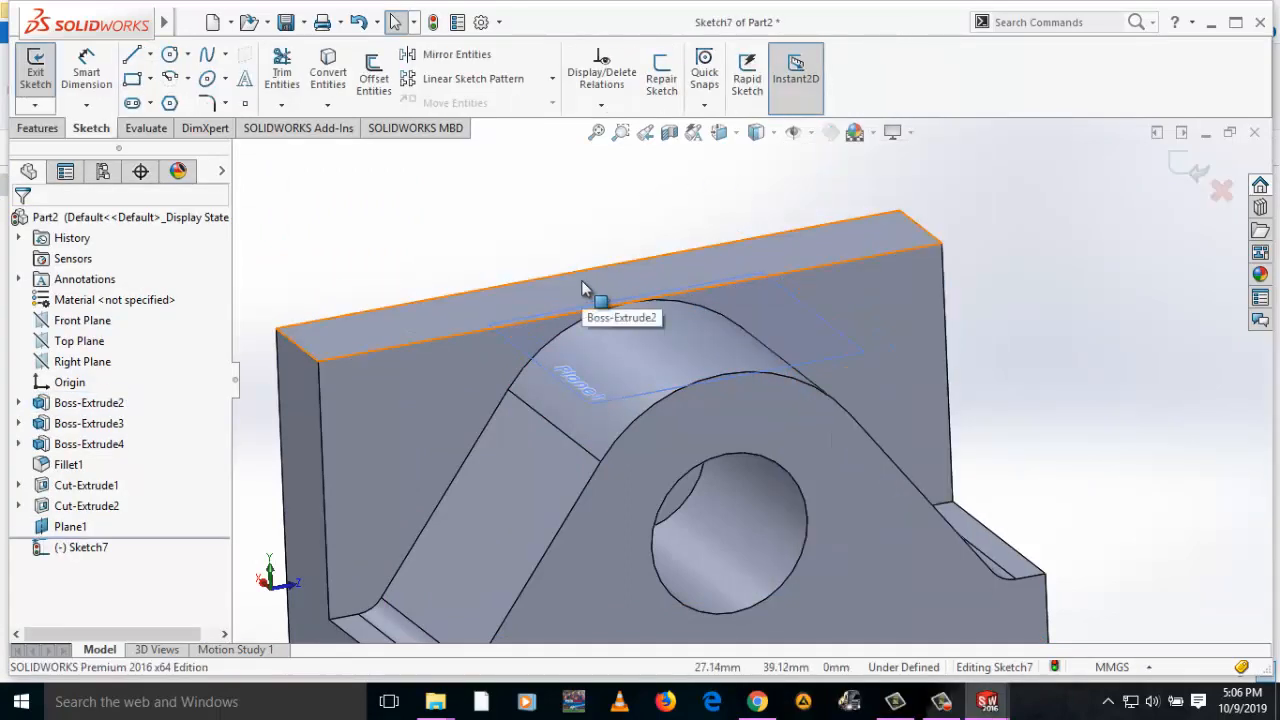
{"action": "left_click", "coordinate": [1221, 193]}
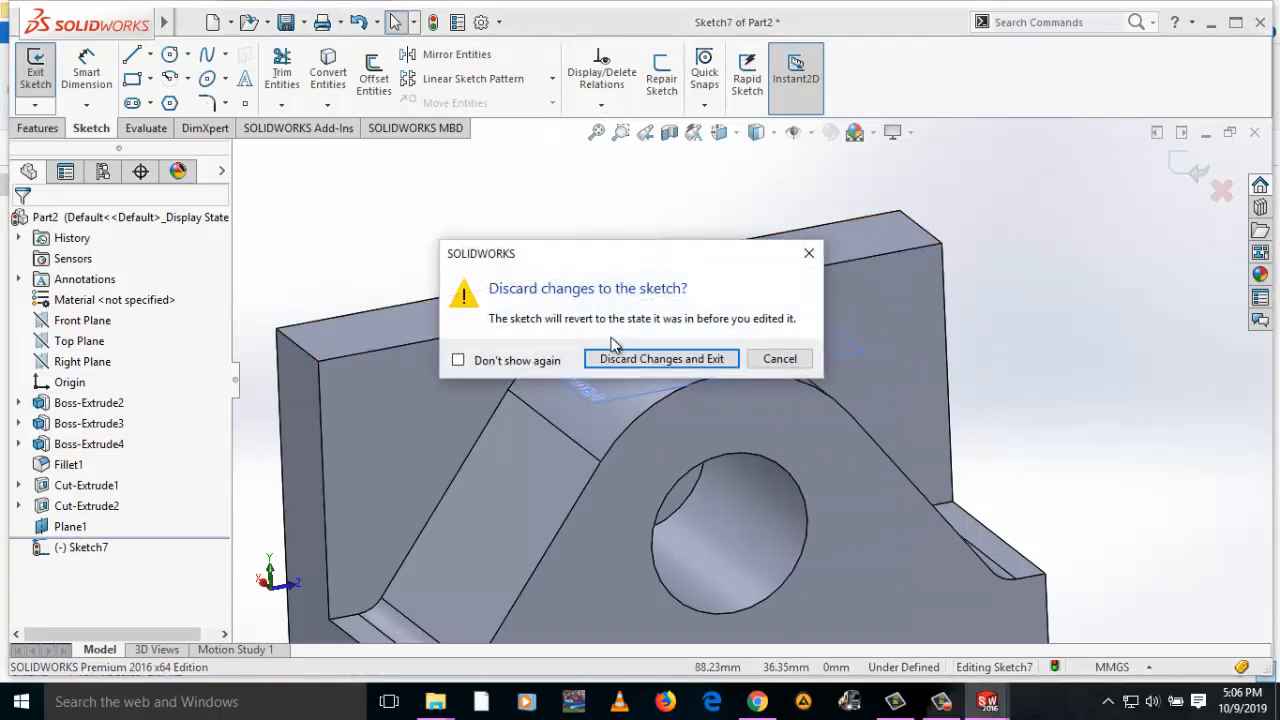
{"action": "left_click", "coordinate": [660, 357]}
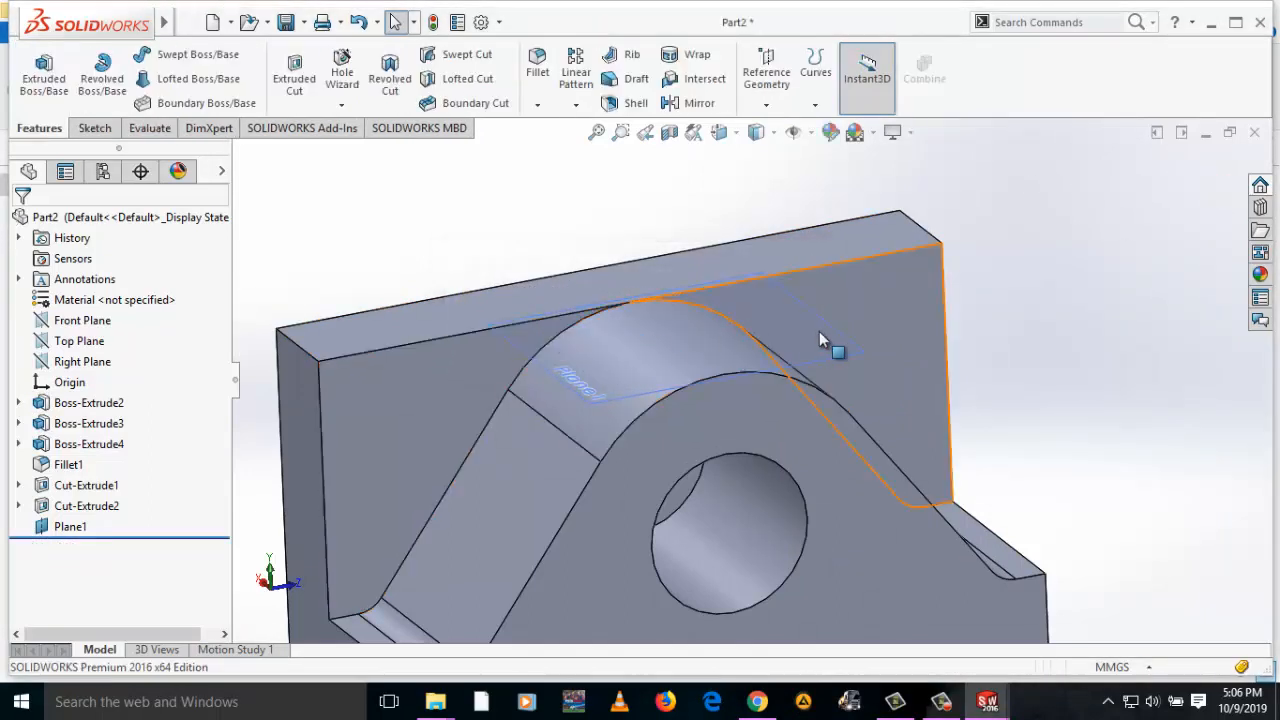
Start a sketch on the plane tangent to the support's top and orient the view to face it
{"action": "middle_click_drag", "start_coordinate": [820, 340], "coordinate": [891, 357]}
{"action": "right_click", "coordinate": [920, 336]}
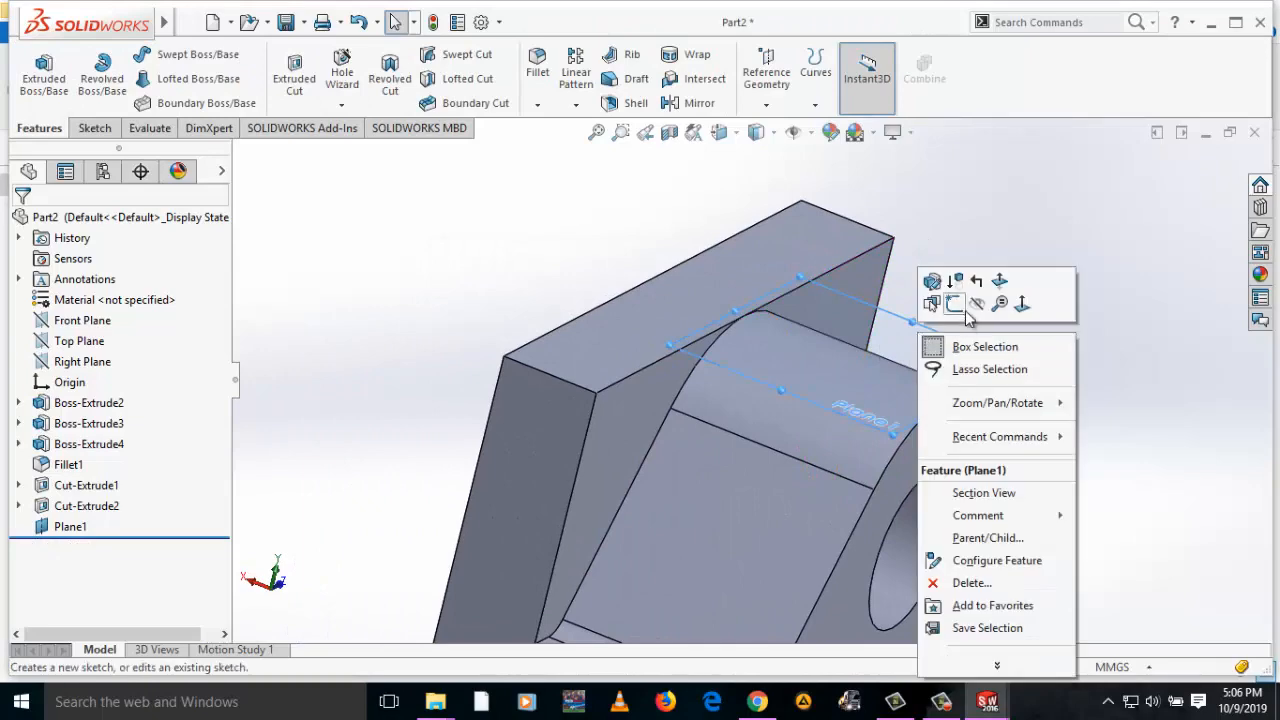
{"action": "left_click", "coordinate": [954, 304]}
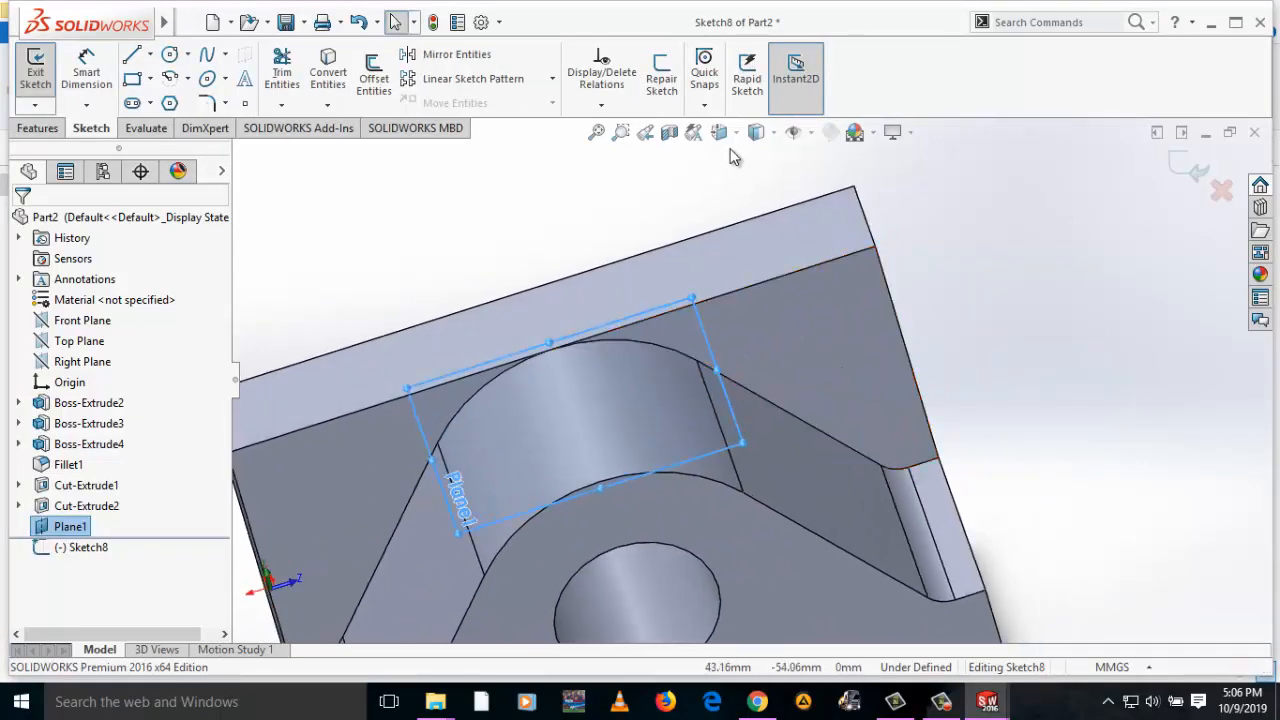
{"action": "left_click", "coordinate": [719, 132]}
{"action": "left_click", "coordinate": [817, 237]}
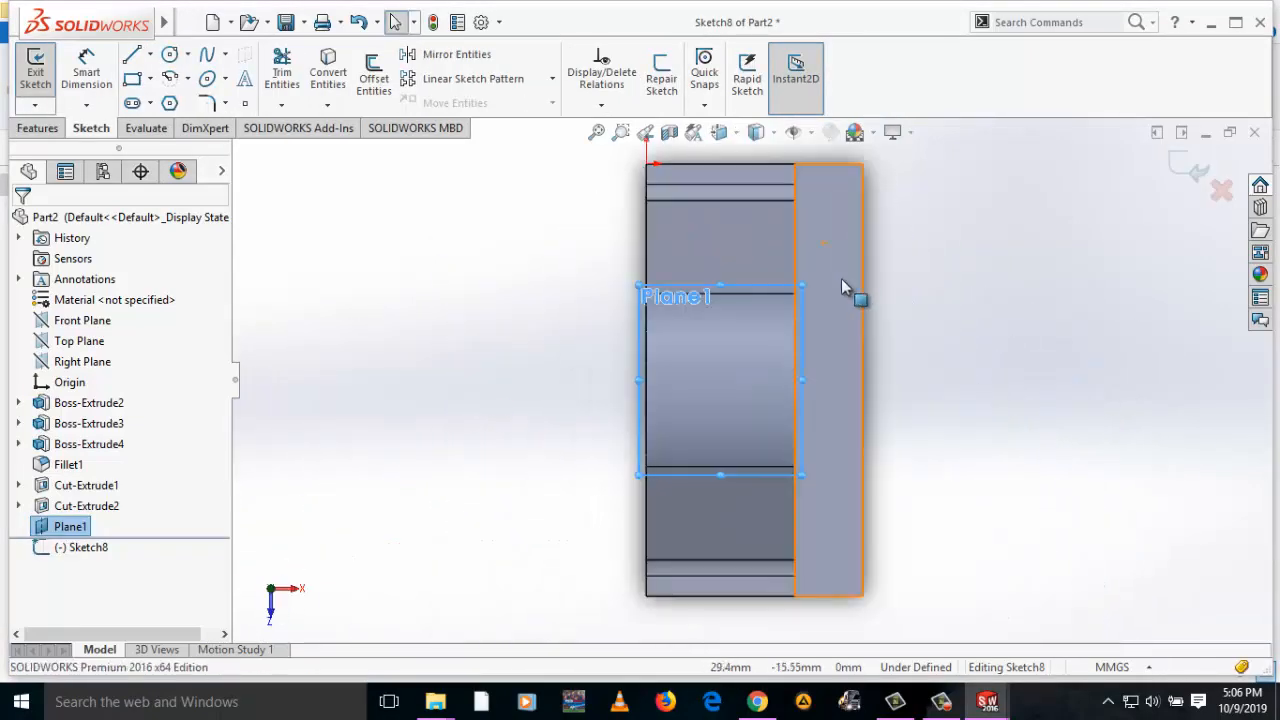
Convert the outline of the support's rounded top face into entities of the sketch
{"action": "scroll", "coordinate": [754, 355], "scroll_direction": "down", "scroll_amount": 3}
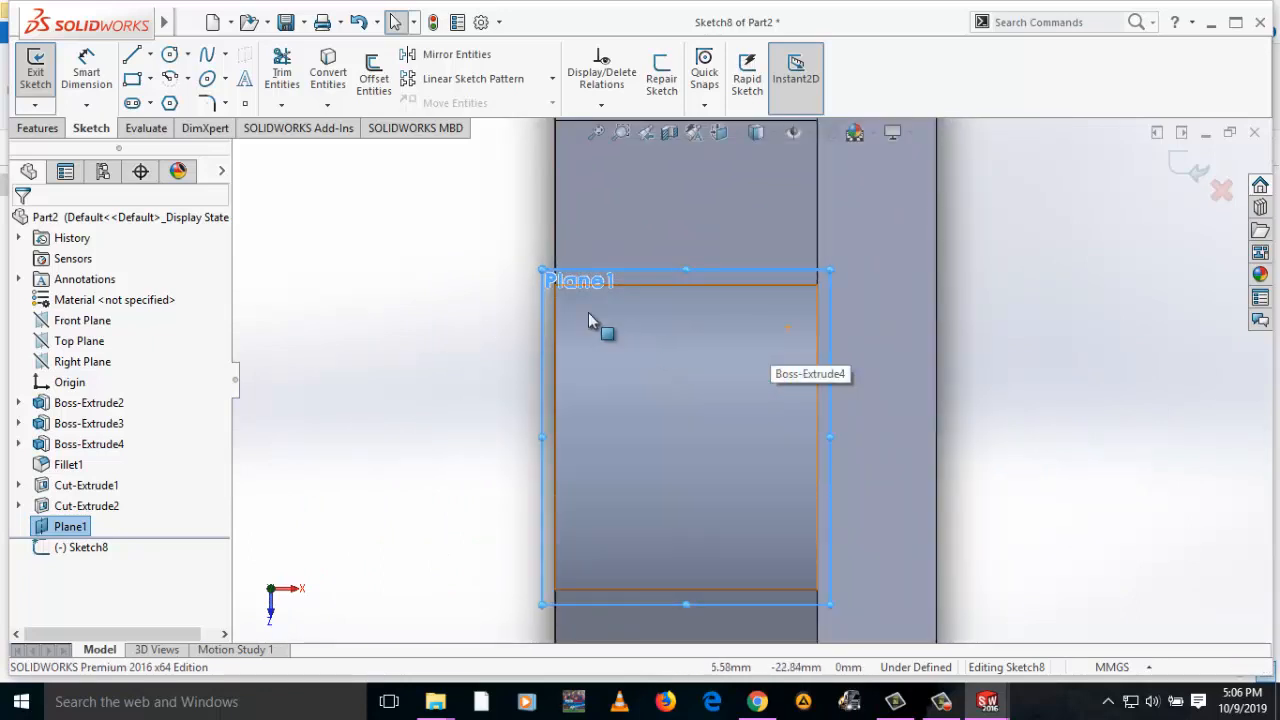
{"action": "left_click", "coordinate": [673, 366]}
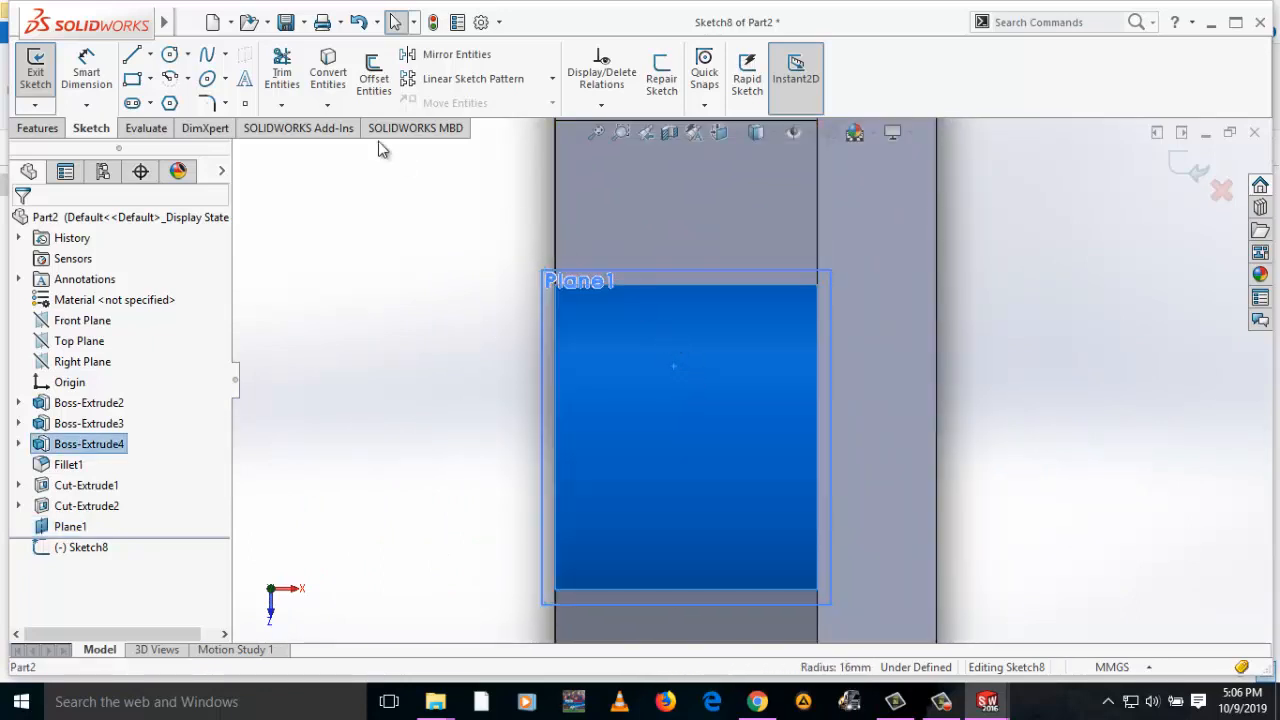
{"action": "left_click", "coordinate": [325, 72]}
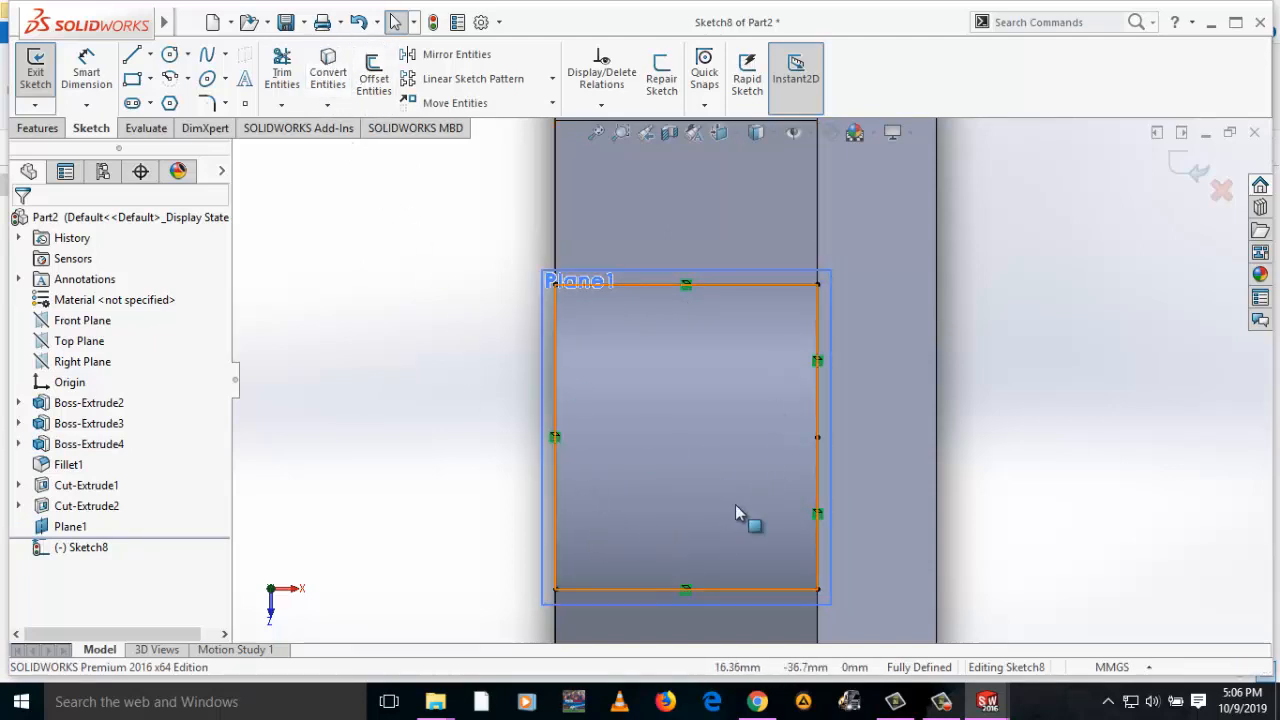
{"action": "left_click", "coordinate": [955, 710]}
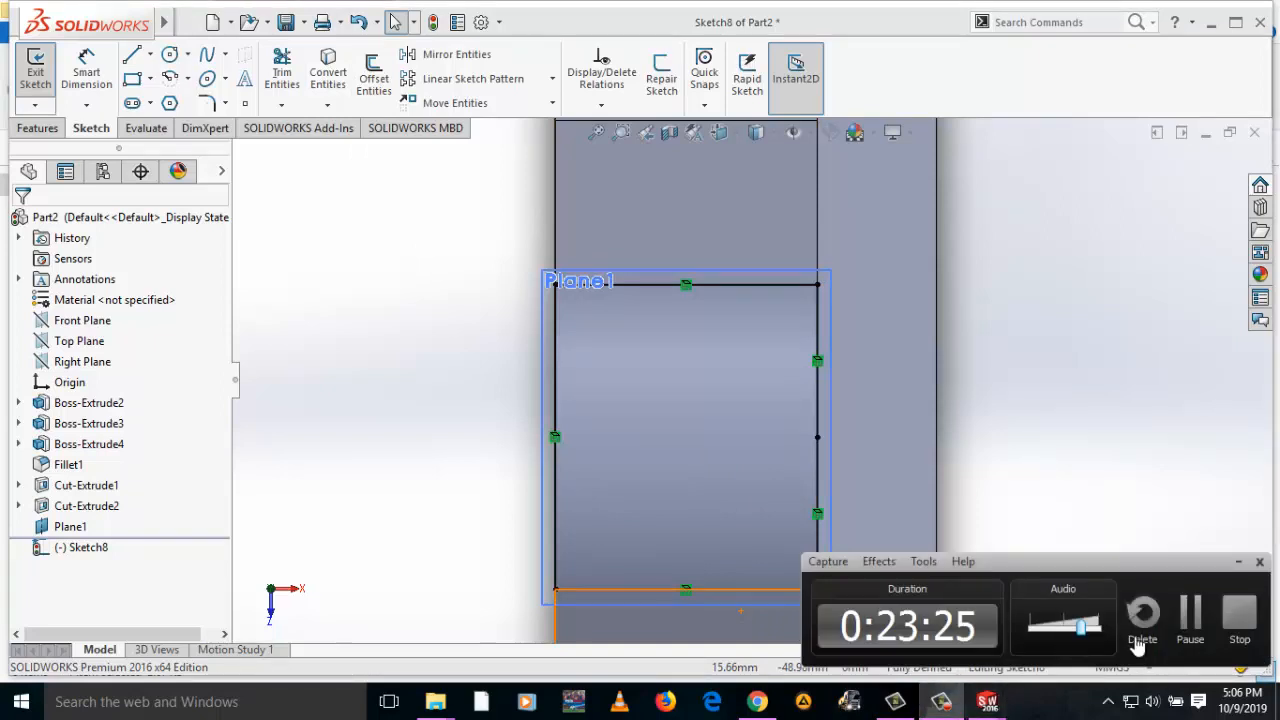
{"action": "left_click", "coordinate": [1186, 608]}
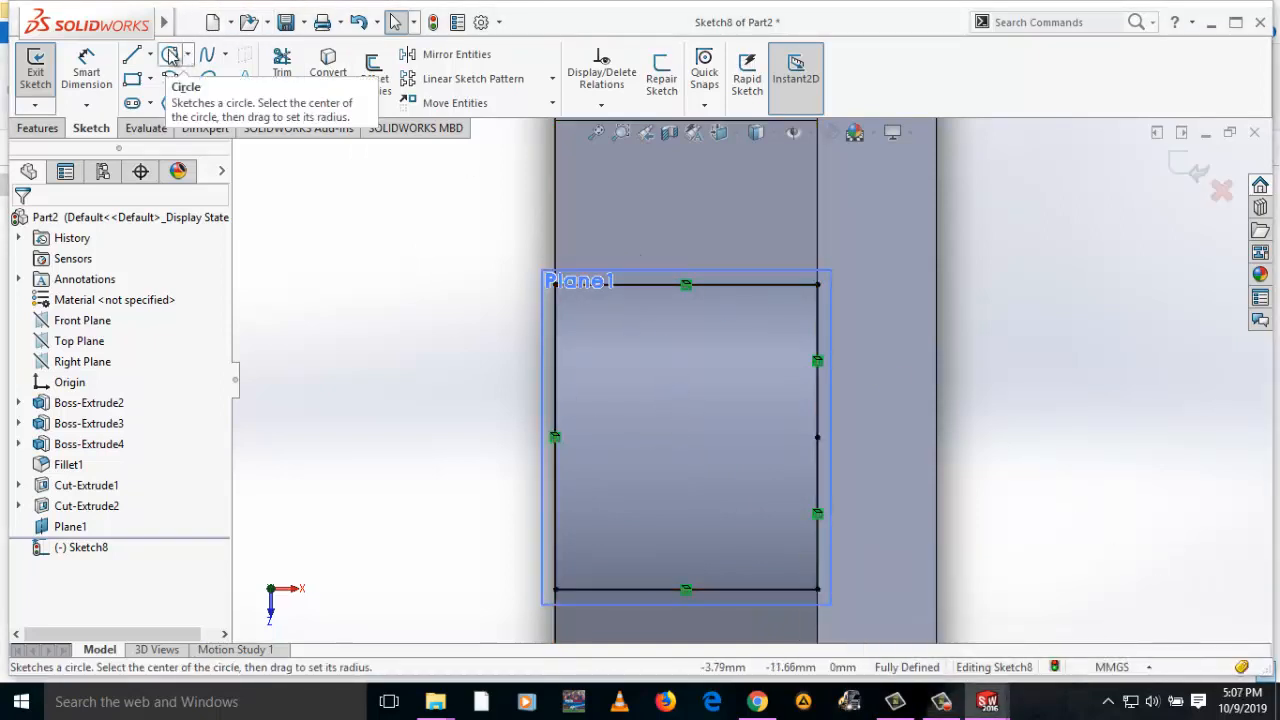
{"action": "left_click", "coordinate": [170, 55]}
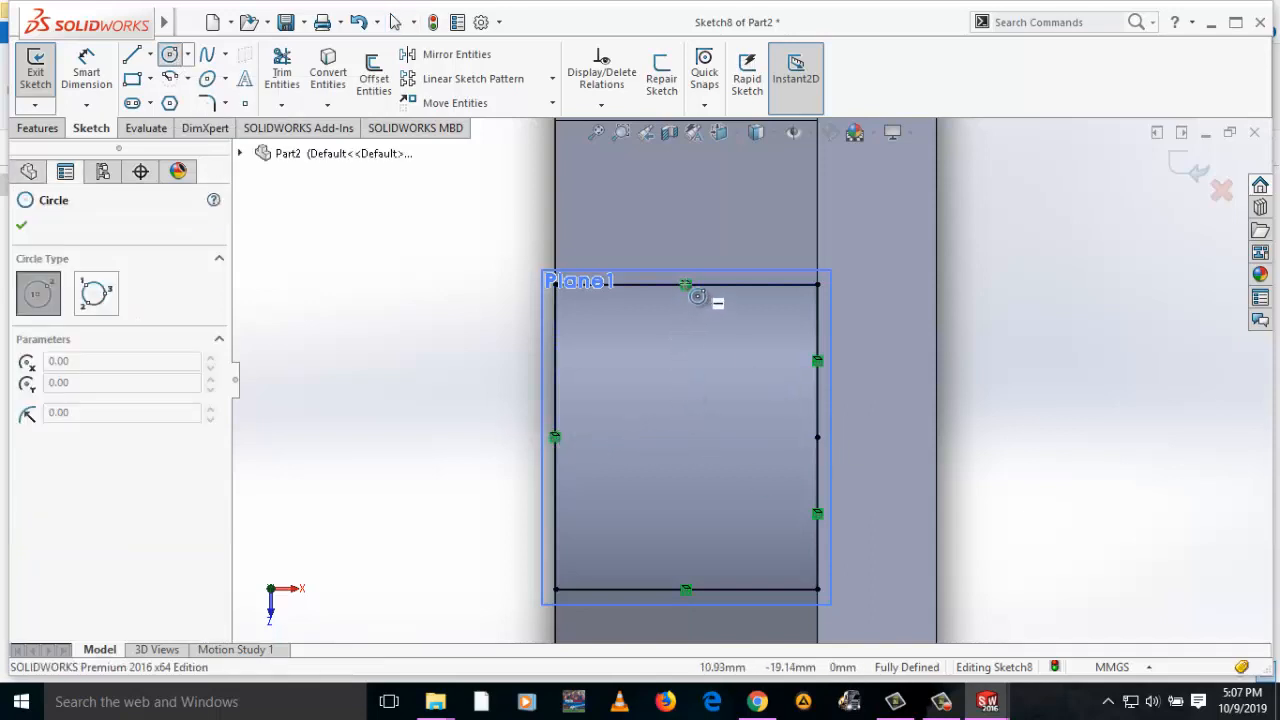
{"action": "left_click", "coordinate": [695, 387]}
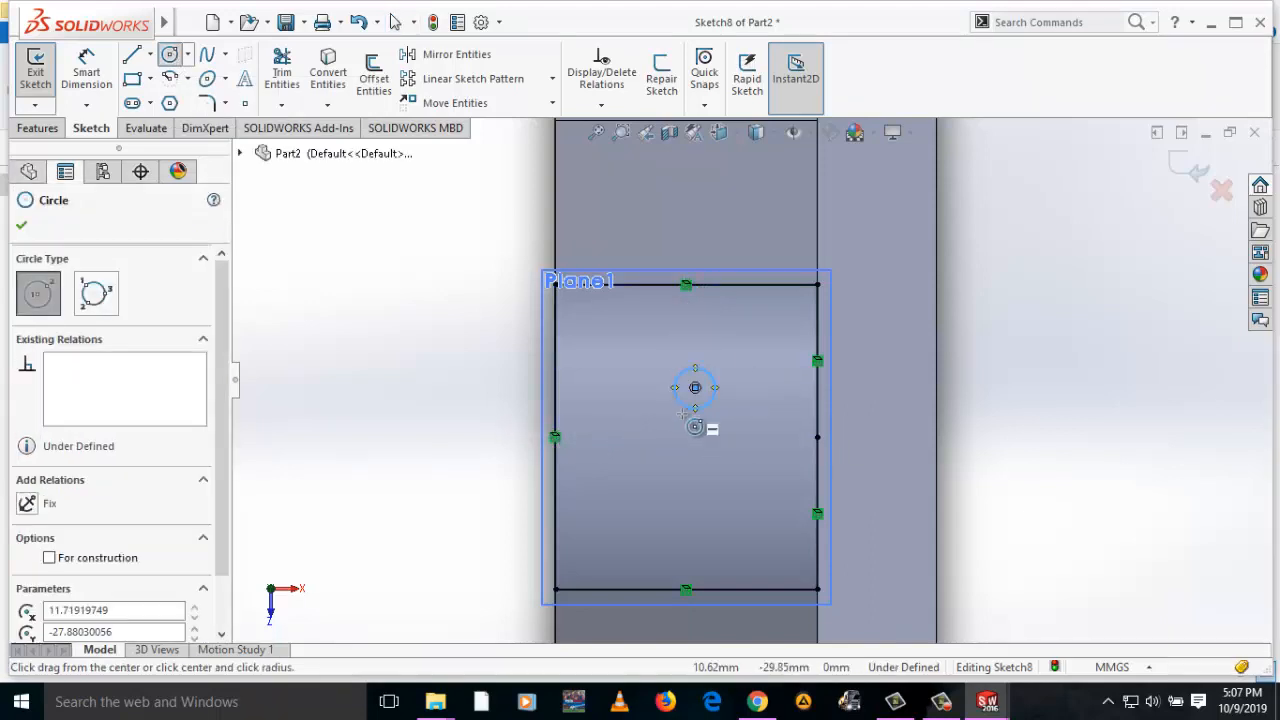
{"action": "key", "text": "Escape"}
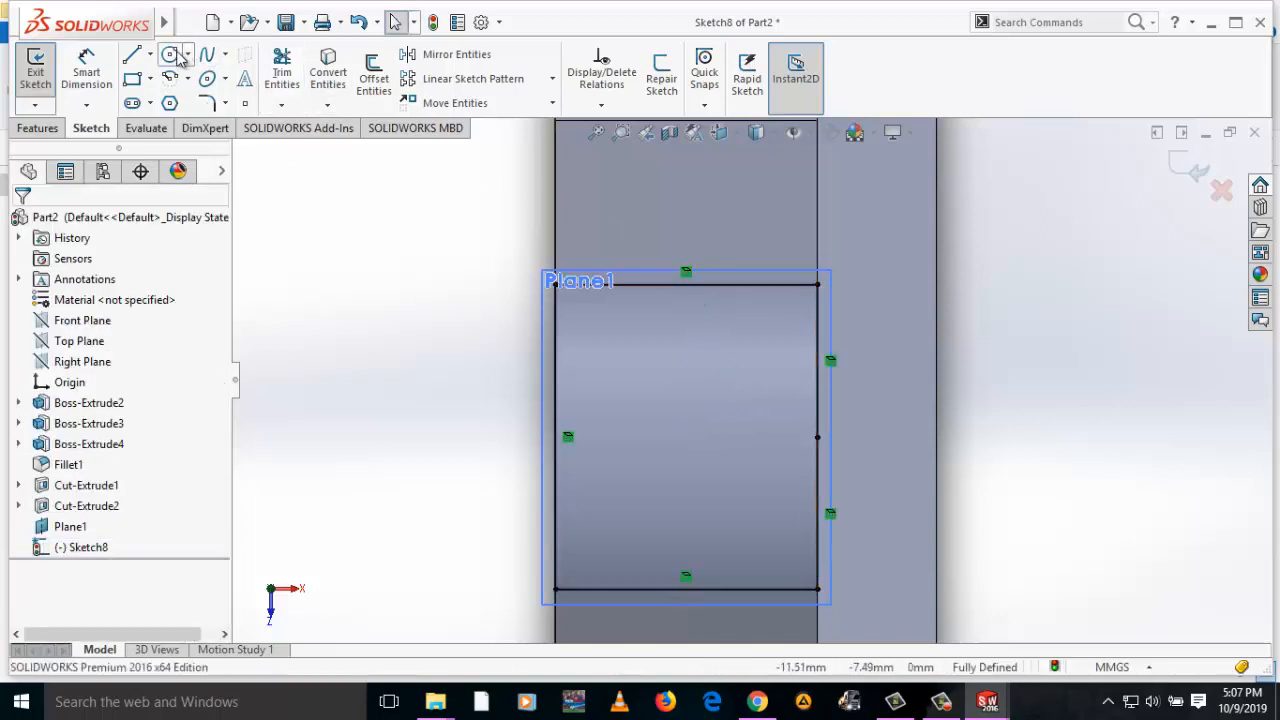
Sketch a circle of about 3.13 mm radius centred within the converted rectangular outline
{"action": "left_click", "coordinate": [174, 55]}
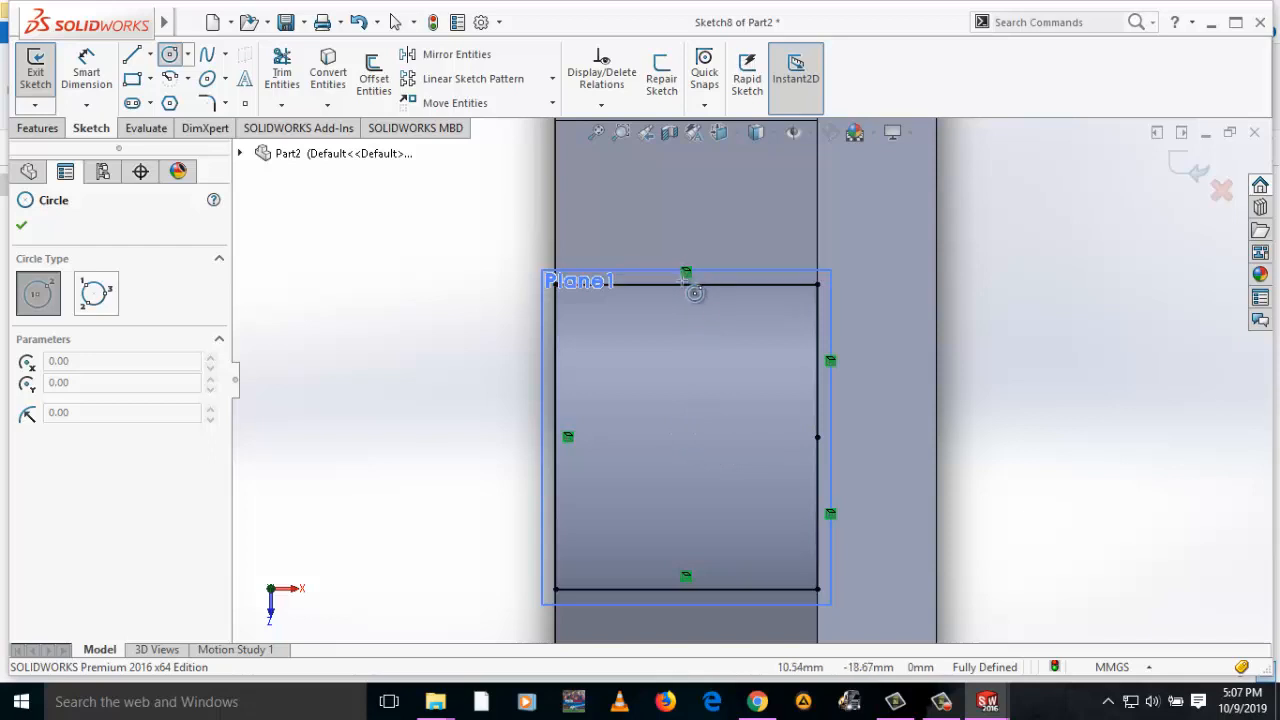
{"action": "left_click", "coordinate": [686, 437]}
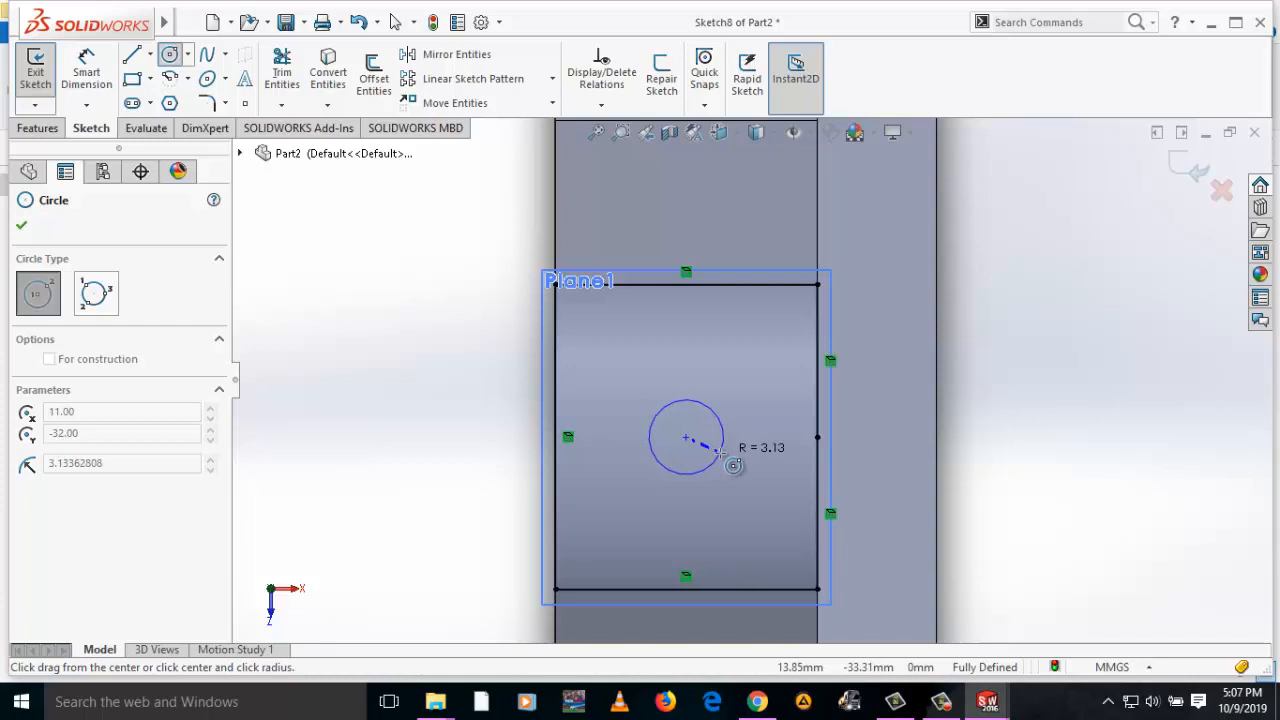
{"action": "left_click", "coordinate": [720, 454]}
Dimension the circle's diameter and set it to 6 mm
{"action": "right_click_drag", "start_coordinate": [748, 478], "coordinate": [736, 424]}
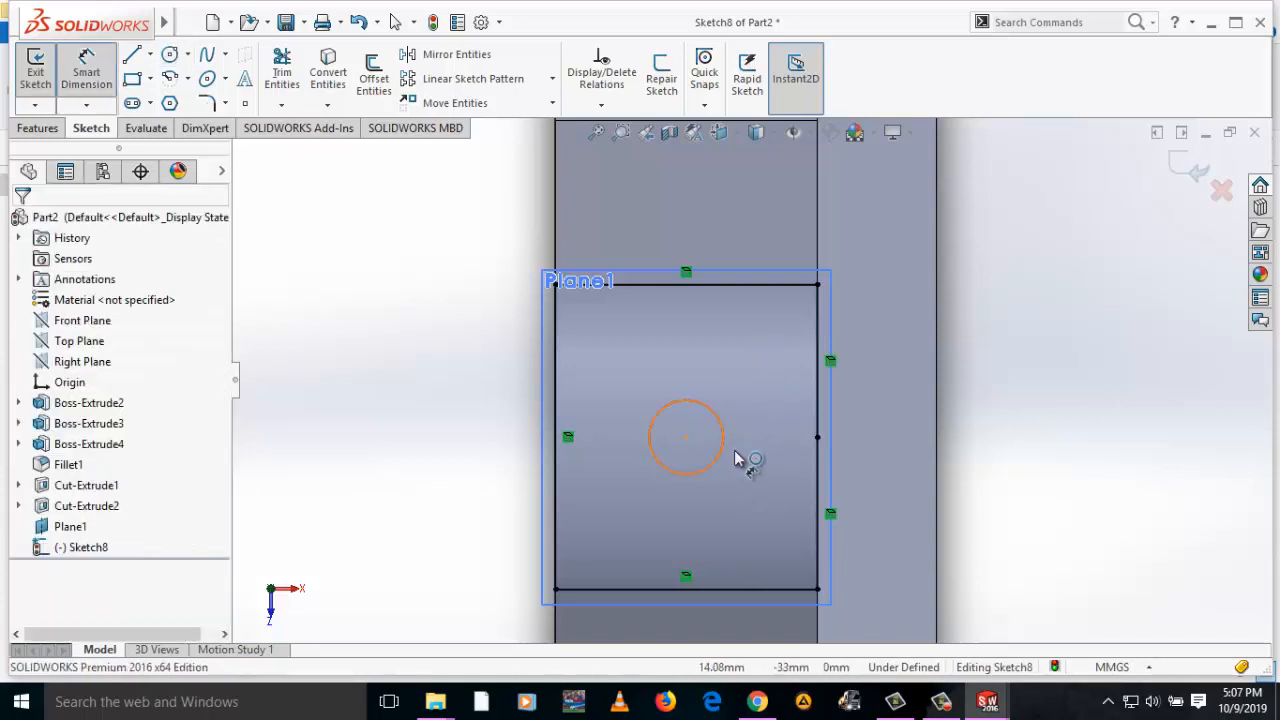
{"action": "left_click", "coordinate": [730, 452]}
{"action": "left_click", "coordinate": [772, 436]}
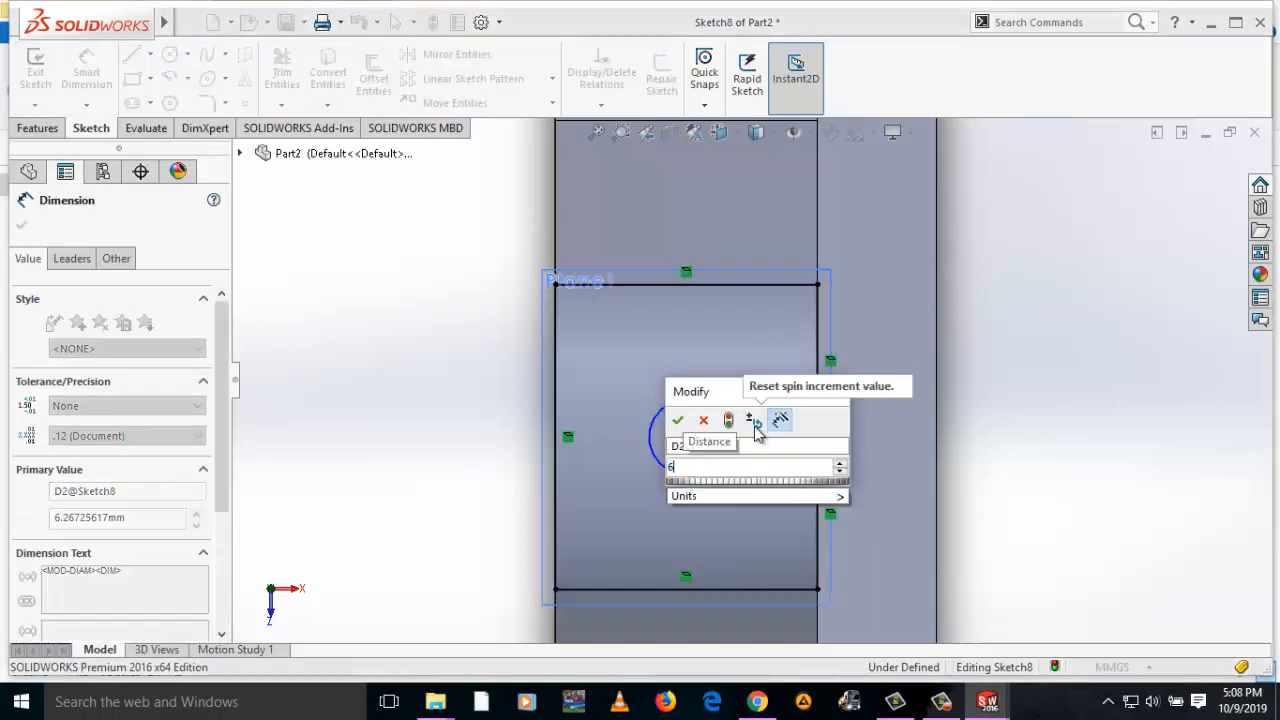
{"action": "key", "text": "Return"}
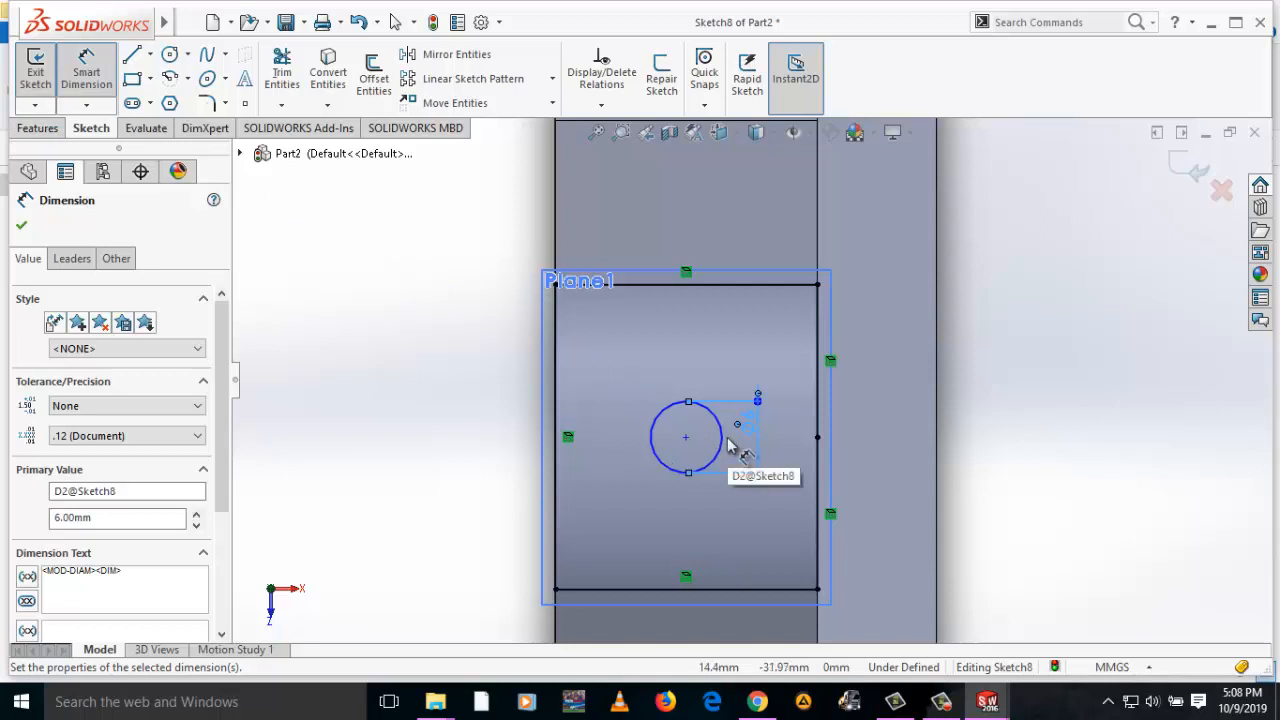
{"action": "left_click", "coordinate": [16, 126]}
{"action": "left_click", "coordinate": [300, 88]}
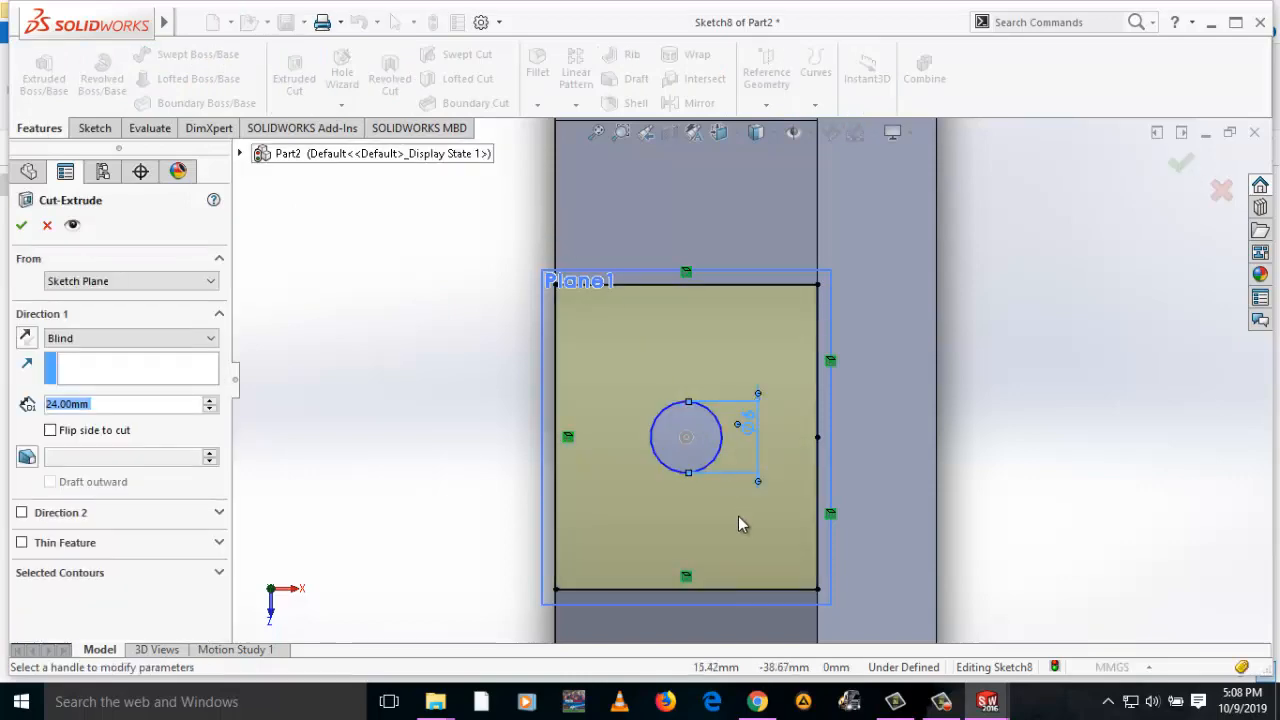
{"action": "mouse_move", "coordinate": [740, 520]}
{"action": "middle_mouse_down"}
{"action": "mouse_move", "coordinate": [737, 437]}
{"action": "mouse_move", "coordinate": [789, 315]}
{"action": "mouse_move", "coordinate": [813, 297]}
{"action": "mouse_move", "coordinate": [808, 345]}
{"action": "middle_mouse_up"}
{"action": "scroll", "coordinate": [807, 349], "scroll_direction": "up", "scroll_amount": 5}
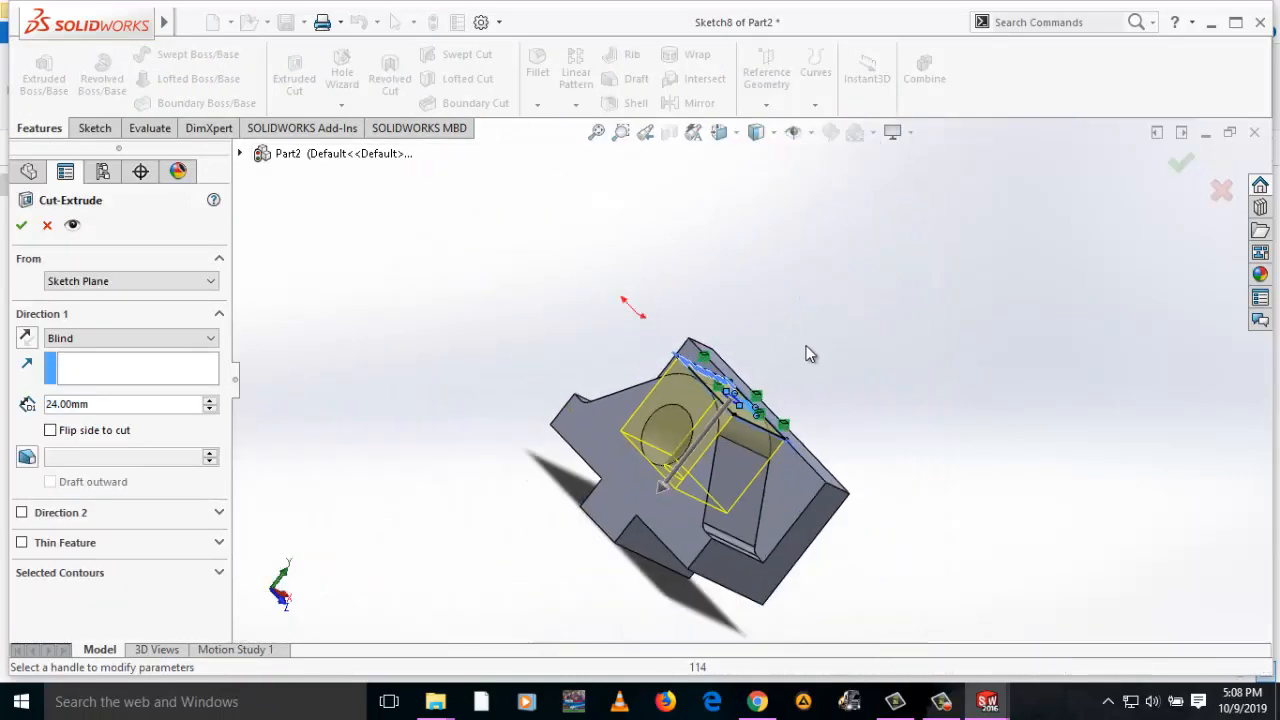
{"action": "scroll", "coordinate": [702, 474], "scroll_direction": "down", "scroll_amount": 5}
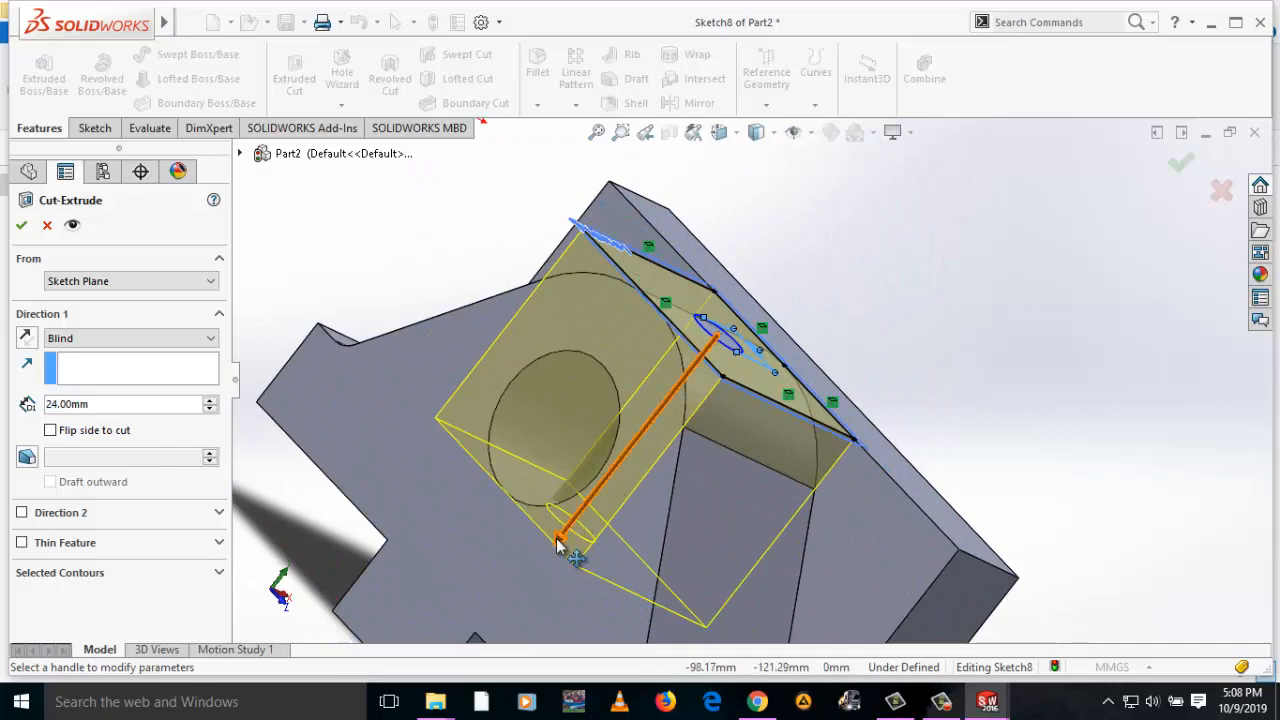
{"action": "left_click", "coordinate": [567, 530]}
{"action": "left_click", "coordinate": [625, 432]}
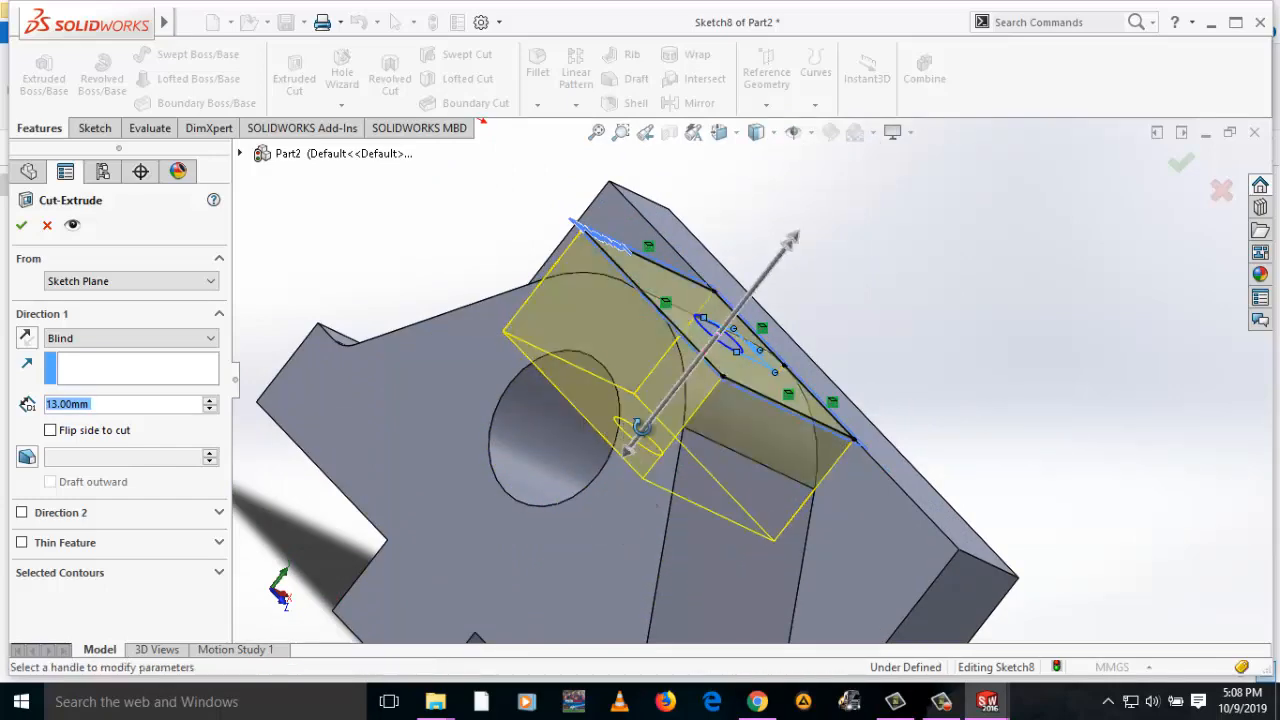
{"action": "mouse_move", "coordinate": [630, 430]}
{"action": "middle_mouse_down"}
{"action": "mouse_move", "coordinate": [680, 455]}
{"action": "mouse_move", "coordinate": [588, 512]}
{"action": "middle_mouse_up"}
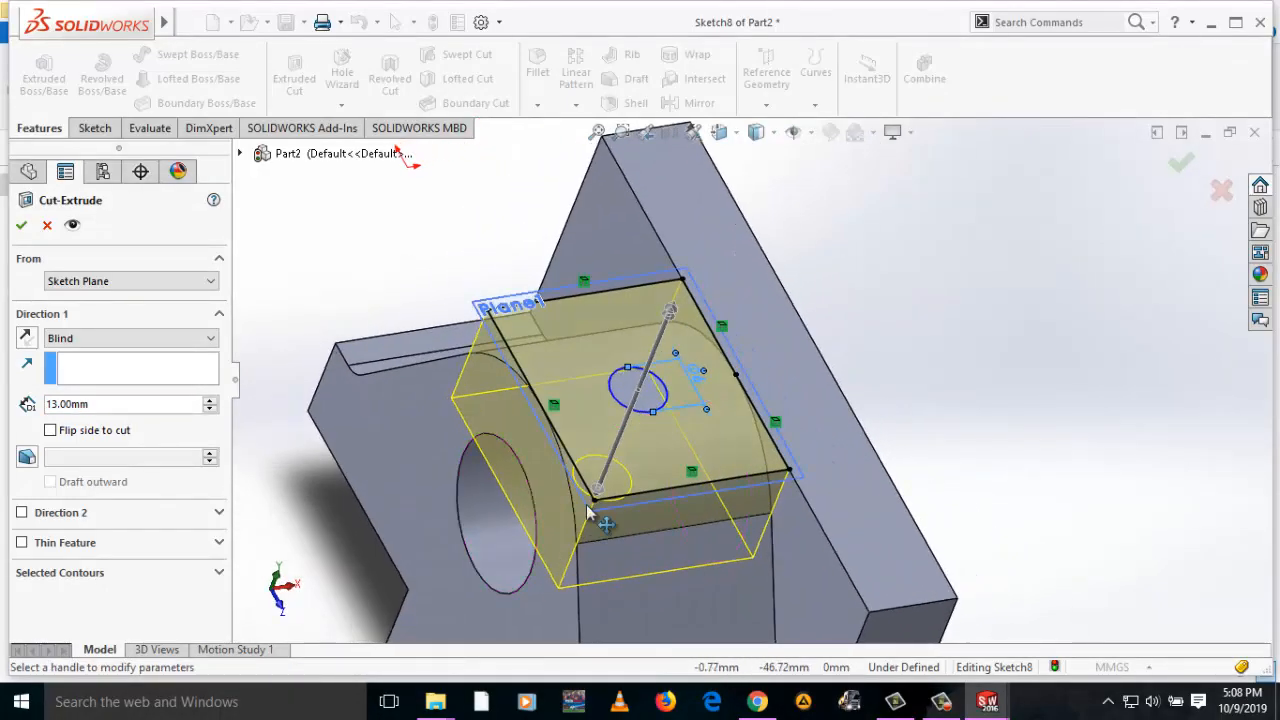
{"action": "left_click", "coordinate": [47, 225]}
{"action": "left_click", "coordinate": [95, 128]}
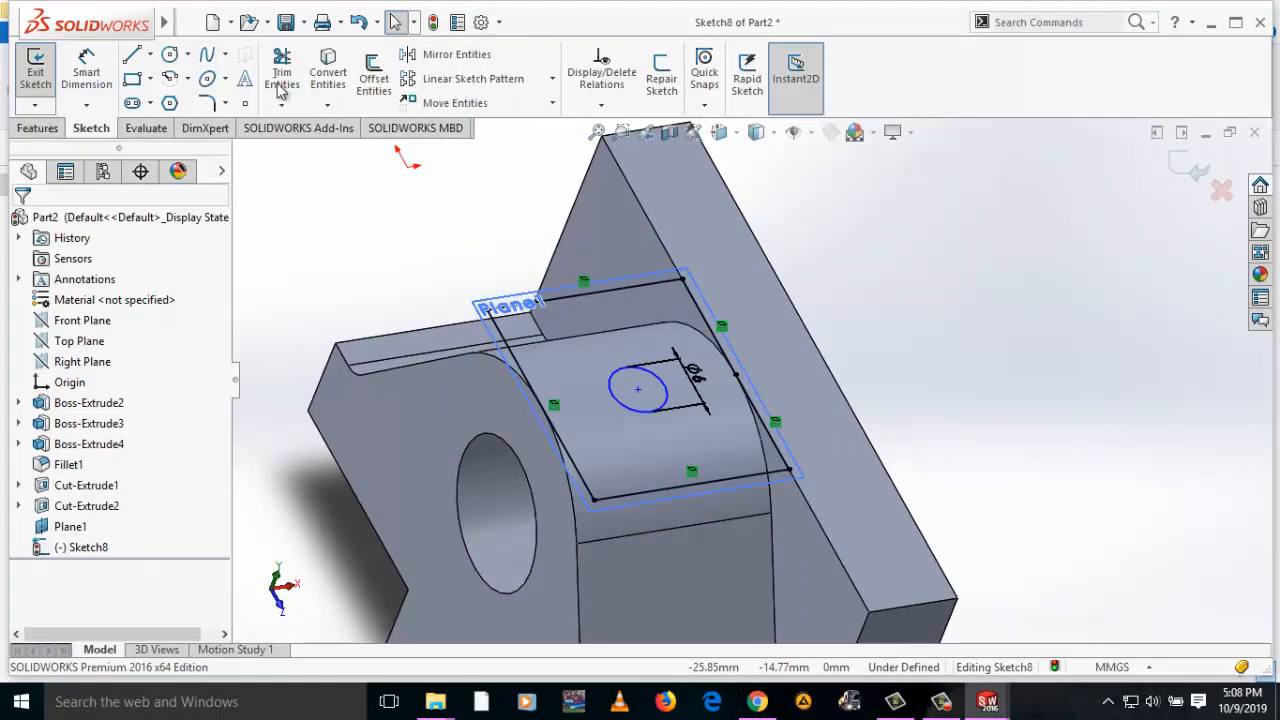
Trim away the converted rectangular outline around the 6 mm circle with Power trim
{"action": "left_click", "coordinate": [282, 72]}
{"action": "left_click_drag", "start_coordinate": [507, 226], "coordinate": [478, 415]}
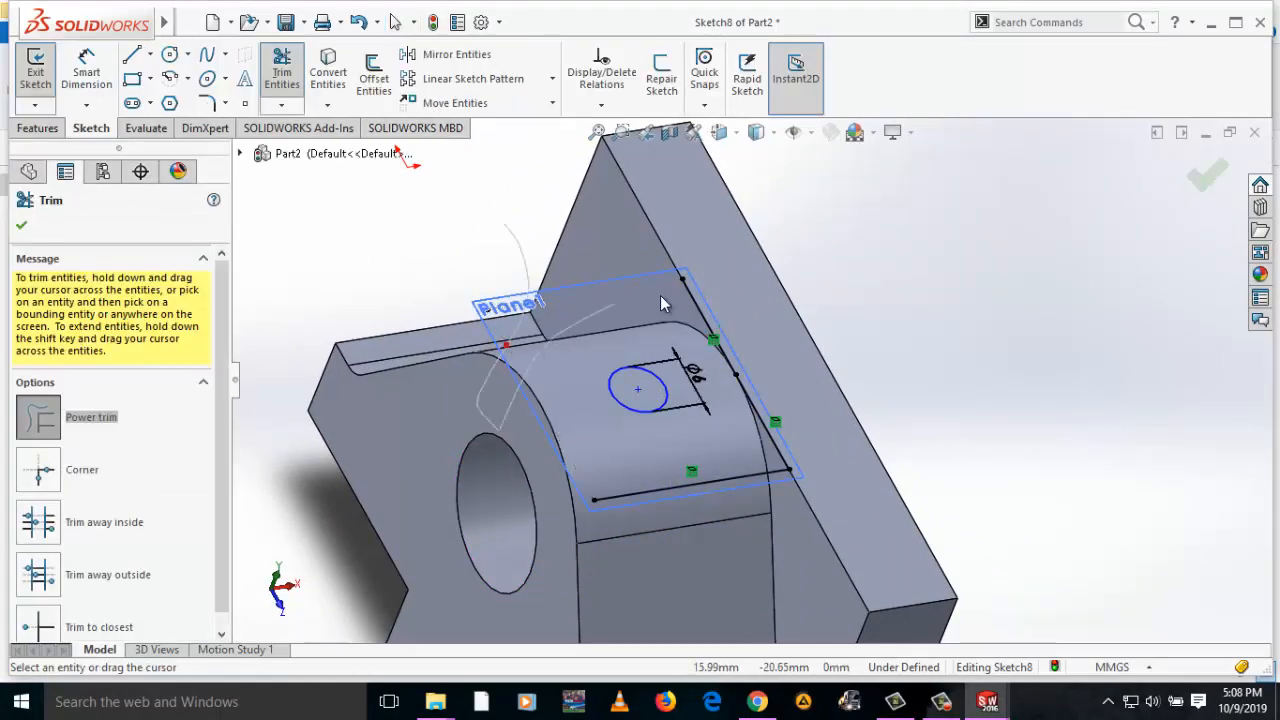
{"action": "left_click_drag", "start_coordinate": [726, 529], "coordinate": [290, 349]}
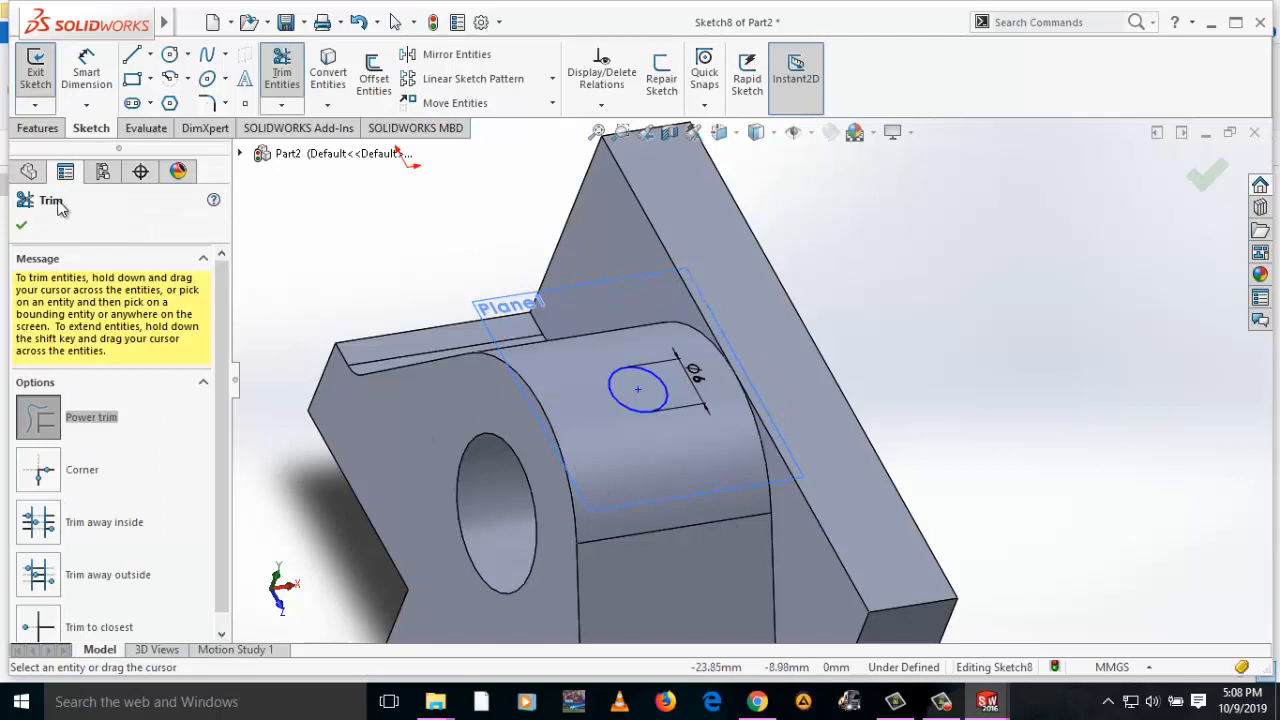
{"action": "left_click", "coordinate": [21, 225]}
Cut-extrude the 6 mm circle with a blind depth of 17 mm through the support's rounded top into the bore
{"action": "left_click", "coordinate": [38, 128]}
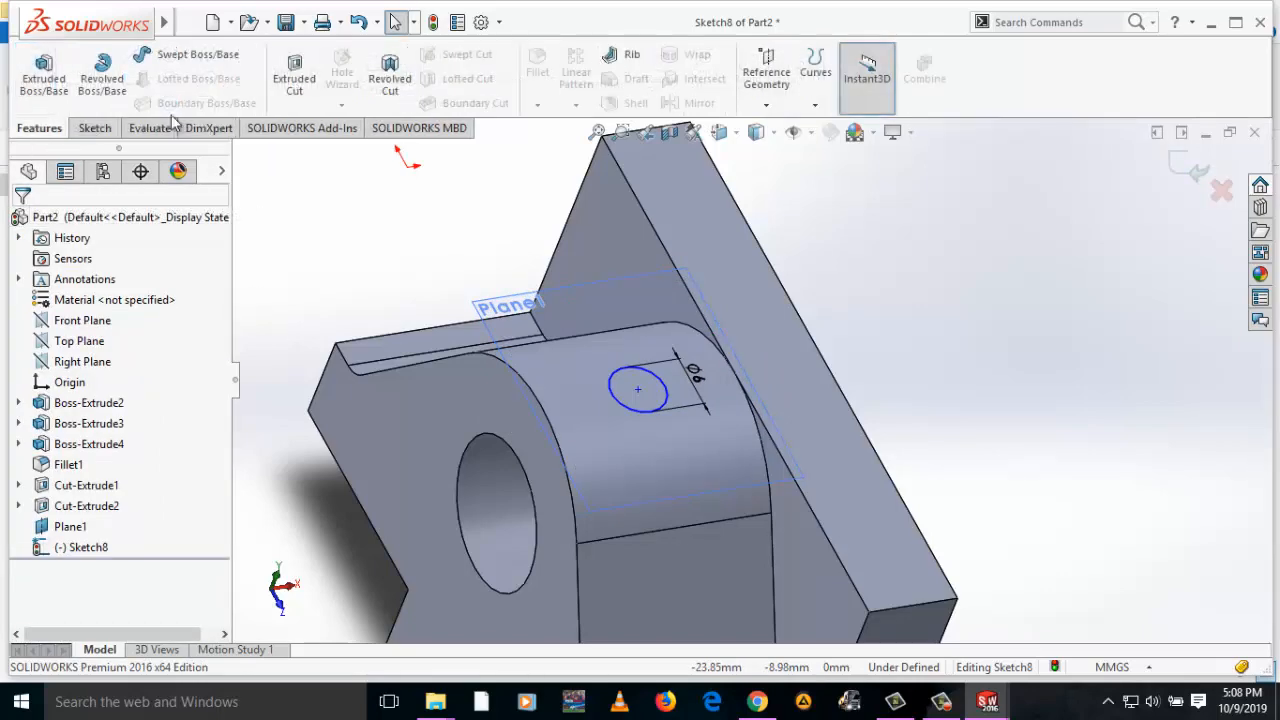
{"action": "left_click", "coordinate": [296, 84]}
{"action": "middle_click_drag", "start_coordinate": [644, 509], "coordinate": [590, 564]}
{"action": "left_click", "coordinate": [449, 604]}
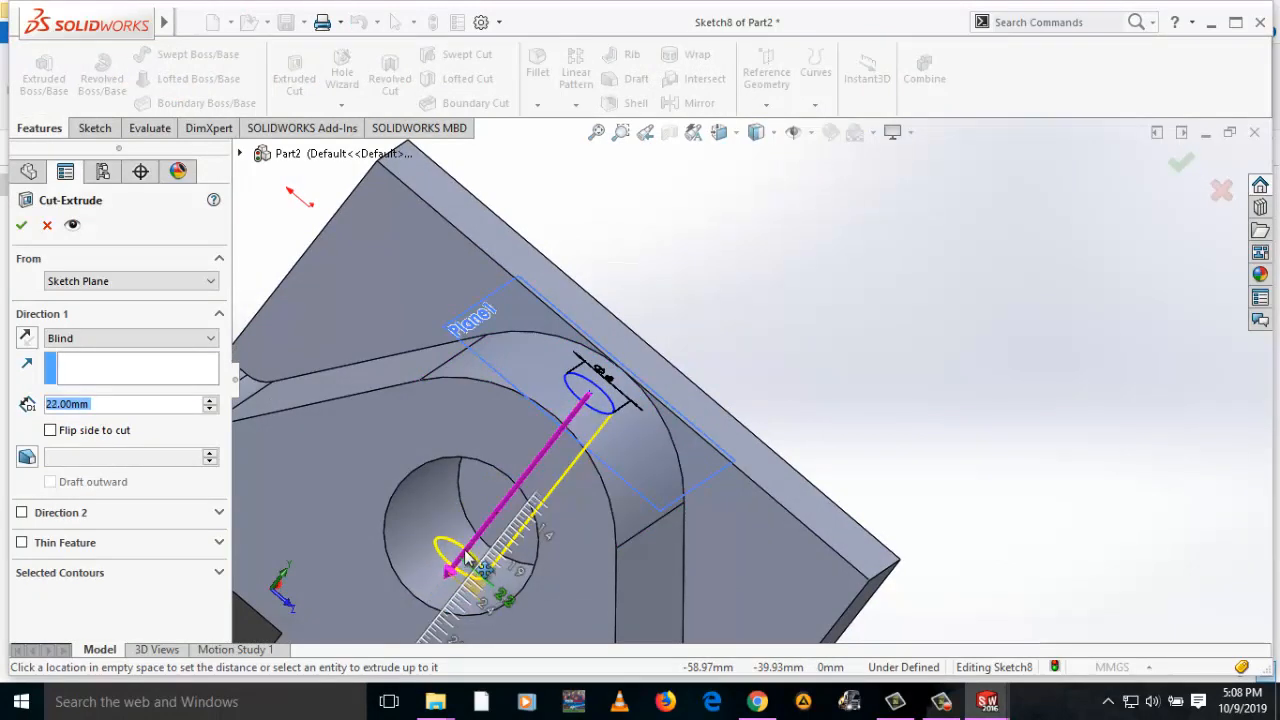
{"action": "left_click", "coordinate": [484, 519]}
{"action": "middle_click_drag", "start_coordinate": [621, 466], "coordinate": [586, 464]}
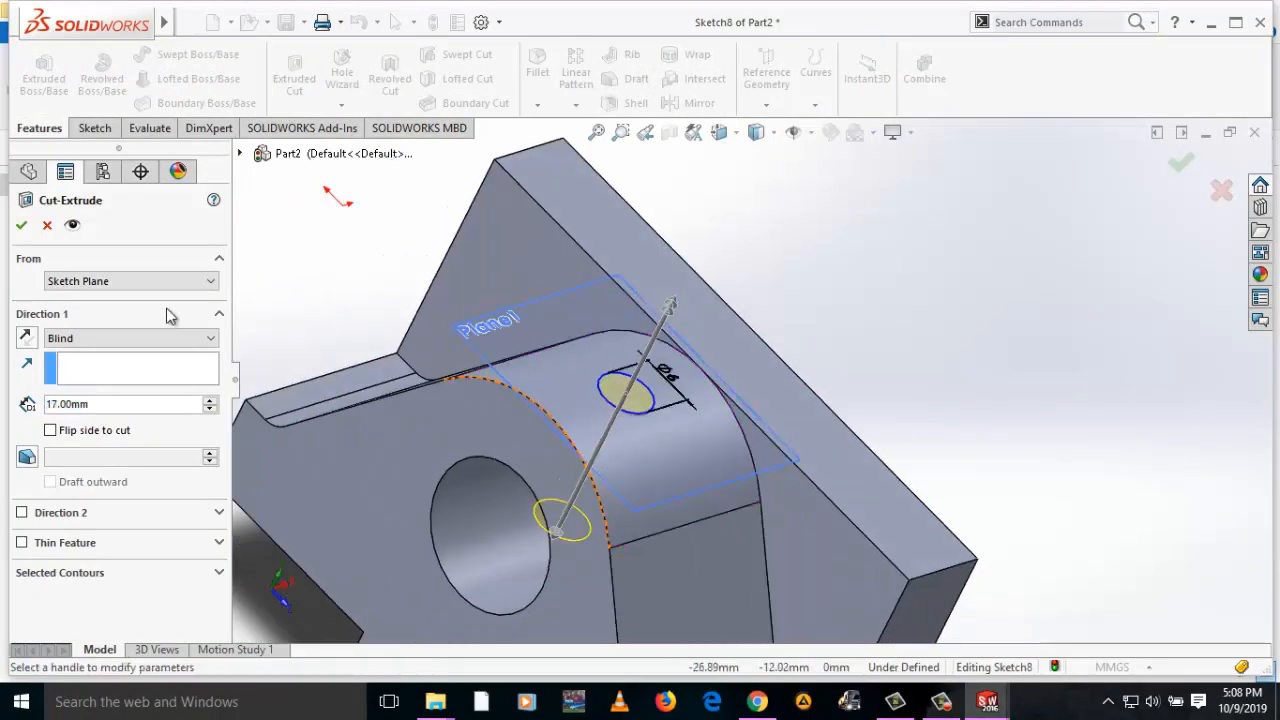
{"action": "left_click", "coordinate": [22, 226]}
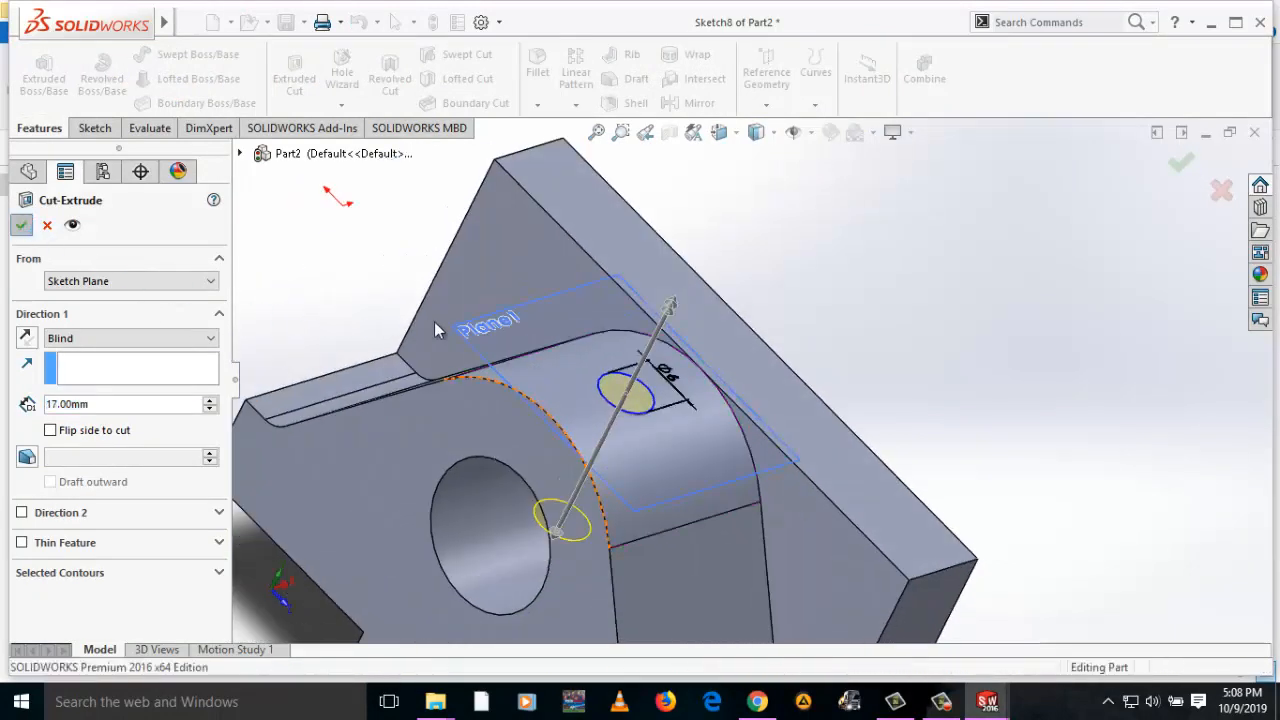
Start a new sketch on the plane tangent to the support's rounded top
{"action": "scroll", "coordinate": [700, 415], "scroll_direction": "down", "scroll_amount": 3}
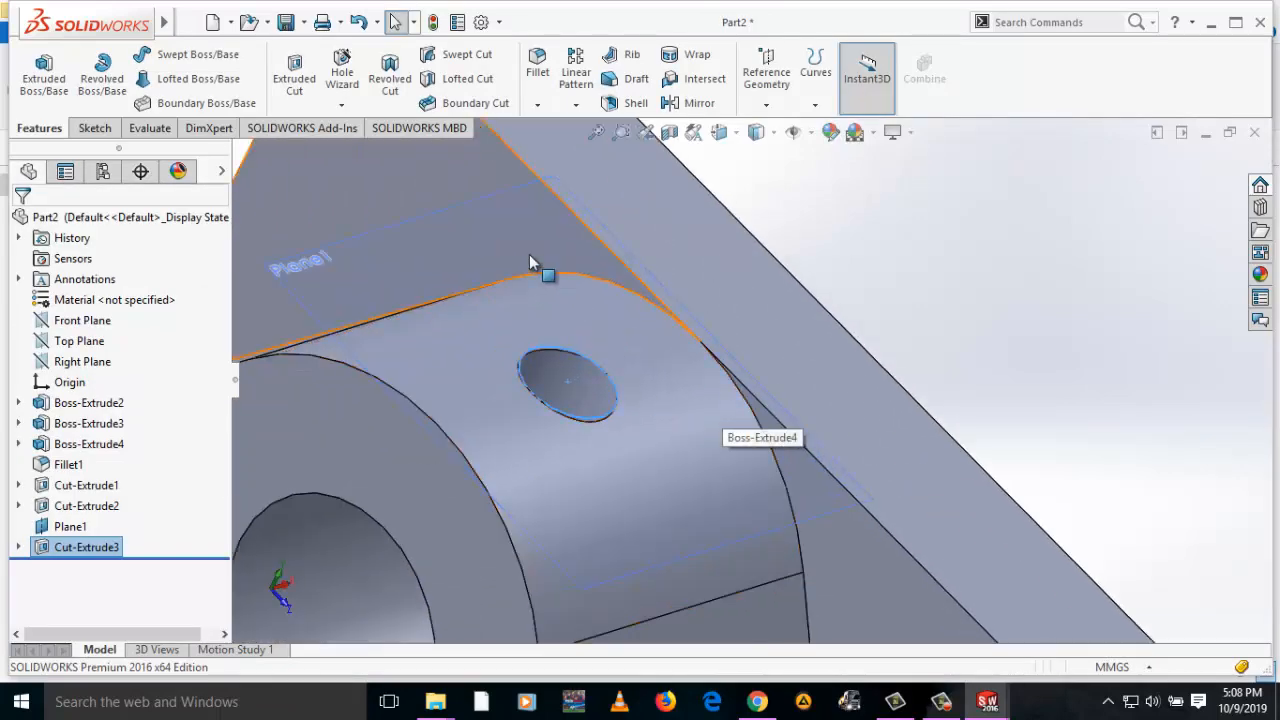
{"action": "scroll", "coordinate": [514, 292], "scroll_direction": "up", "scroll_amount": 5}
{"action": "middle_click_drag", "start_coordinate": [514, 292], "coordinate": [480, 346]}
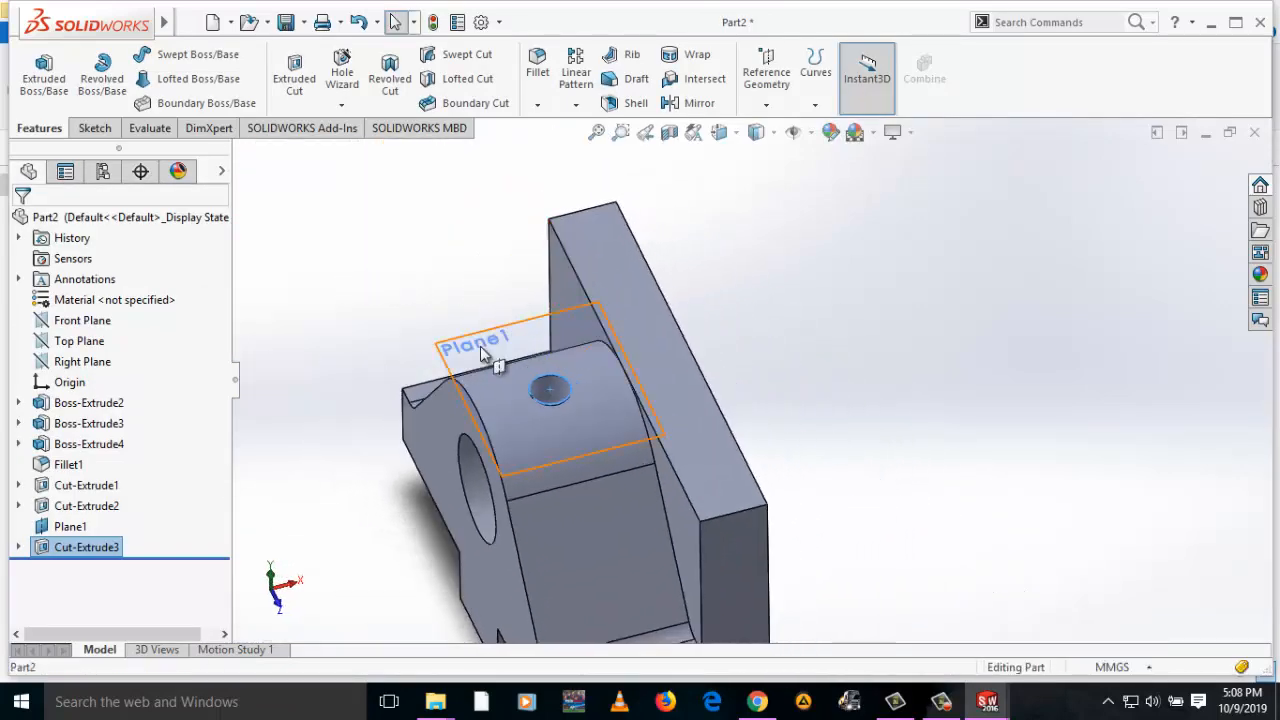
{"action": "right_click", "coordinate": [473, 351]}
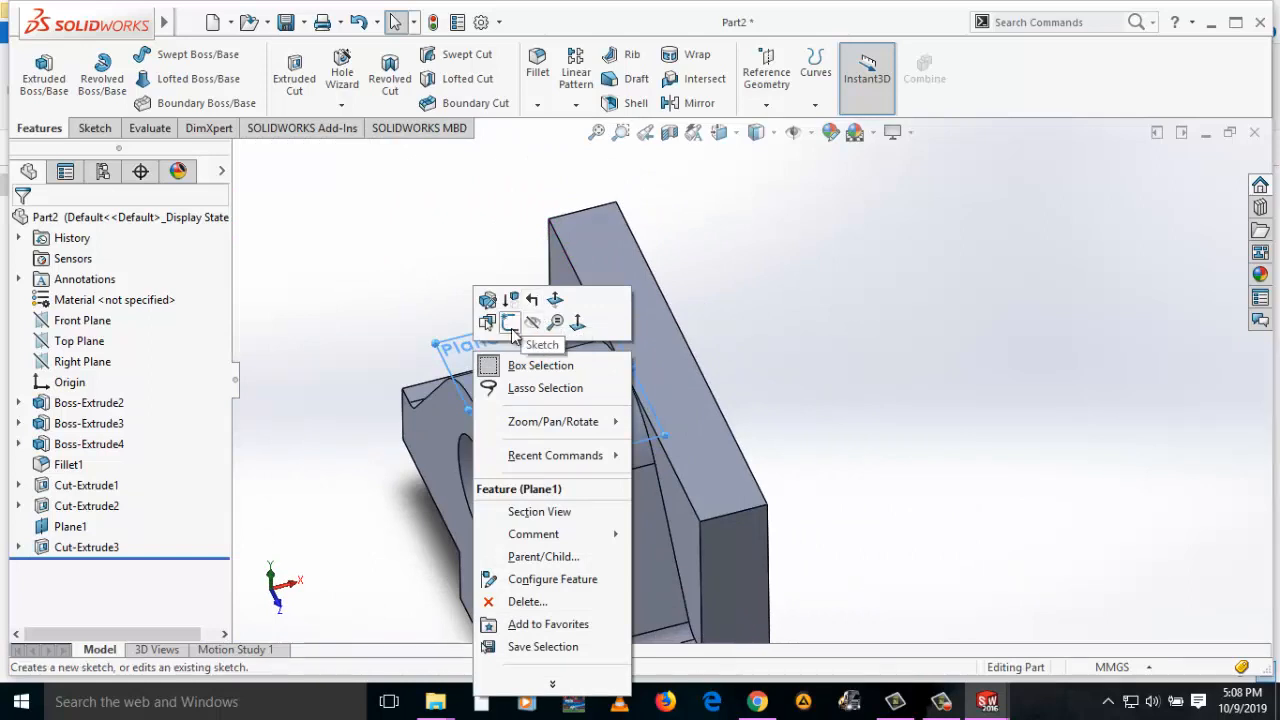
{"action": "left_click", "coordinate": [534, 319]}
{"action": "scroll", "coordinate": [560, 400], "scroll_direction": "down", "scroll_amount": 2}
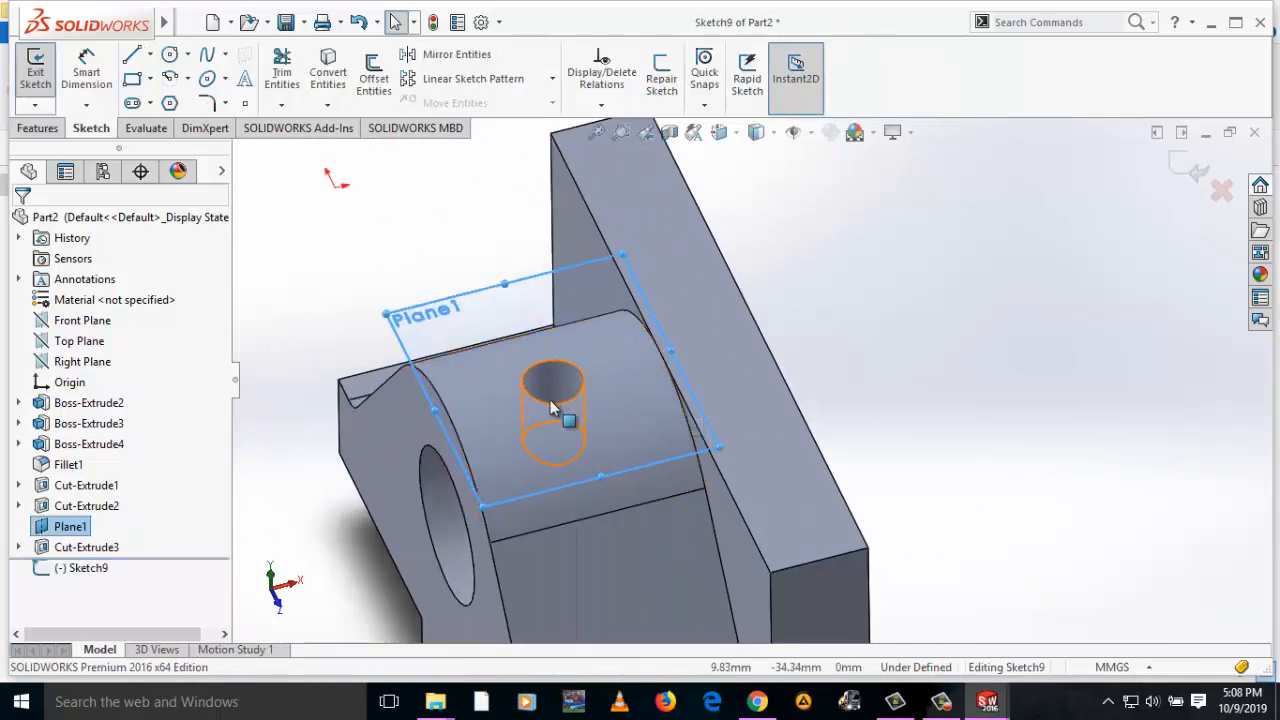
{"action": "left_click", "coordinate": [552, 388]}
{"action": "left_click", "coordinate": [327, 75]}
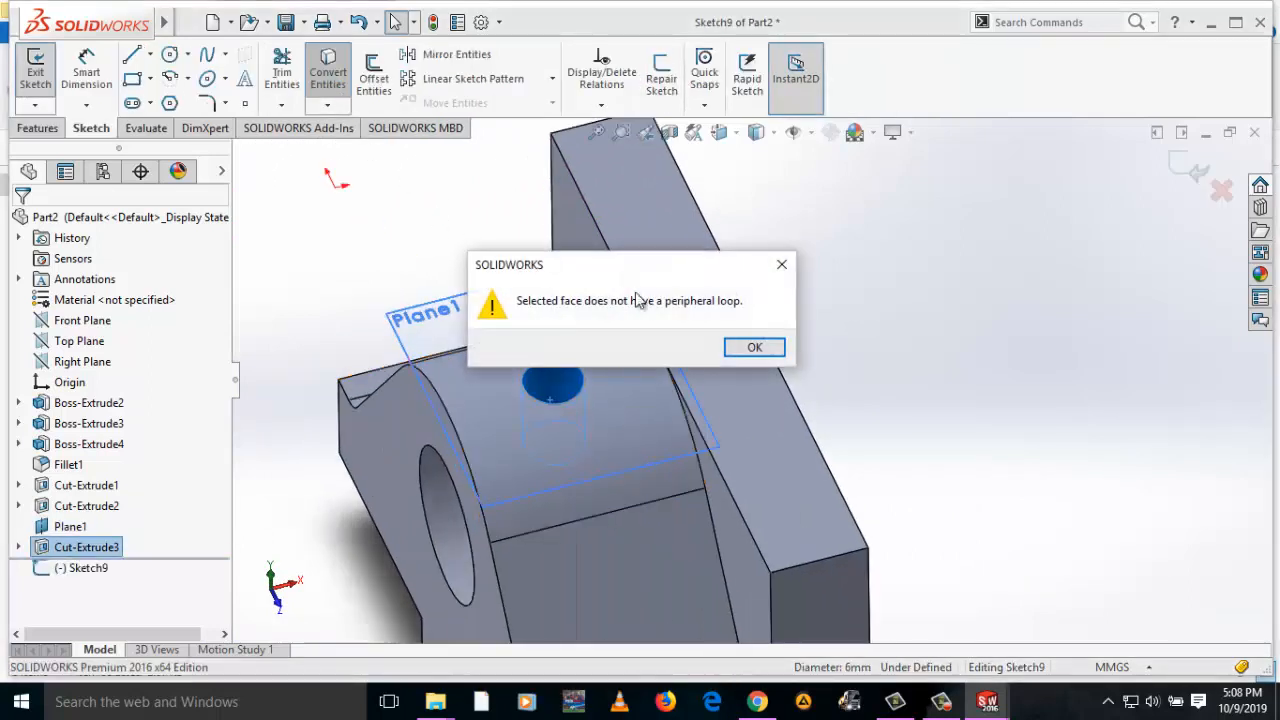
{"action": "left_click", "coordinate": [780, 259]}
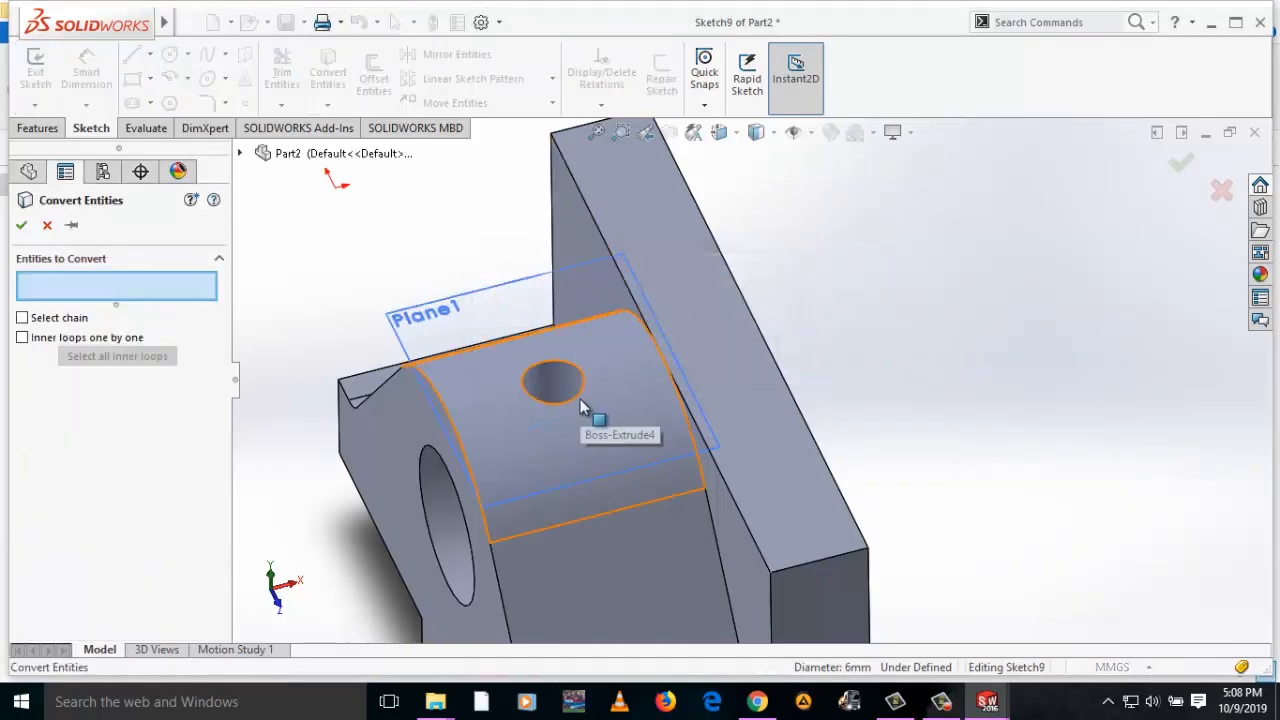
{"action": "left_click", "coordinate": [579, 395]}
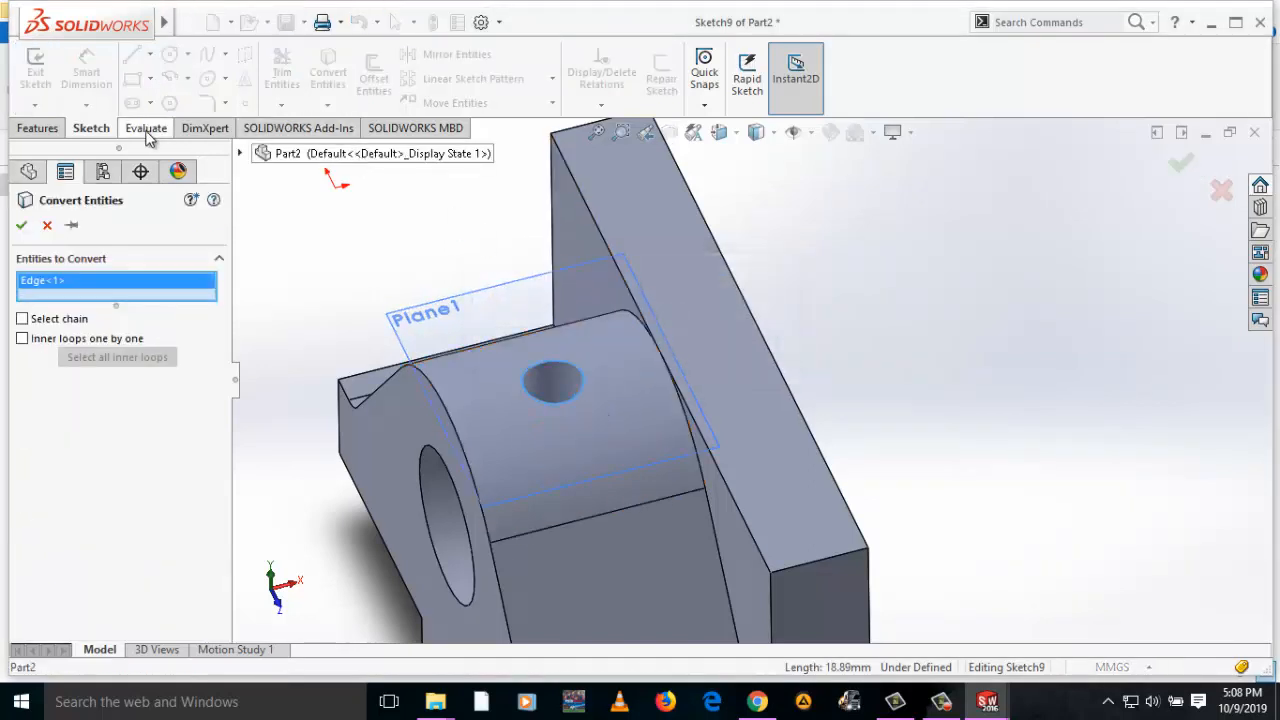
{"action": "left_click", "coordinate": [46, 226]}
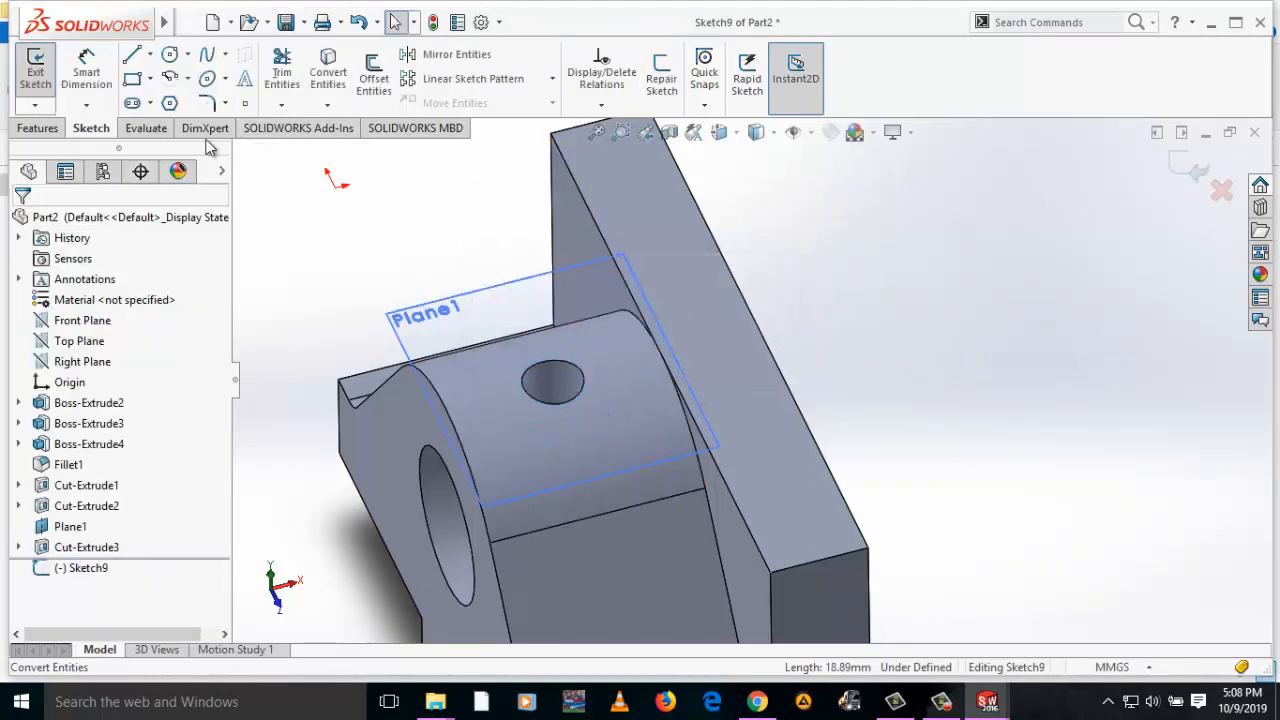
Convert the top edge of the 6 mm hole into a sketch entity
{"action": "left_click", "coordinate": [328, 72]}
{"action": "left_click", "coordinate": [540, 404]}
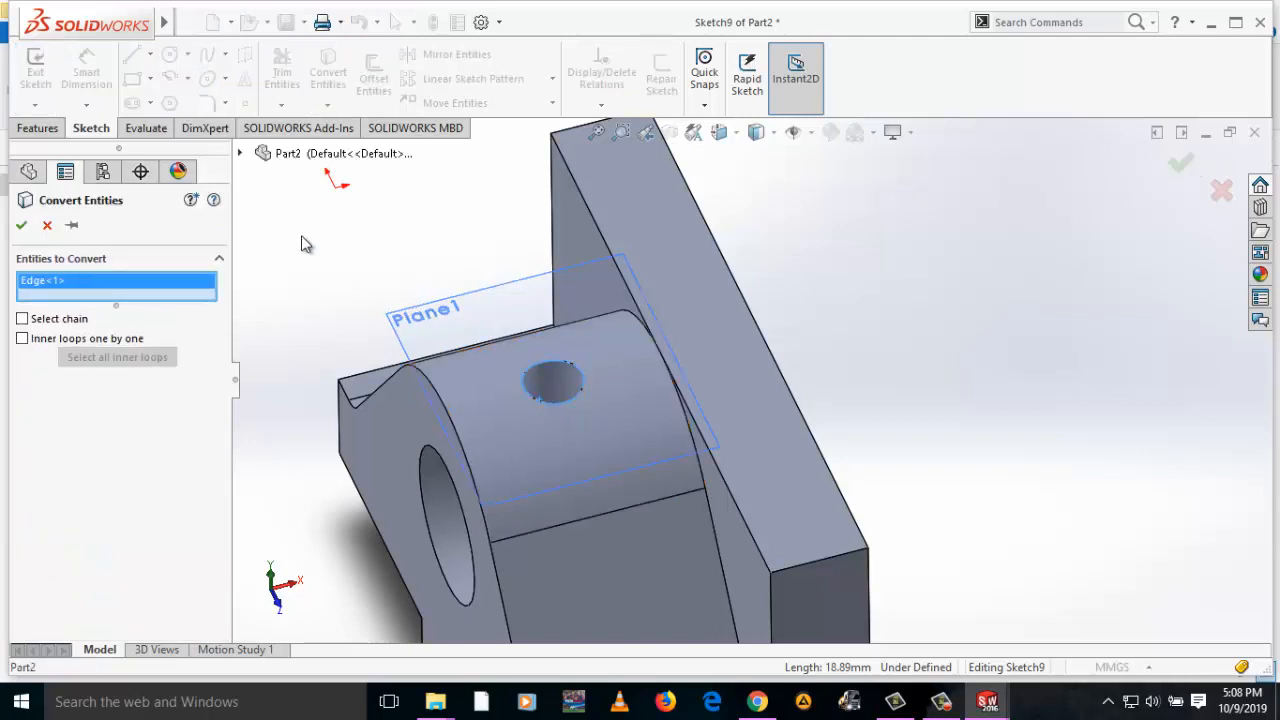
{"action": "left_click", "coordinate": [27, 225]}
{"action": "middle_click_drag", "start_coordinate": [543, 380], "coordinate": [537, 412]}
{"action": "key", "text": "ctrl+8"}
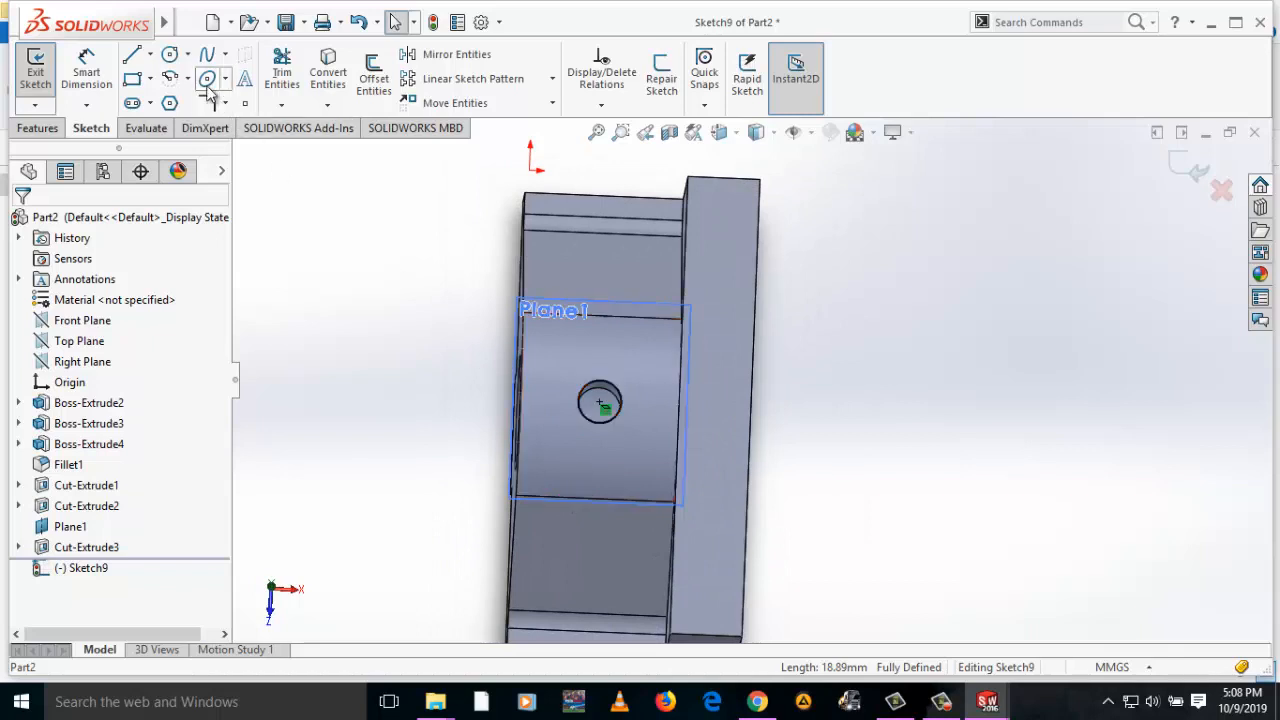
Sketch a circle about 11 mm in diameter, concentric with the hole in the support's rounded top
{"action": "left_click", "coordinate": [170, 56]}
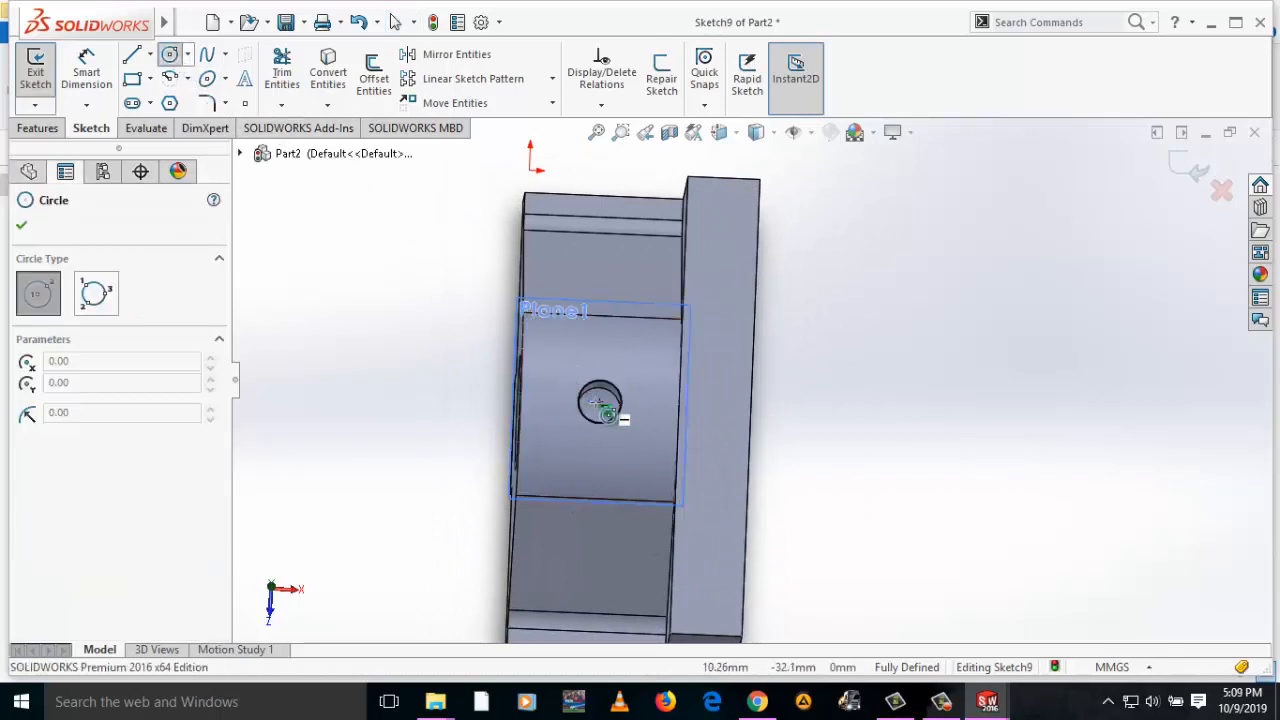
{"action": "left_click", "coordinate": [600, 401]}
{"action": "left_click", "coordinate": [613, 365]}
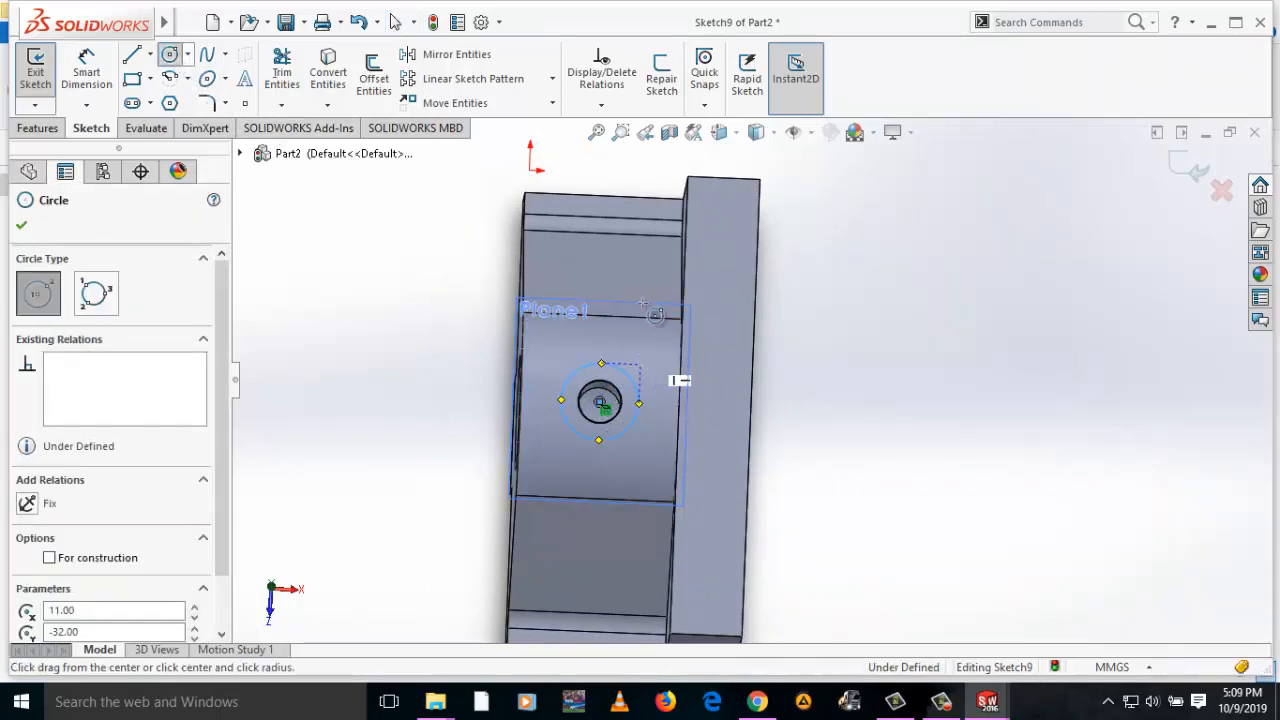
Dimension the new circle's diameter and set it to 10 mm
{"action": "right_click_drag", "start_coordinate": [645, 300], "coordinate": [644, 264]}
{"action": "left_click", "coordinate": [628, 375]}
{"action": "left_click", "coordinate": [410, 377]}
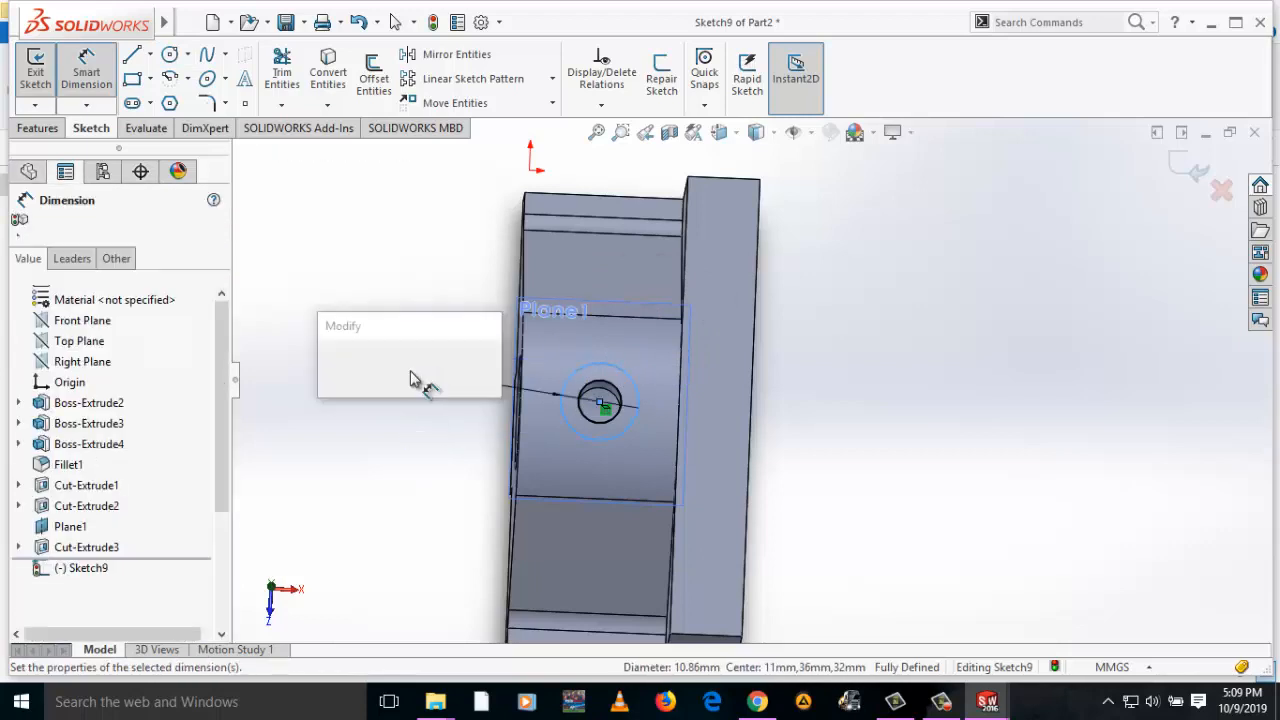
{"action": "type", "text": "10"}
{"action": "key", "text": "Return"}
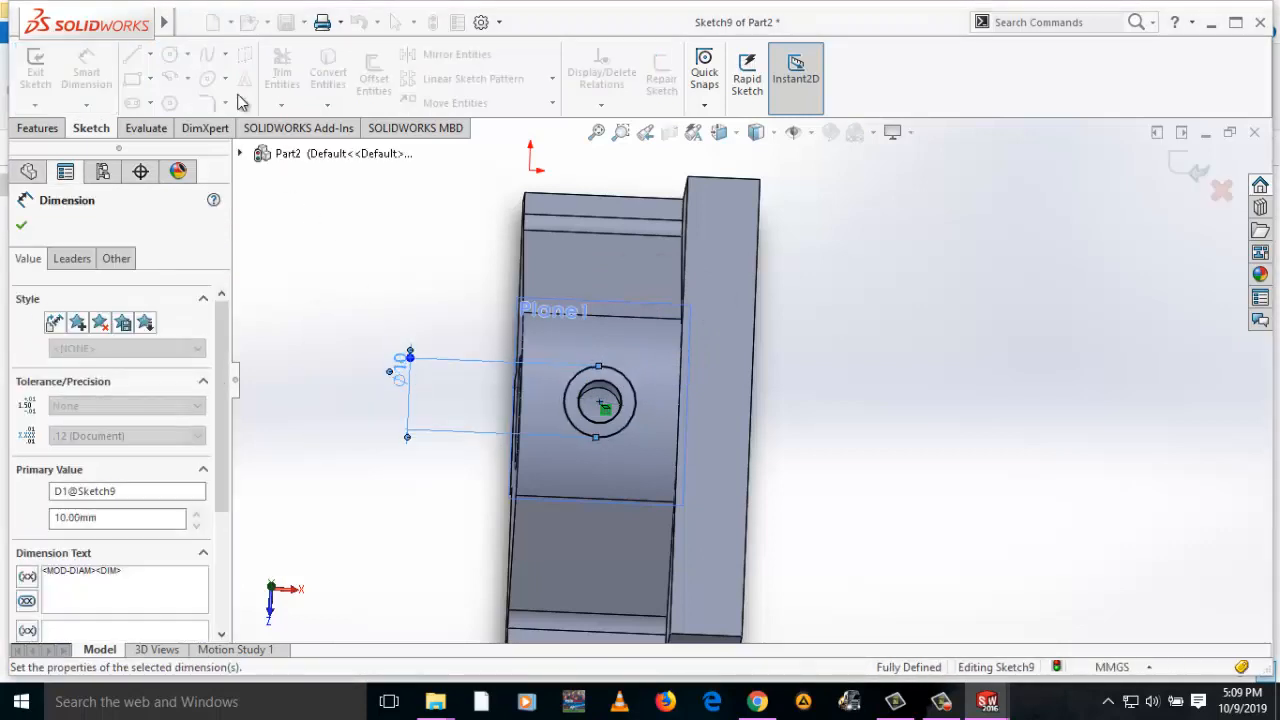
Trim away the converted hole edge inside the 10 mm circle
{"action": "left_click", "coordinate": [268, 92]}
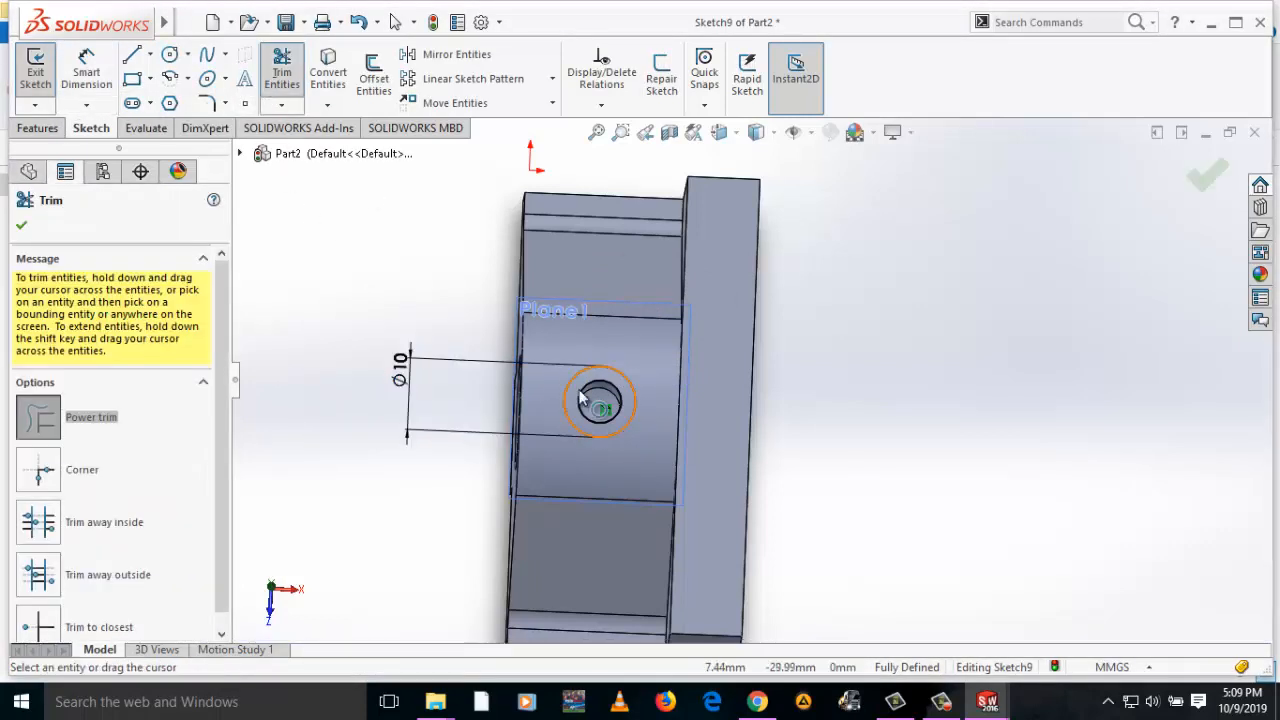
{"action": "scroll", "coordinate": [593, 390], "scroll_direction": "up", "scroll_amount": 5}
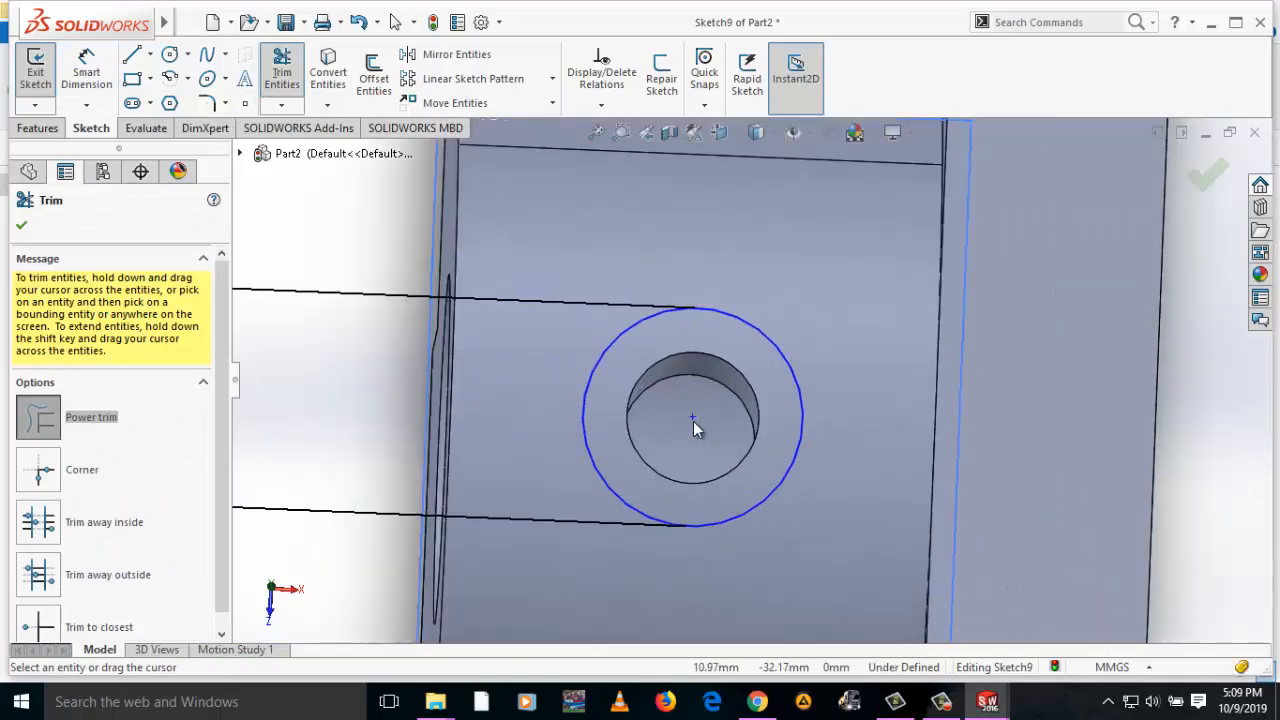
{"action": "left_click", "coordinate": [22, 227]}
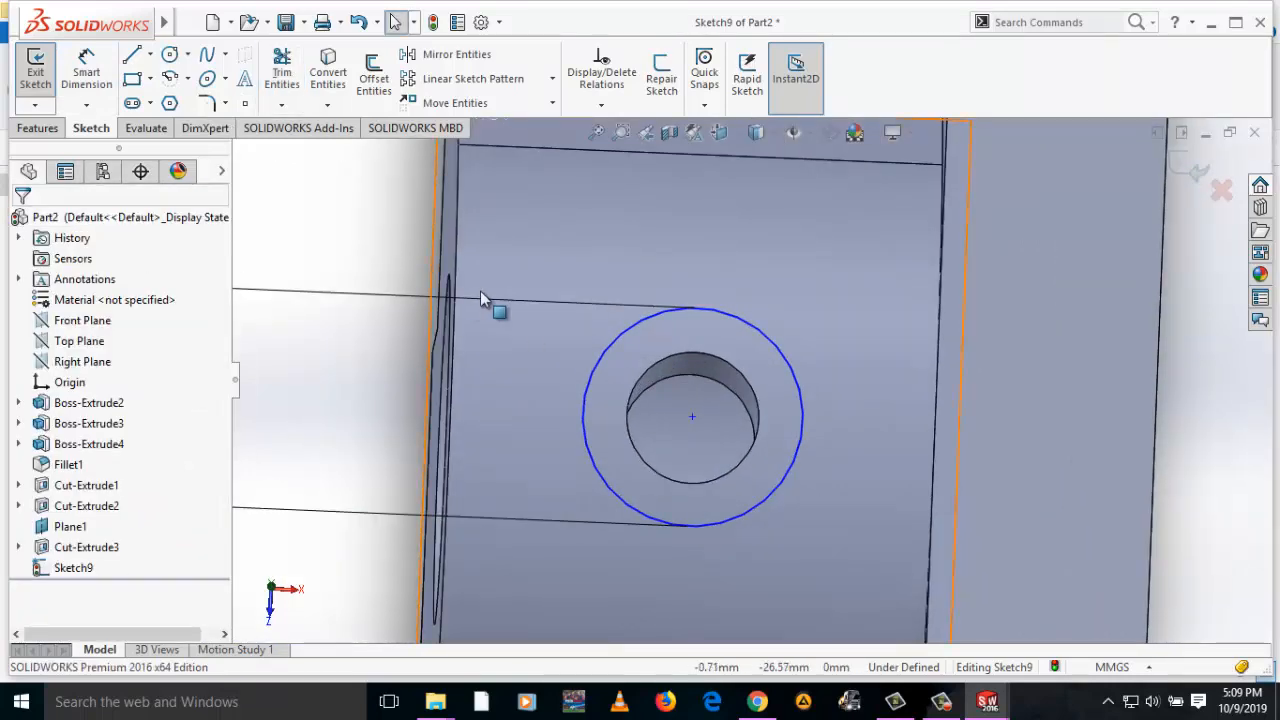
Cut-extrude the 10 mm circle with a blind depth of 4 mm as a counterbore around the top hole
{"action": "scroll", "coordinate": [563, 320], "scroll_direction": "down", "scroll_amount": 5}
{"action": "mouse_move", "coordinate": [723, 414]}
{"action": "middle_mouse_down"}
{"action": "mouse_move", "coordinate": [776, 311]}
{"action": "mouse_move", "coordinate": [848, 346]}
{"action": "middle_mouse_up"}
{"action": "left_click", "coordinate": [37, 130]}
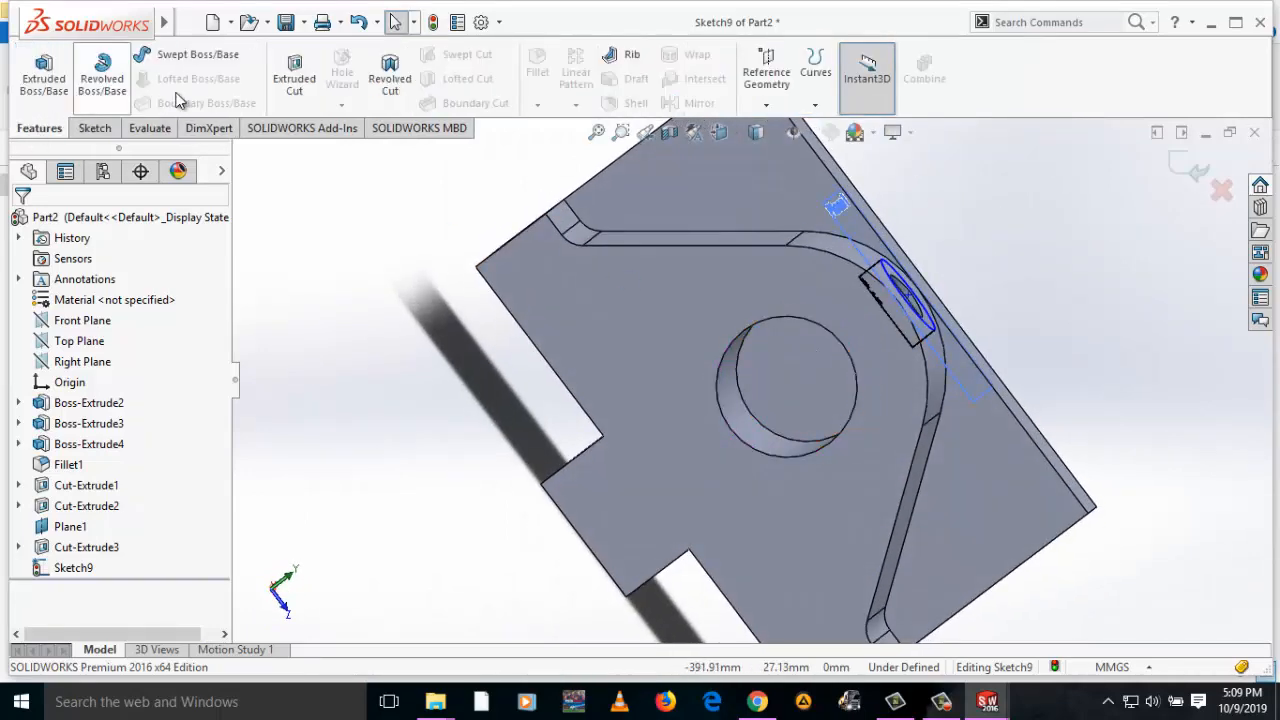
{"action": "left_click", "coordinate": [298, 90]}
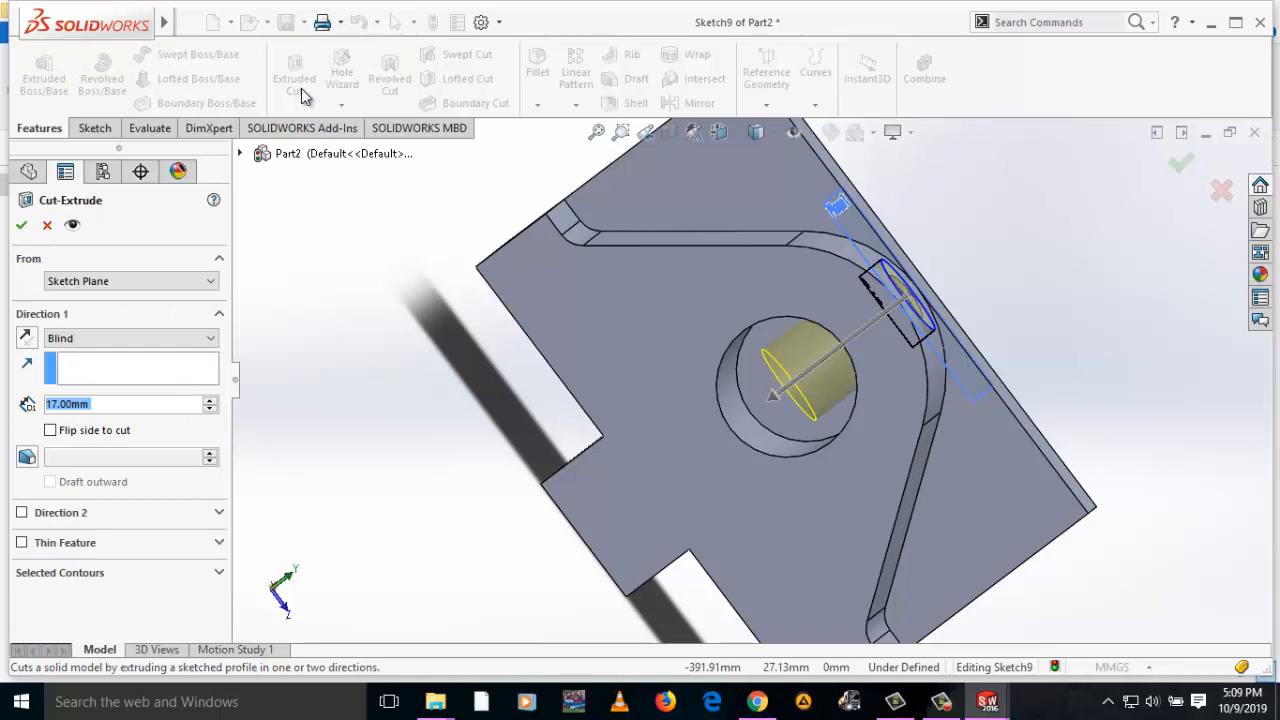
{"action": "type", "text": "4"}
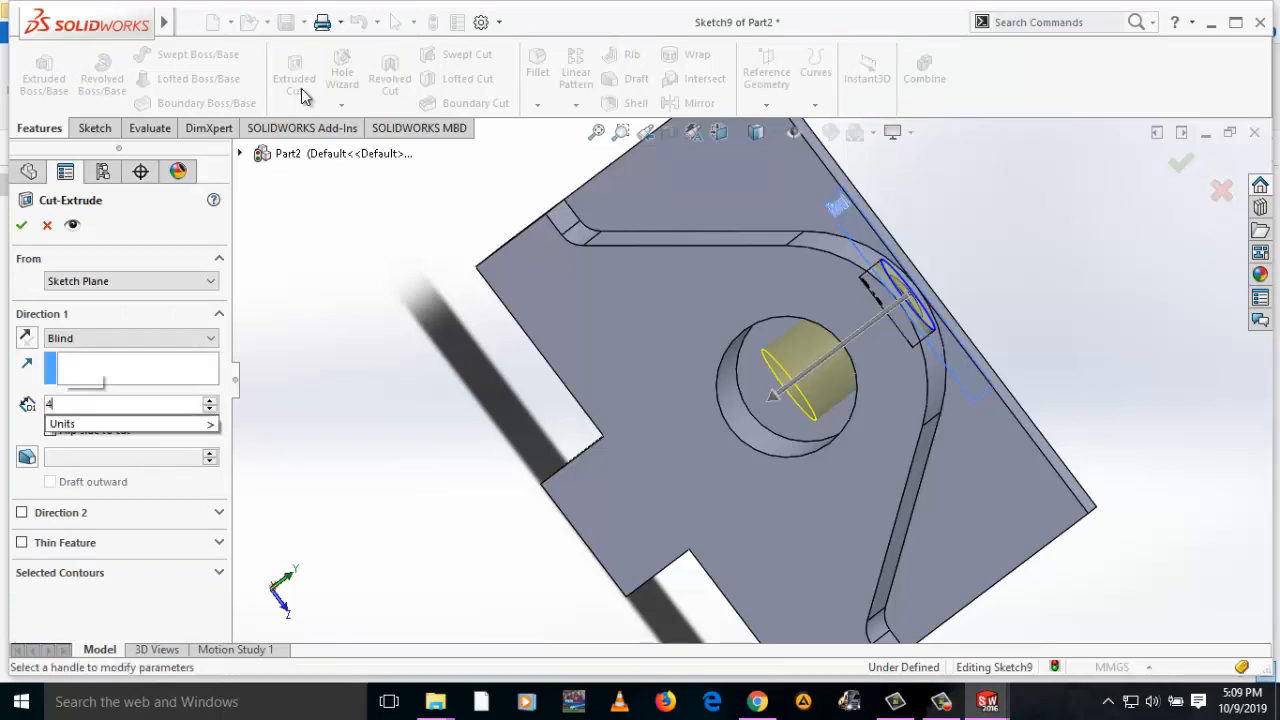
{"action": "key", "text": "Return"}
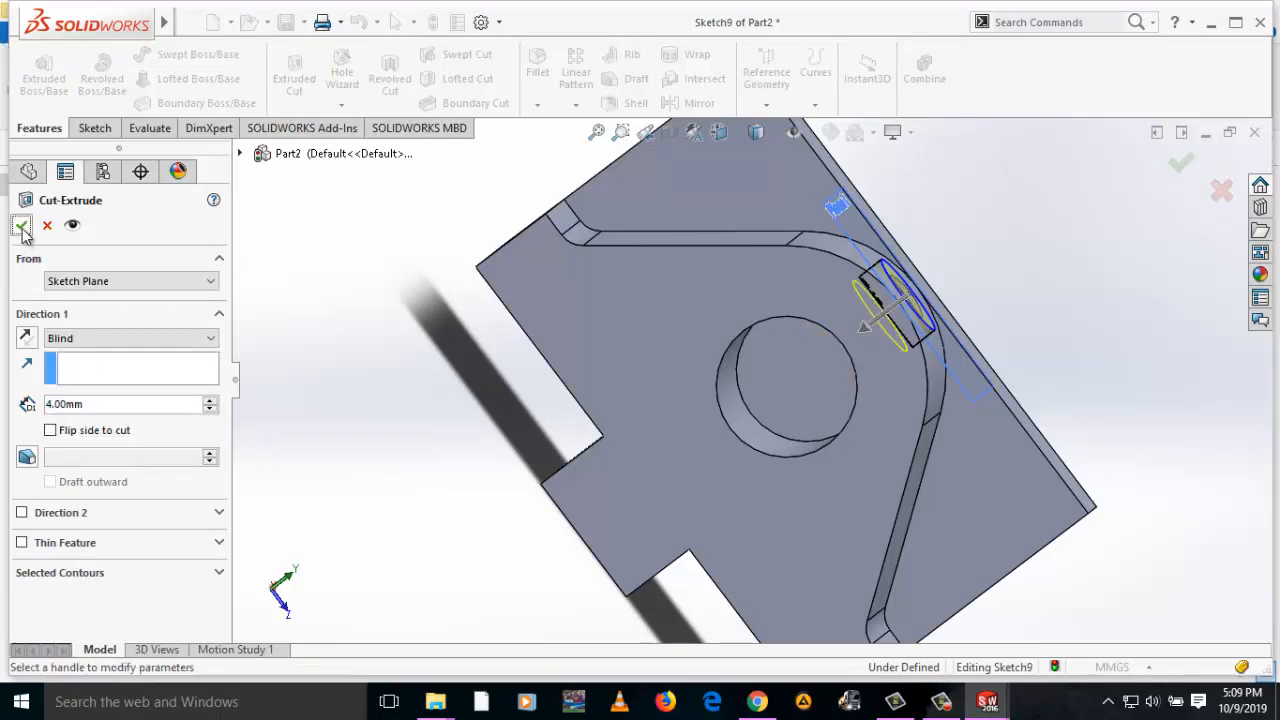
{"action": "left_click", "coordinate": [22, 225]}
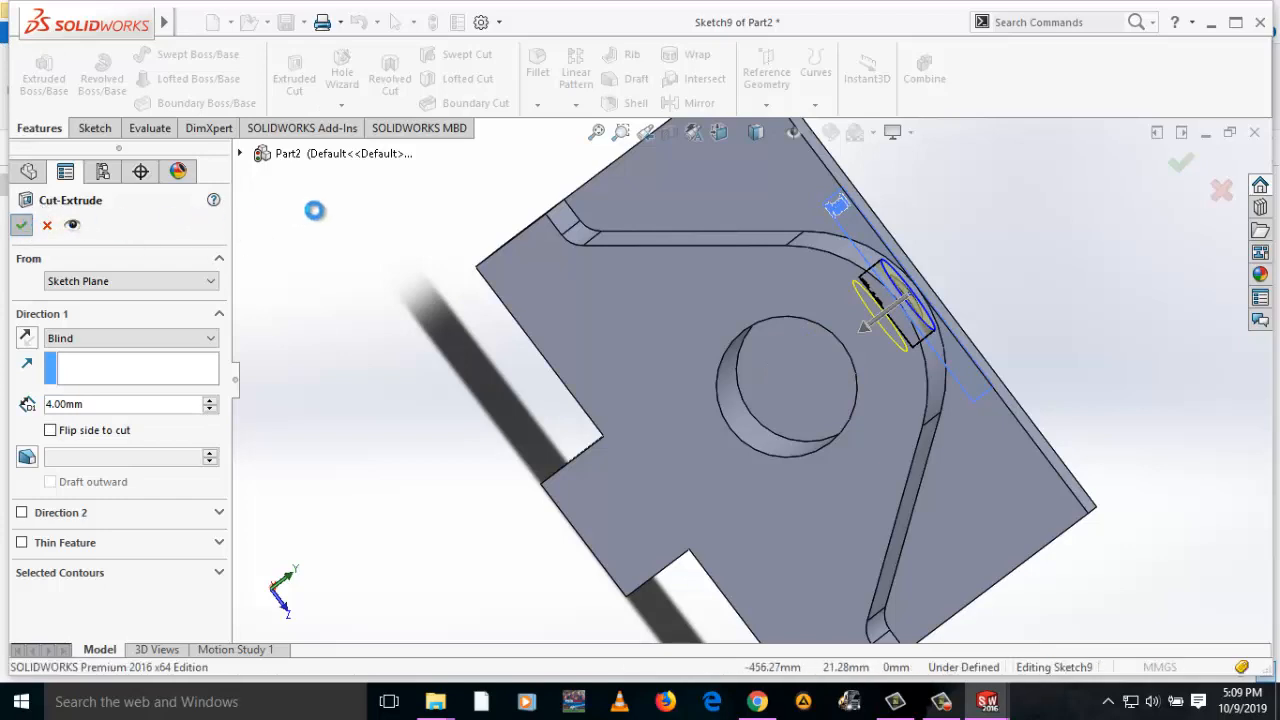
Hide the reference plane tangent to the support's rounded top
{"action": "middle_click_drag", "start_coordinate": [497, 240], "coordinate": [463, 355]}
{"action": "middle_click_drag", "start_coordinate": [578, 409], "coordinate": [672, 291]}
{"action": "right_click", "coordinate": [727, 328]}
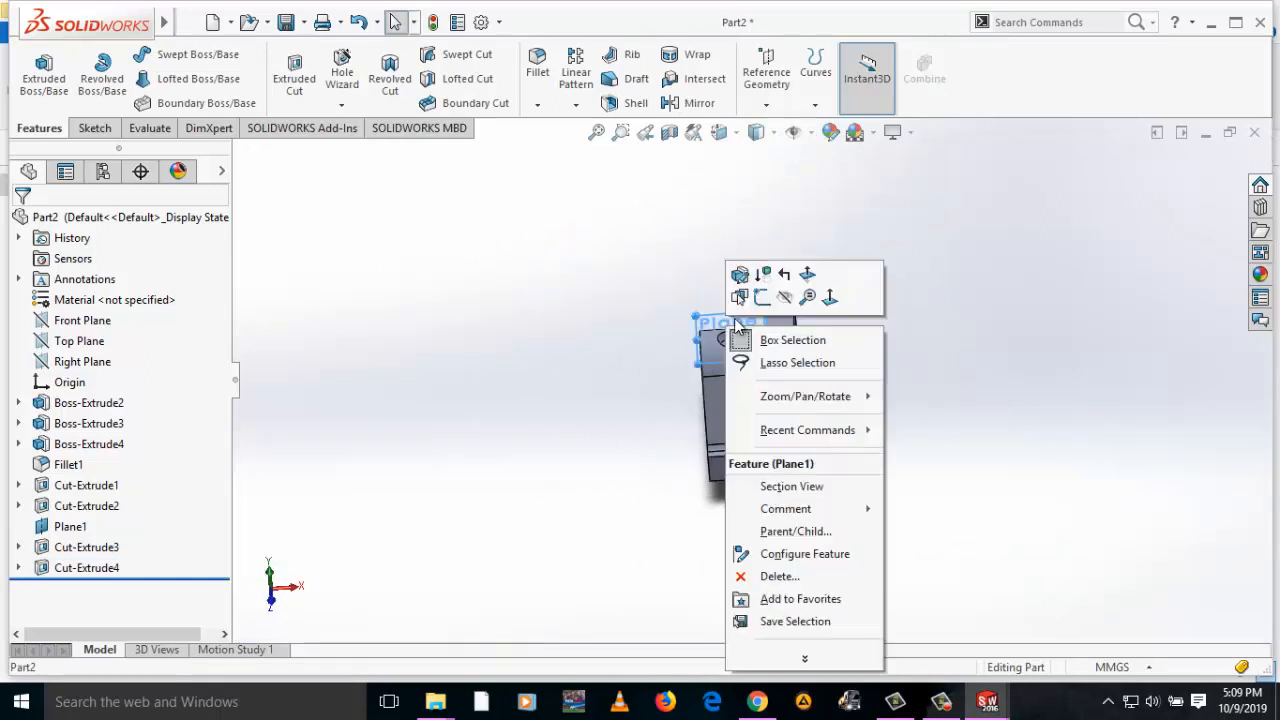
{"action": "left_click", "coordinate": [785, 305]}
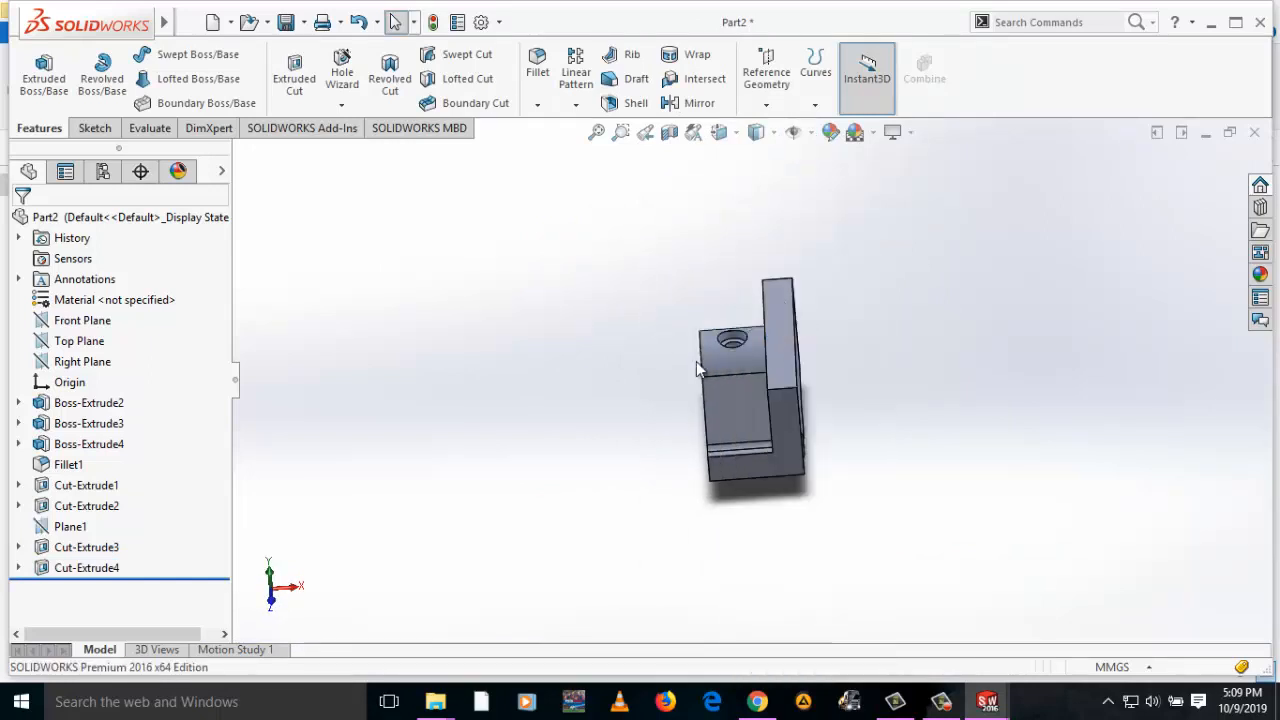
Begin saving the finished bracket part by opening the Save As dialog
{"action": "scroll", "coordinate": [771, 366], "scroll_direction": "up", "scroll_amount": 3}
{"action": "middle_click_drag", "start_coordinate": [771, 366], "coordinate": [820, 306]}
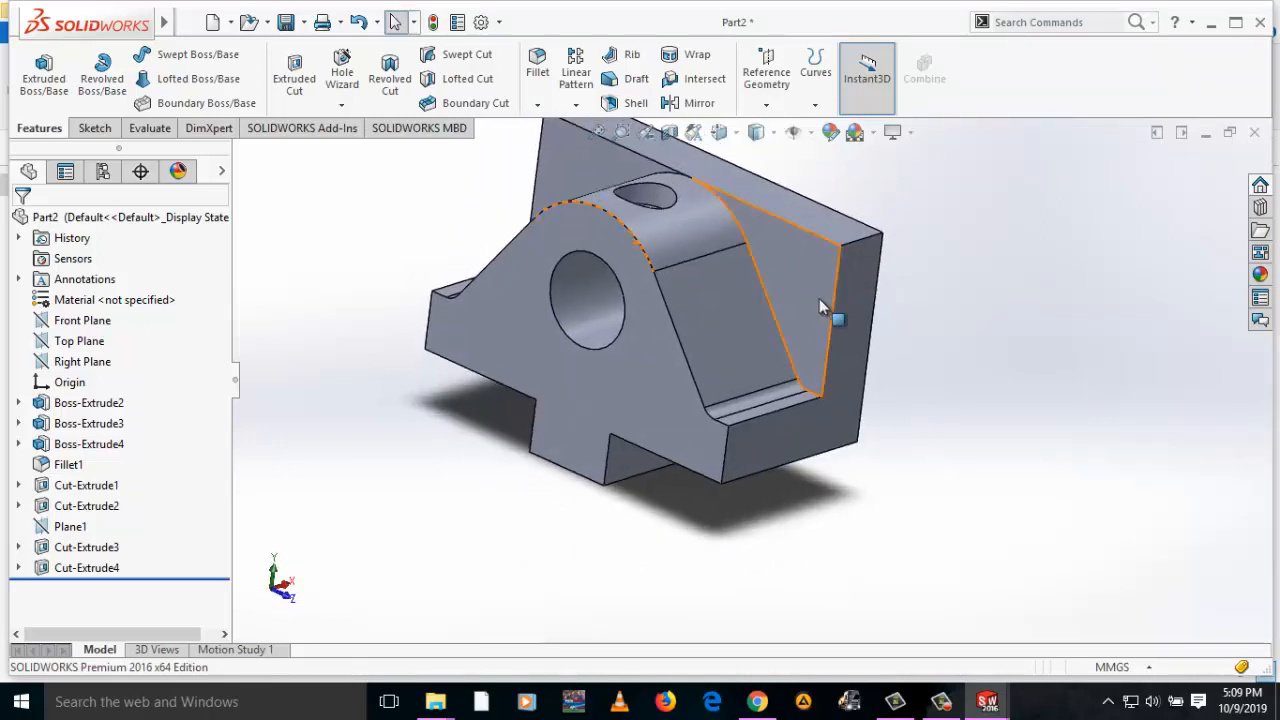
{"action": "scroll", "coordinate": [820, 306], "scroll_direction": "up", "scroll_amount": 2}
{"action": "middle_click_drag", "start_coordinate": [791, 380], "coordinate": [788, 433]}
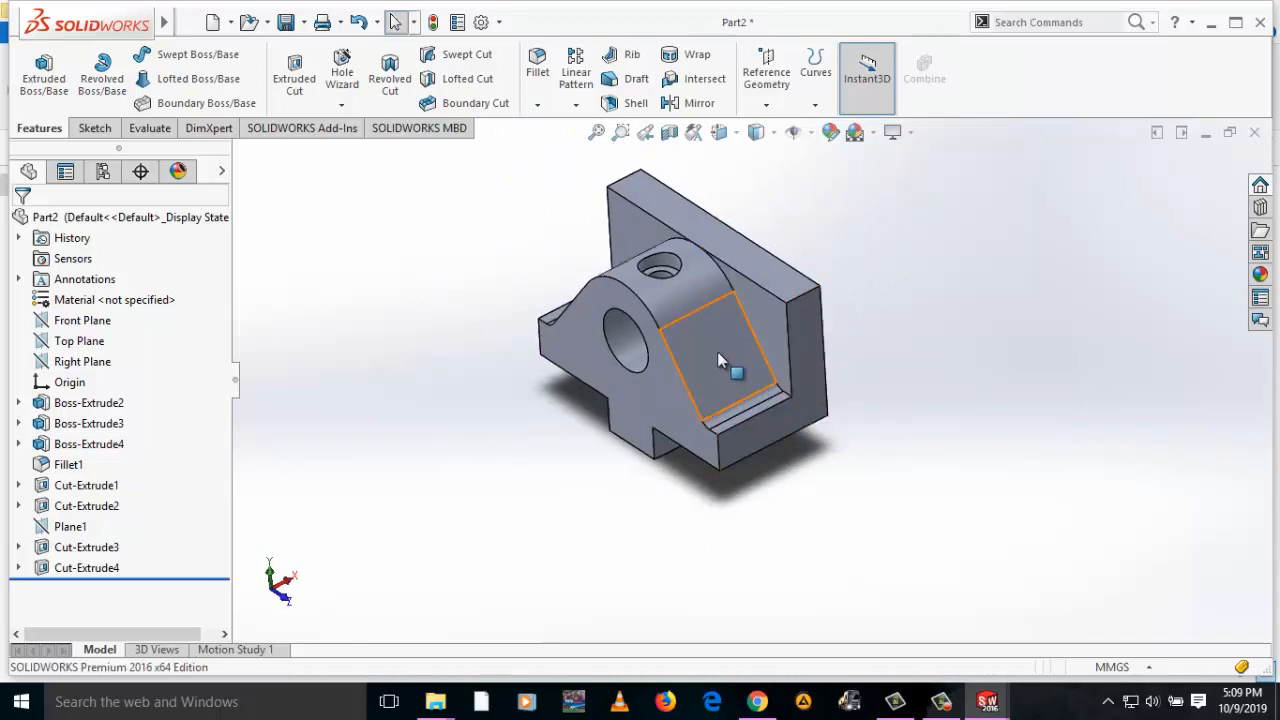
{"action": "scroll", "coordinate": [712, 339], "scroll_direction": "up", "scroll_amount": 1}
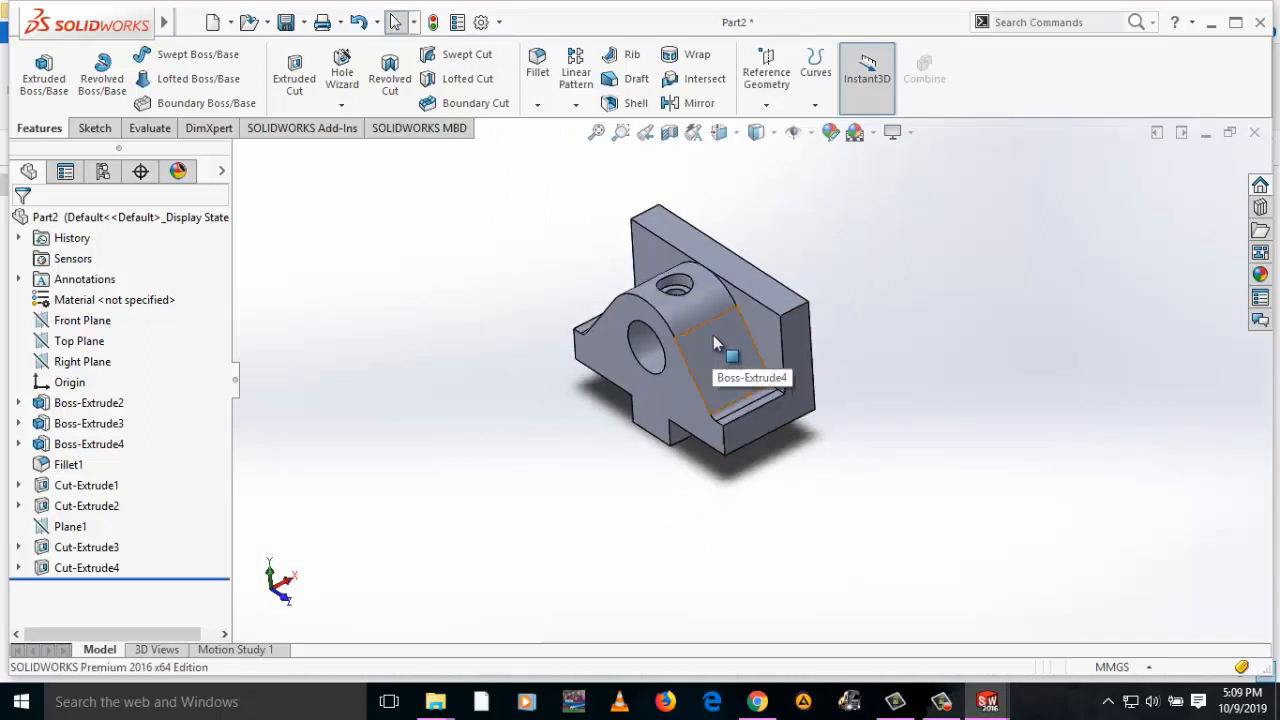
{"action": "key", "text": "ctrl+s"}
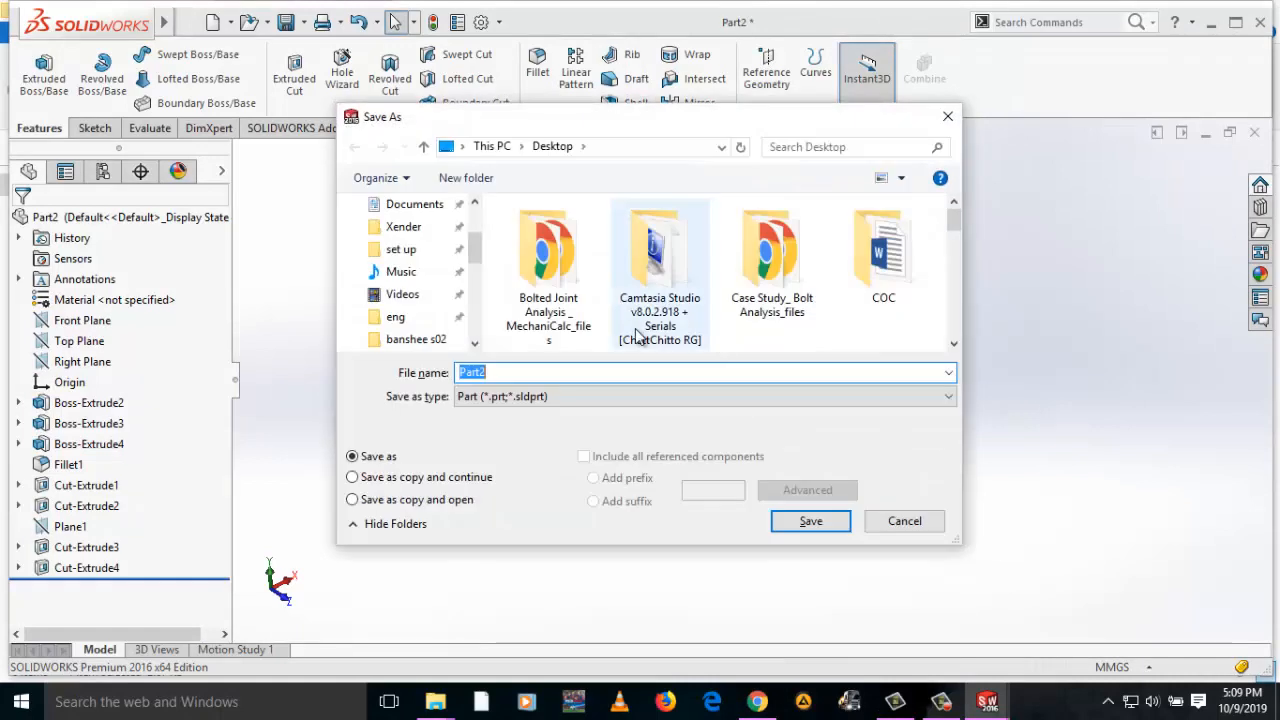